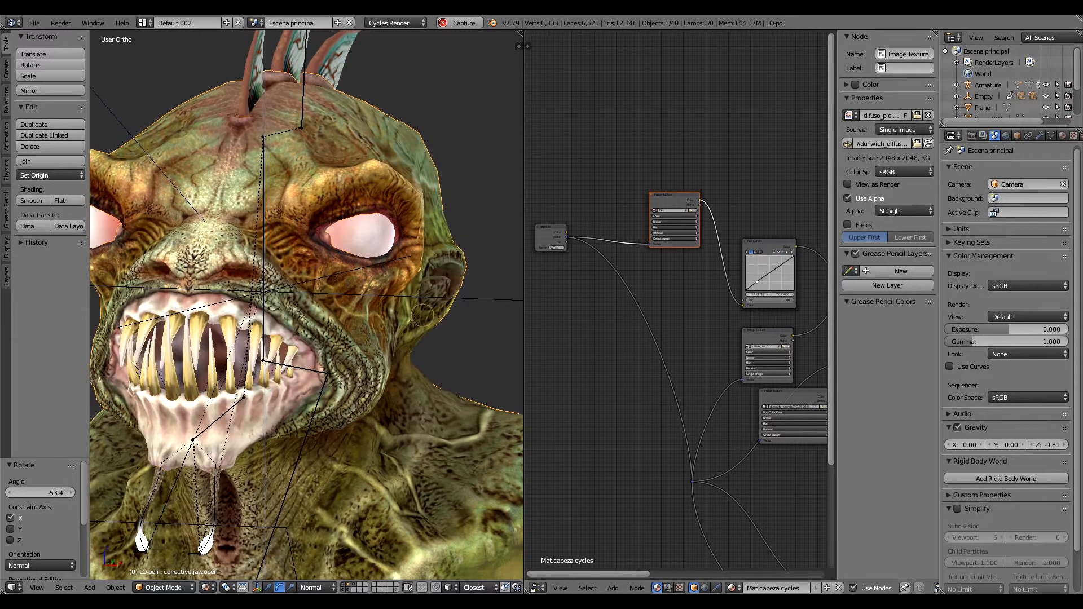
# Examine the Mat.cabeza.cycles node tree from the image textures and RGB Curves through the Dodge node to the shaders.
pyautogui.press('KP_6')
pyautogui.press('KP_6')
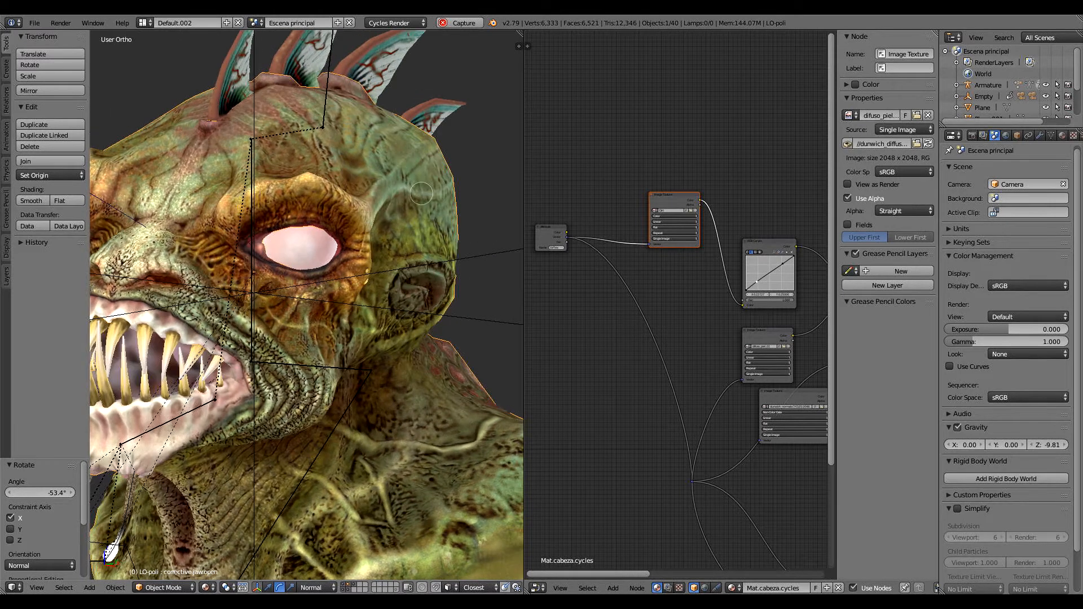
pyautogui.scroll(5, 677, 259)
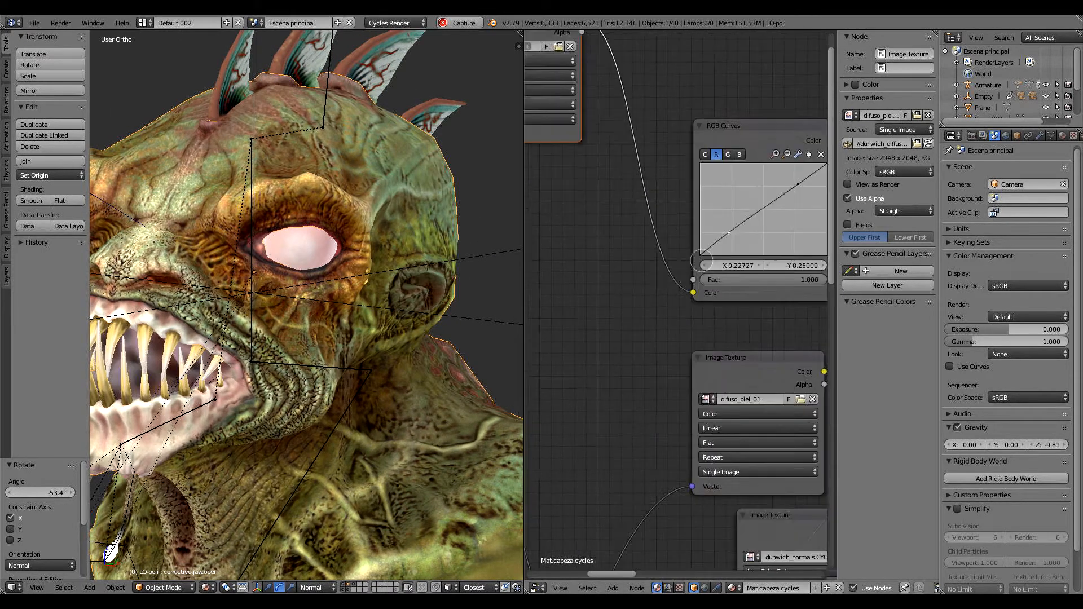
pyautogui.moveTo(743, 353); pyautogui.dragTo(564, 220, button='middle')
pyautogui.moveTo(813, 403); pyautogui.dragTo(610, 290, button='middle')
pyautogui.moveTo(813, 338); pyautogui.dragTo(556, 339, button='middle')
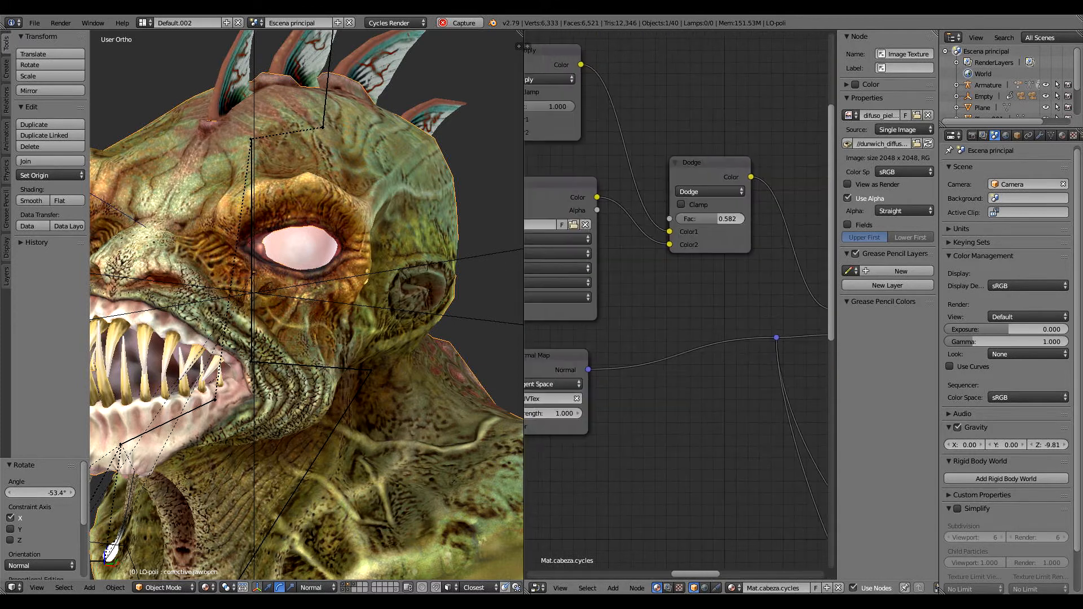
pyautogui.moveTo(802, 386); pyautogui.dragTo(610, 366, button='middle')
pyautogui.moveTo(748, 467); pyautogui.dragTo(663, 283, button='middle')
pyautogui.moveTo(760, 264); pyautogui.dragTo(645, 203, button='middle')
pyautogui.moveTo(747, 370)
pyautogui.mouseDown(button='middle')
pyautogui.moveTo(706, 333)
pyautogui.moveTo(713, 357)
pyautogui.moveTo(751, 356)
pyautogui.mouseUp(button='middle')
pyautogui.scroll(-2, 699, 359)
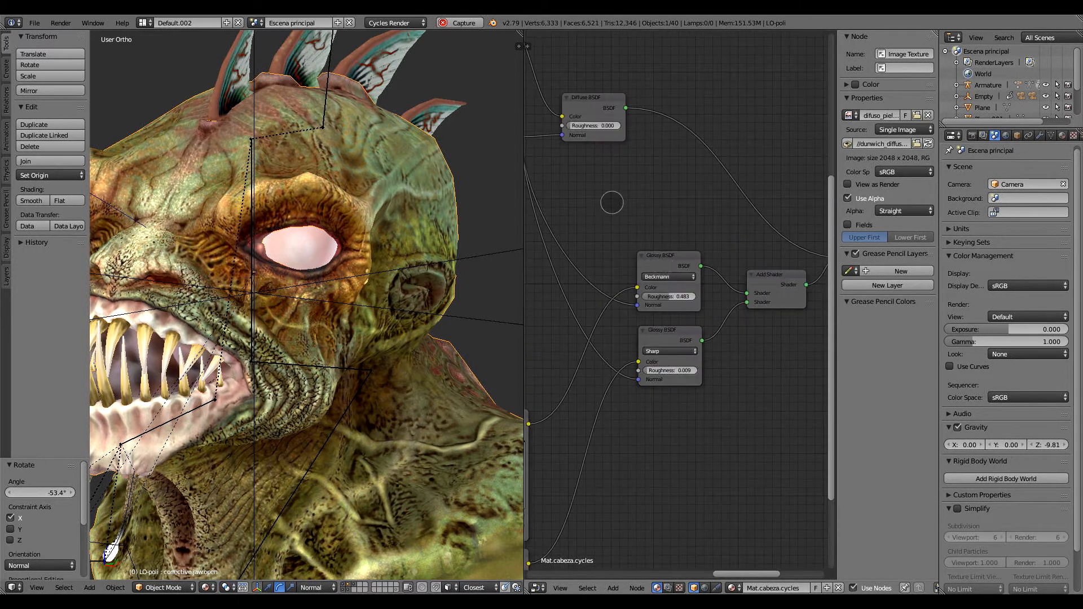
# Examine the Diffuse BSDF and the two Glossy BSDF nodes together with the RGB Curves nodes that feed them.
pyautogui.moveTo(612, 203); pyautogui.dragTo(633, 278, button='middle')
pyautogui.moveTo(527, 290)
pyautogui.mouseDown(button='middle')
pyautogui.moveTo(612, 290)
pyautogui.moveTo(699, 387)
pyautogui.moveTo(558, 337)
pyautogui.mouseUp(button='middle')
pyautogui.moveTo(703, 319); pyautogui.dragTo(580, 200, button='middle')
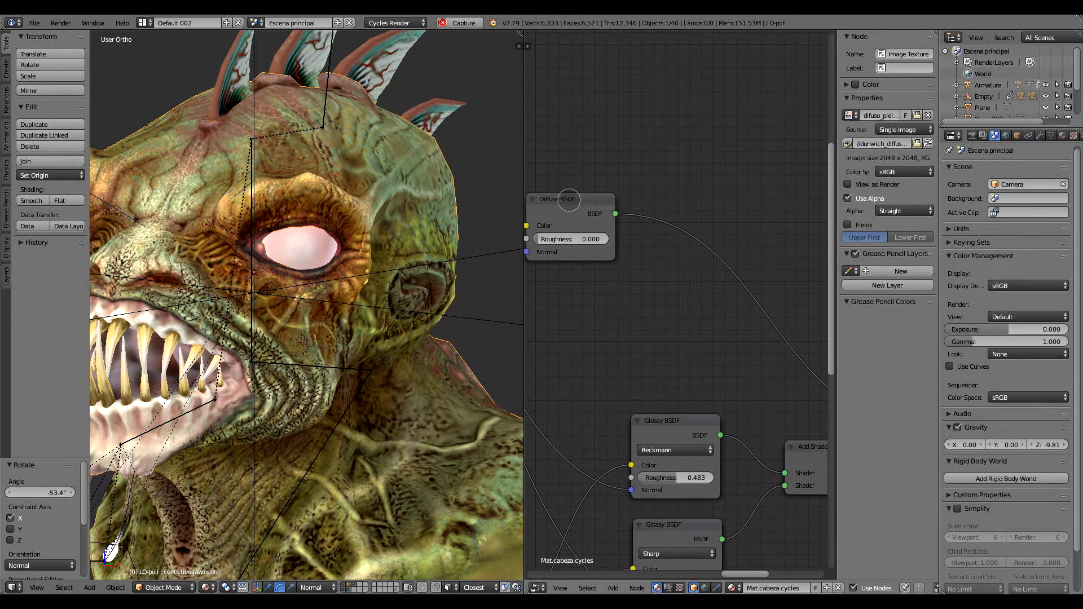
pyautogui.click(577, 198)
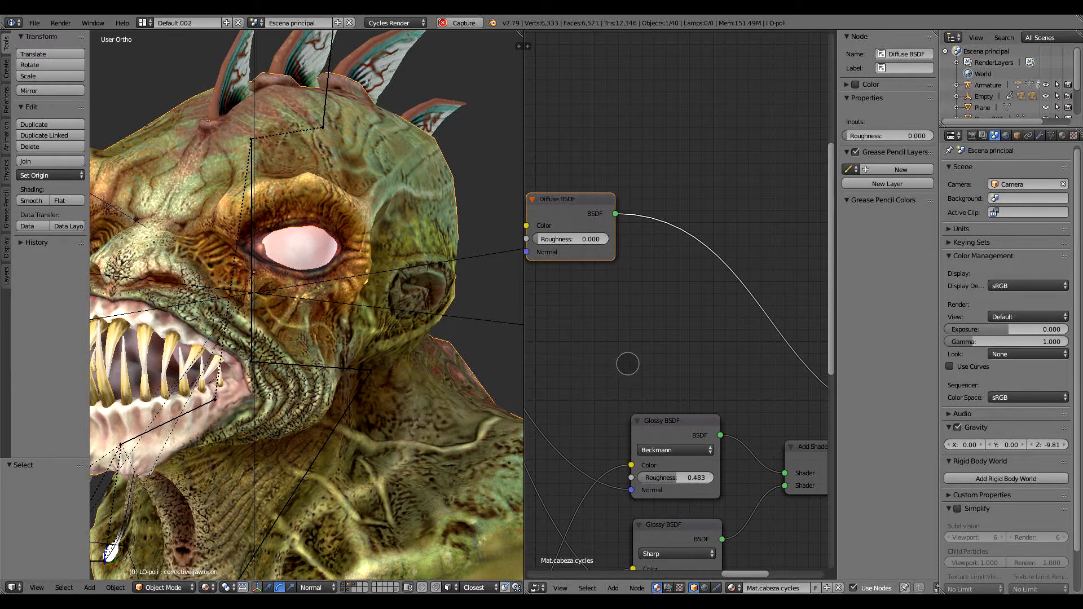
pyautogui.moveTo(628, 364); pyautogui.dragTo(691, 317, button='middle')
pyautogui.moveTo(700, 374); pyautogui.dragTo(669, 232, button='middle')
pyautogui.click(738, 247)
pyautogui.moveTo(667, 339); pyautogui.dragTo(758, 251, button='middle')
pyautogui.moveTo(700, 321); pyautogui.dragTo(766, 197, button='middle')
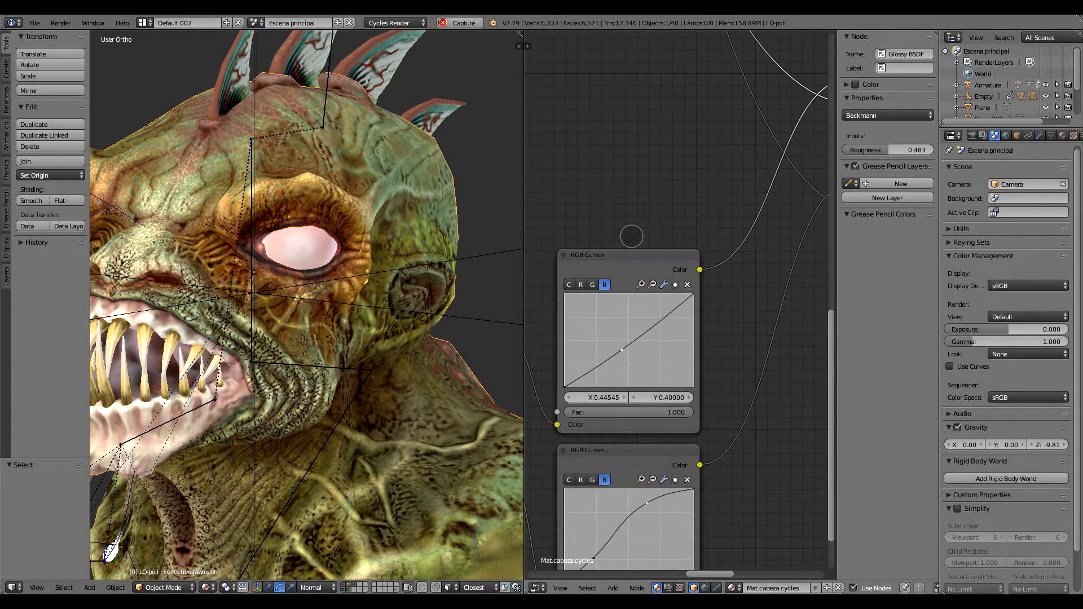
pyautogui.moveTo(536, 316); pyautogui.dragTo(535, 401, button='middle')
pyautogui.moveTo(758, 262); pyautogui.dragTo(597, 331, button='middle')
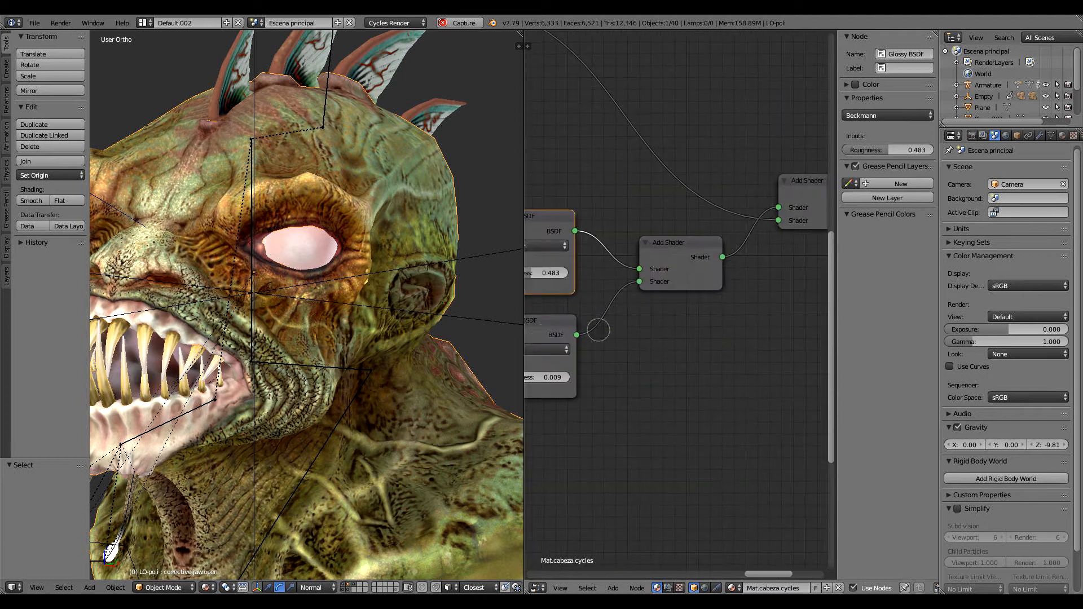
# Examine how the Add Shader nodes combine the diffuse and glossy shaders into the Material Output.
pyautogui.moveTo(725, 326); pyautogui.dragTo(629, 366, button='middle')
pyautogui.moveTo(803, 375); pyautogui.dragTo(713, 284, button='middle')
pyautogui.scroll(-2, 704, 309)
pyautogui.scroll(-3, 704, 309)
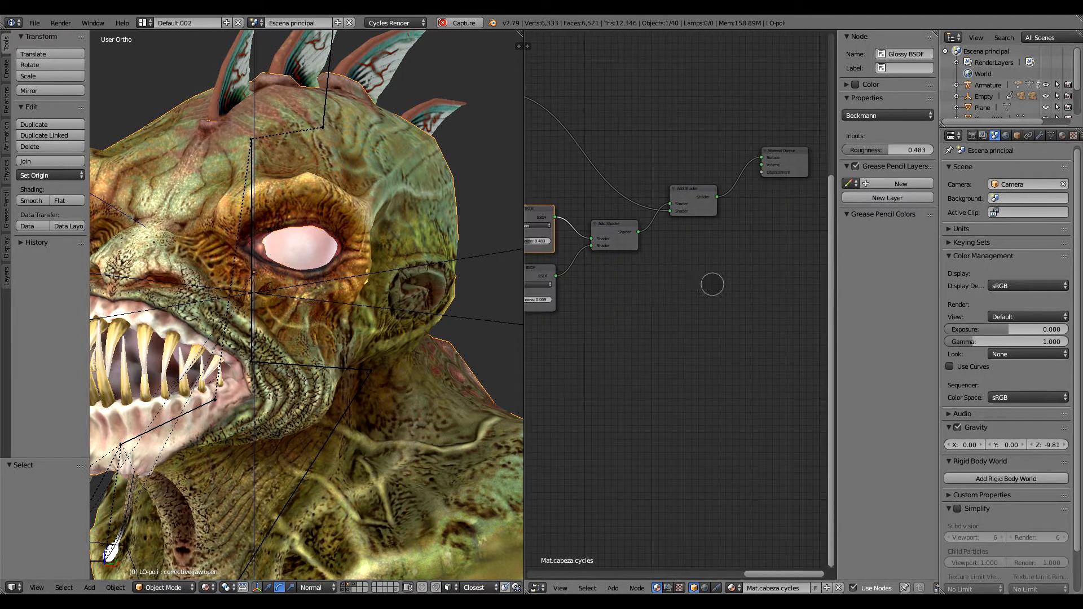
pyautogui.scroll(-6, 708, 294)
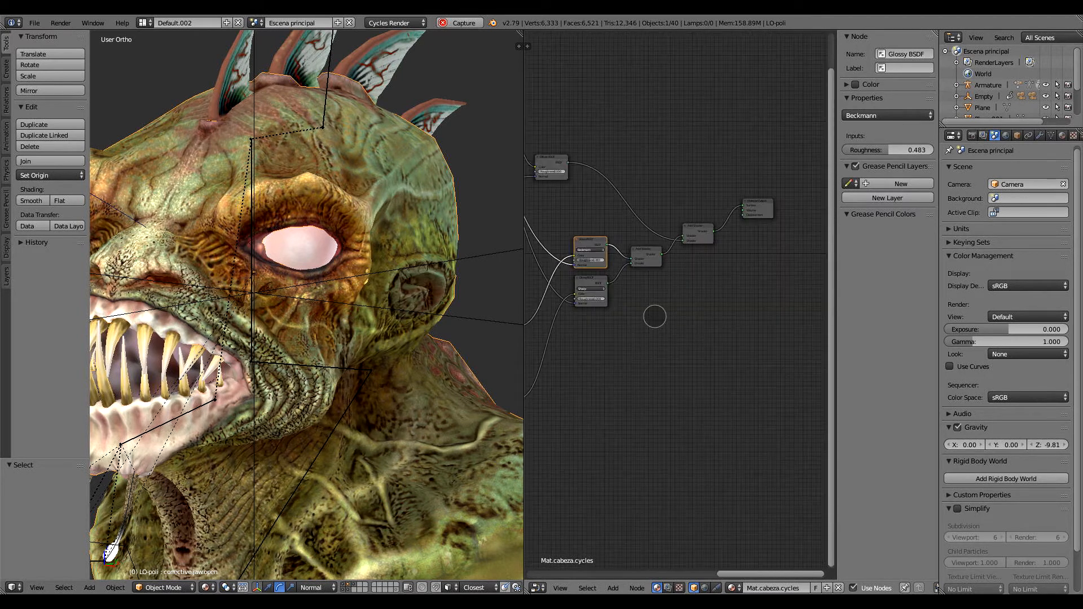
pyautogui.moveTo(635, 317); pyautogui.dragTo(674, 338, button='middle')
pyautogui.scroll(2, 680, 331)
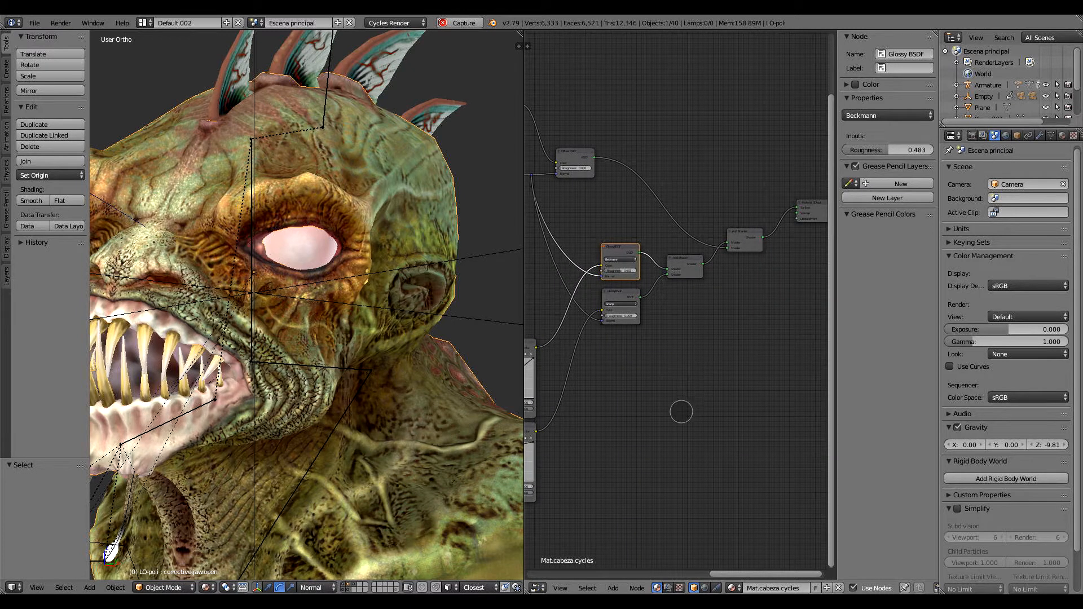
# Add a Principled BSDF shader node to the head material, placing it in empty space near the Material Output.
pyautogui.moveTo(681, 412); pyautogui.dragTo(649, 349, button='middle')
pyautogui.moveTo(689, 261); pyautogui.dragTo(710, 321, button='middle')
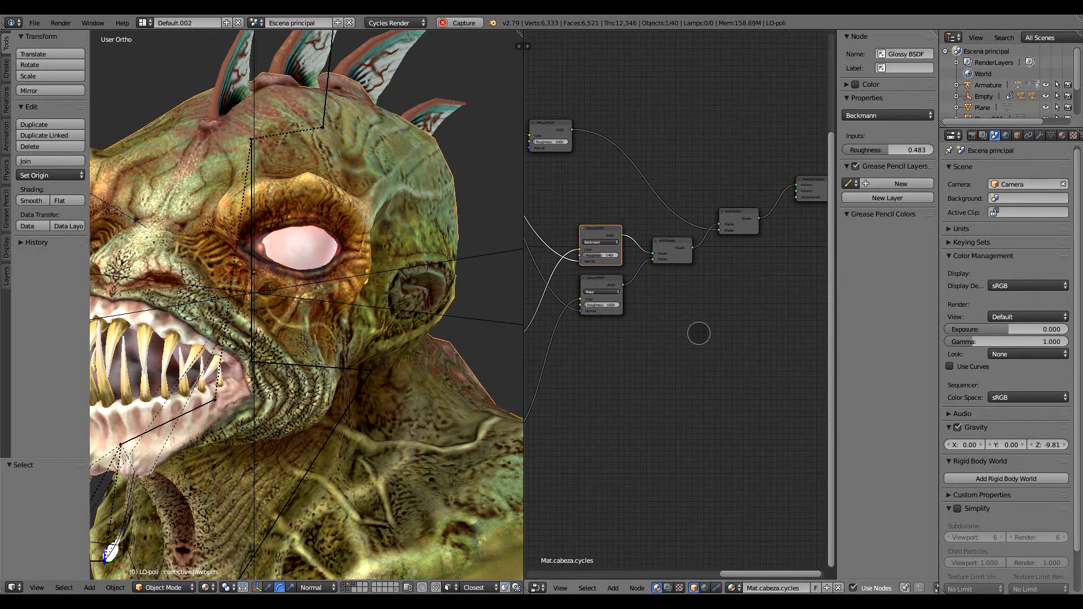
pyautogui.moveTo(663, 399); pyautogui.dragTo(668, 280, button='middle')
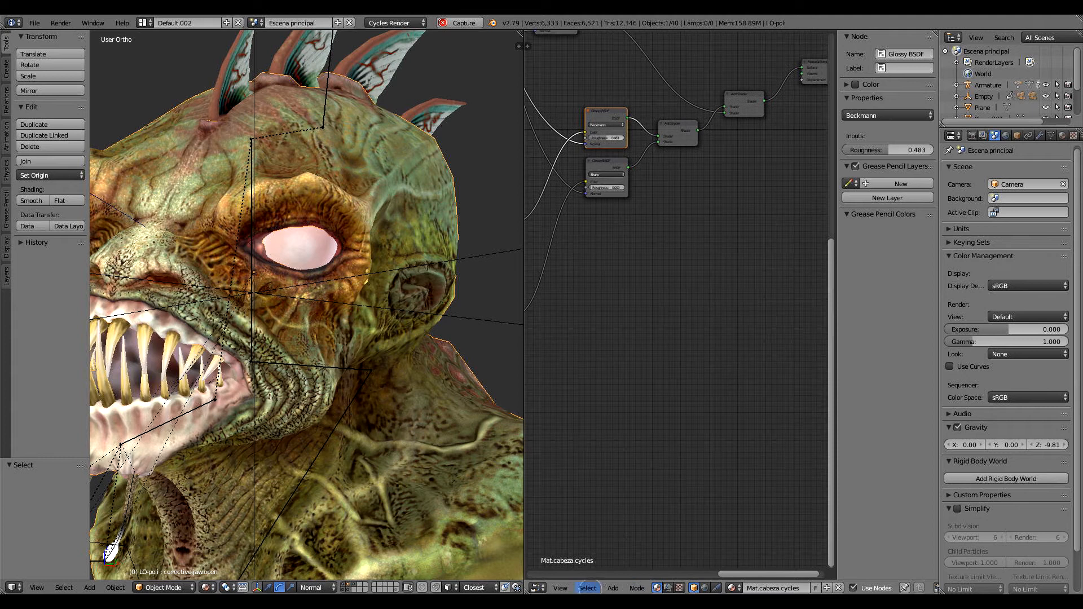
pyautogui.click(613, 588)
pyautogui.moveTo(632, 553)
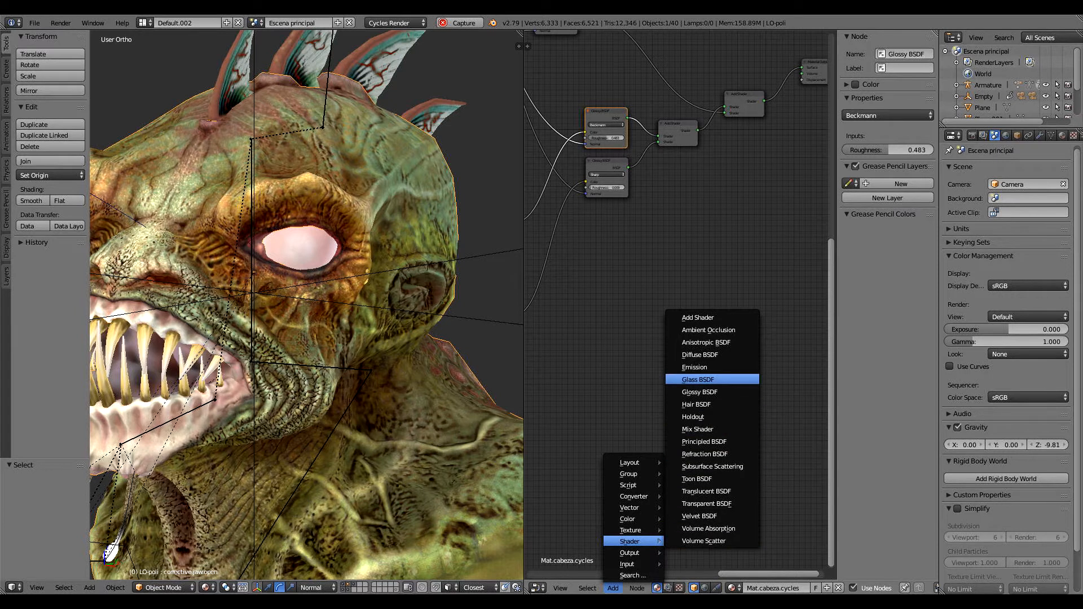
pyautogui.click(712, 441)
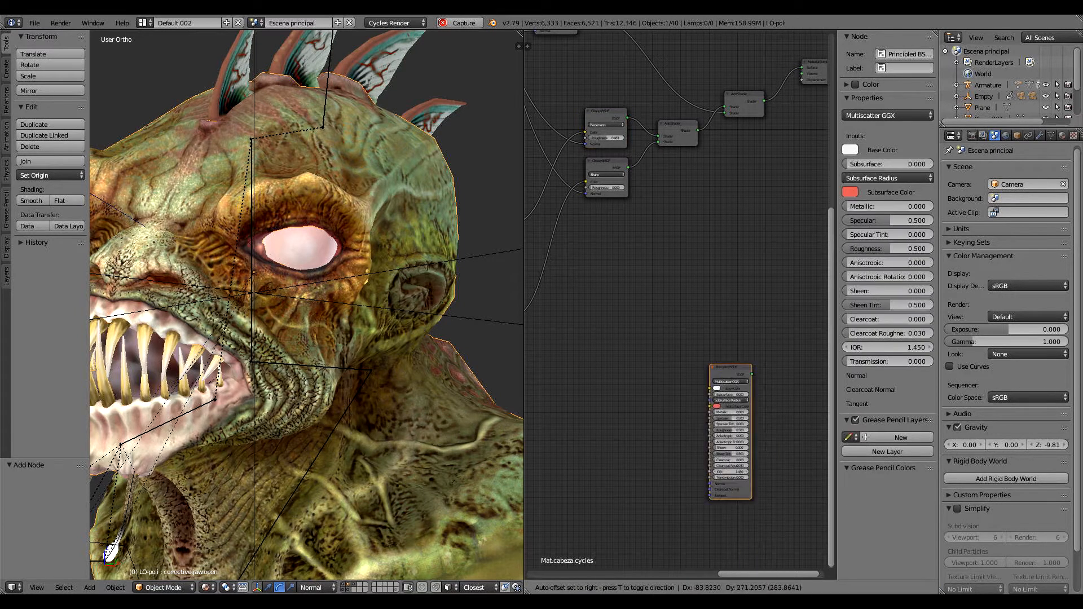
pyautogui.click(782, 184)
# Place the Principled BSDF just below the final Add Shader and connect its BSDF output to the Material Output's Surface input.
pyautogui.moveTo(824, 218); pyautogui.dragTo(628, 351, button='middle')
pyautogui.scroll(6, 628, 350)
pyautogui.moveTo(596, 266); pyautogui.dragTo(720, 297, button='middle')
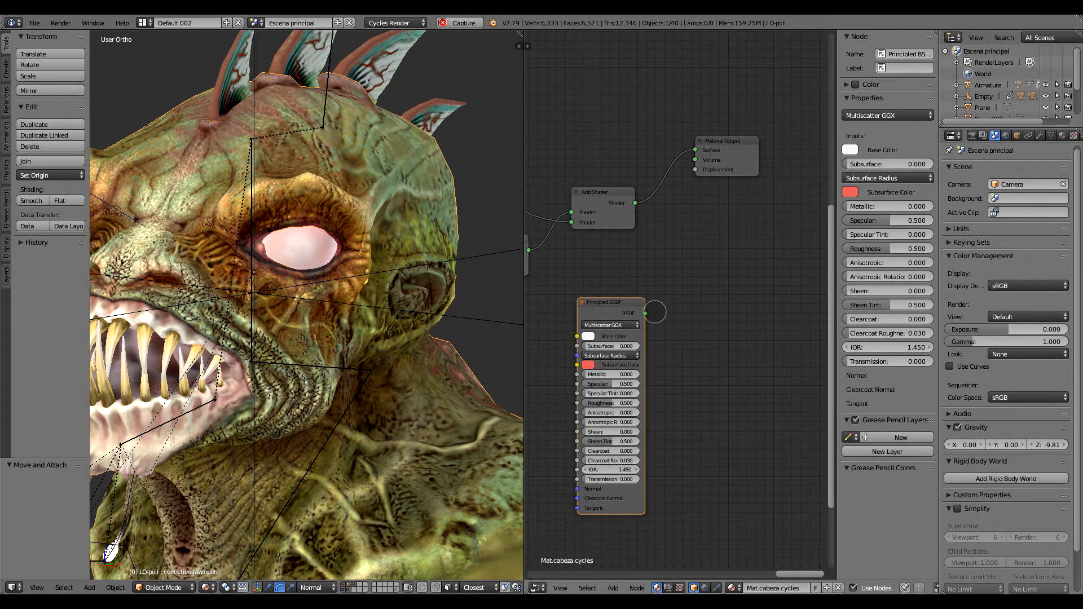
pyautogui.press('g')
pyautogui.click(646, 271)
pyautogui.moveTo(637, 273); pyautogui.dragTo(684, 208)
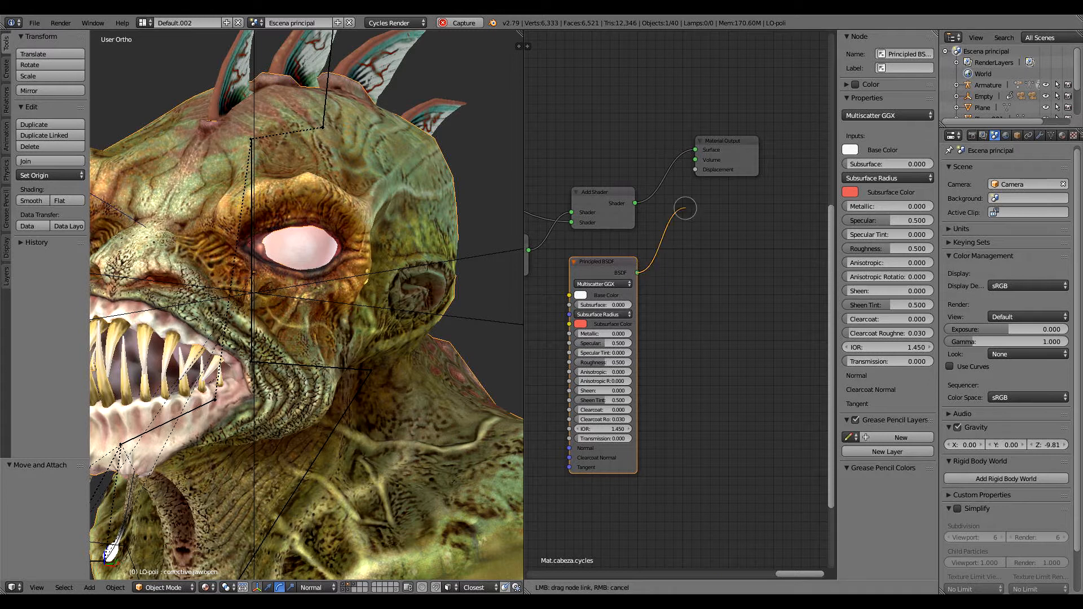
pyautogui.moveTo(699, 151); pyautogui.dragTo(695, 150)
pyautogui.moveTo(326, 300); pyautogui.dragTo(462, 316, button='middle')
pyautogui.moveTo(612, 347); pyautogui.dragTo(631, 330, button='middle')
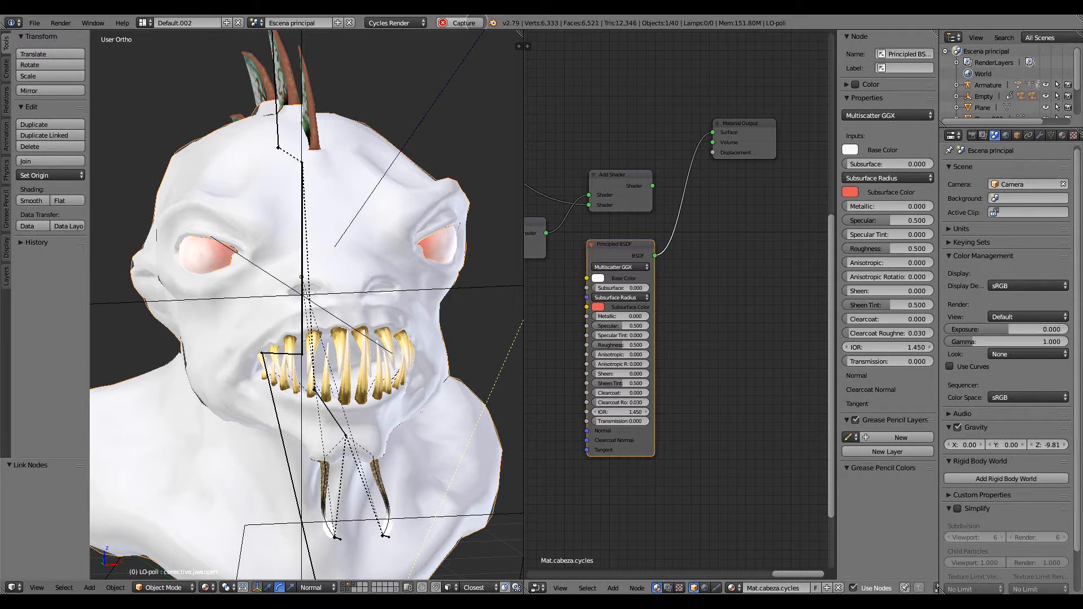
pyautogui.moveTo(733, 288); pyautogui.dragTo(742, 273, button='middle')
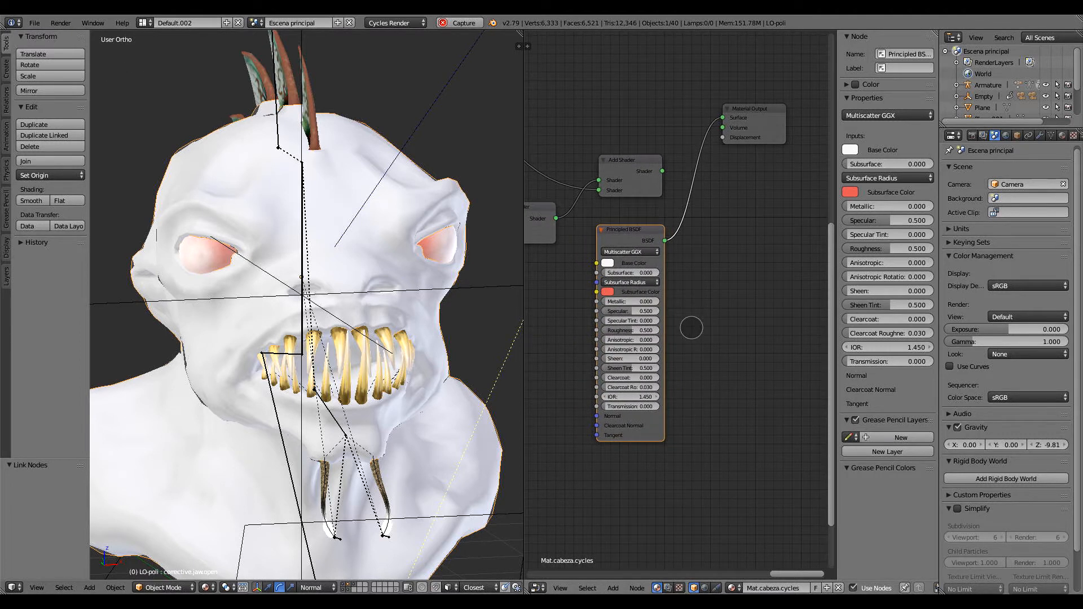
# Set the Principled BSDF's Base Color to black and its Metallic value to 1.
pyautogui.press('KP_Decimal')
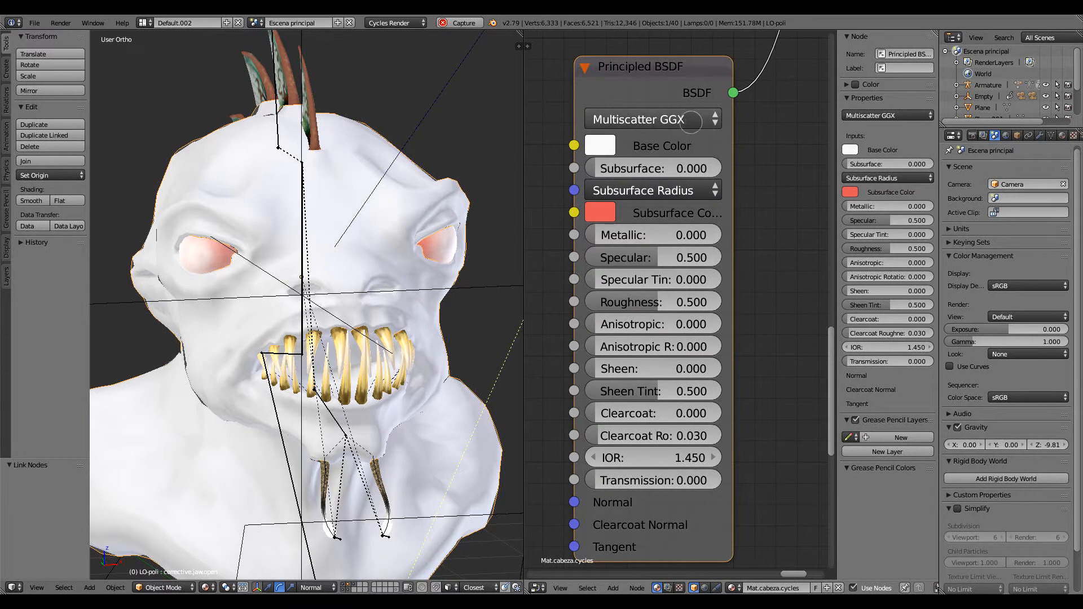
pyautogui.click(690, 122)
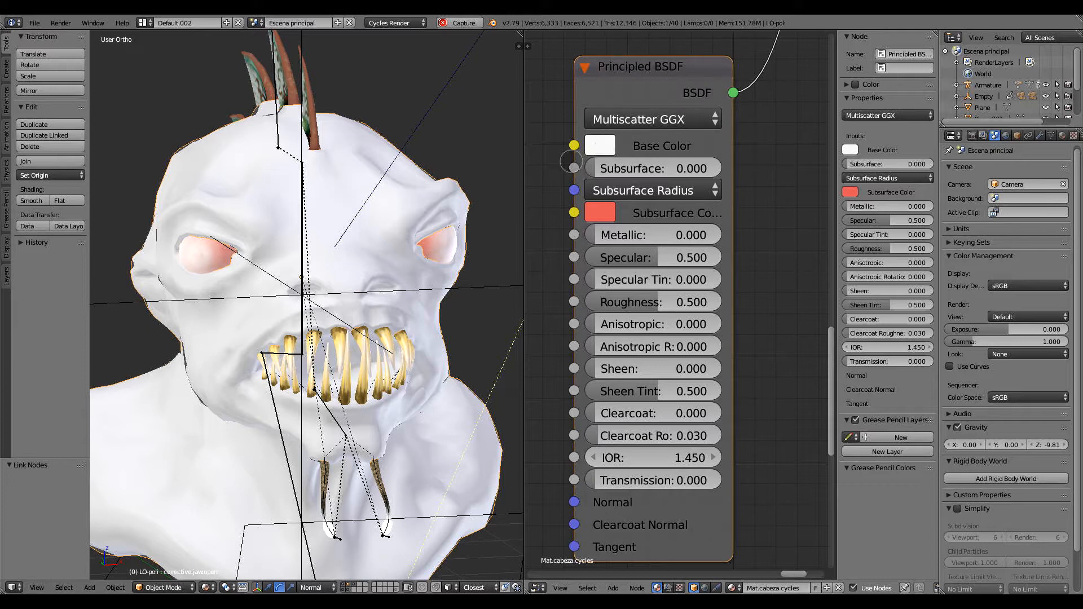
pyautogui.click(599, 146)
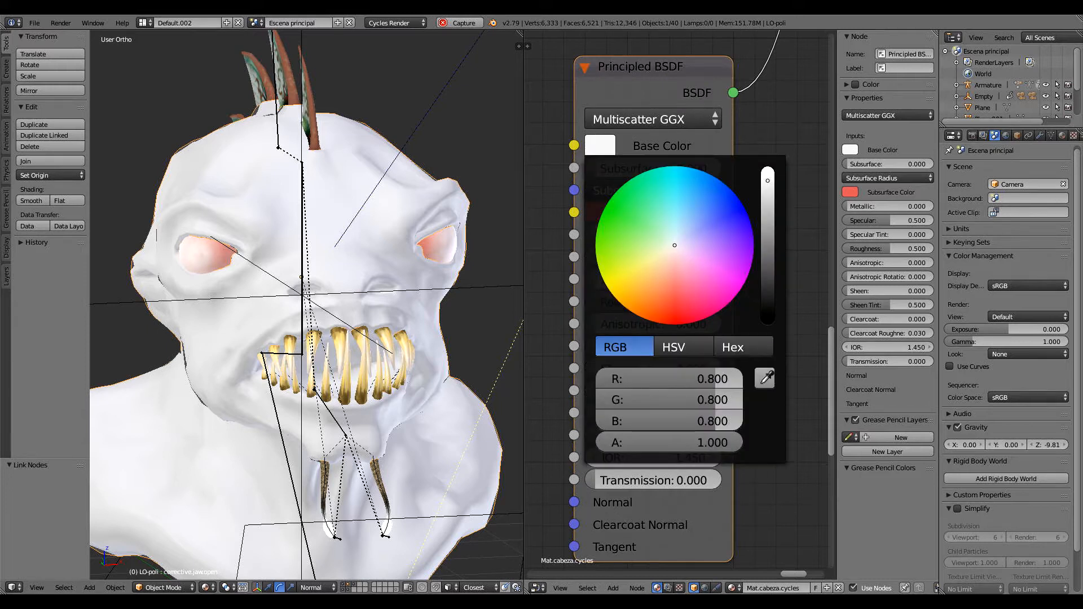
pyautogui.moveTo(767, 180); pyautogui.dragTo(767, 321)
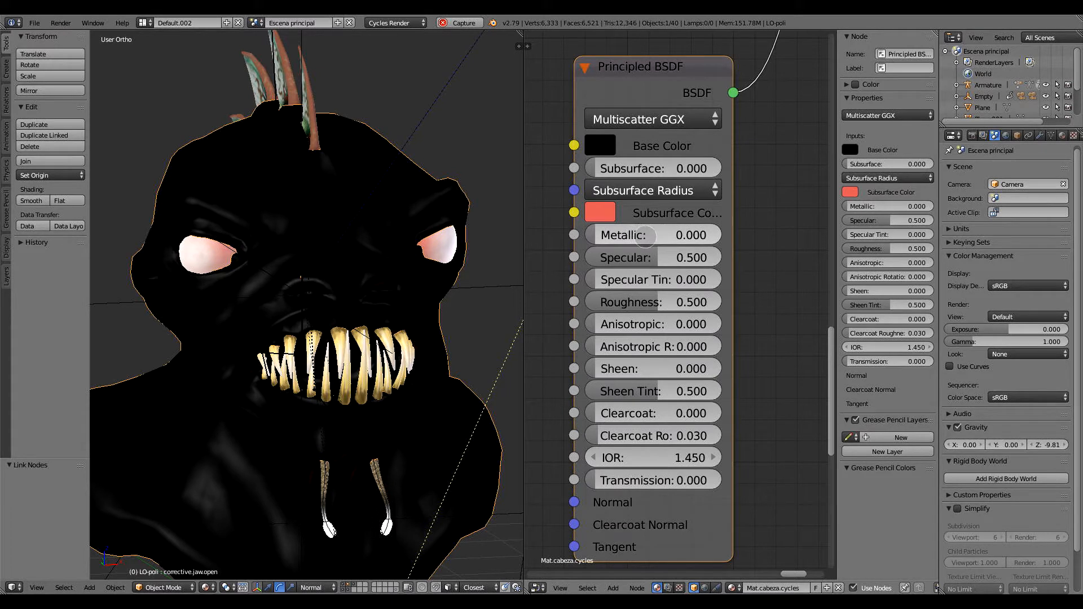
pyautogui.click(646, 235)
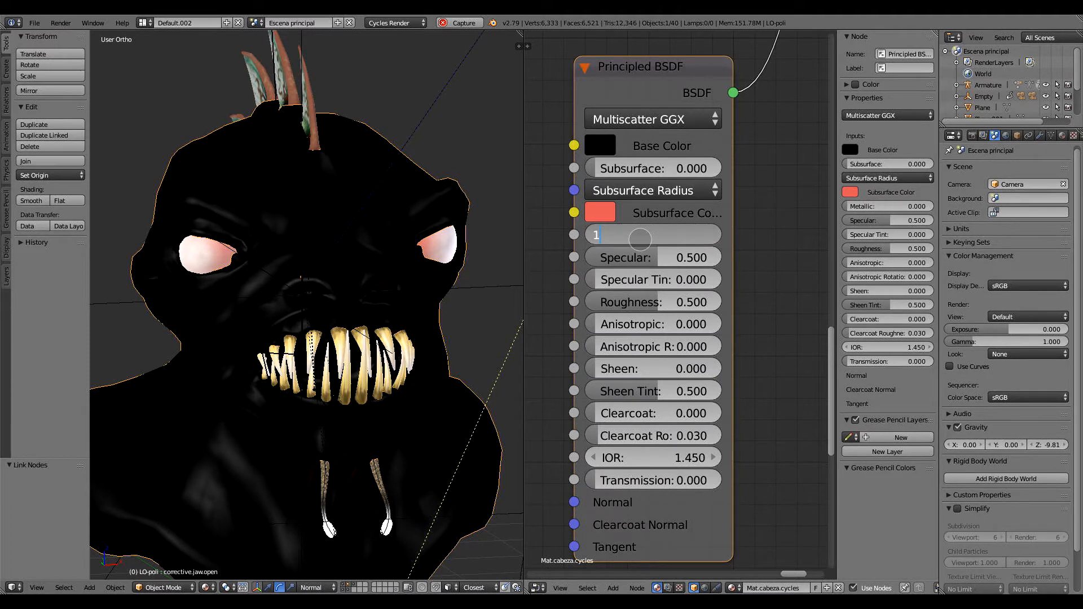
pyautogui.write('1')
pyautogui.press('Return')
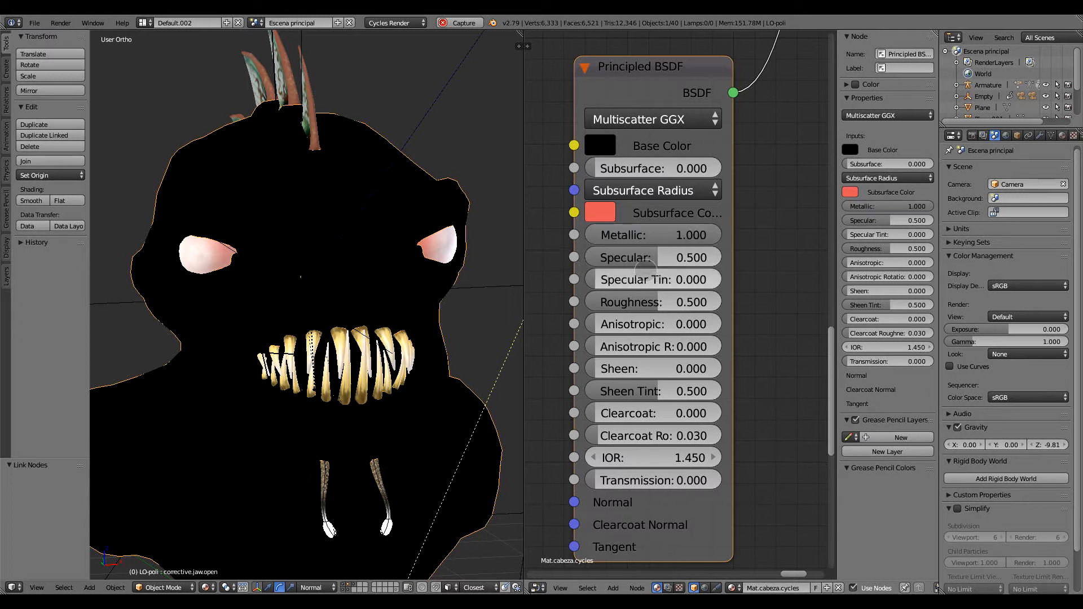
# Turn the model to show the other side of its face and set the viewport shading to Rendered.
pyautogui.moveTo(471, 259); pyautogui.dragTo(323, 550, button='middle')
pyautogui.click(206, 587)
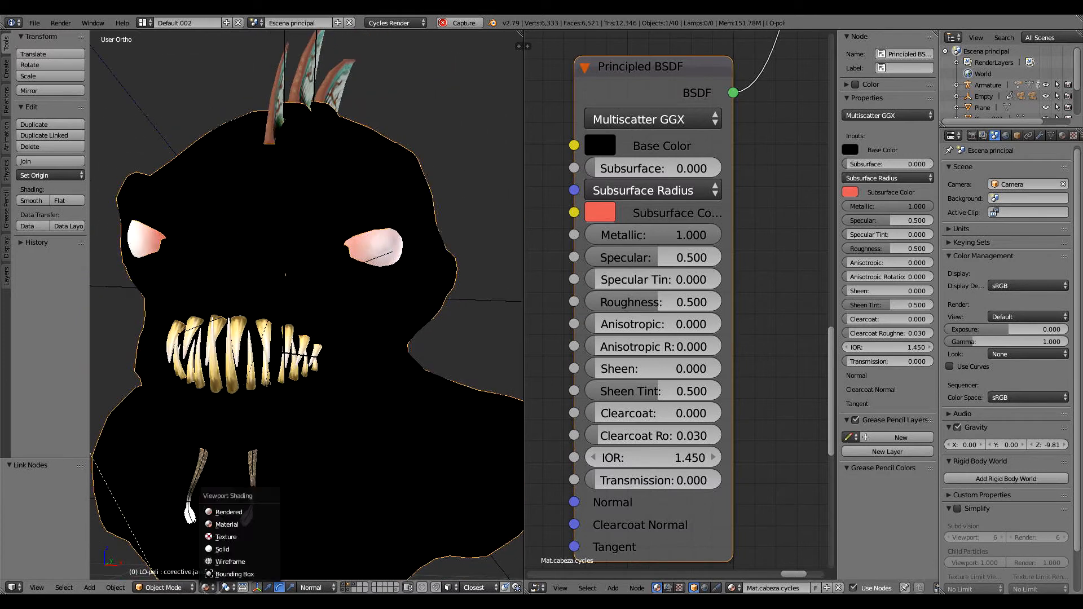
pyautogui.click(237, 509)
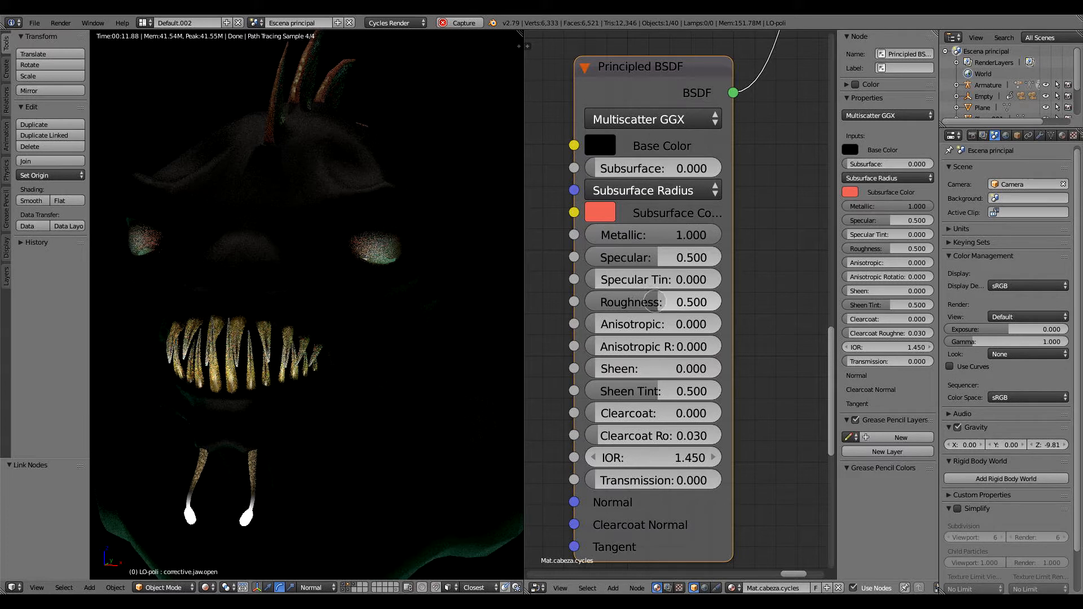
# Set the Principled BSDF's Roughness to 0.
pyautogui.click(655, 302)
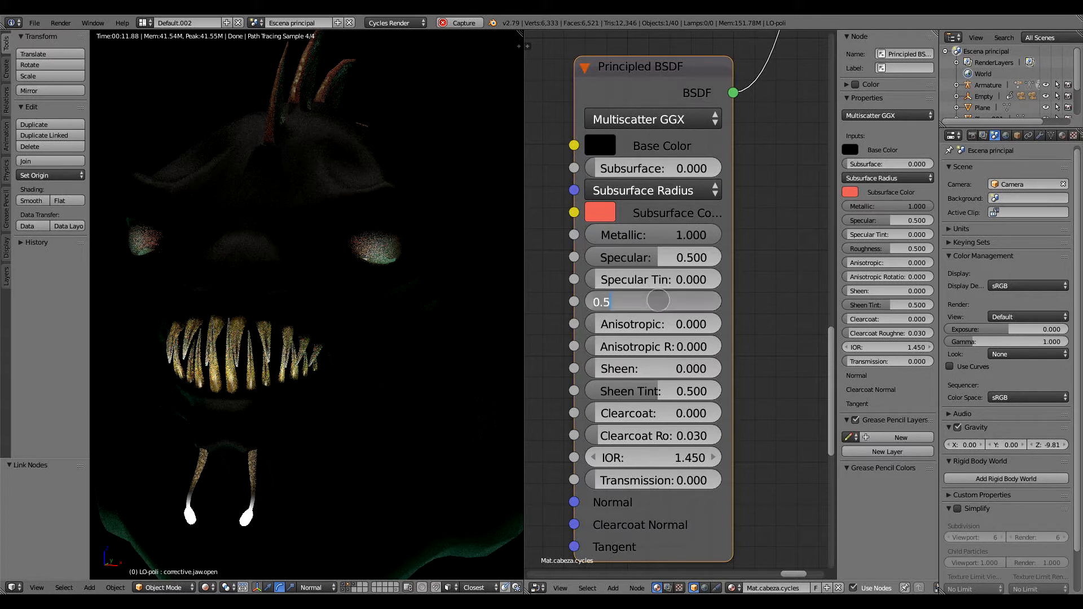
pyautogui.write('0')
pyautogui.press('Return')
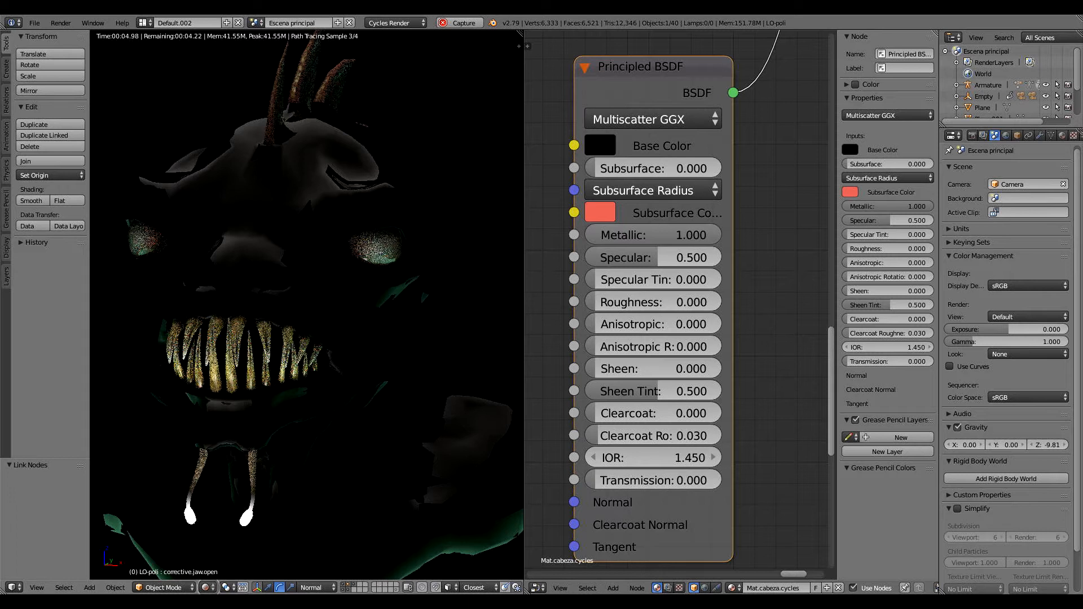
# Turn the head to a side view using Material shading, and return the viewport to Rendered shading.
pyautogui.click(207, 587)
pyautogui.click(231, 523)
pyautogui.scroll(3, 379, 272)
pyautogui.moveTo(379, 272)
pyautogui.mouseDown(button='middle')
pyautogui.moveTo(331, 270)
pyautogui.moveTo(381, 273)
pyautogui.mouseUp(button='middle')
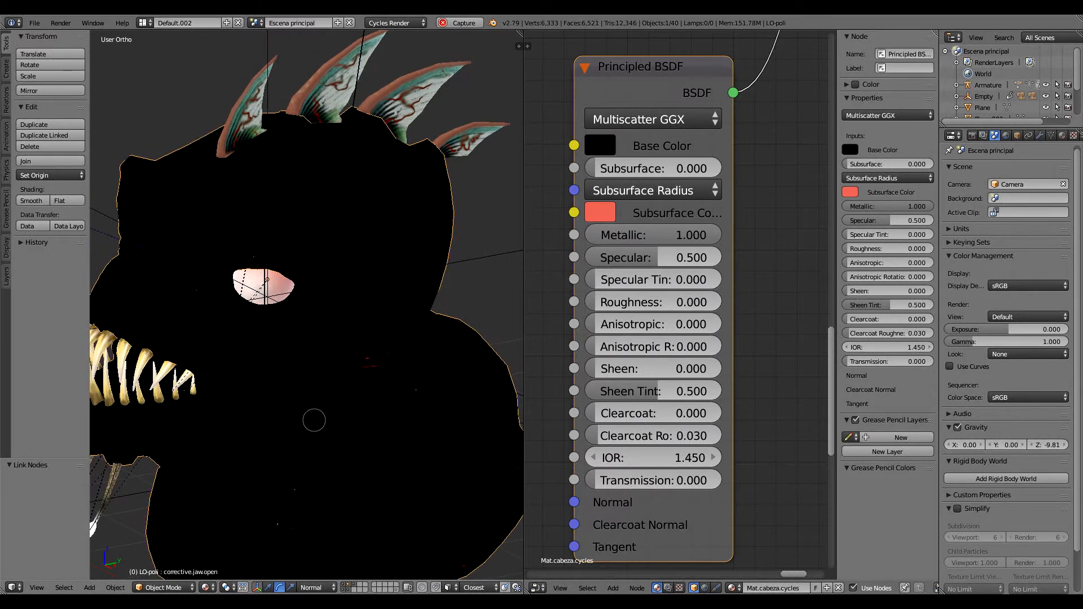
pyautogui.click(208, 587)
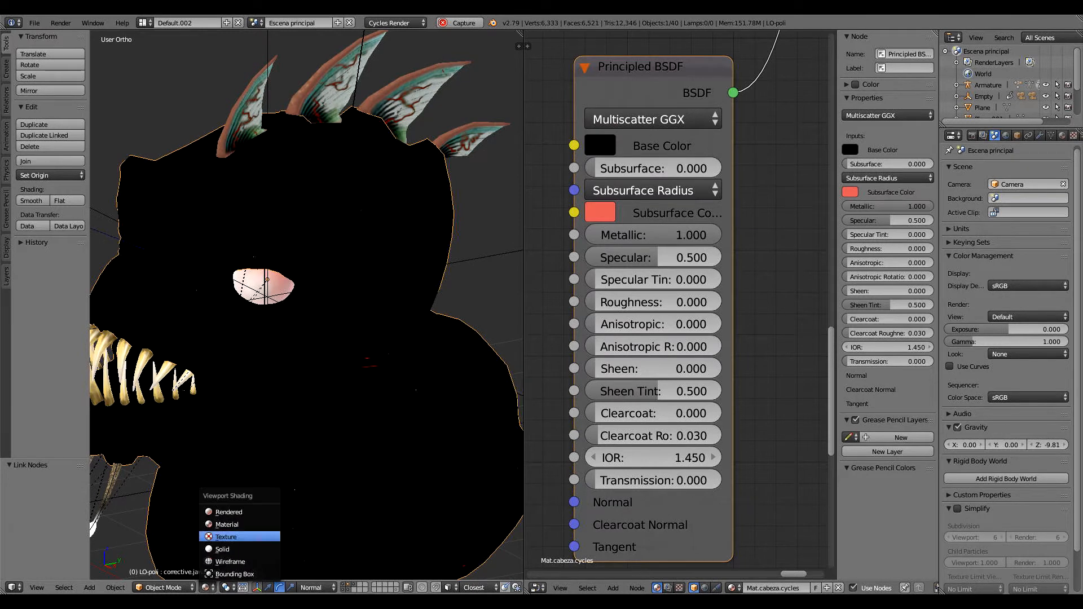
pyautogui.click(243, 512)
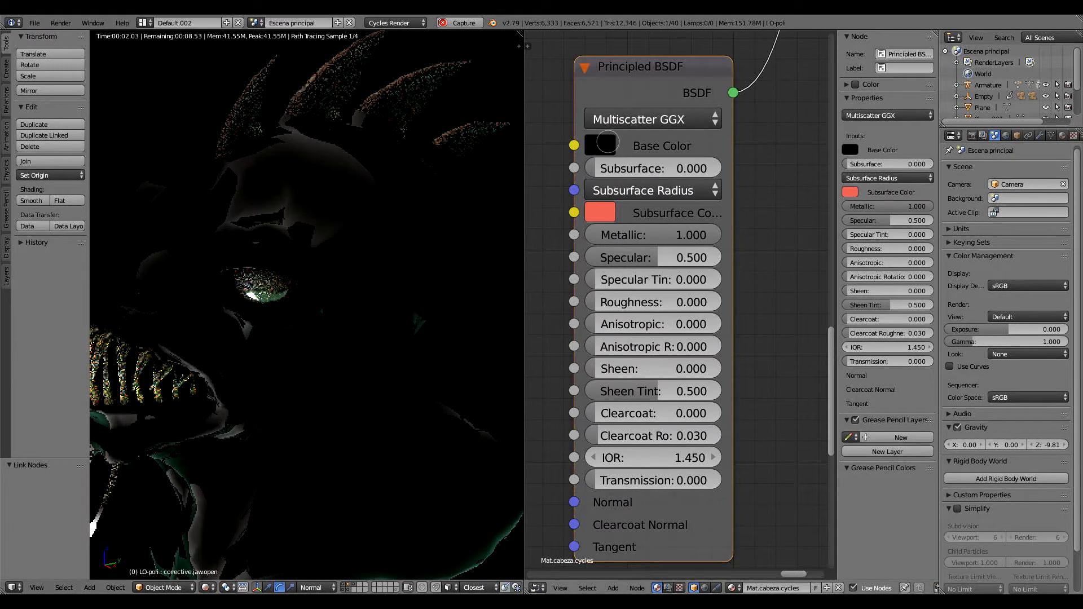
# Lighten the Principled BSDF's Base Color to a dark grey and check the rendered head from the front and side.
pyautogui.click(600, 145)
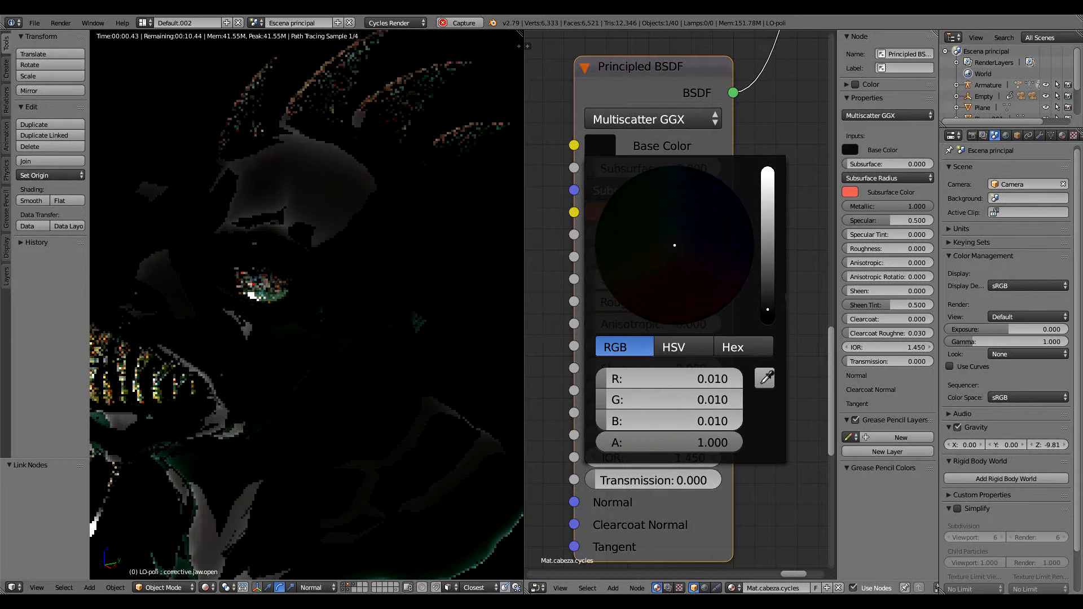
pyautogui.moveTo(768, 309); pyautogui.dragTo(768, 295)
pyautogui.press('KP_1')
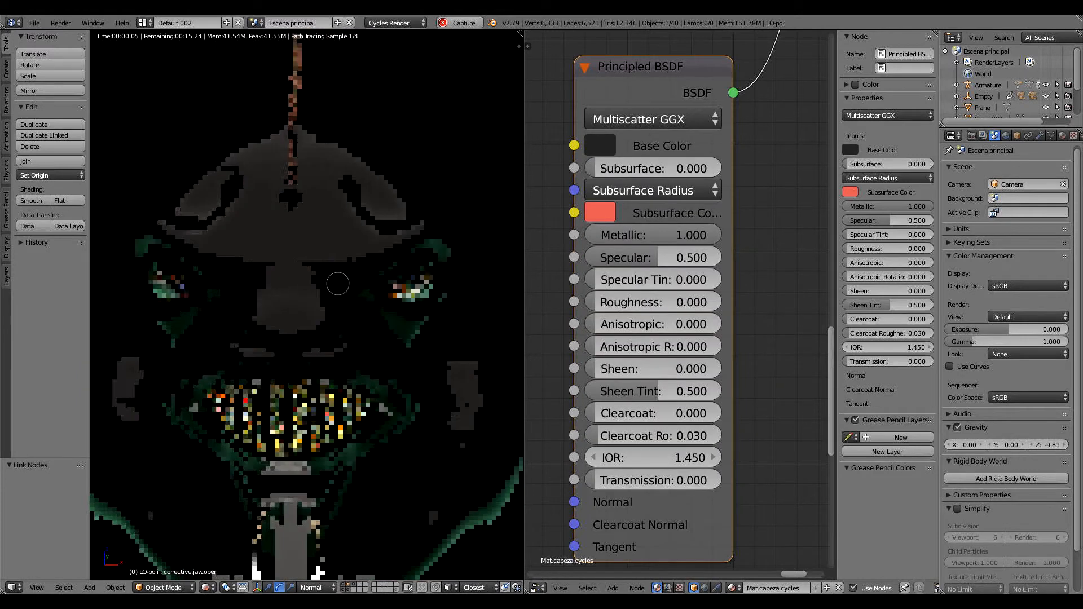
pyautogui.moveTo(370, 353); pyautogui.dragTo(332, 331, button='middle')
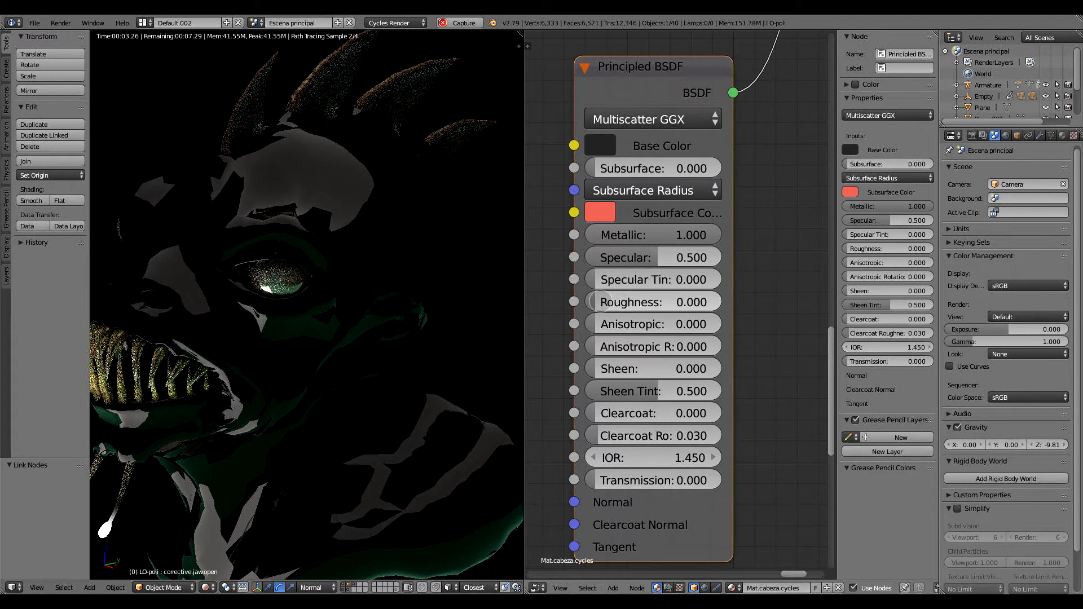
# Set the Principled BSDF's Roughness to 0.5 and Metallic to 0, then turn the rendered head to a three-quarter view.
pyautogui.click(604, 302)
pyautogui.write('0.0')
pyautogui.press('Return')
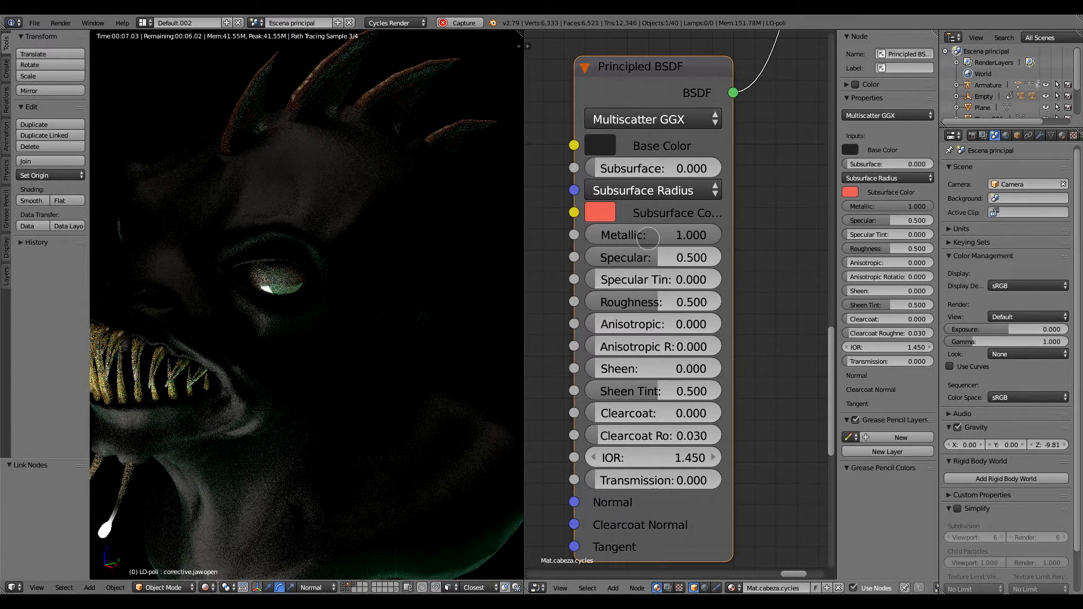
pyautogui.click(653, 235)
pyautogui.write('0')
pyautogui.press('Return')
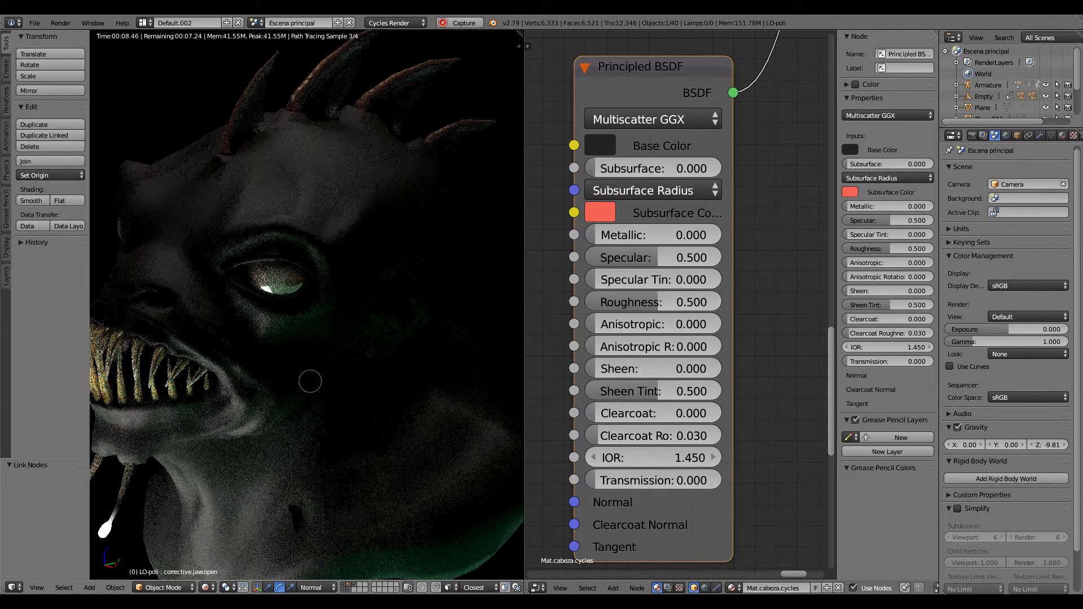
pyautogui.press('KP_1')
pyautogui.keyDown('shift'); pyautogui.moveTo(337, 319); pyautogui.dragTo(383, 366, button='middle'); pyautogui.keyUp('shift')
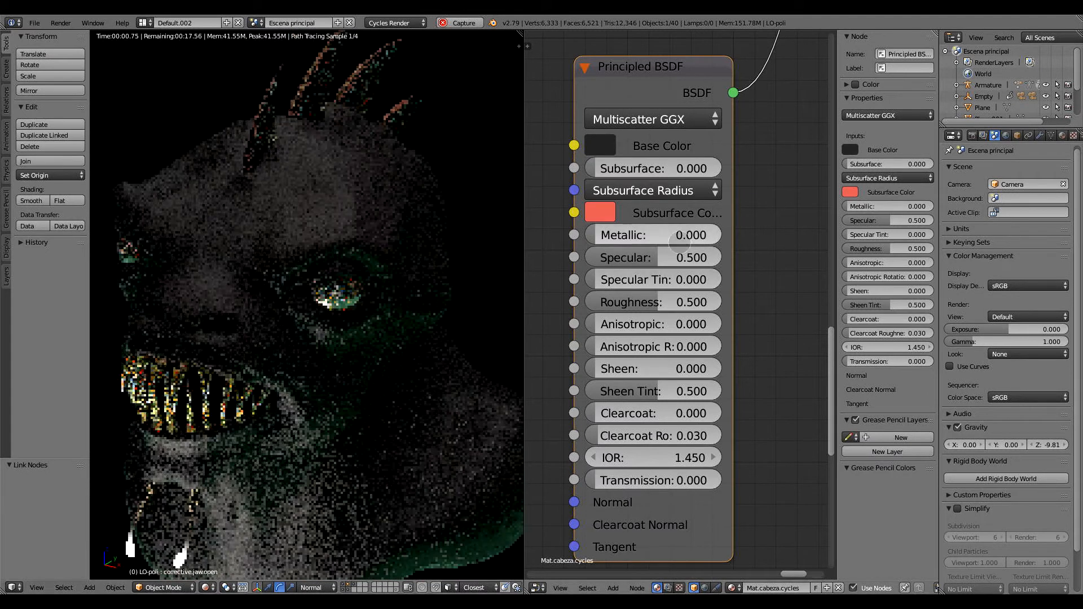
# Examine the original network's Diffuse and Glossy shader nodes and the RGB Curves and Image Texture nodes feeding them.
pyautogui.moveTo(721, 355); pyautogui.dragTo(738, 343, button='middle')
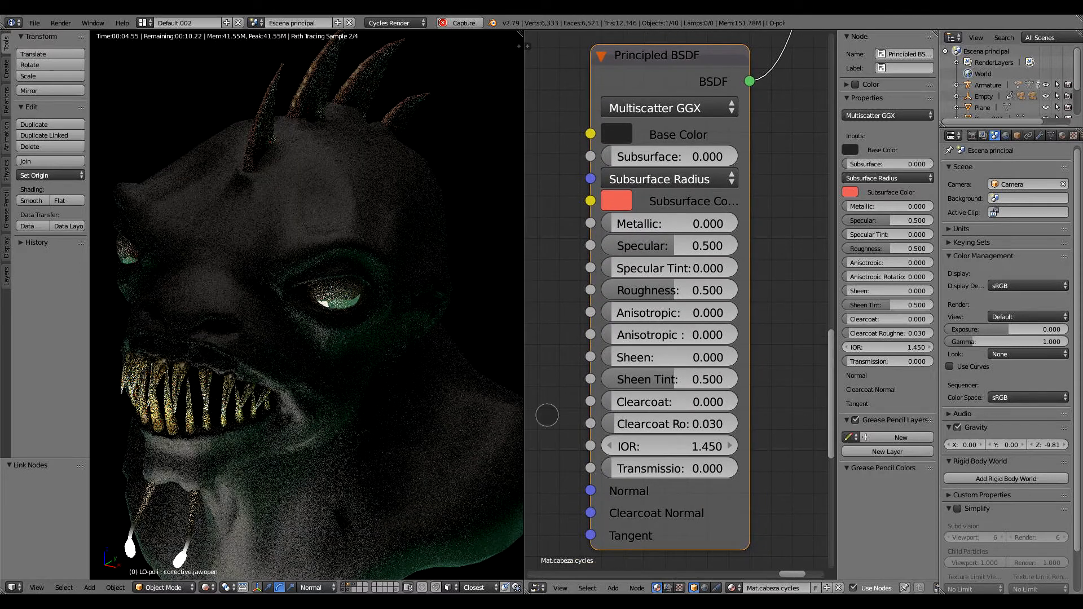
pyautogui.moveTo(546, 320); pyautogui.dragTo(548, 343, button='middle')
pyautogui.scroll(-8, 576, 271)
pyautogui.moveTo(536, 271); pyautogui.dragTo(752, 314, button='middle')
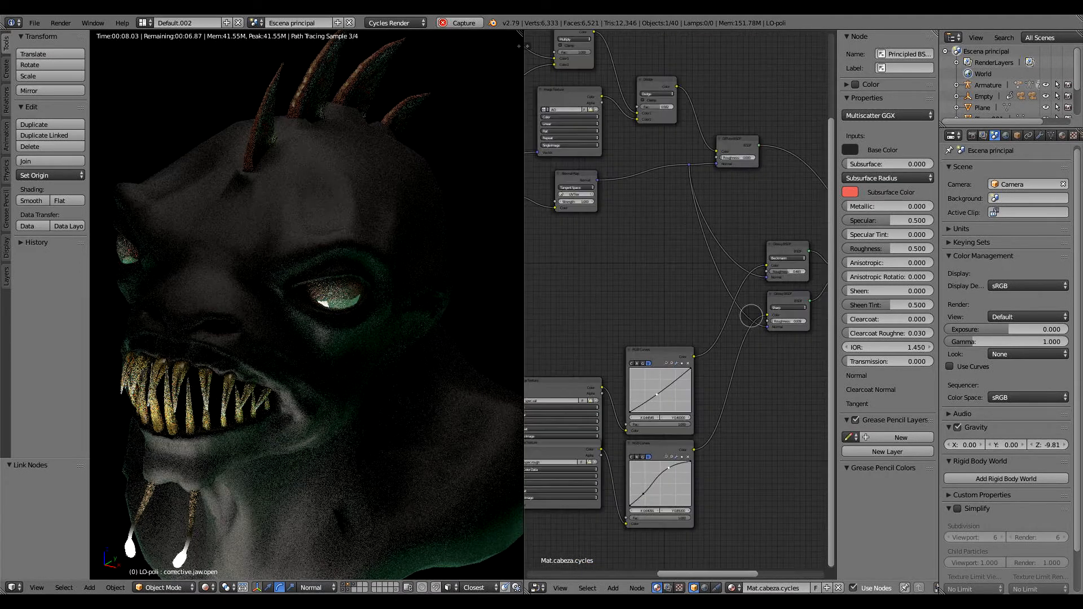
pyautogui.scroll(-2, 752, 314)
pyautogui.moveTo(580, 276); pyautogui.dragTo(670, 333, button='middle')
pyautogui.scroll(3, 670, 333)
pyautogui.moveTo(696, 266); pyautogui.dragTo(630, 338, button='middle')
pyautogui.moveTo(592, 306)
pyautogui.mouseDown(button='middle')
pyautogui.moveTo(743, 359)
pyautogui.moveTo(571, 220)
pyautogui.moveTo(574, 313)
pyautogui.mouseUp(button='middle')
pyautogui.moveTo(651, 373); pyautogui.dragTo(663, 231, button='middle')
pyautogui.scroll(-7, 687, 253)
pyautogui.moveTo(717, 386); pyautogui.dragTo(704, 287, button='middle')
pyautogui.moveTo(771, 323); pyautogui.dragTo(631, 261, button='middle')
pyautogui.moveTo(743, 279); pyautogui.dragTo(628, 245, button='middle')
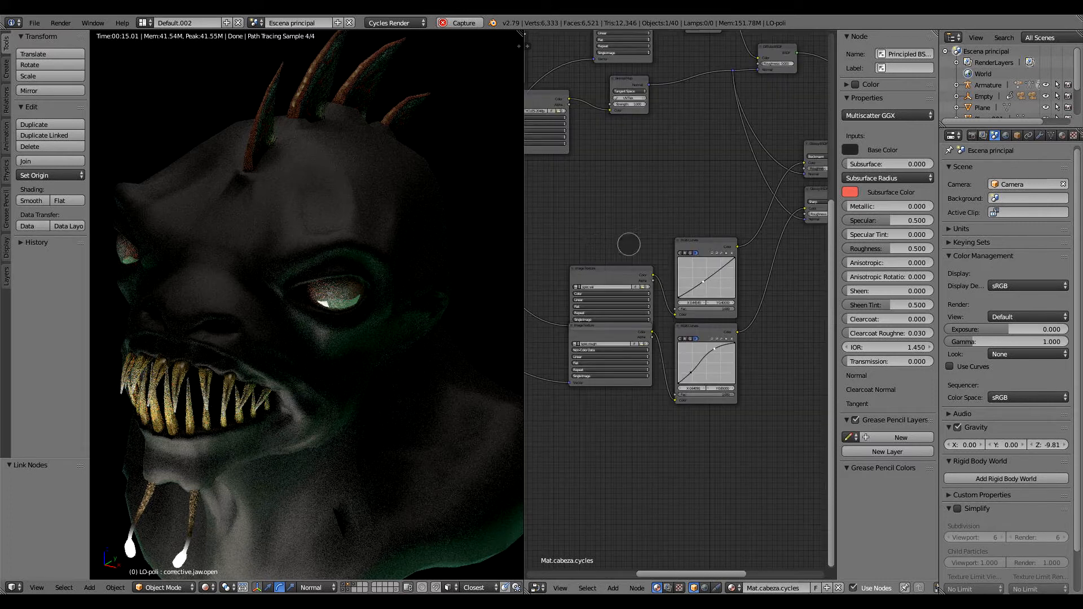
# Examine the colour branch of the network, from the difuso_piel_01 and AO textures through the Multiply and Dodge nodes.
pyautogui.moveTo(725, 169)
pyautogui.mouseDown(button='middle')
pyautogui.moveTo(608, 271)
pyautogui.moveTo(617, 327)
pyautogui.mouseUp(button='middle')
pyautogui.scroll(4, 660, 274)
pyautogui.moveTo(590, 279)
pyautogui.mouseDown(button='middle')
pyautogui.moveTo(661, 273)
pyautogui.moveTo(795, 399)
pyautogui.mouseUp(button='middle')
pyautogui.scroll(3, 660, 273)
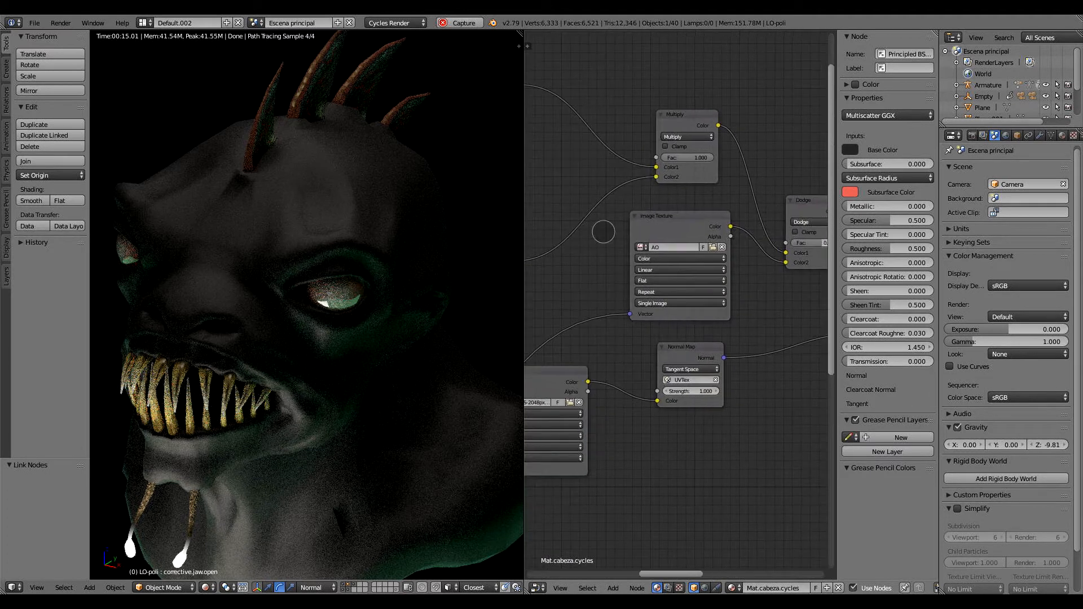
pyautogui.moveTo(602, 232); pyautogui.dragTo(820, 299, button='middle')
pyautogui.moveTo(578, 210); pyautogui.dragTo(602, 177, button='middle')
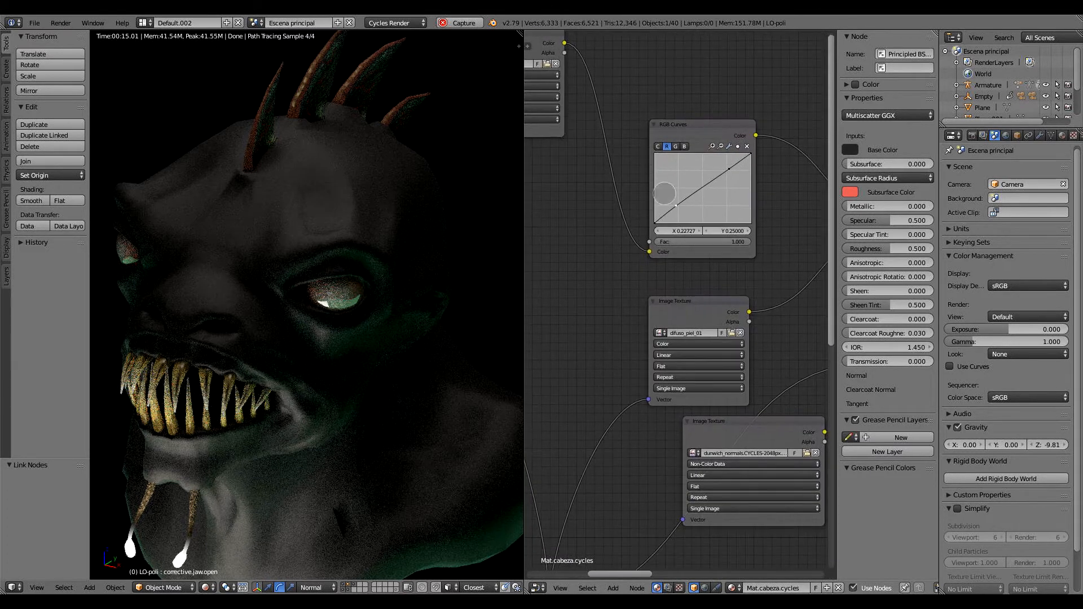
pyautogui.moveTo(780, 273); pyautogui.dragTo(747, 201, button='middle')
pyautogui.moveTo(671, 280); pyautogui.dragTo(570, 291, button='middle')
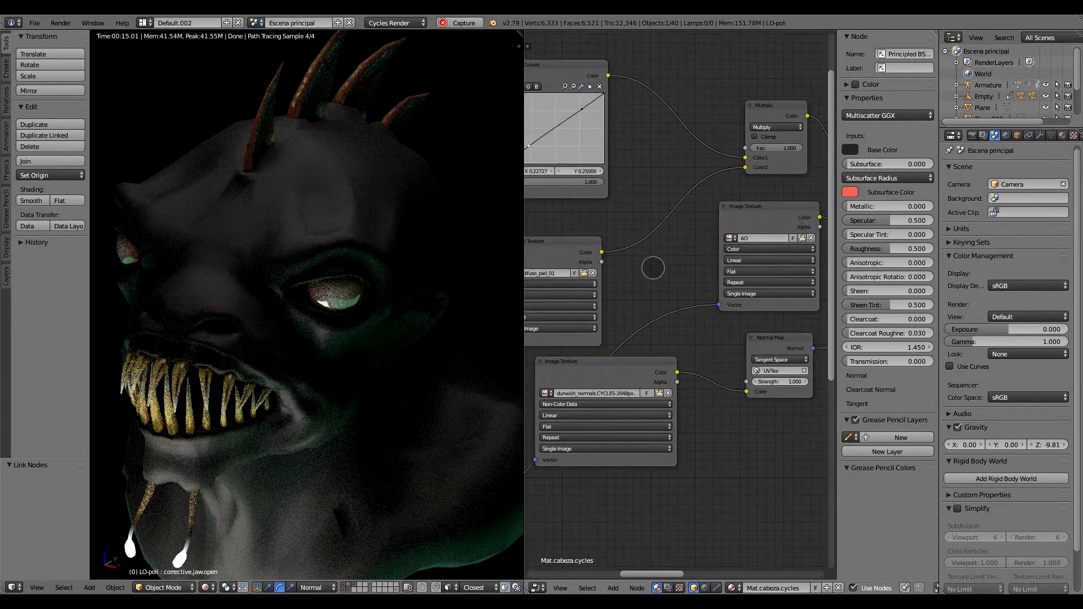
pyautogui.scroll(-5, 653, 268)
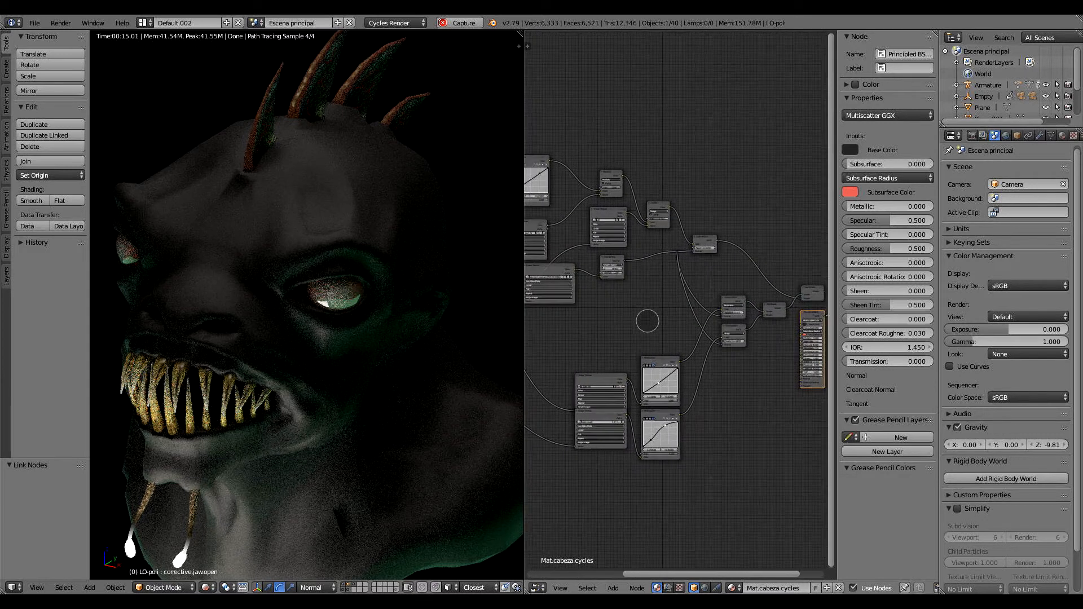
pyautogui.scroll(4, 592, 237)
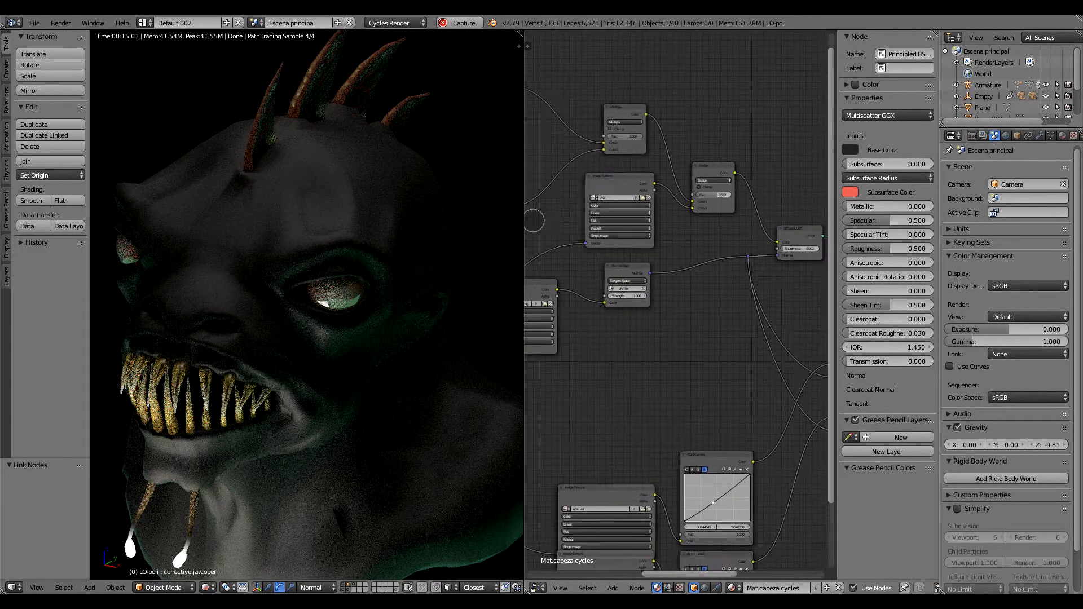
pyautogui.scroll(-8, 556, 263)
pyautogui.scroll(3, 609, 318)
pyautogui.moveTo(617, 266); pyautogui.dragTo(632, 294, button='middle')
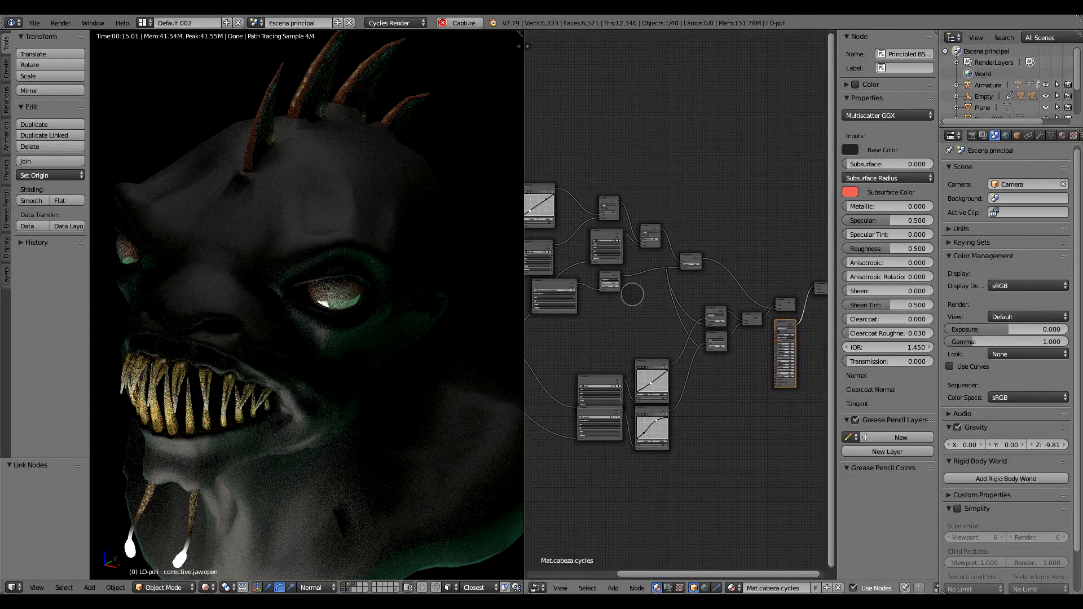
# Move the Principled BSDF clear of the other nodes and connect the difuso_piel_01 texture's Color to its Base Color.
pyautogui.press('g')
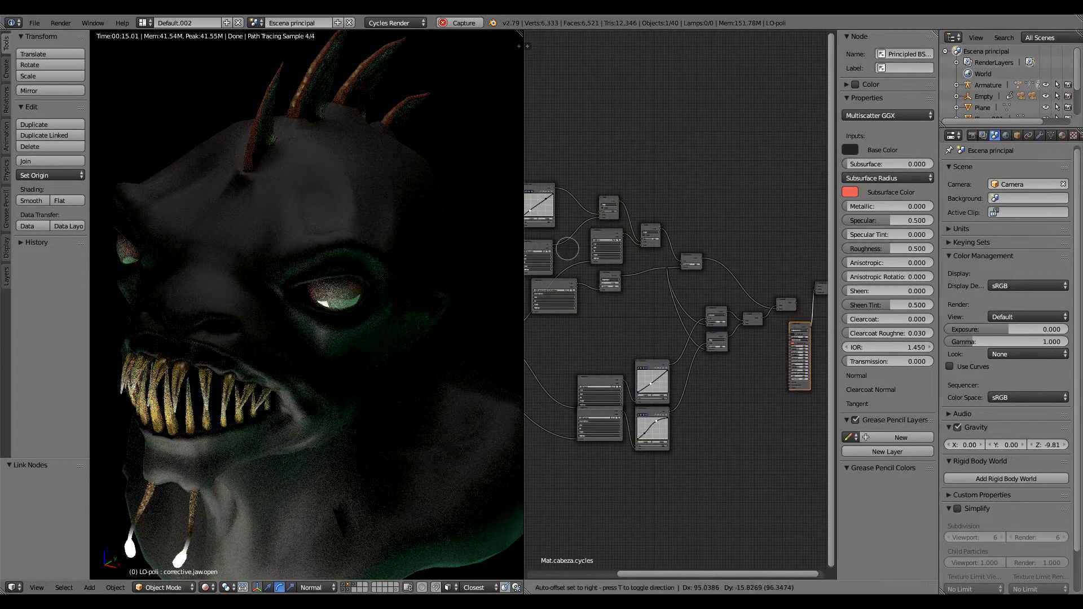
pyautogui.click(566, 250)
pyautogui.press('g')
pyautogui.click(554, 246)
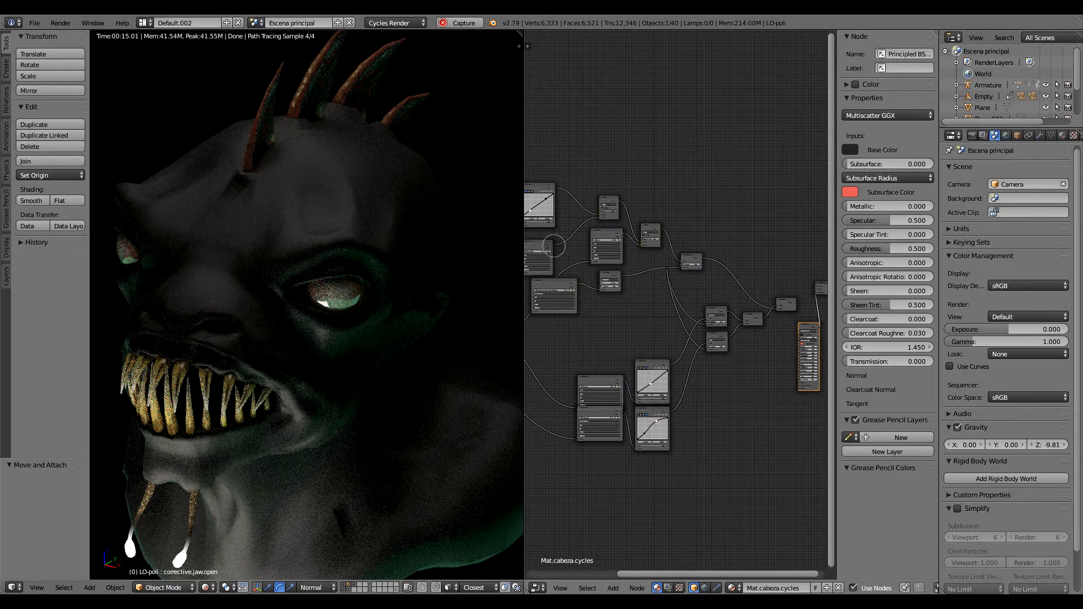
pyautogui.moveTo(554, 246); pyautogui.dragTo(800, 334)
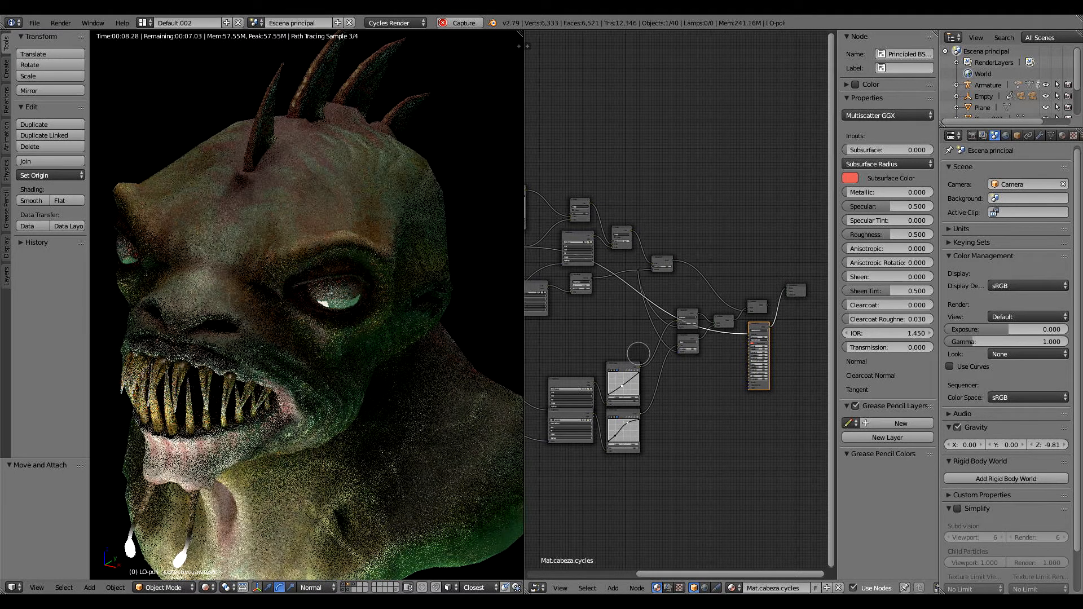
# Switch the viewport to Material shading and inspect the skin texture from the front and close up on the face.
pyautogui.click(205, 587)
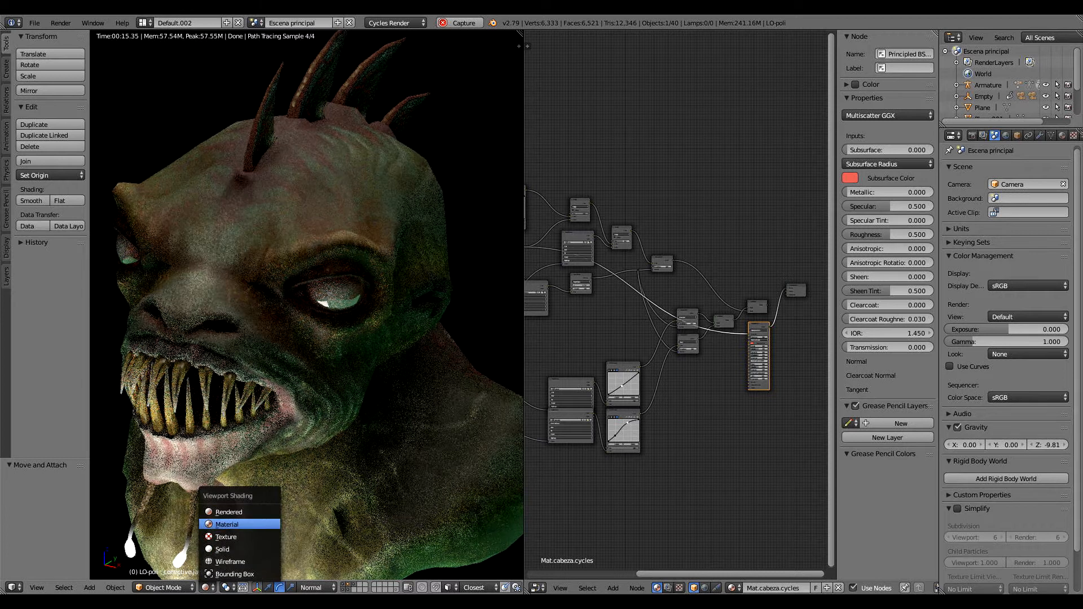
pyautogui.click(226, 524)
pyautogui.moveTo(328, 350); pyautogui.dragTo(451, 350, button='middle')
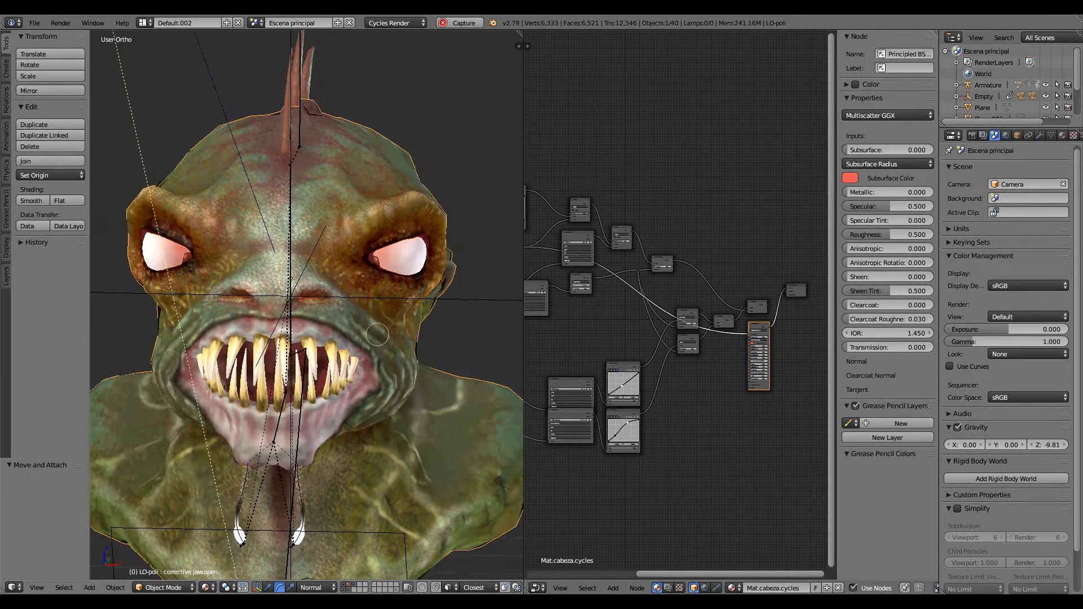
pyautogui.scroll(3, 307, 242)
pyautogui.moveTo(306, 242)
pyautogui.keyDown('shift'); pyautogui.mouseDown(button='middle')
pyautogui.moveTo(395, 296)
pyautogui.moveTo(327, 291)
pyautogui.mouseUp(button='middle'); pyautogui.keyUp('shift')
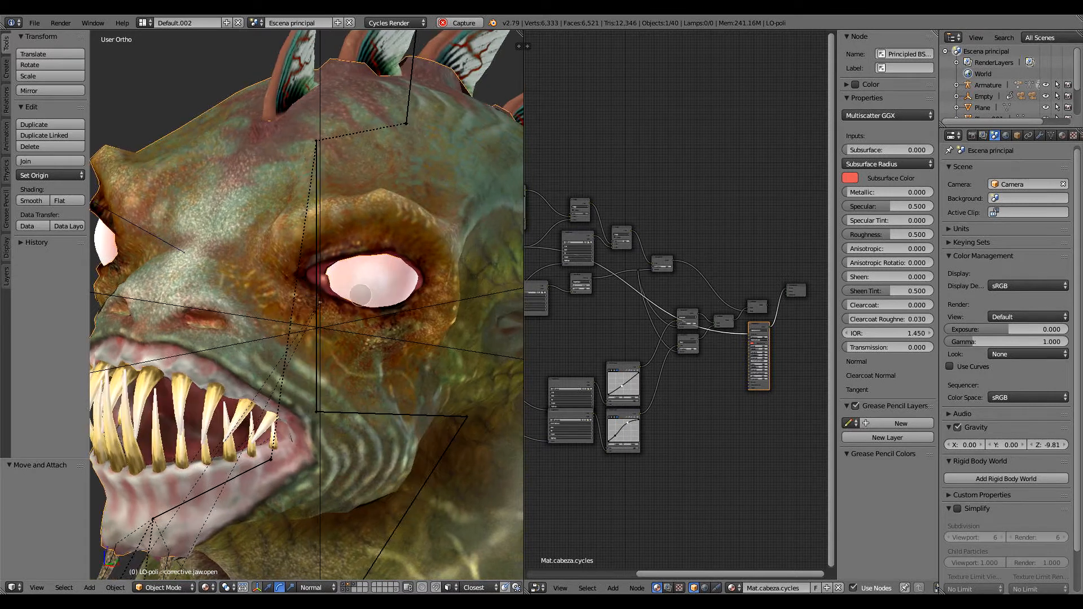
# Trace the colour chain from the RGB Curves and skin texture through the Dodge node to the Diffuse and Glossy shaders.
pyautogui.scroll(3, 679, 283)
pyautogui.scroll(5, 679, 282)
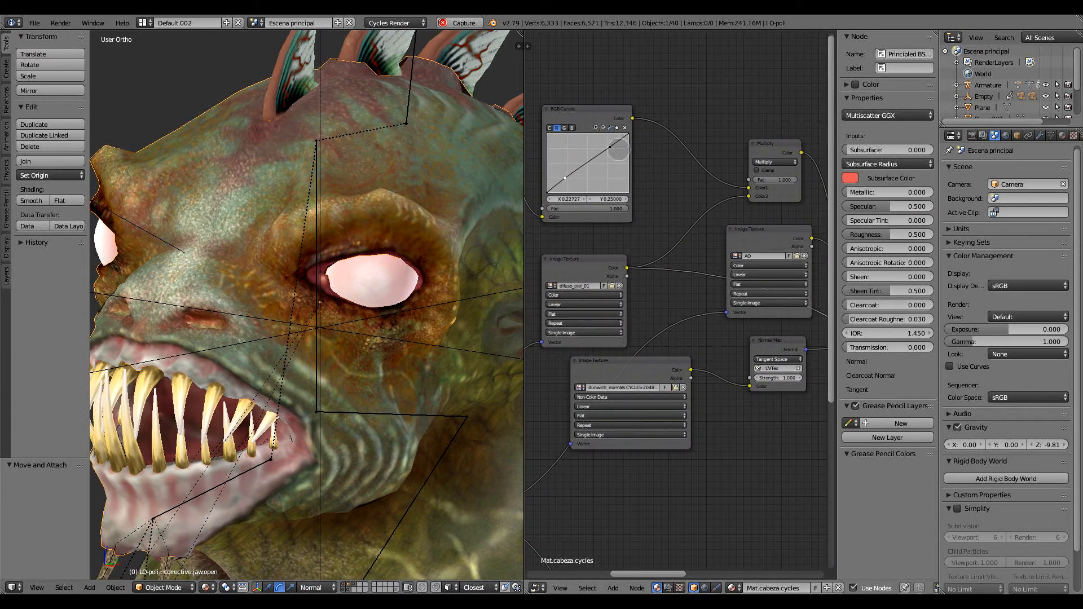
pyautogui.moveTo(741, 278); pyautogui.dragTo(630, 274, button='middle')
pyautogui.moveTo(693, 308); pyautogui.dragTo(732, 341, button='middle')
pyautogui.moveTo(563, 245); pyautogui.dragTo(794, 342, button='middle')
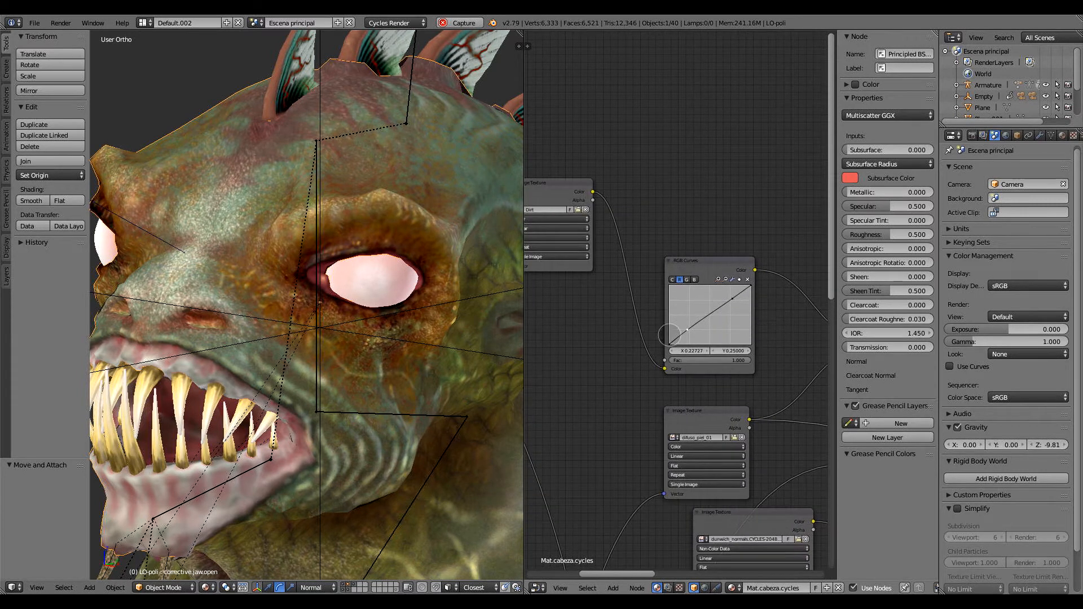
pyautogui.moveTo(582, 328); pyautogui.dragTo(670, 351, button='middle')
pyautogui.moveTo(821, 381); pyautogui.dragTo(658, 278, button='middle')
pyautogui.moveTo(821, 345); pyautogui.dragTo(594, 246, button='middle')
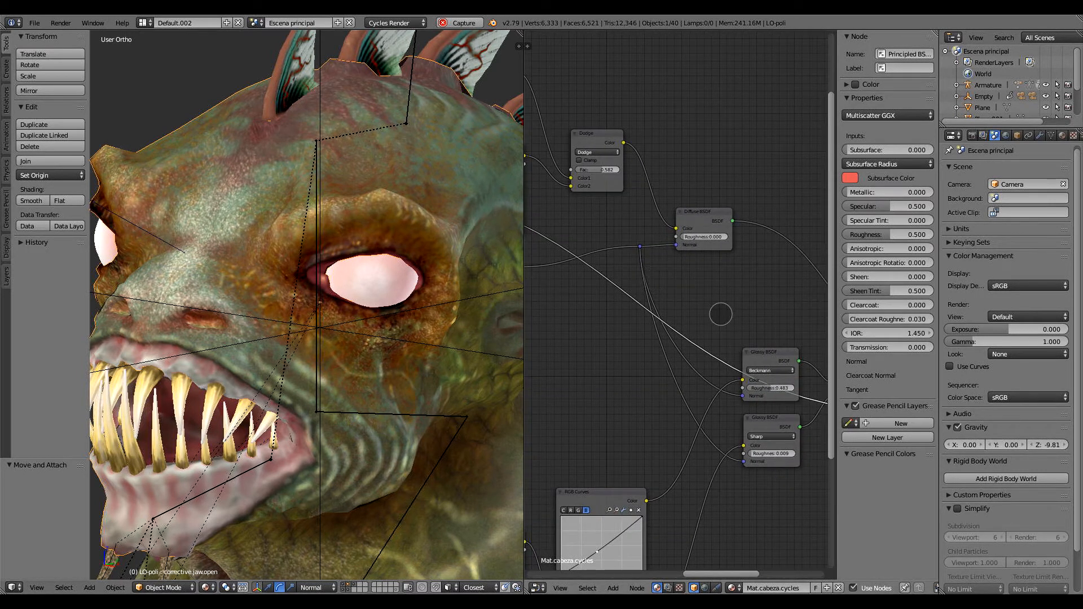
pyautogui.moveTo(721, 314); pyautogui.dragTo(684, 295, button='middle')
pyautogui.scroll(-2, 692, 295)
pyautogui.scroll(-2, 702, 300)
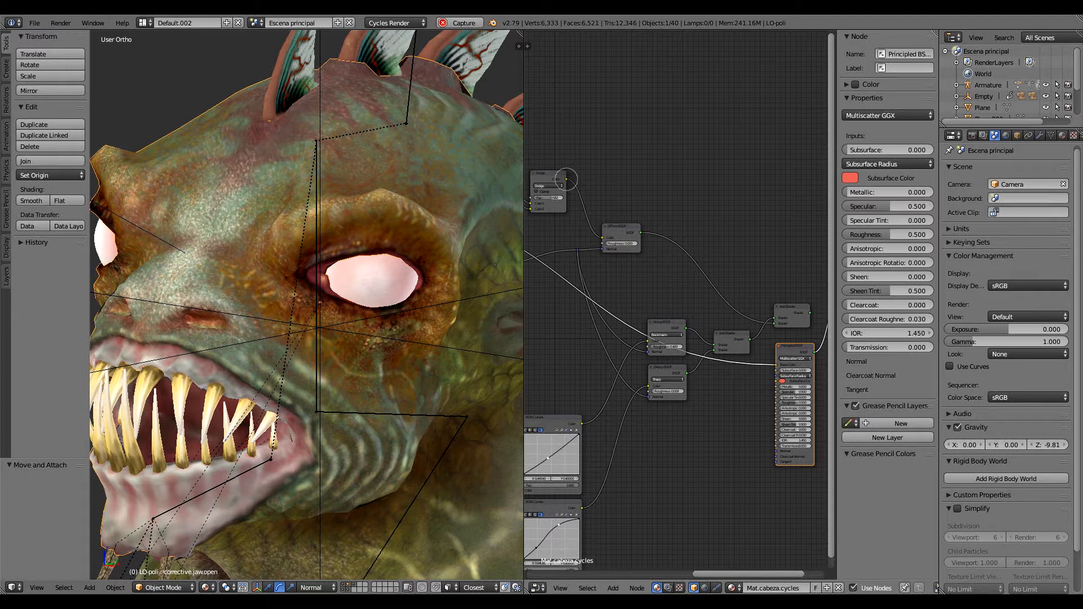
# Connect the Dodge node's Color output to the Principled BSDF's Base Color and turn the head to show its other side.
pyautogui.moveTo(567, 179); pyautogui.dragTo(567, 182)
pyautogui.moveTo(719, 322); pyautogui.dragTo(715, 348)
pyautogui.press('KP_1')
pyautogui.moveTo(405, 334); pyautogui.dragTo(541, 317, button='middle')
# Review the texture, RGB Curves and mix nodes that lead into the Dodge node.
pyautogui.scroll(3, 649, 310)
pyautogui.moveTo(536, 257); pyautogui.dragTo(697, 283, button='middle')
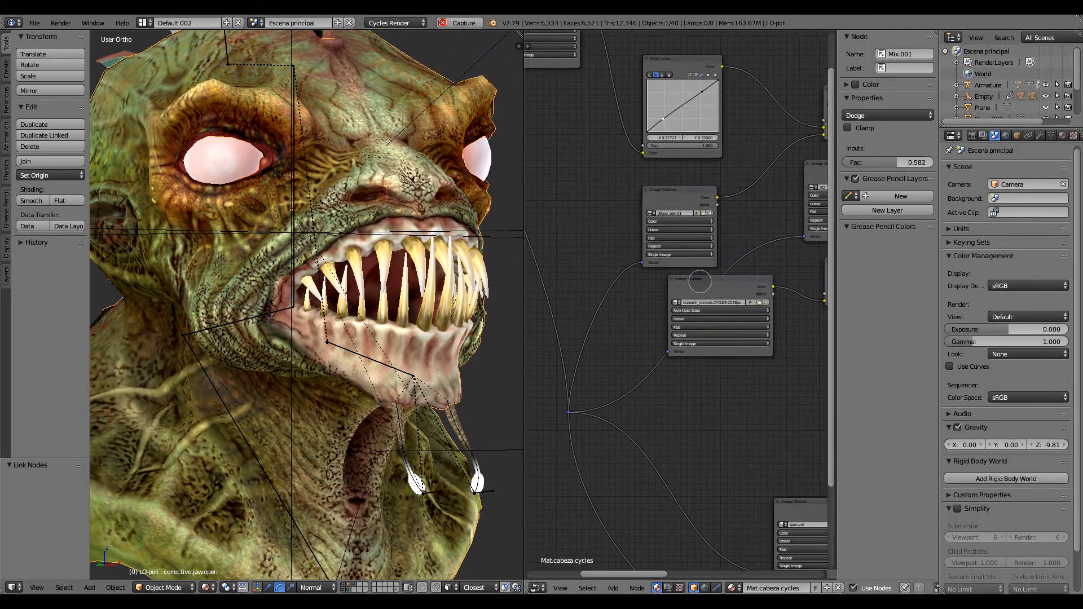
pyautogui.moveTo(584, 223); pyautogui.dragTo(690, 322, button='middle')
pyautogui.moveTo(656, 268); pyautogui.dragTo(549, 299, button='middle')
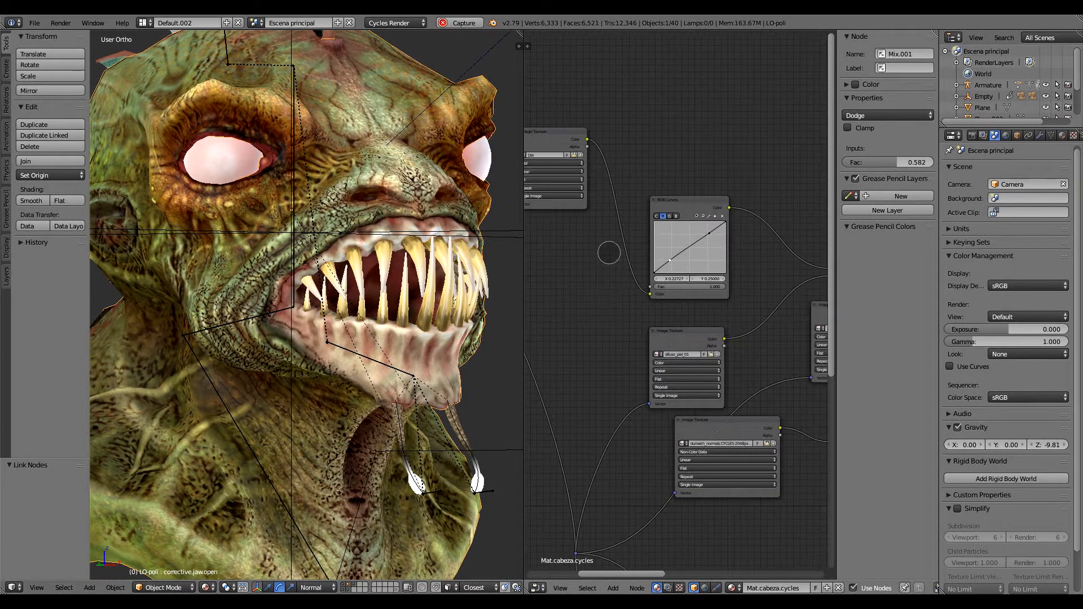
pyautogui.moveTo(612, 319); pyautogui.dragTo(575, 311, button='middle')
pyautogui.moveTo(735, 260); pyautogui.dragTo(735, 273, button='middle')
pyautogui.moveTo(750, 370); pyautogui.dragTo(592, 253, button='middle')
pyautogui.moveTo(708, 365)
pyautogui.mouseDown(button='middle')
pyautogui.moveTo(582, 308)
pyautogui.moveTo(555, 318)
pyautogui.mouseUp(button='middle')
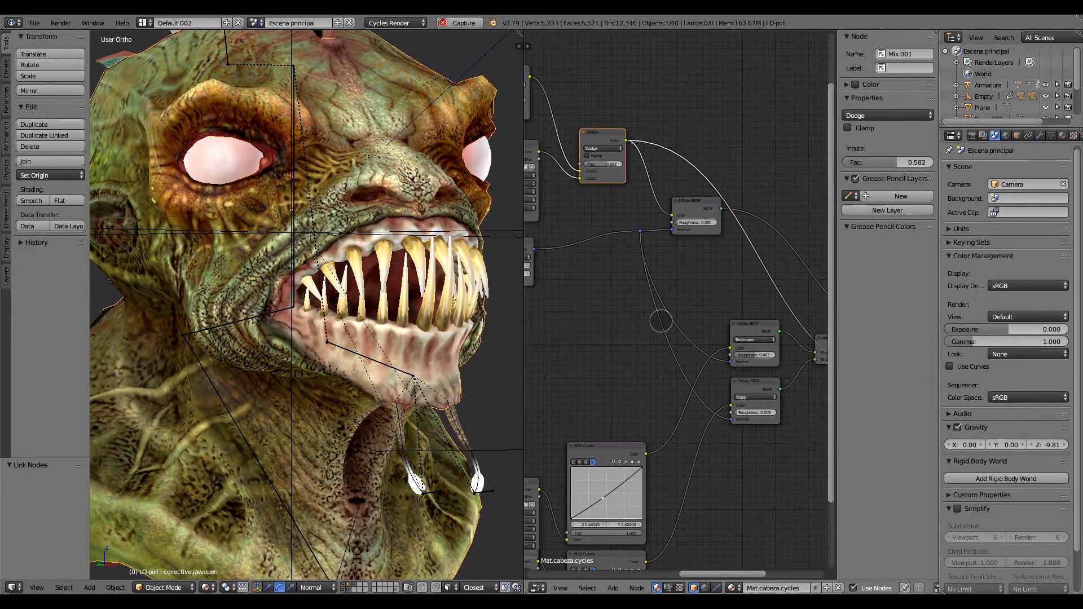
# Turn the head back to the opposite three-quarter view and set the viewport shading to Rendered.
pyautogui.moveTo(395, 280); pyautogui.dragTo(328, 342, button='middle')
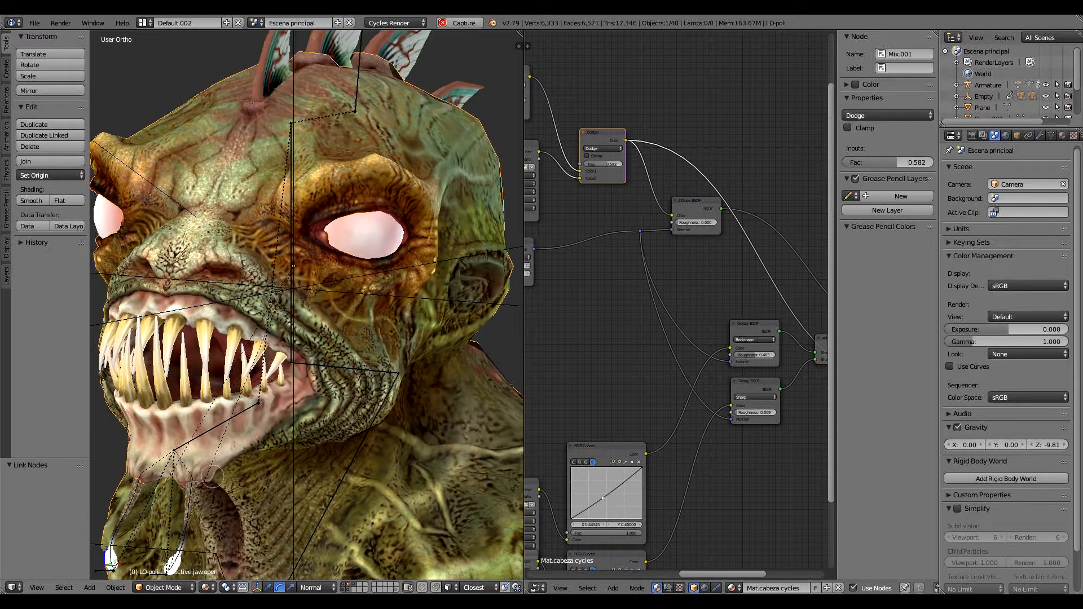
pyautogui.click(206, 587)
pyautogui.click(243, 511)
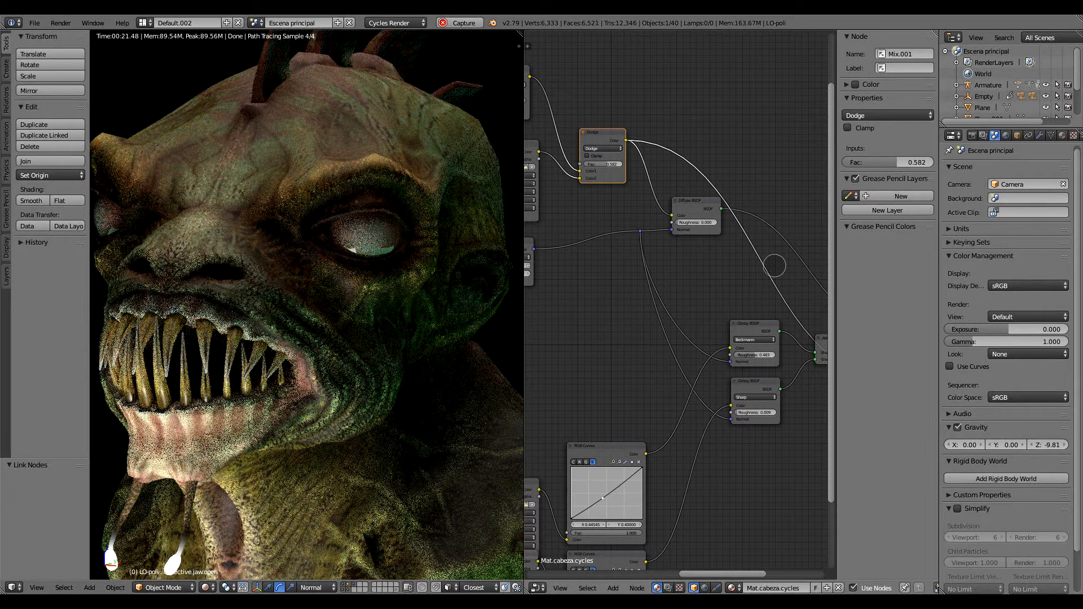
# Examine the Principled BSDF's Normal input and the surrounding branches of the node network.
pyautogui.moveTo(727, 295); pyautogui.dragTo(524, 246, button='middle')
pyautogui.moveTo(718, 343); pyautogui.dragTo(673, 322, button='middle')
pyautogui.keyDown('ctrl'); pyautogui.moveTo(765, 365); pyautogui.dragTo(771, 269, button='middle'); pyautogui.keyUp('ctrl')
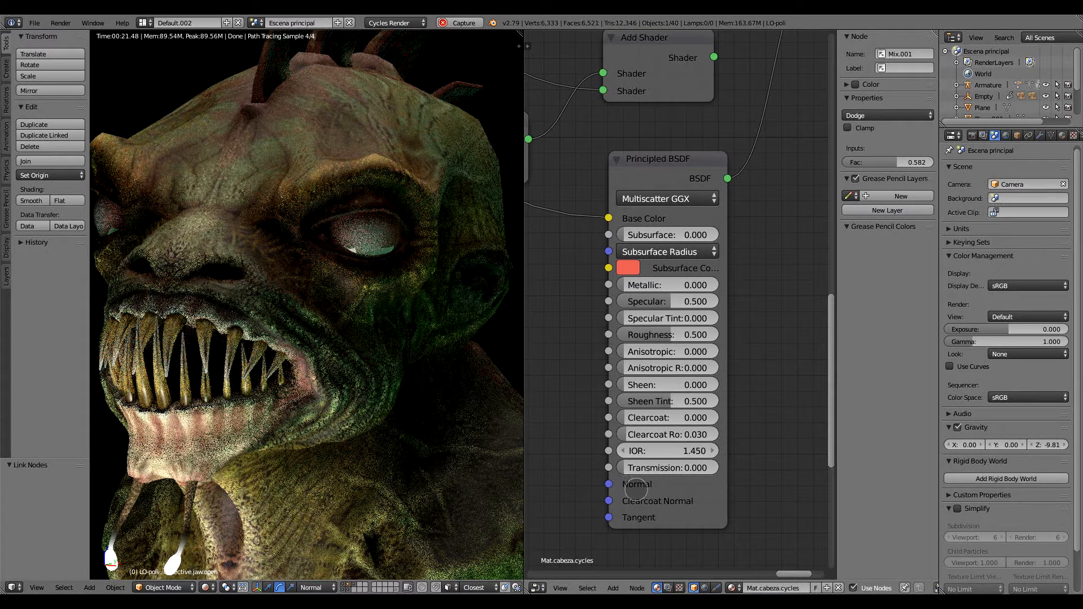
pyautogui.keyDown('ctrl'); pyautogui.moveTo(716, 278); pyautogui.dragTo(704, 365, button='middle'); pyautogui.keyUp('ctrl')
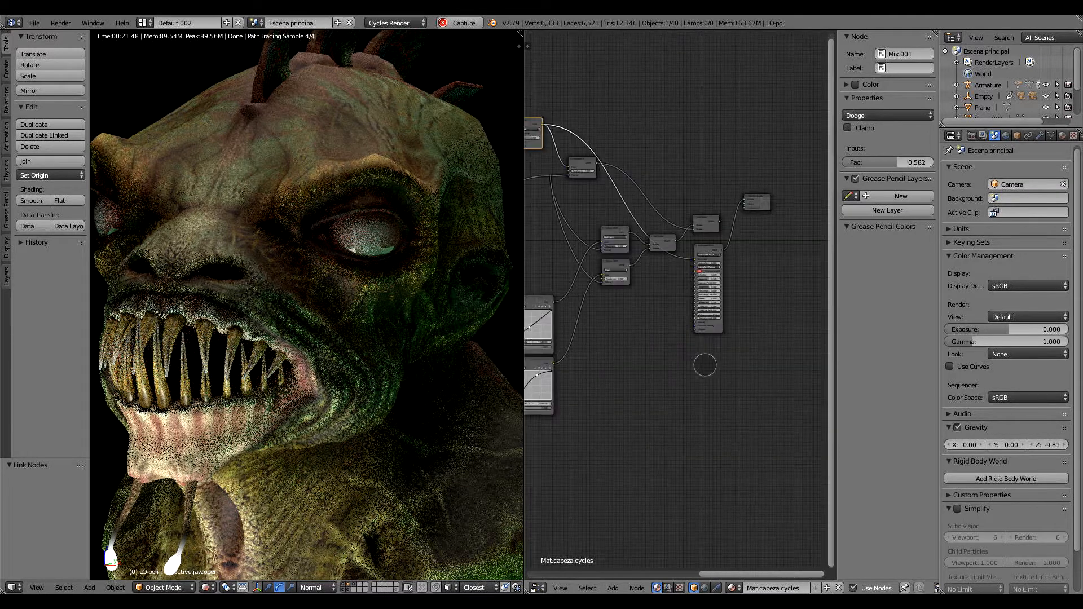
pyautogui.moveTo(573, 365); pyautogui.dragTo(689, 374, button='middle')
pyautogui.keyDown('ctrl'); pyautogui.moveTo(617, 370); pyautogui.dragTo(617, 356, button='middle'); pyautogui.keyUp('ctrl')
pyautogui.moveTo(550, 248); pyautogui.dragTo(643, 315, button='middle')
pyautogui.moveTo(710, 346); pyautogui.dragTo(658, 319, button='middle')
pyautogui.scroll(-8, 658, 319)
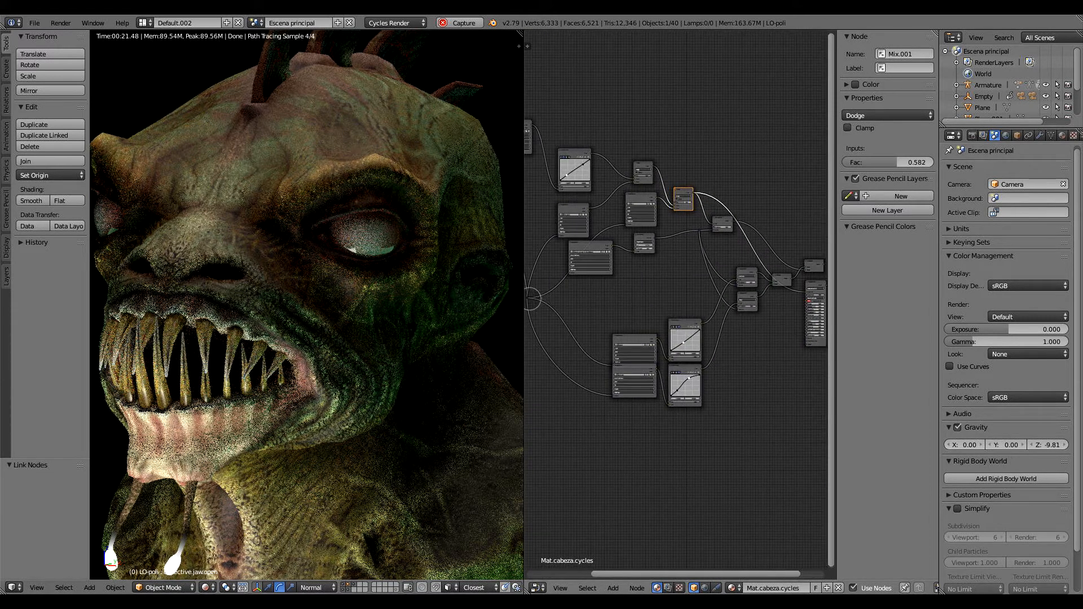
# Try to feed the Principled BSDF's Normal input from the reroute point shared by the image textures' Vector inputs.
pyautogui.moveTo(533, 300); pyautogui.dragTo(533, 298)
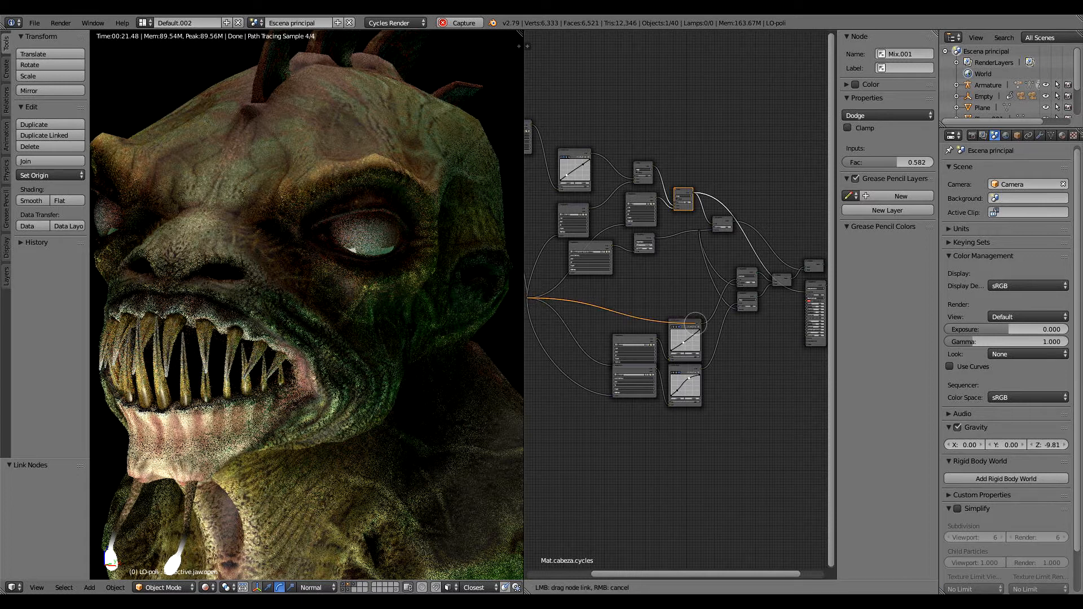
pyautogui.moveTo(806, 338); pyautogui.dragTo(806, 339)
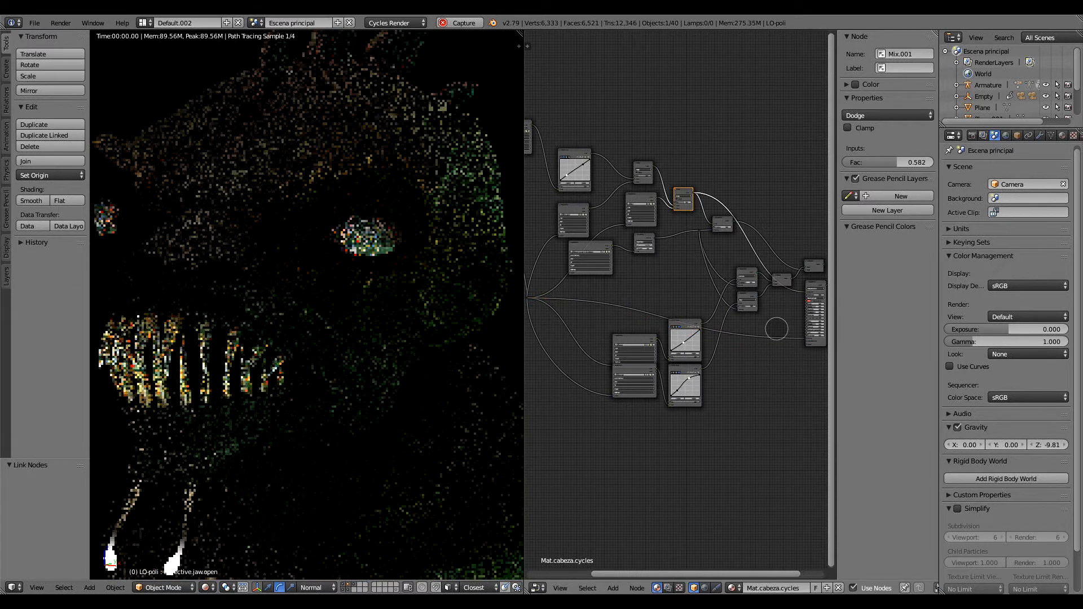
pyautogui.moveTo(784, 353); pyautogui.dragTo(746, 317, button='middle')
pyautogui.scroll(14, 728, 212)
pyautogui.scroll(4, 653, 320)
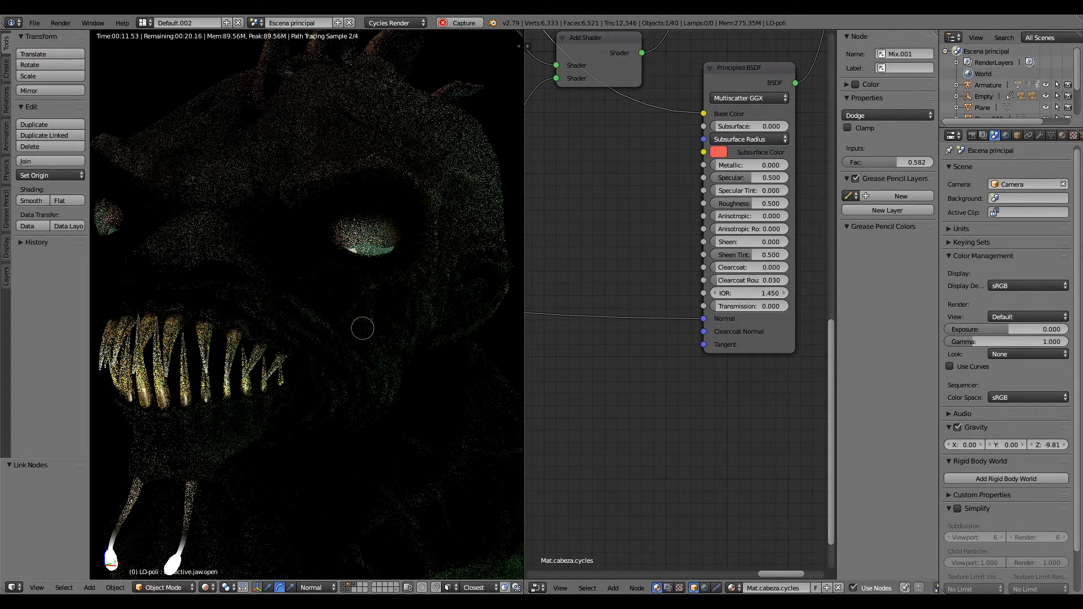
pyautogui.moveTo(687, 344); pyautogui.dragTo(737, 344, button='middle')
# Connect the Normal Map's reroute point beside the Diffuse BSDF to the Principled BSDF's Normal input.
pyautogui.scroll(-9, 737, 344)
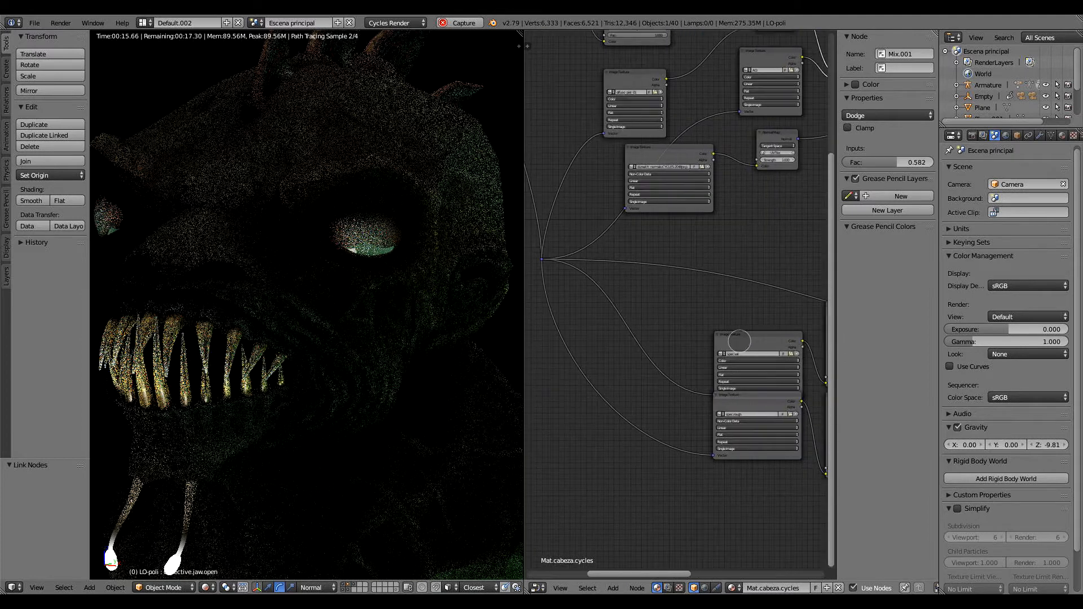
pyautogui.moveTo(550, 186); pyautogui.dragTo(689, 230, button='middle')
pyautogui.scroll(11, 669, 239)
pyautogui.moveTo(648, 182); pyautogui.dragTo(625, 310, button='middle')
pyautogui.scroll(-7, 625, 310)
pyautogui.moveTo(733, 344); pyautogui.dragTo(530, 265, button='middle')
pyautogui.moveTo(610, 267); pyautogui.dragTo(659, 286, button='middle')
pyautogui.moveTo(572, 174); pyautogui.dragTo(782, 389)
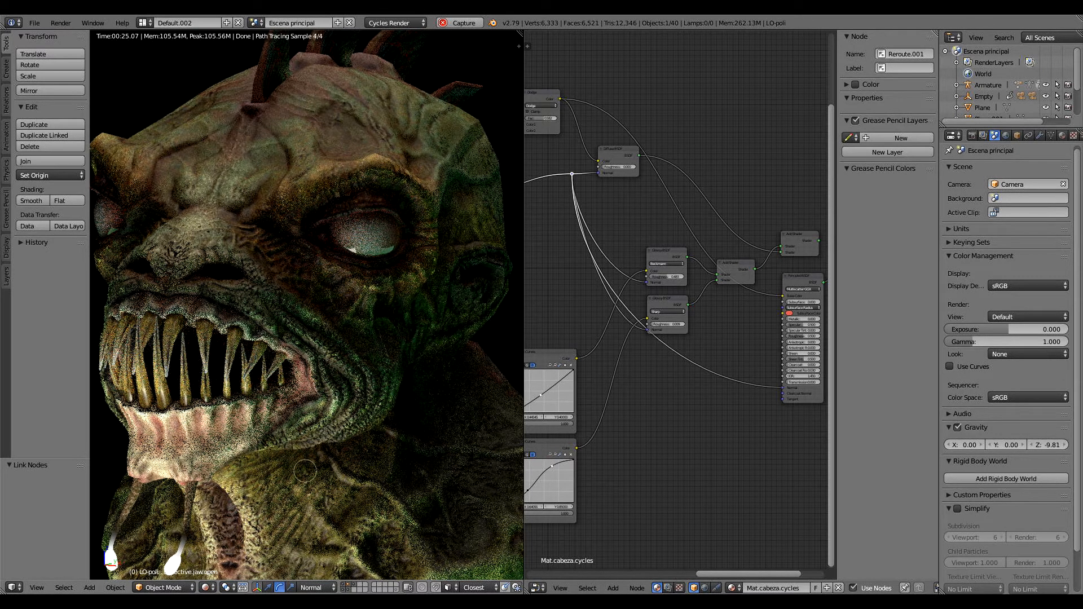
# Take the viewport out of Rendered shading and turn the head to a more sideways view.
pyautogui.click(205, 588)
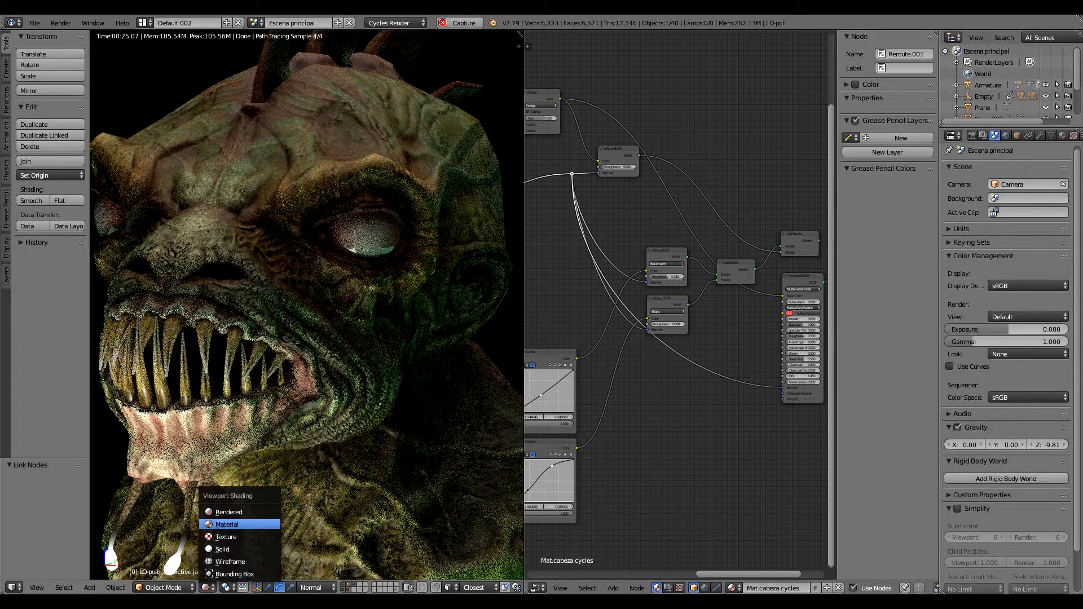
pyautogui.click(237, 543)
pyautogui.moveTo(508, 514)
pyautogui.mouseDown(button='middle')
pyautogui.moveTo(468, 516)
pyautogui.moveTo(516, 511)
pyautogui.mouseUp(button='middle')
pyautogui.moveTo(320, 329); pyautogui.dragTo(225, 324, button='middle')
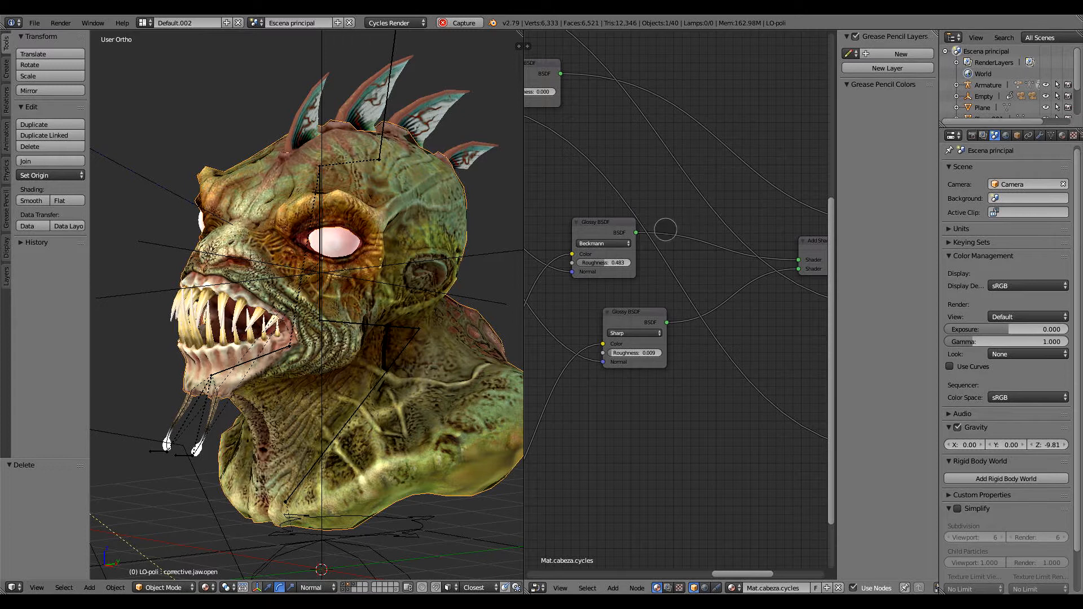
# Examine the Glossy BSDF nodes and the spec.val and spec.rough image textures that feed their branches.
pyautogui.moveTo(665, 229); pyautogui.dragTo(688, 258, button='middle')
pyautogui.keyDown('ctrl'); pyautogui.moveTo(685, 347); pyautogui.dragTo(694, 307, button='middle'); pyautogui.keyUp('ctrl')
pyautogui.moveTo(528, 224); pyautogui.dragTo(812, 217, button='middle')
pyautogui.keyDown('ctrl'); pyautogui.moveTo(685, 257); pyautogui.dragTo(749, 184, button='middle'); pyautogui.keyUp('ctrl')
pyautogui.moveTo(662, 271); pyautogui.dragTo(663, 237, button='middle')
pyautogui.keyDown('ctrl'); pyautogui.moveTo(663, 237); pyautogui.dragTo(748, 272, button='middle'); pyautogui.keyUp('ctrl')
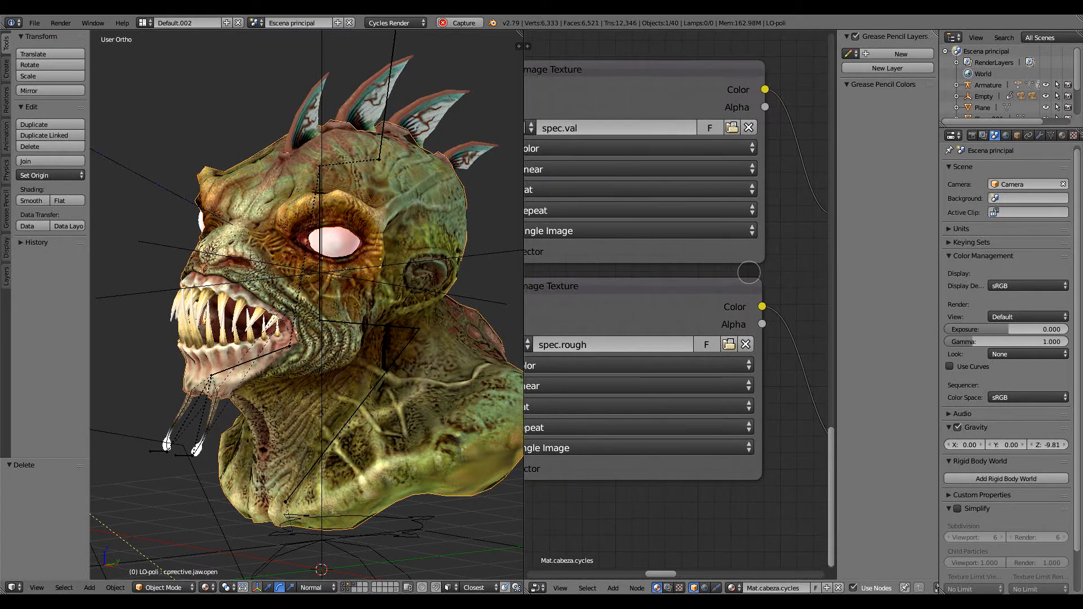
pyautogui.moveTo(821, 278); pyautogui.dragTo(551, 372, button='middle')
# Compare the two Glossy BSDF nodes' roughness settings with the Specular and Roughness settings of the Principled BSDF.
pyautogui.scroll(-8, 738, 237)
pyautogui.moveTo(745, 233); pyautogui.dragTo(546, 364, button='middle')
pyautogui.moveTo(593, 311); pyautogui.dragTo(570, 373, button='middle')
pyautogui.scroll(3, 684, 201)
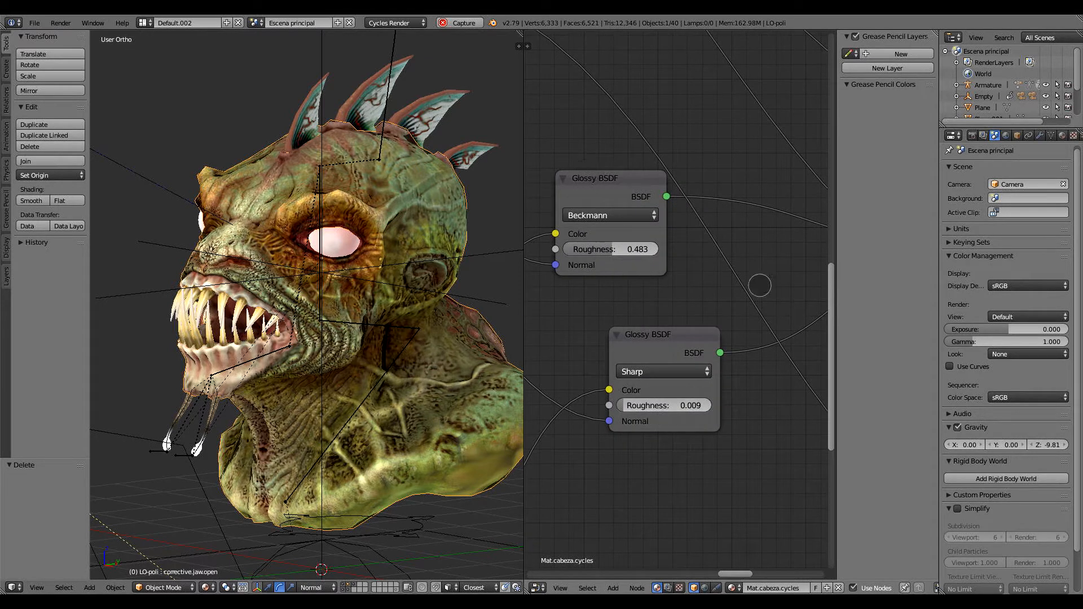
pyautogui.scroll(-4, 760, 285)
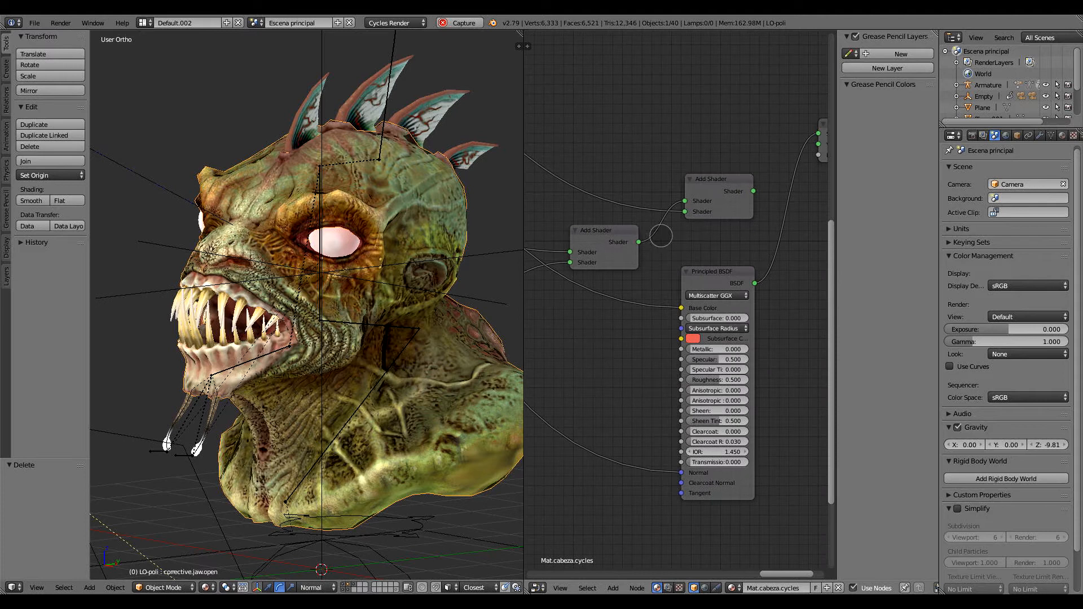
pyautogui.moveTo(739, 226); pyautogui.dragTo(665, 260, button='middle')
pyautogui.scroll(3, 631, 265)
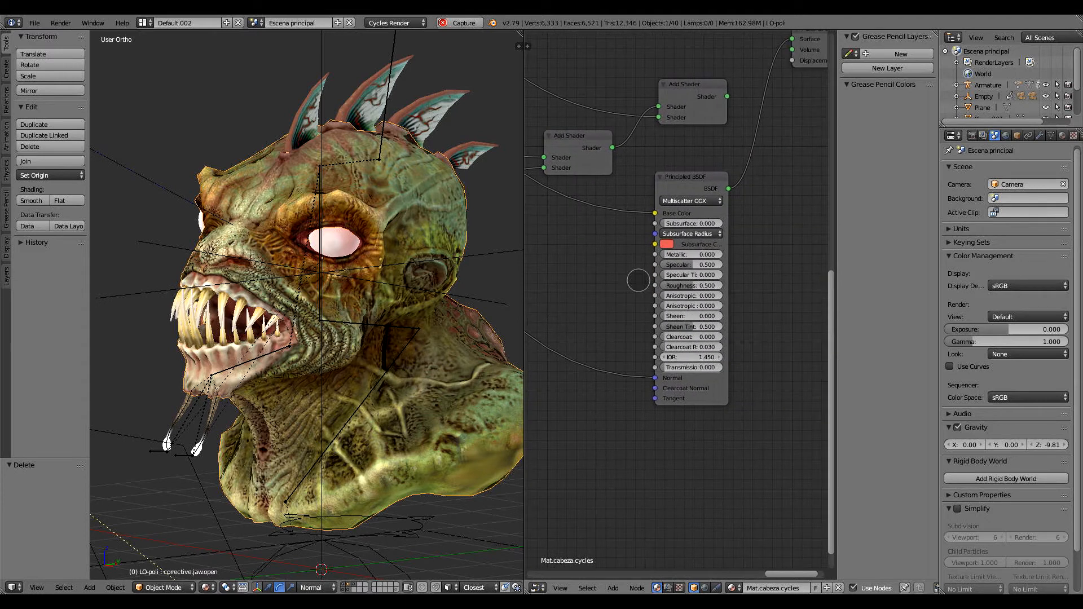
pyautogui.scroll(2, 672, 245)
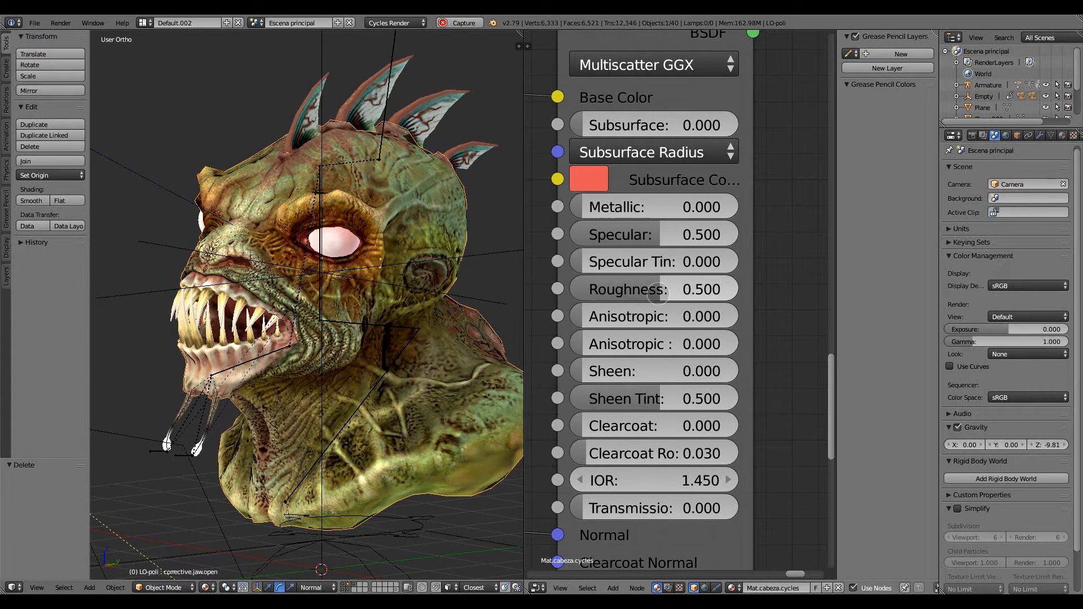
# Turn the head to a nearly frontal view and set the viewport shading to Rendered.
pyautogui.moveTo(338, 285); pyautogui.dragTo(389, 285, button='middle')
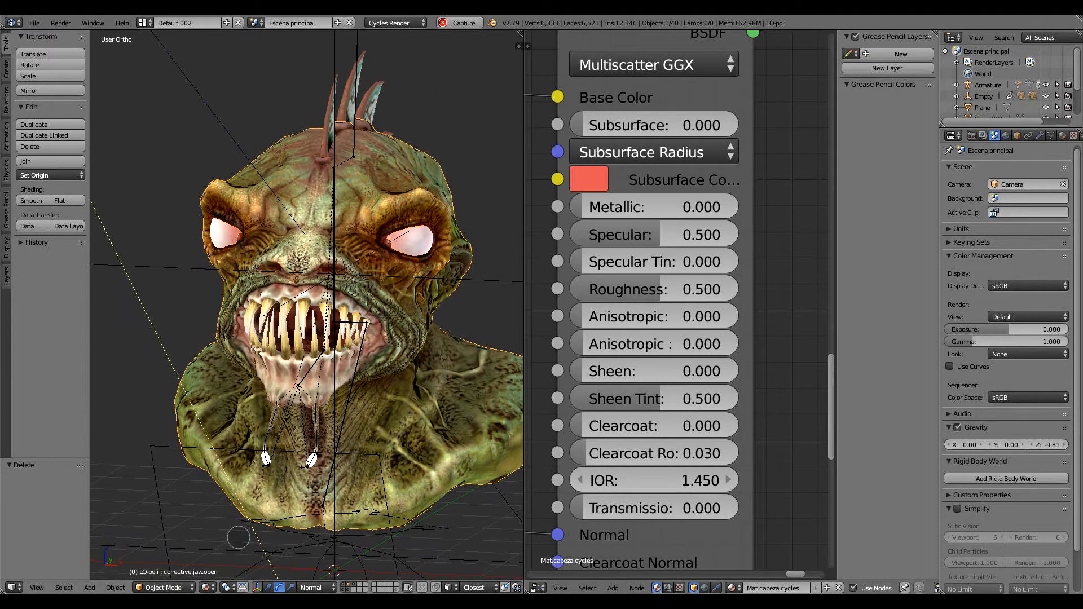
pyautogui.click(204, 588)
pyautogui.click(226, 510)
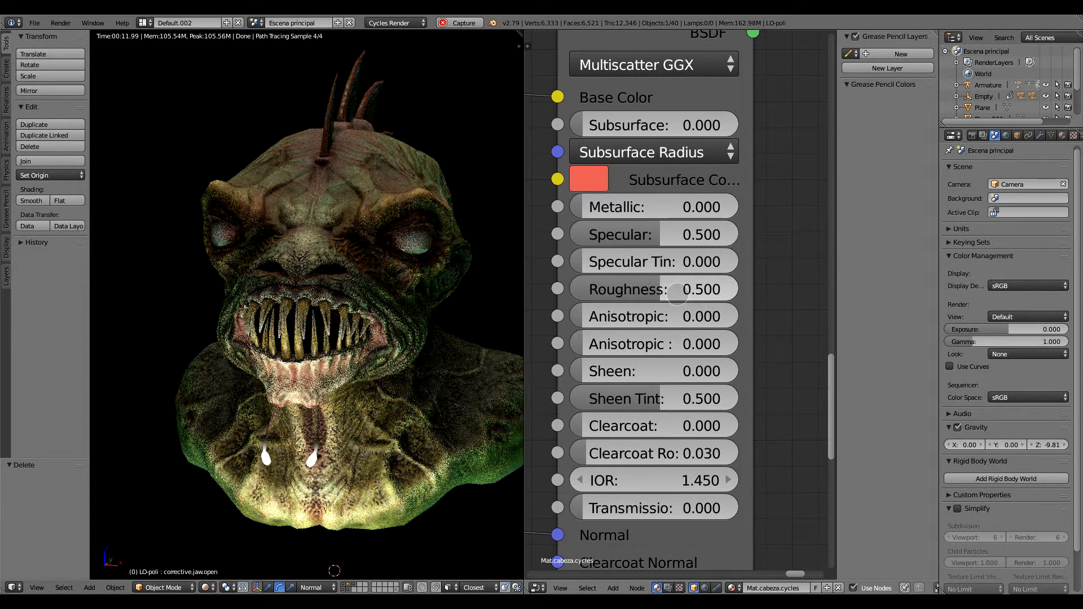
# Set the Principled BSDF's Roughness to 0.
pyautogui.click(648, 289)
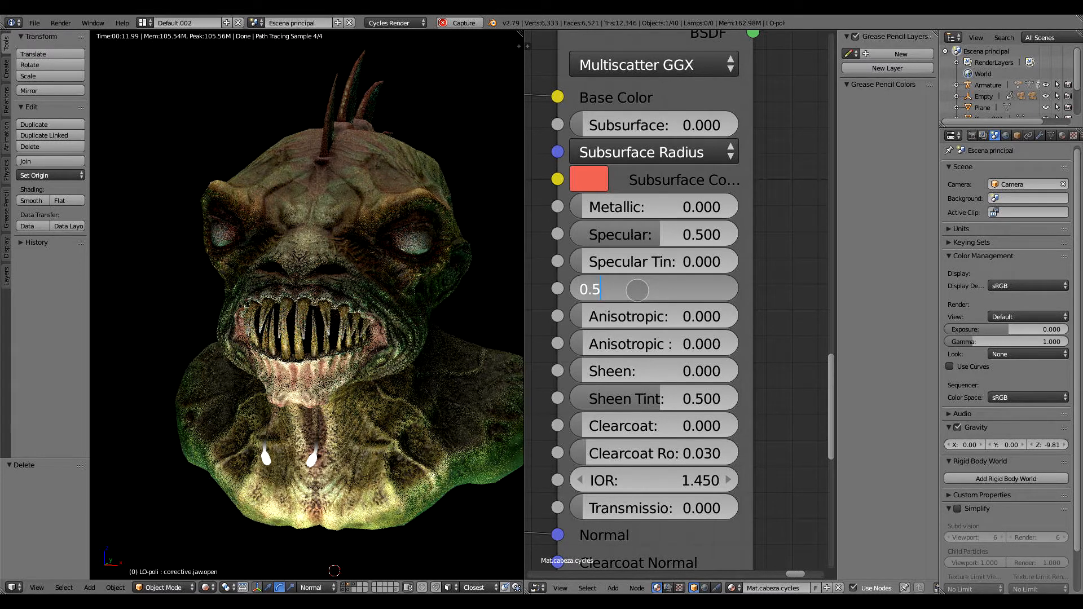
pyautogui.press('BackSpace')
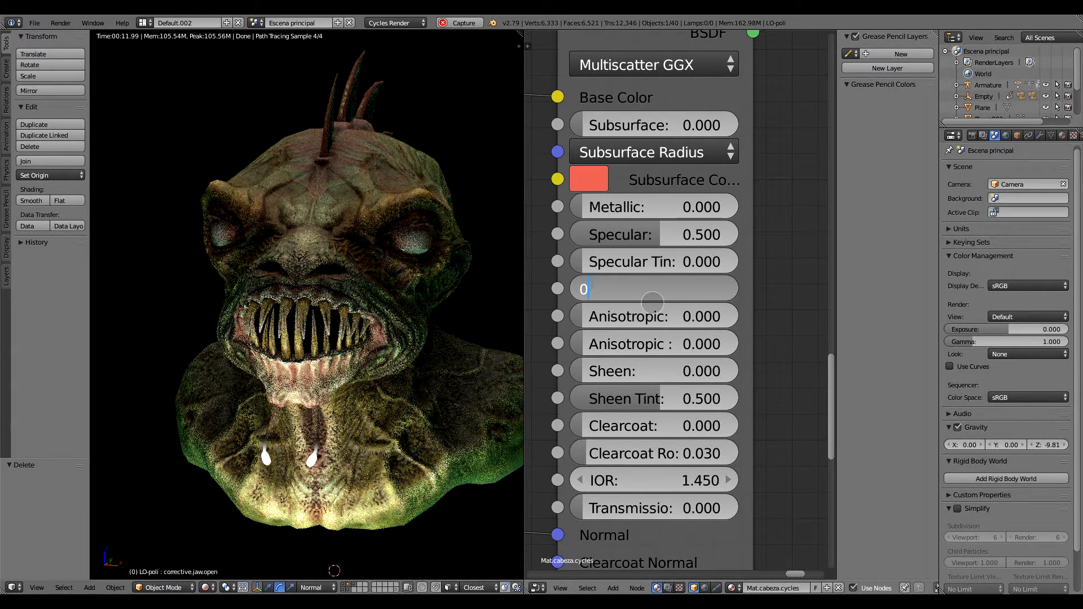
pyautogui.press('Return')
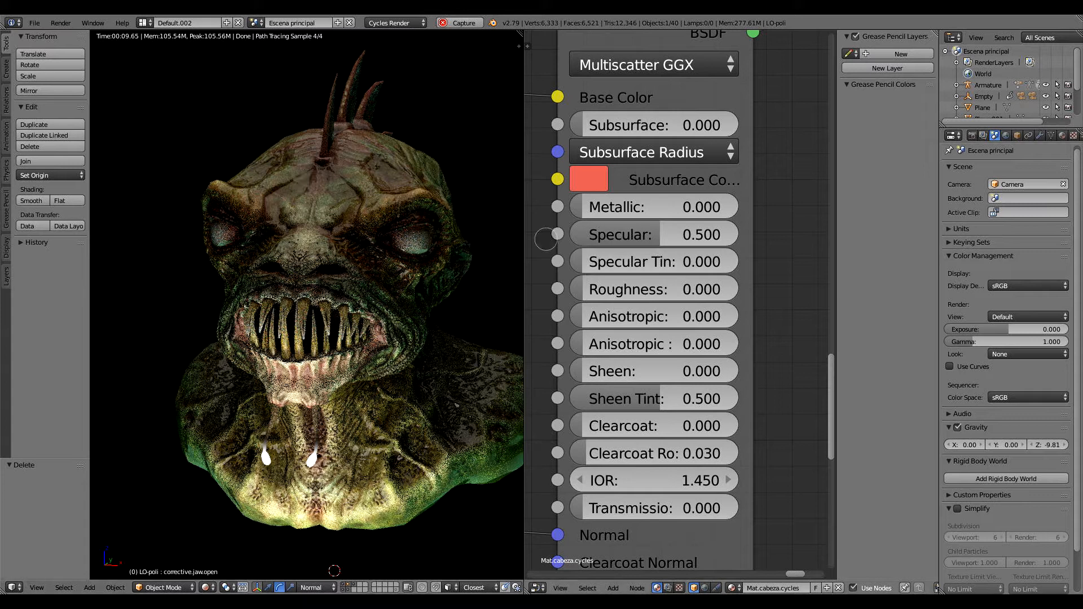
# Disconnect the colour texture from the Principled BSDF's Base Color input.
pyautogui.moveTo(544, 256)
pyautogui.mouseDown(button='middle')
pyautogui.moveTo(628, 248)
pyautogui.moveTo(594, 320)
pyautogui.moveTo(560, 267)
pyautogui.mouseUp(button='middle')
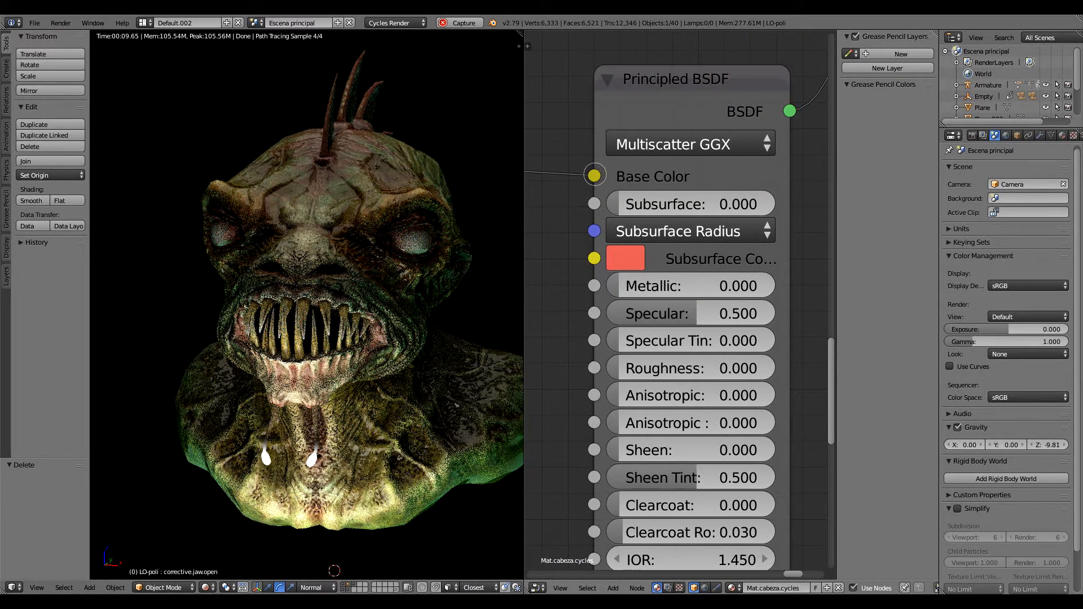
pyautogui.moveTo(594, 175); pyautogui.dragTo(553, 182)
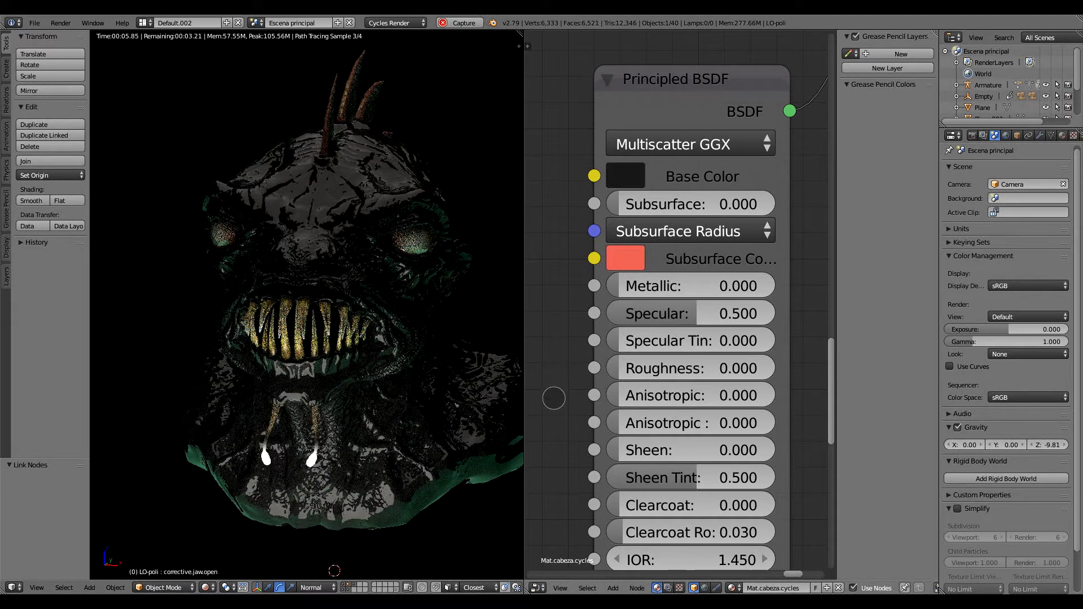
pyautogui.moveTo(554, 398); pyautogui.dragTo(555, 338, button='middle')
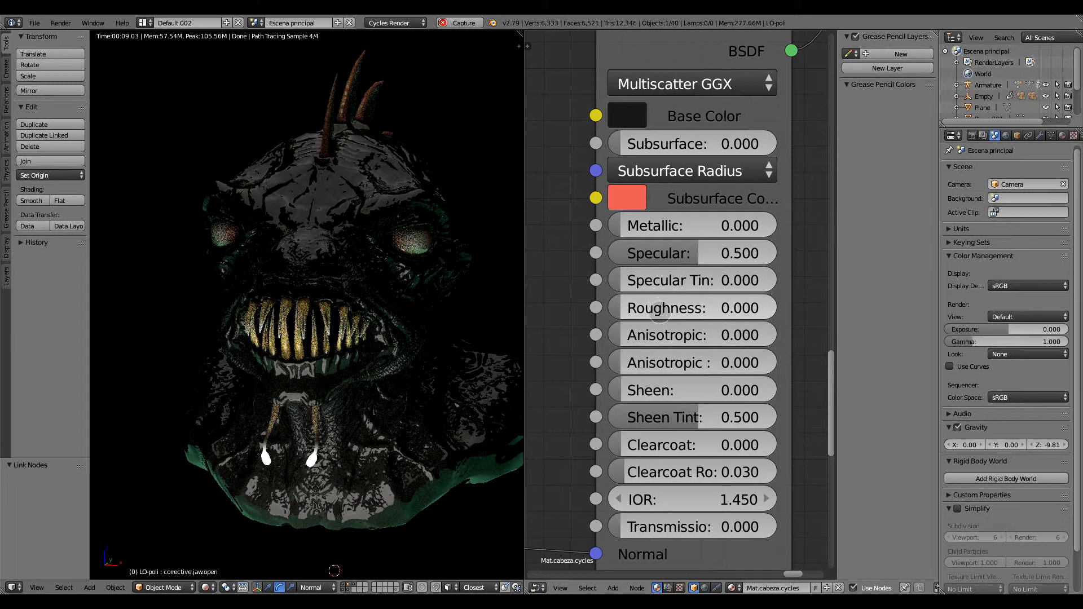
# Try a Roughness of 1 on the Principled BSDF while viewing the rendered face up close.
pyautogui.moveTo(452, 301); pyautogui.dragTo(426, 299, button='middle')
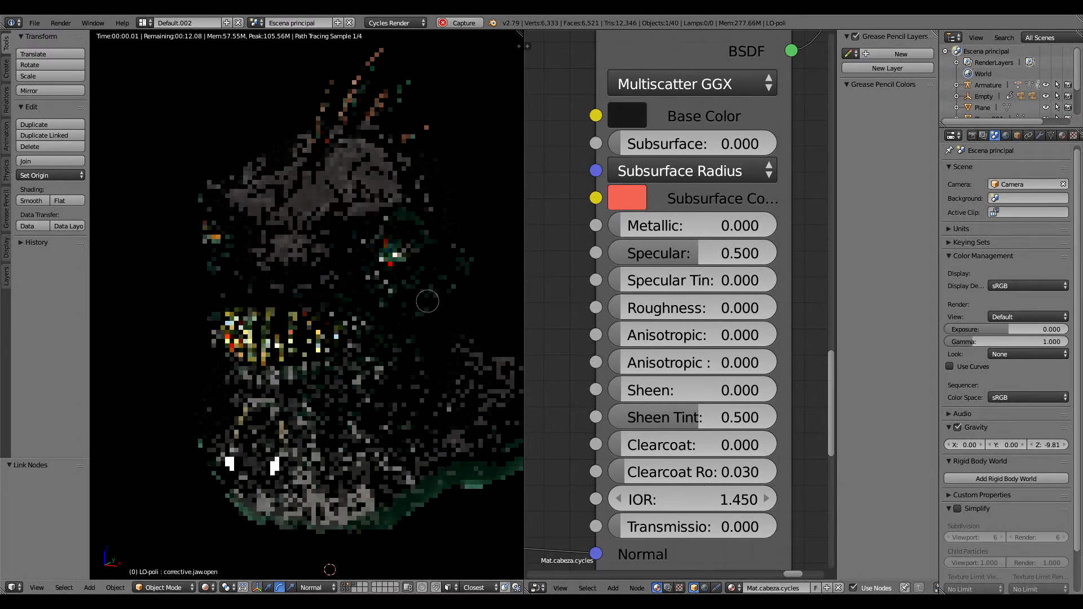
pyautogui.scroll(2, 414, 288)
pyautogui.scroll(2, 372, 285)
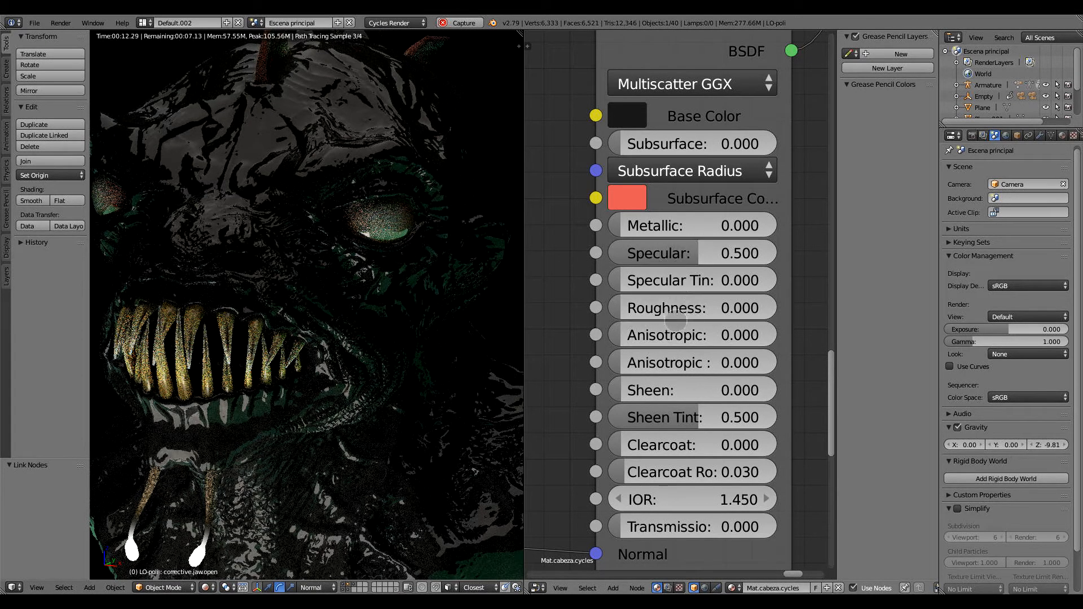
pyautogui.click(684, 308)
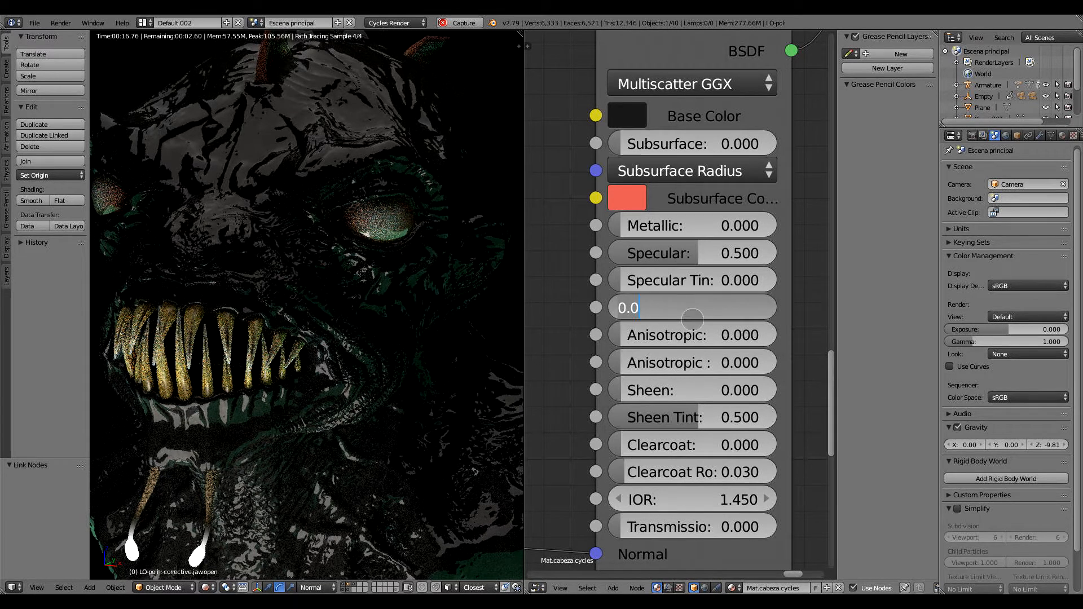
pyautogui.press('BackSpace')
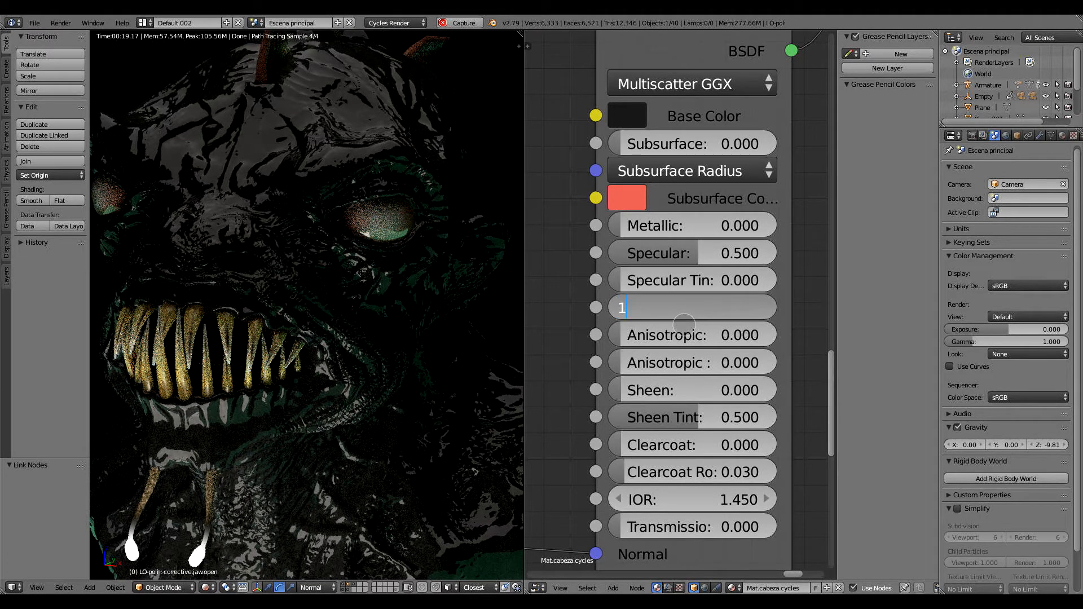
pyautogui.write('1')
pyautogui.press('Return')
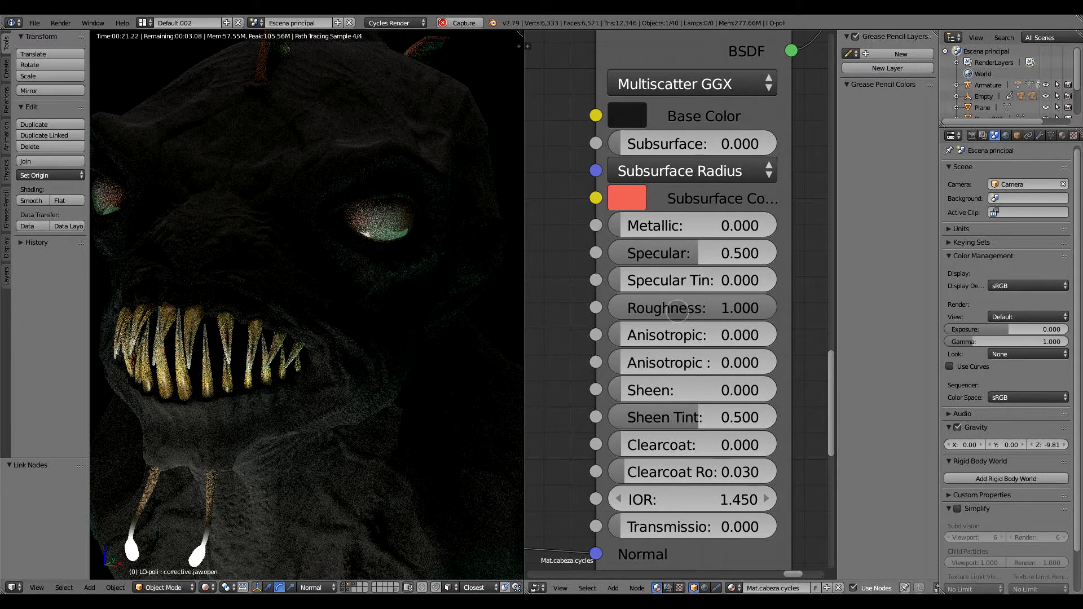
# Return the Principled BSDF's Roughness to 0.
pyautogui.click(694, 307)
pyautogui.write('0')
pyautogui.press('Return')
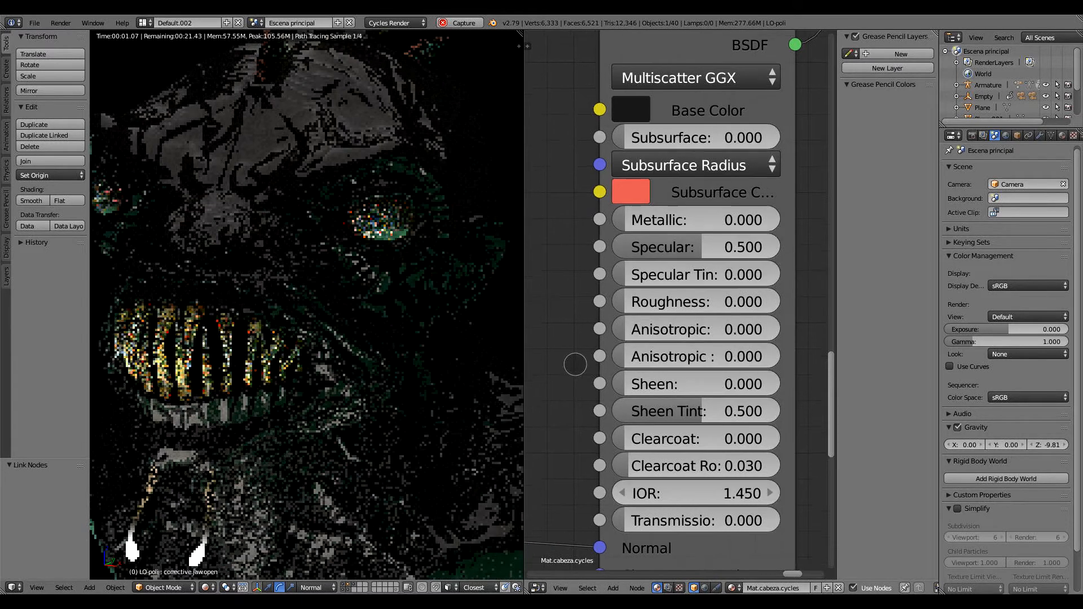
# Set the viewport shading to Material.
pyautogui.moveTo(573, 363); pyautogui.dragTo(606, 385, button='middle')
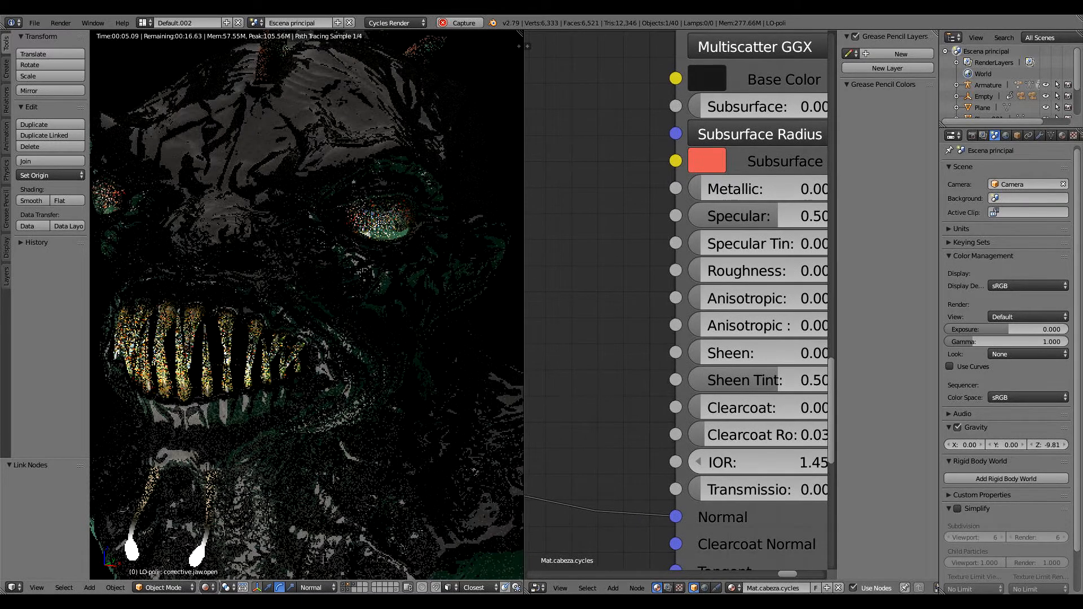
pyautogui.click(207, 588)
pyautogui.click(237, 524)
# Move both RGB Curves nodes up beside the Glossy BSDF nodes.
pyautogui.moveTo(648, 290); pyautogui.dragTo(649, 270, button='middle')
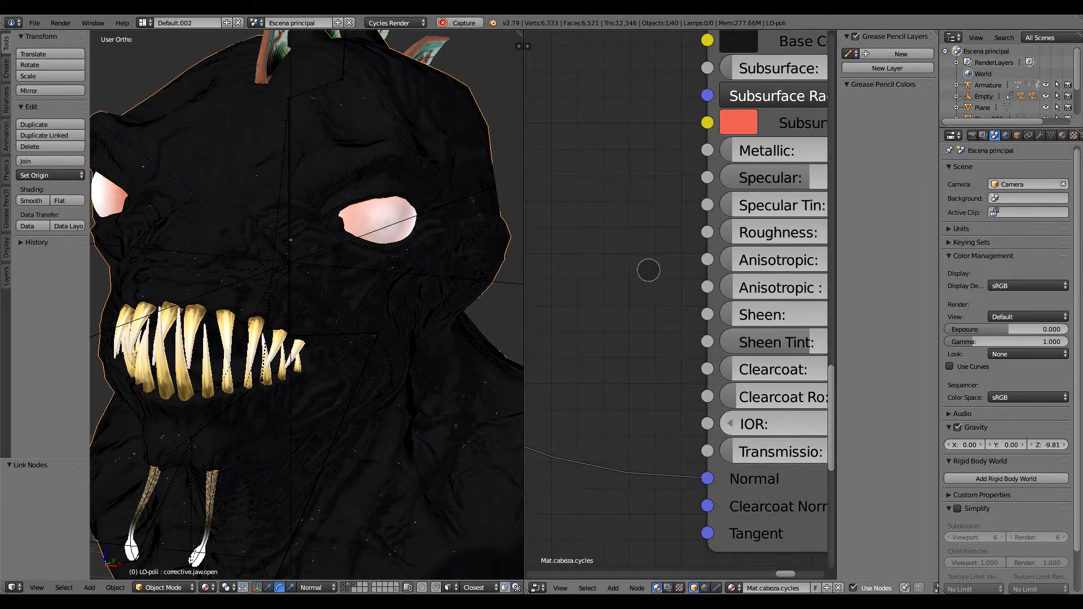
pyautogui.scroll(-5, 649, 270)
pyautogui.scroll(4, 708, 351)
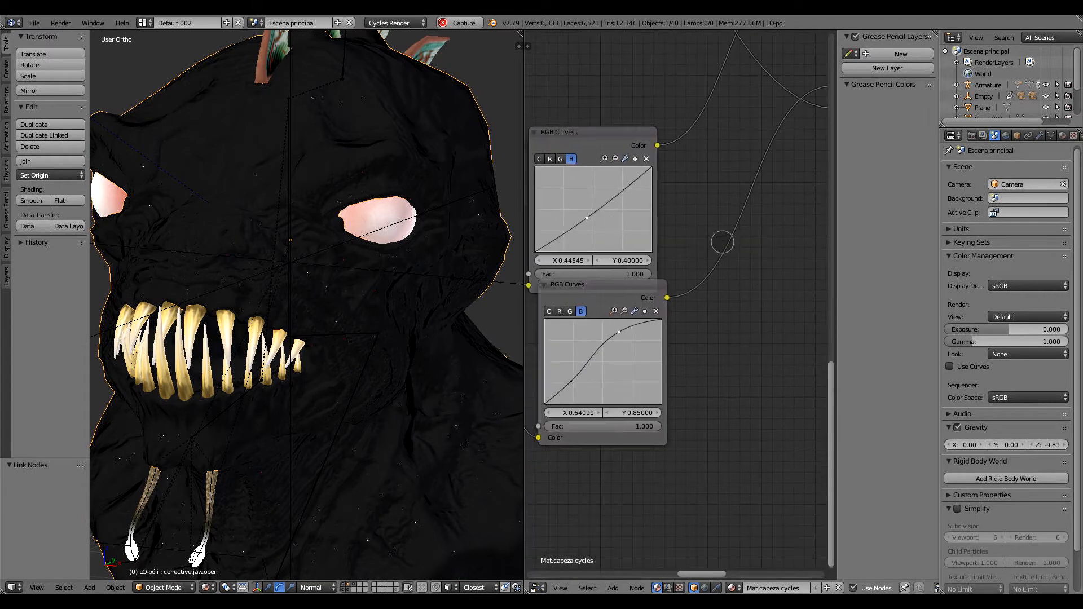
pyautogui.scroll(-4, 723, 243)
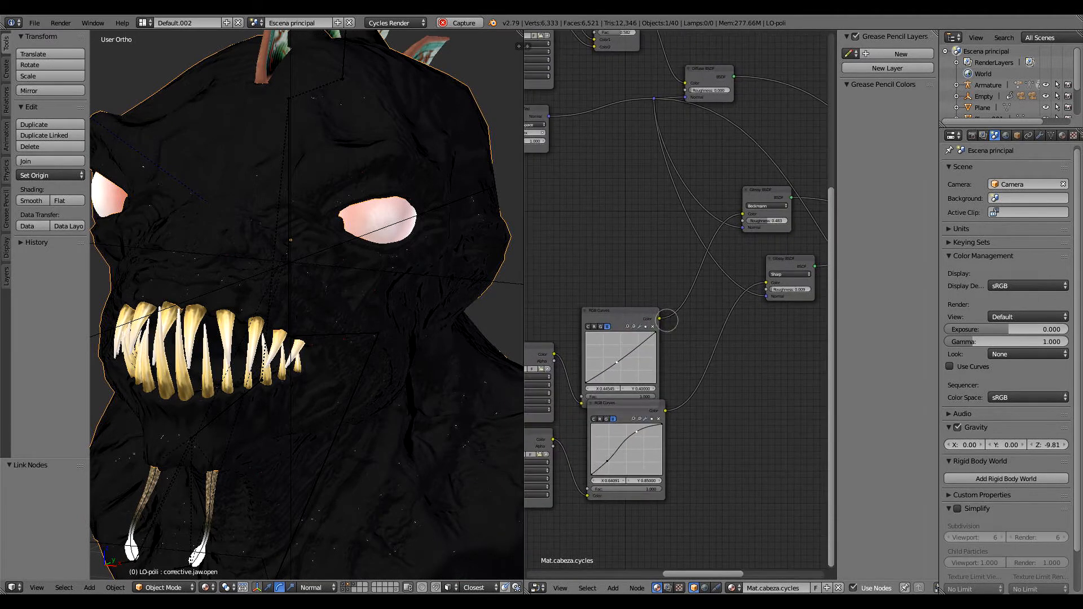
pyautogui.moveTo(622, 311); pyautogui.dragTo(649, 156)
pyautogui.moveTo(625, 402); pyautogui.dragTo(646, 256)
# Move the spec.val and spec.rough Image Texture nodes down into the empty area below the RGB Curves nodes.
pyautogui.moveTo(728, 367); pyautogui.dragTo(776, 226, button='middle')
pyautogui.scroll(-5, 699, 252)
pyautogui.moveTo(645, 287); pyautogui.dragTo(603, 303, button='middle')
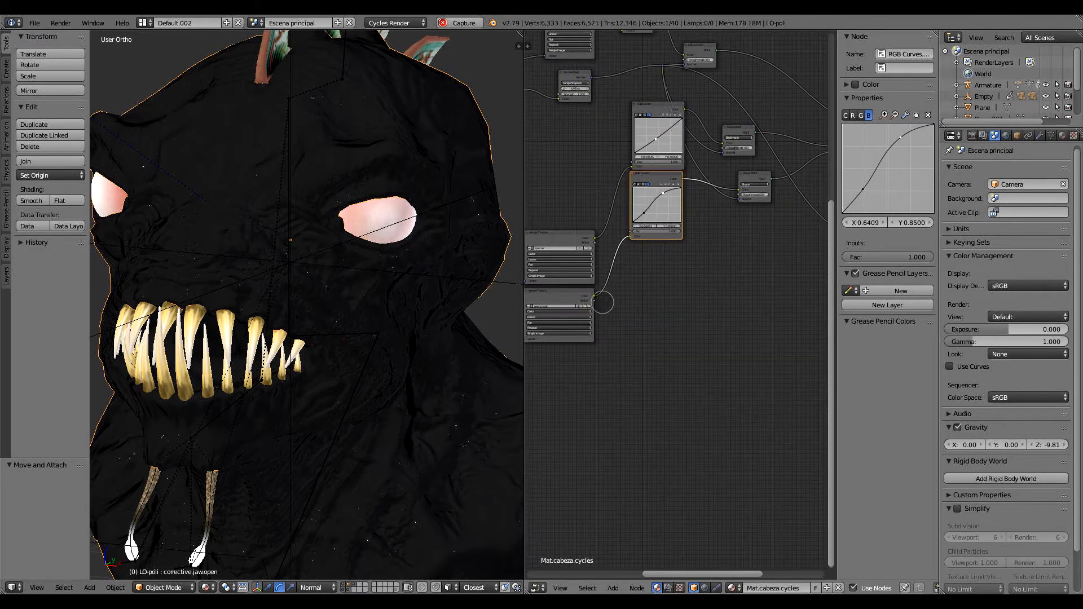
pyautogui.moveTo(553, 292); pyautogui.dragTo(637, 370)
pyautogui.moveTo(558, 229); pyautogui.dragTo(655, 337)
pyautogui.moveTo(768, 336); pyautogui.dragTo(634, 273, button='middle')
pyautogui.moveTo(612, 326); pyautogui.dragTo(698, 224, button='middle')
pyautogui.moveTo(770, 188); pyautogui.dragTo(819, 172, button='middle')
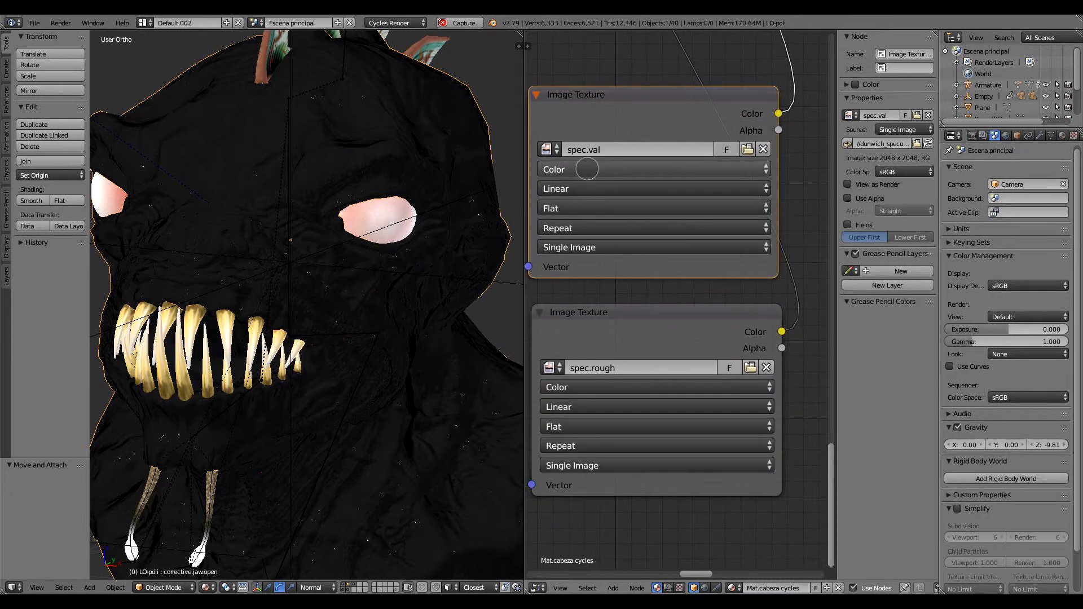
# Set the color space of the spec.val and spec.rough image textures to Non-Color Data.
pyautogui.click(586, 169)
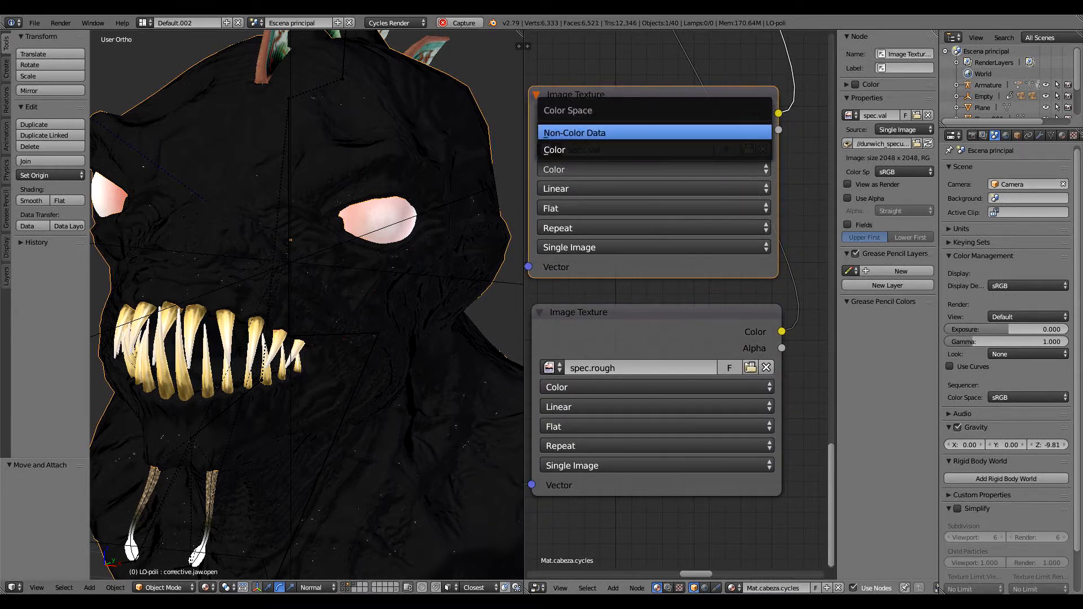
pyautogui.click(582, 134)
pyautogui.click(593, 389)
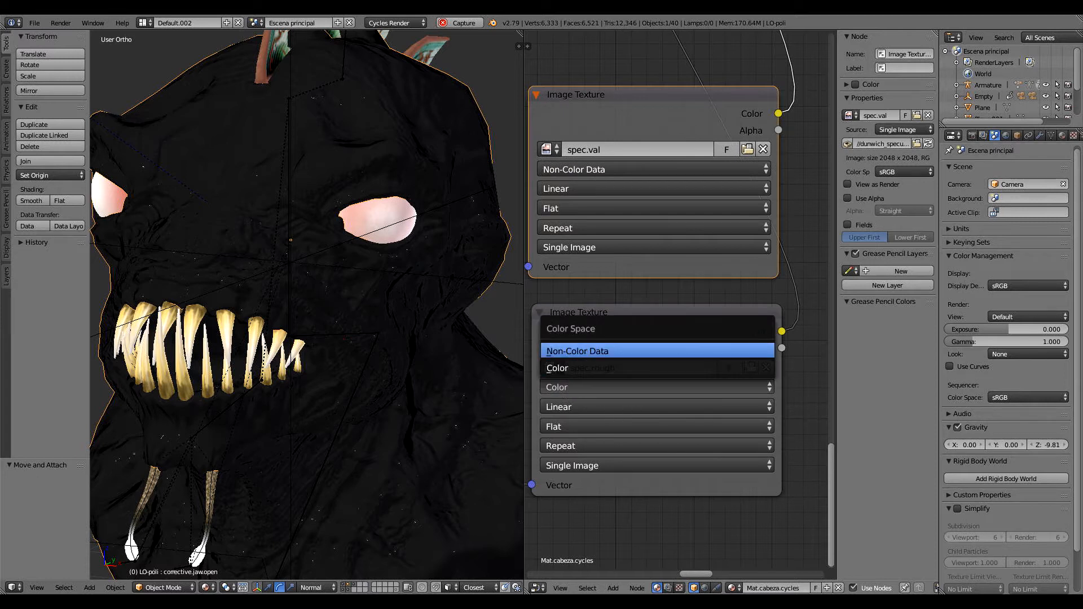
pyautogui.click(581, 349)
# Connect the spec.val texture's Color output to the Principled BSDF's Base Color and inspect the face from the side.
pyautogui.moveTo(818, 222); pyautogui.dragTo(714, 223, button='middle')
pyautogui.scroll(-5, 687, 262)
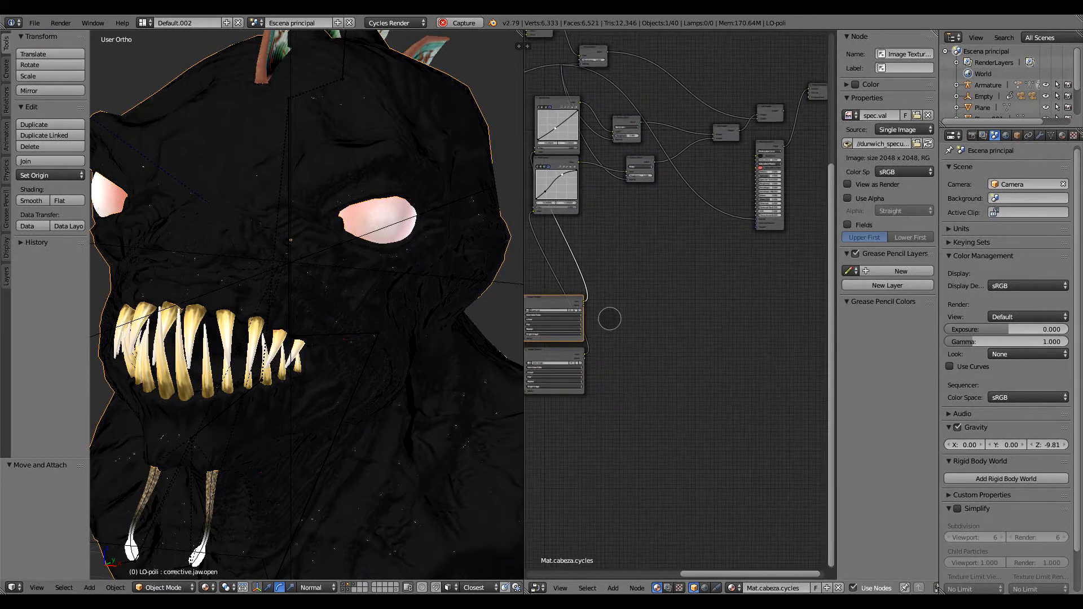
pyautogui.moveTo(550, 306); pyautogui.dragTo(553, 309)
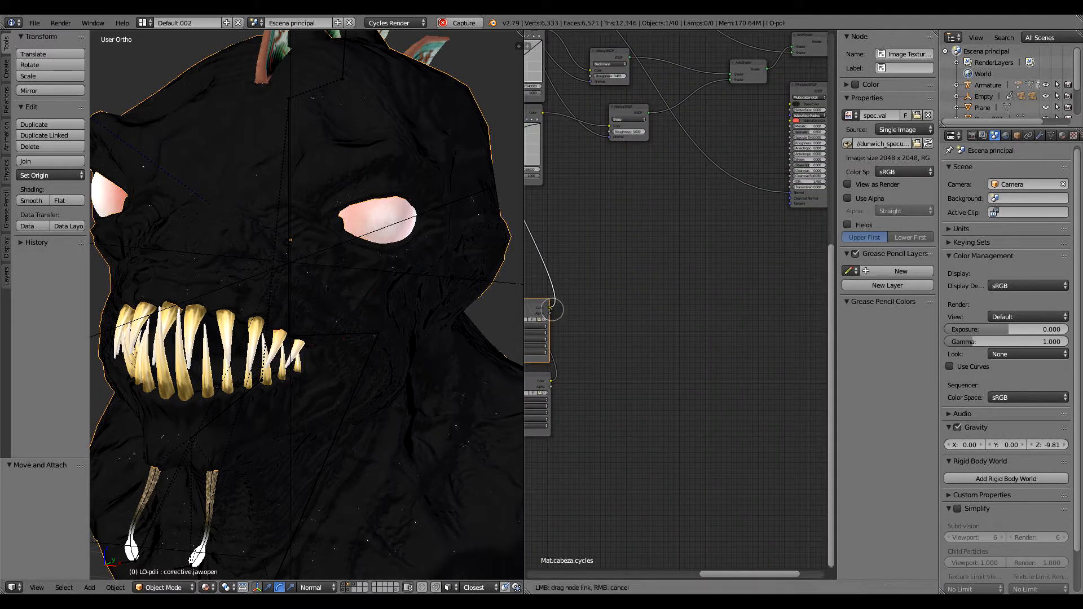
pyautogui.moveTo(707, 251); pyautogui.dragTo(790, 105)
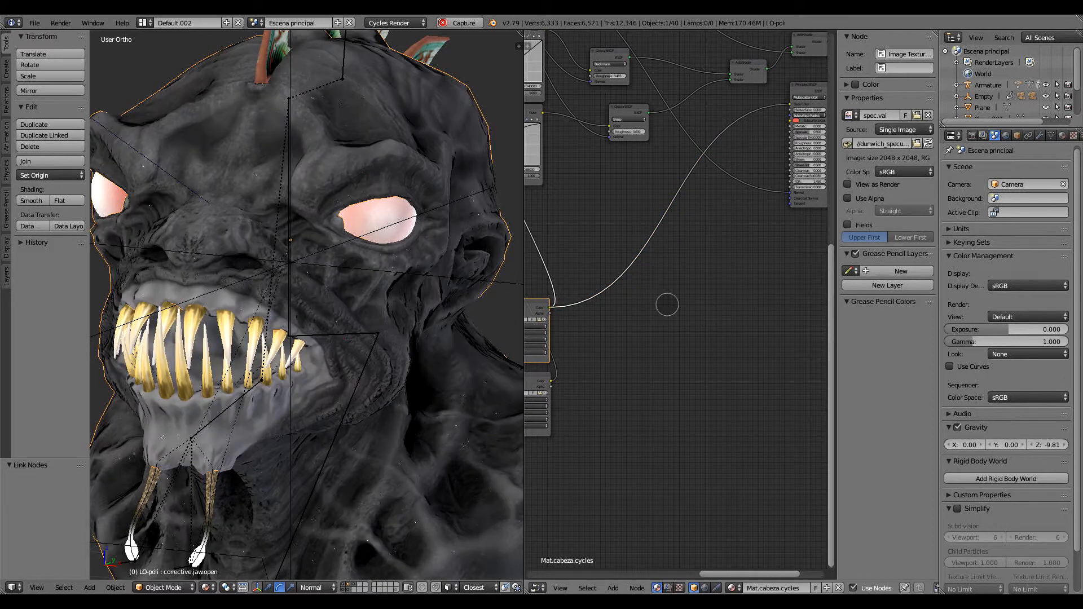
pyautogui.moveTo(307, 299); pyautogui.dragTo(393, 242, button='middle')
pyautogui.moveTo(404, 284)
pyautogui.mouseDown(button='middle')
pyautogui.moveTo(421, 263)
pyautogui.moveTo(364, 273)
pyautogui.moveTo(377, 291)
pyautogui.moveTo(391, 279)
pyautogui.mouseUp(button='middle')
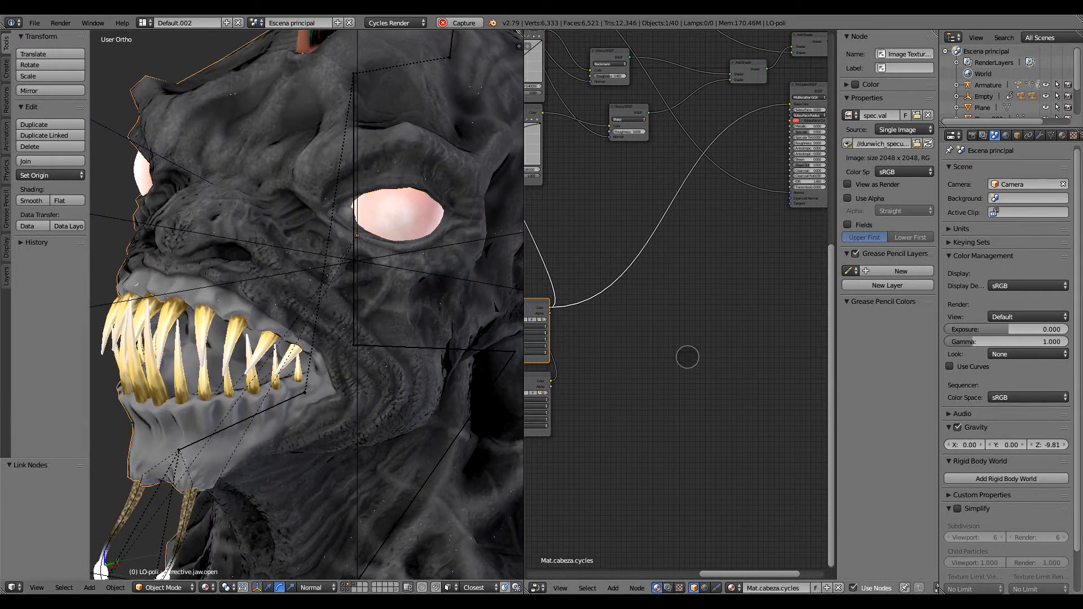
# Insert a ColorRamp node into the link between the spec.val texture and the Principled BSDF's Base Color.
pyautogui.click(587, 587)
pyautogui.click(612, 588)
pyautogui.moveTo(633, 496)
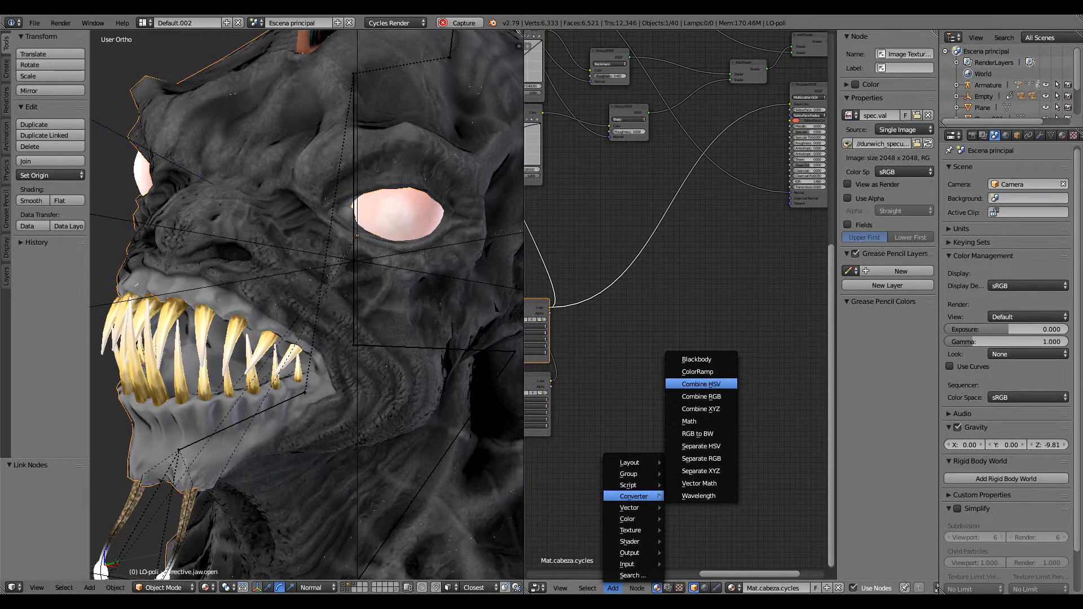
pyautogui.click(698, 372)
pyautogui.click(630, 294)
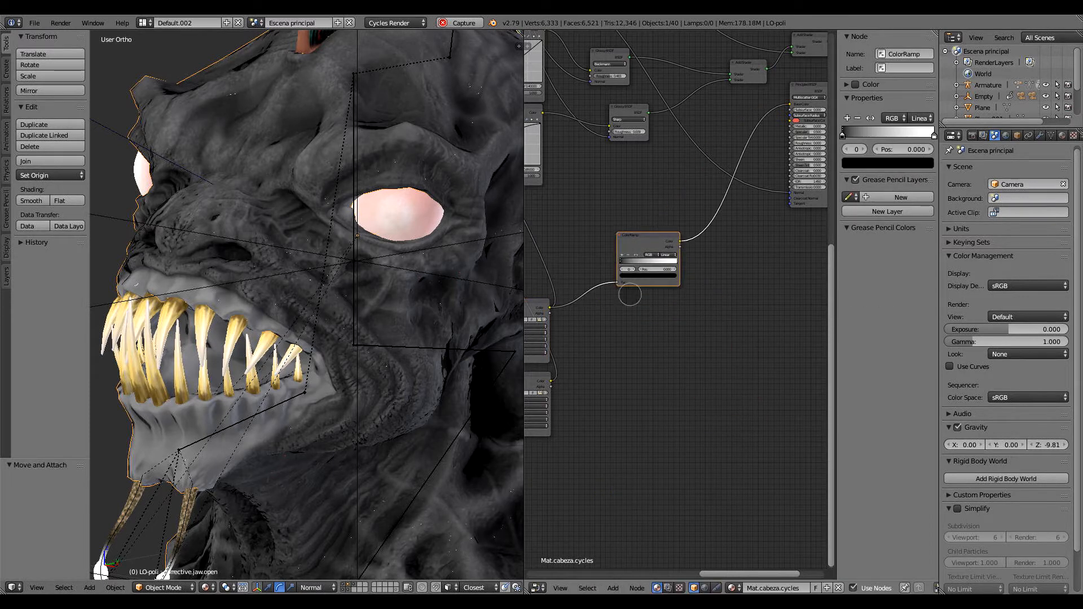
# Reverse the ColorRamp so it runs from white to black, and move its black stop to about the middle.
pyautogui.moveTo(665, 348); pyautogui.dragTo(709, 370, button='middle')
pyautogui.scroll(1, 680, 382)
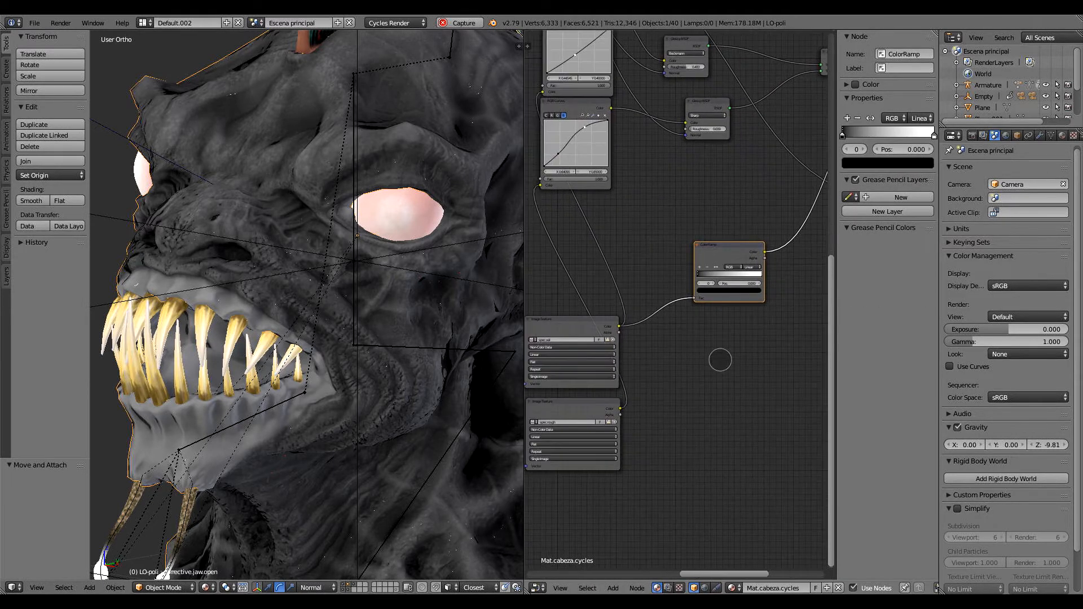
pyautogui.moveTo(774, 322); pyautogui.dragTo(666, 334, button='middle')
pyautogui.scroll(6, 730, 314)
pyautogui.moveTo(670, 252); pyautogui.dragTo(736, 317, button='middle')
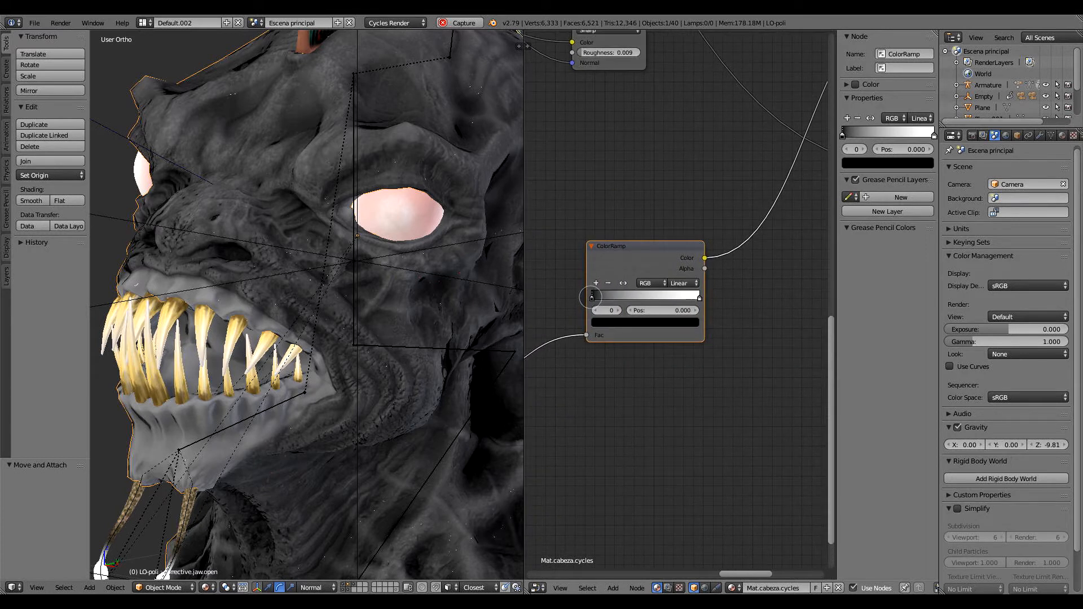
pyautogui.moveTo(592, 297)
pyautogui.mouseDown()
pyautogui.moveTo(701, 304)
pyautogui.moveTo(576, 302)
pyautogui.mouseUp()
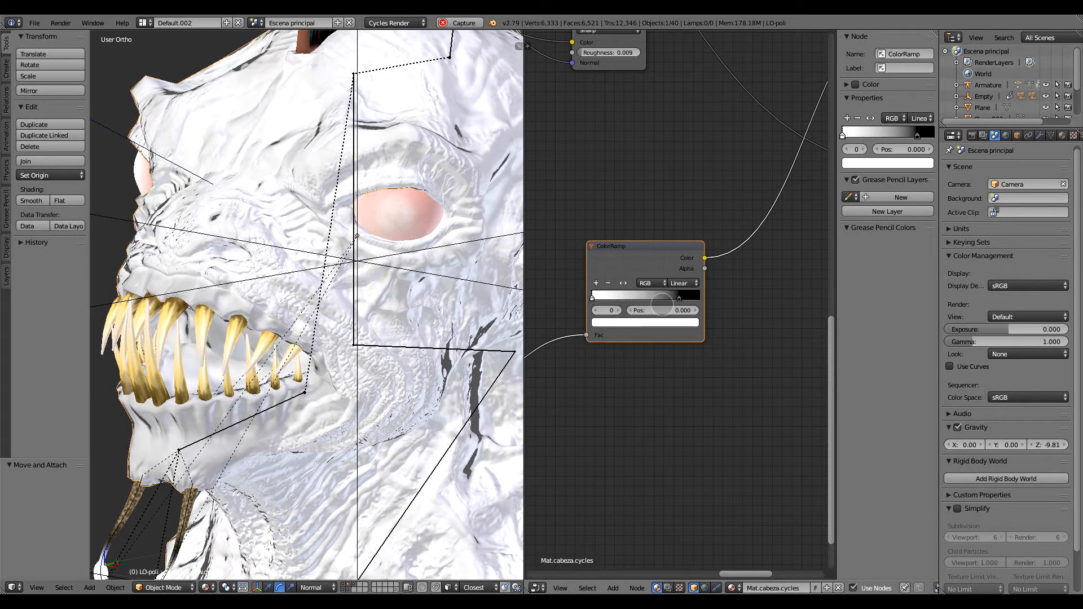
pyautogui.moveTo(679, 299)
pyautogui.mouseDown()
pyautogui.moveTo(702, 299)
pyautogui.moveTo(612, 298)
pyautogui.moveTo(656, 301)
pyautogui.mouseUp()
# Darken the ColorRamp's white stop to a light grey with an HSV value of 0.800.
pyautogui.click(592, 298)
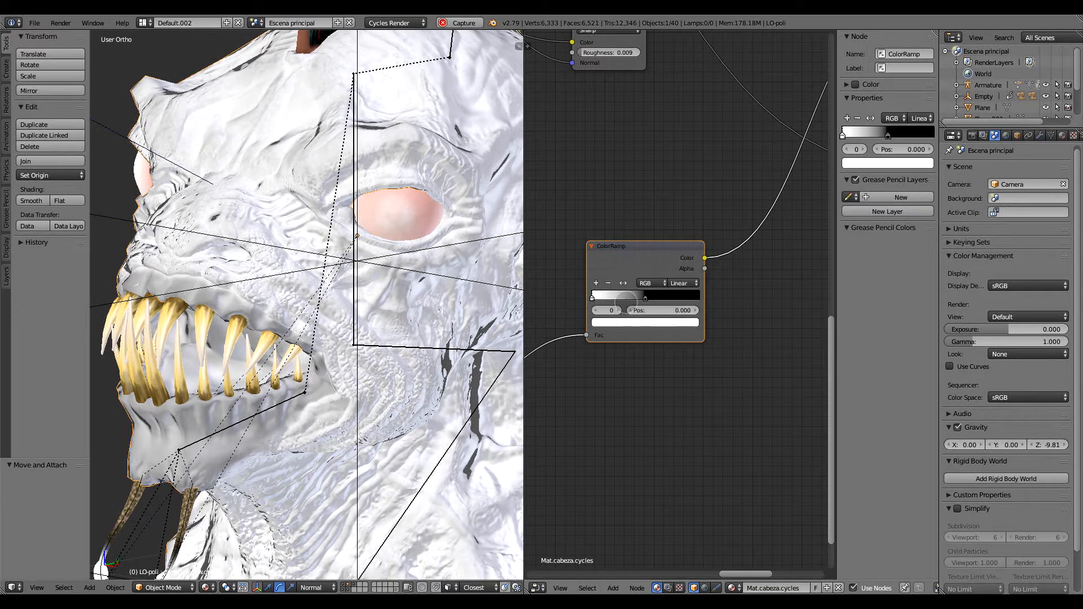
pyautogui.moveTo(592, 298); pyautogui.dragTo(590, 298)
pyautogui.click(629, 323)
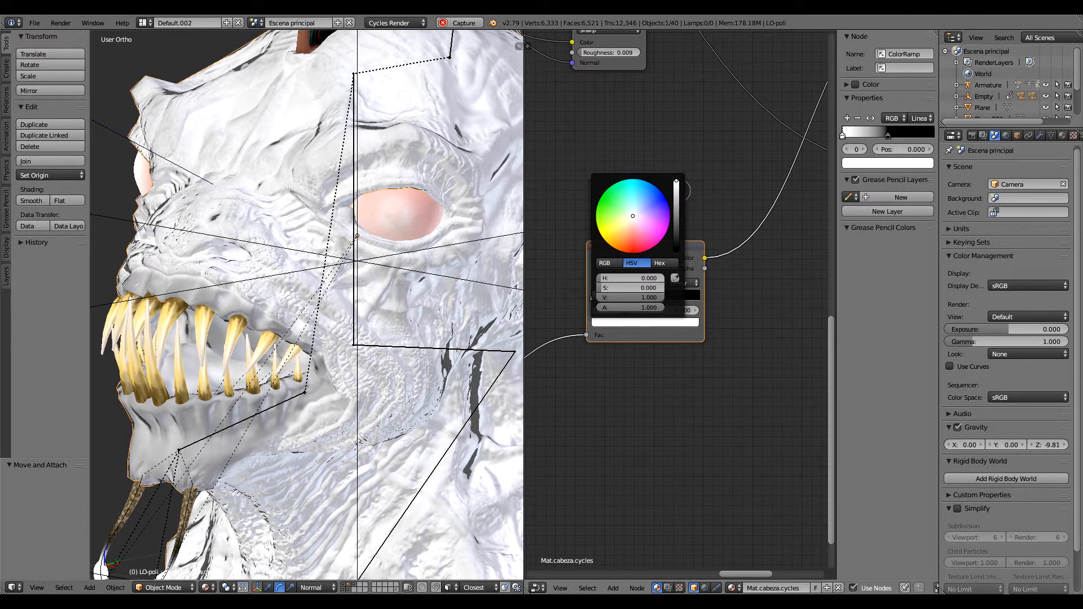
pyautogui.click(605, 263)
pyautogui.click(632, 263)
pyautogui.moveTo(676, 179); pyautogui.dragTo(676, 190)
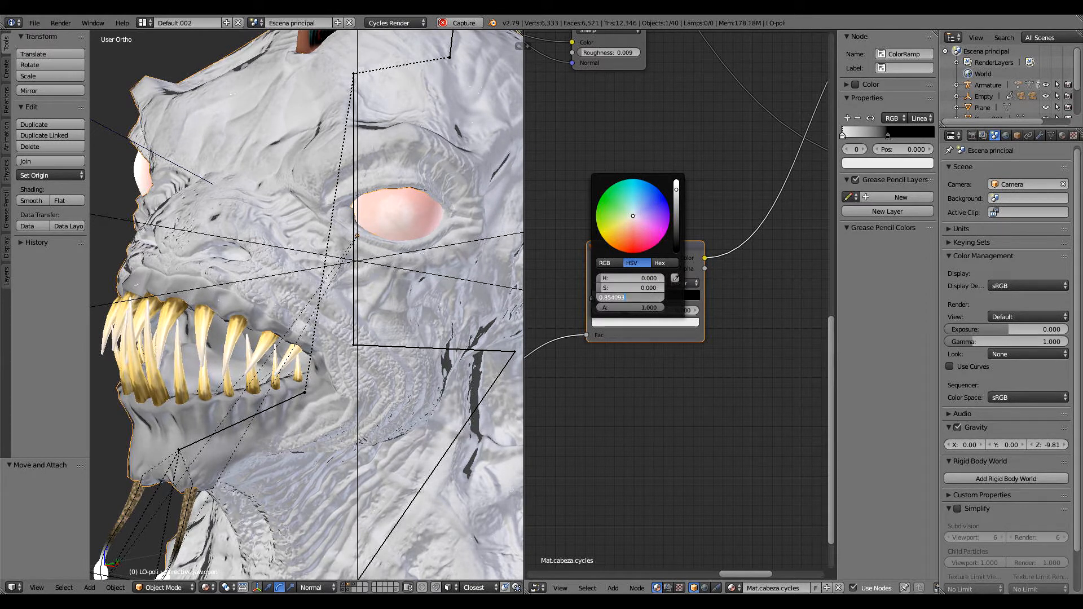
pyautogui.press('Return')
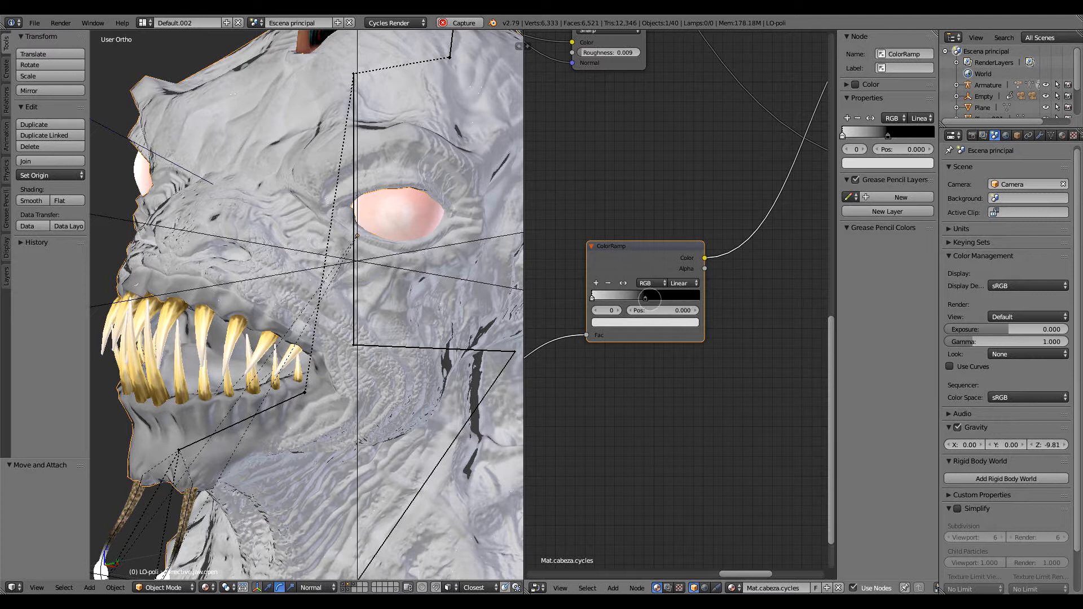
# Slide the ColorRamp's black stop to position 0.345 while comparing the shading around the mouth.
pyautogui.moveTo(383, 303); pyautogui.dragTo(425, 312, button='middle')
pyautogui.moveTo(790, 288); pyautogui.dragTo(606, 379, button='middle')
pyautogui.moveTo(600, 376)
pyautogui.mouseDown()
pyautogui.moveTo(681, 376)
pyautogui.moveTo(597, 379)
pyautogui.mouseUp()
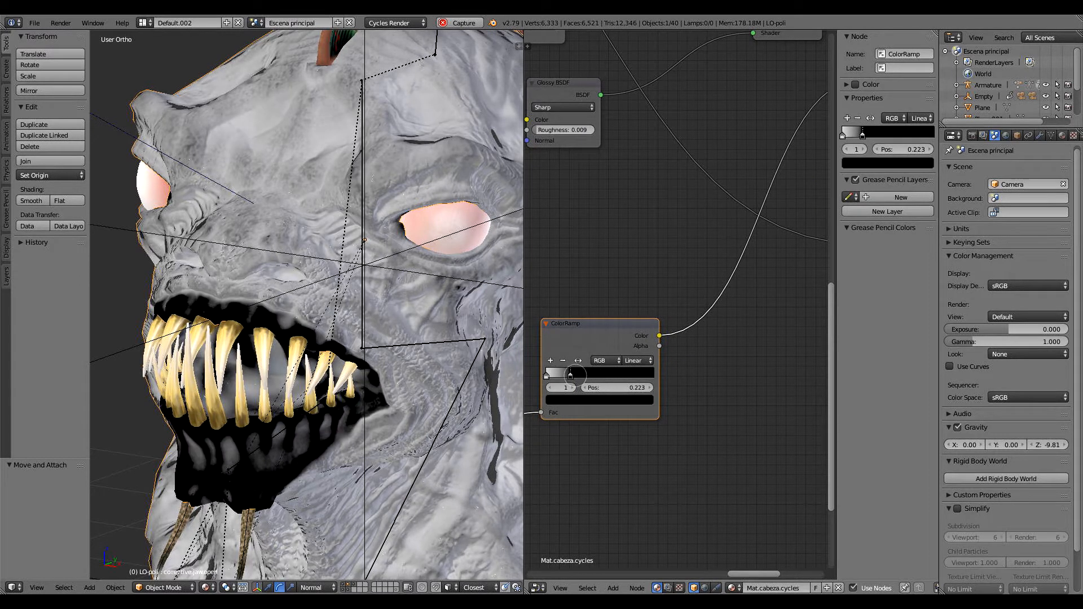
pyautogui.moveTo(571, 375); pyautogui.dragTo(583, 375)
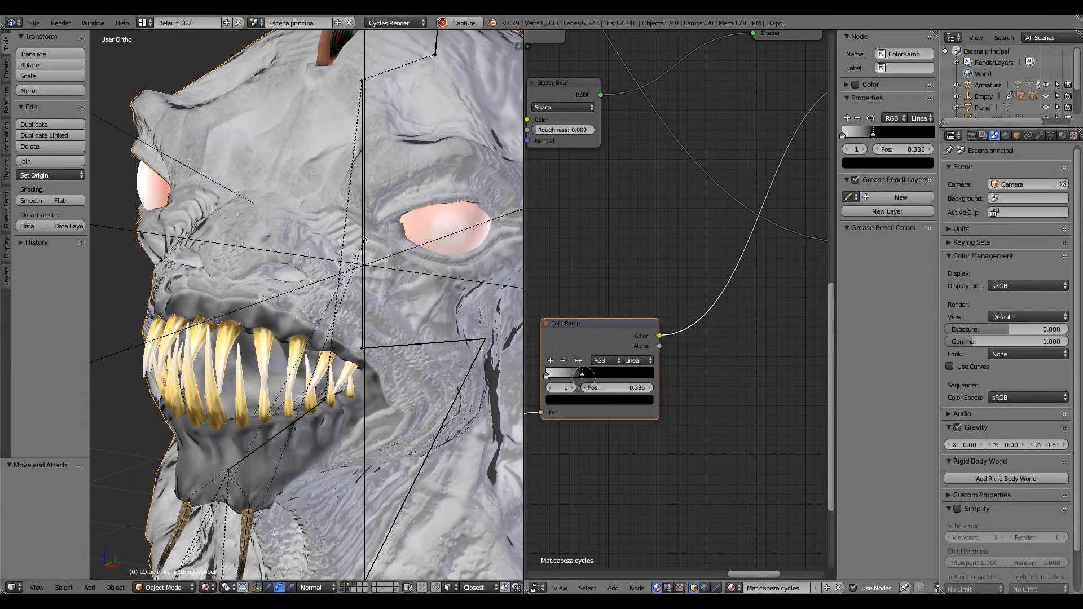
pyautogui.moveTo(387, 274); pyautogui.dragTo(395, 309, button='middle')
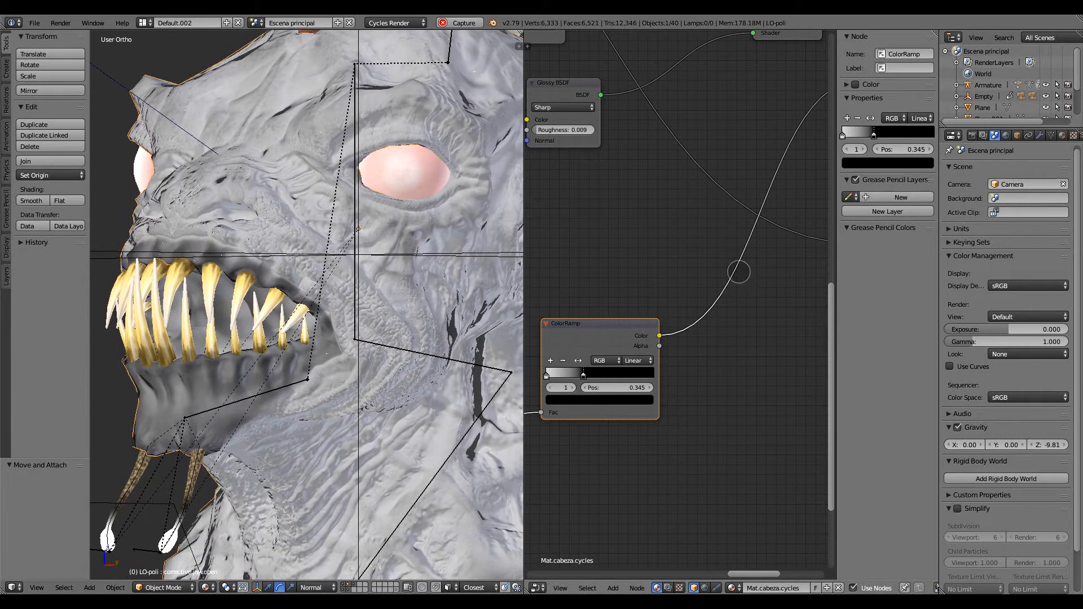
# Disconnect the ColorRamp from the Principled BSDF's Base Color and switch the 3D view to Rendered shading.
pyautogui.scroll(4, 738, 273)
pyautogui.hscroll(8, 739, 272)
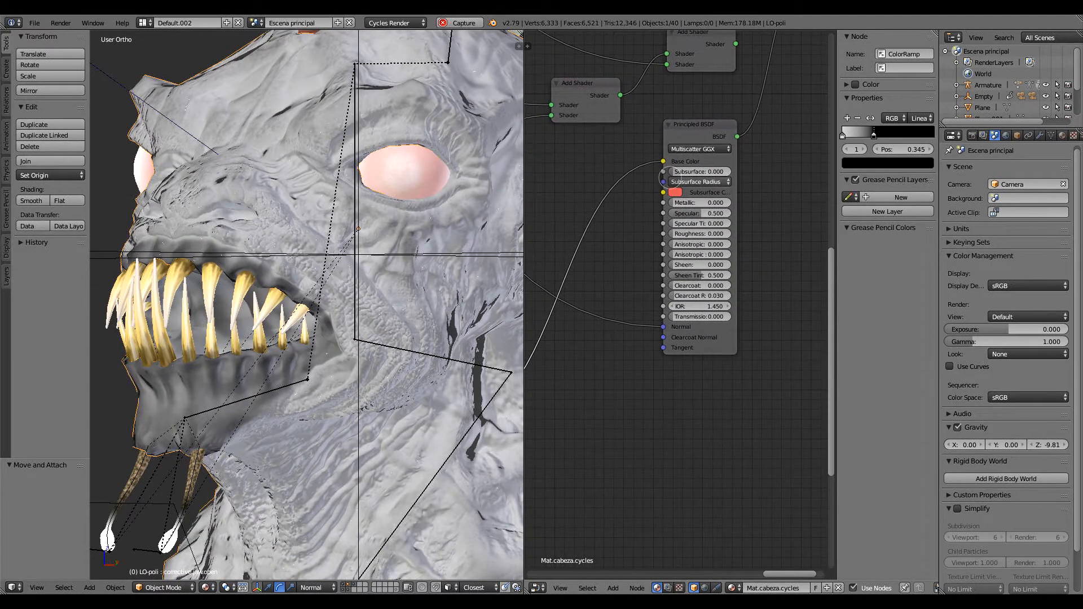
pyautogui.hscroll(-5, 670, 176)
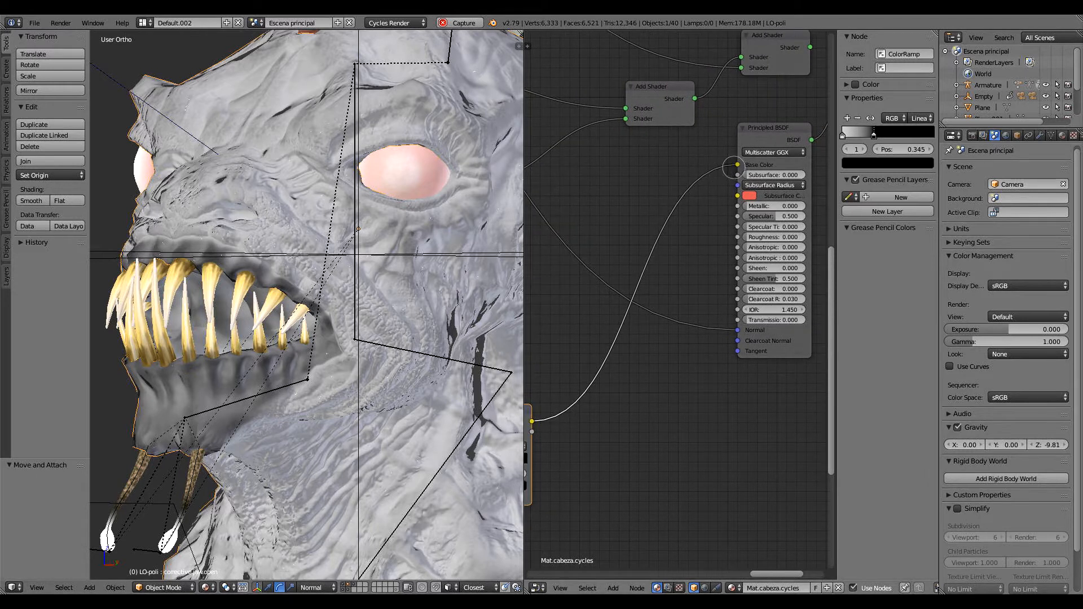
pyautogui.moveTo(737, 165); pyautogui.dragTo(593, 404)
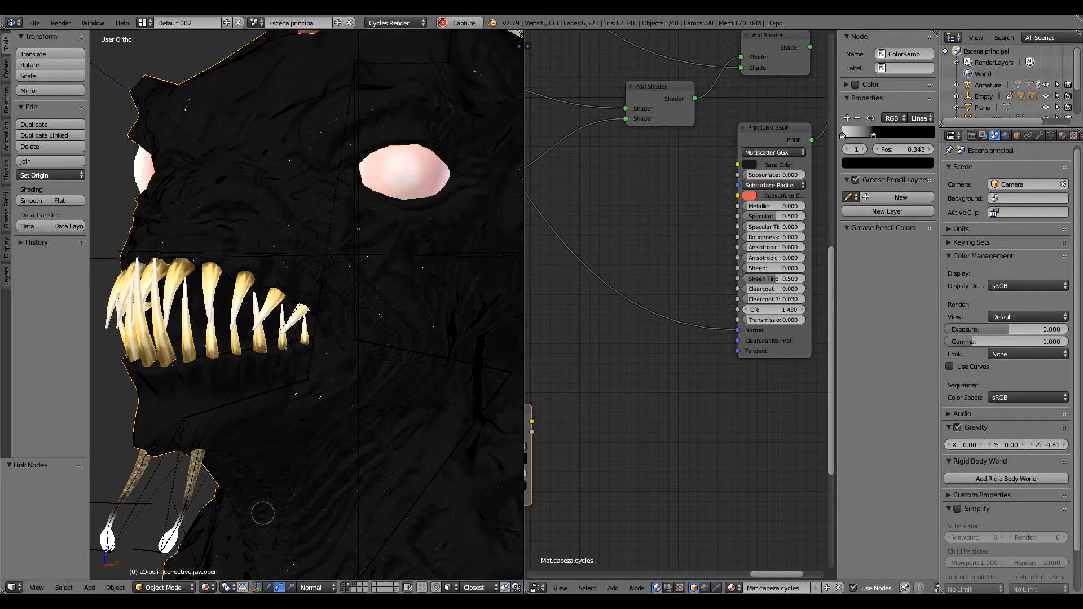
pyautogui.click(205, 588)
pyautogui.click(237, 512)
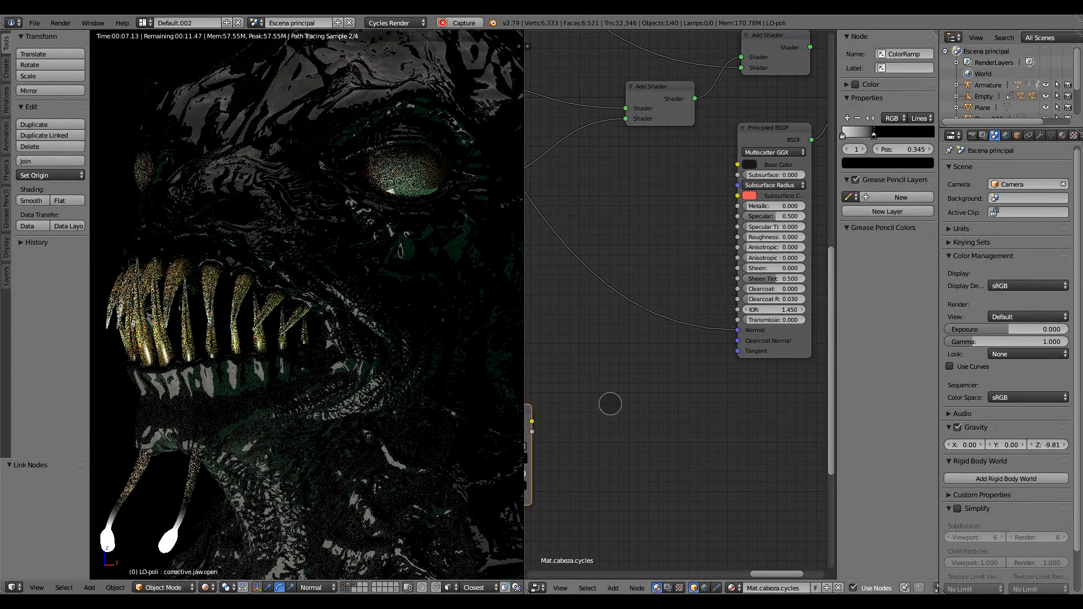
# Connect the ColorRamp's Color output to the Principled BSDF's Roughness input.
pyautogui.moveTo(610, 378); pyautogui.dragTo(627, 375, button='middle')
pyautogui.moveTo(549, 418); pyautogui.dragTo(755, 233)
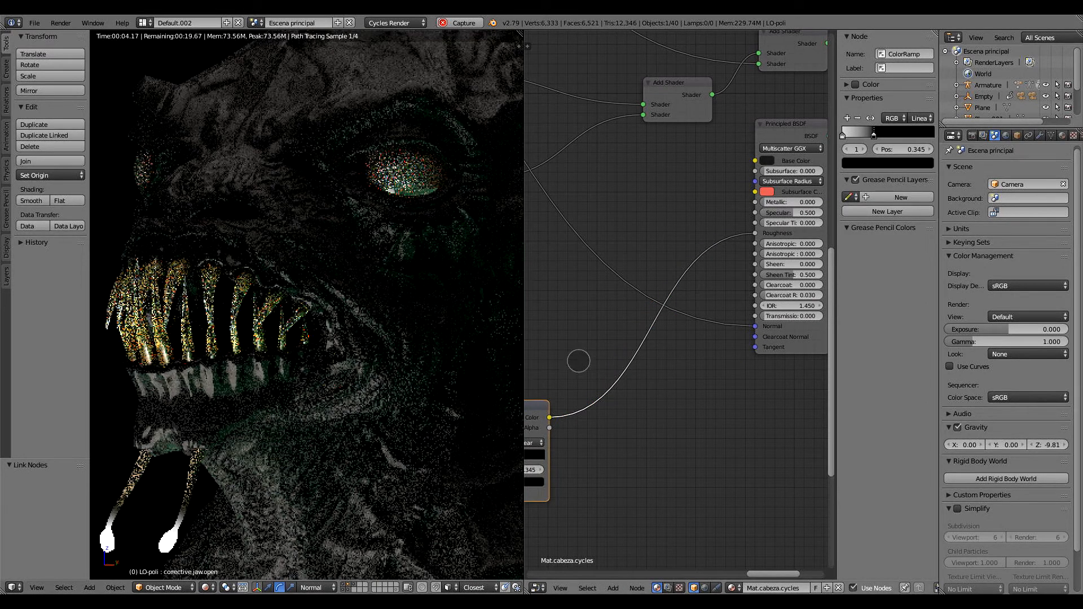
pyautogui.moveTo(581, 347); pyautogui.dragTo(639, 319, button='middle')
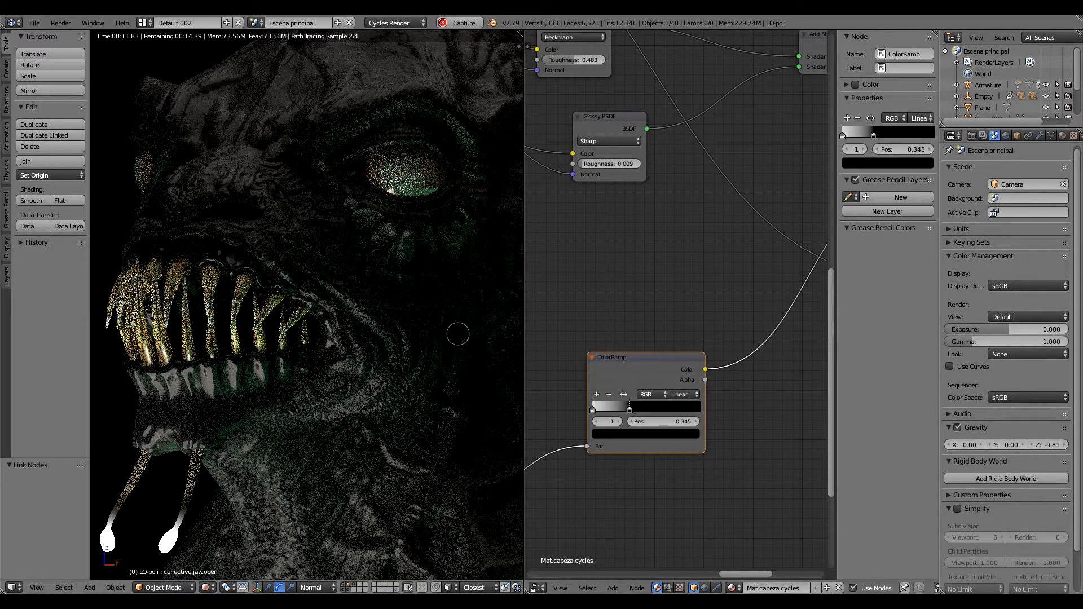
pyautogui.moveTo(525, 387); pyautogui.dragTo(530, 237, button='middle')
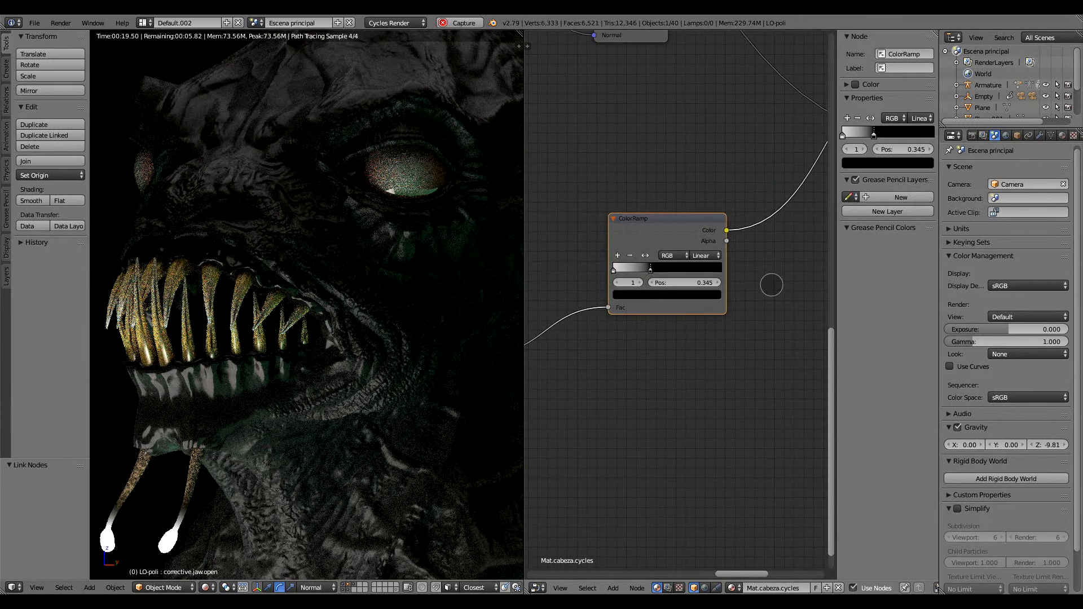
# Move the ColorRamp's black stop to position 0.550 and check the effect in the rendered view.
pyautogui.moveTo(769, 282); pyautogui.dragTo(753, 301, button='middle')
pyautogui.moveTo(636, 288); pyautogui.dragTo(658, 291)
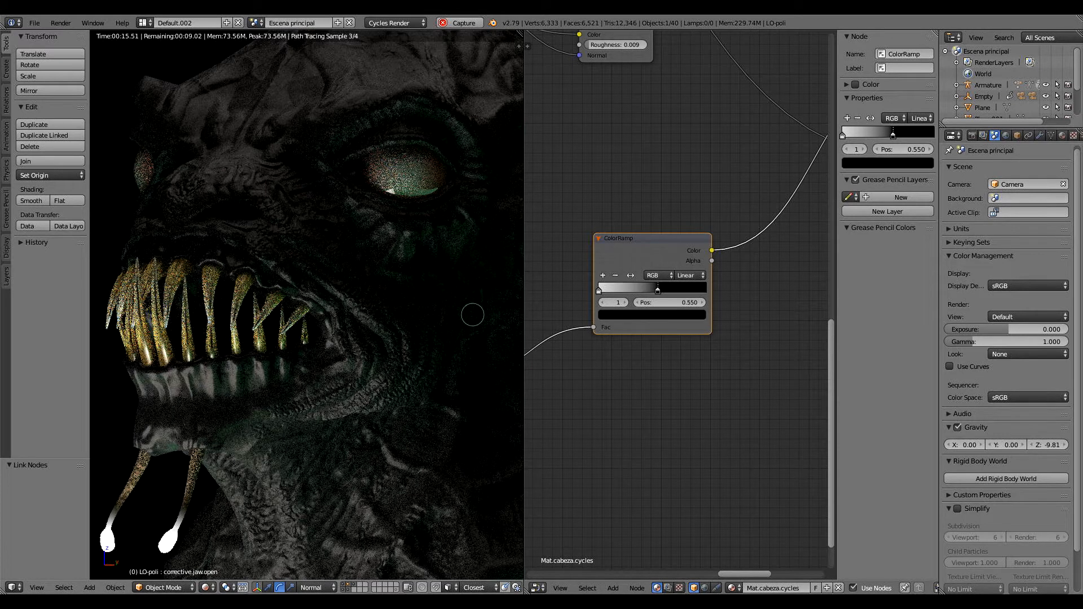
pyautogui.moveTo(615, 431); pyautogui.dragTo(692, 353, button='middle')
pyautogui.scroll(-5, 709, 237)
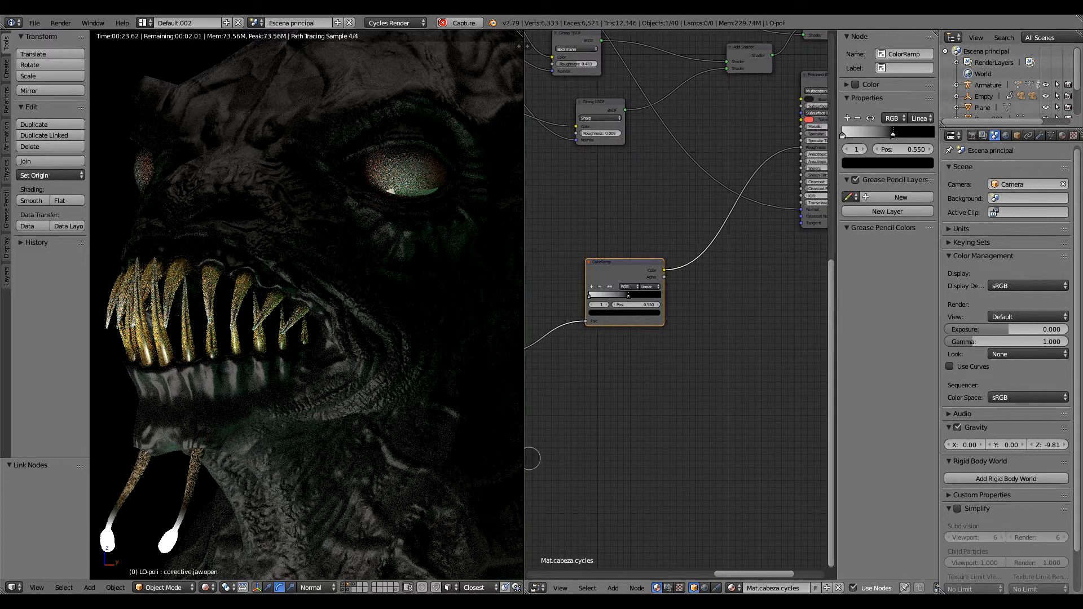
# Return the 3D view to Material shading and disconnect the ColorRamp from the Principled BSDF's Roughness.
pyautogui.click(205, 588)
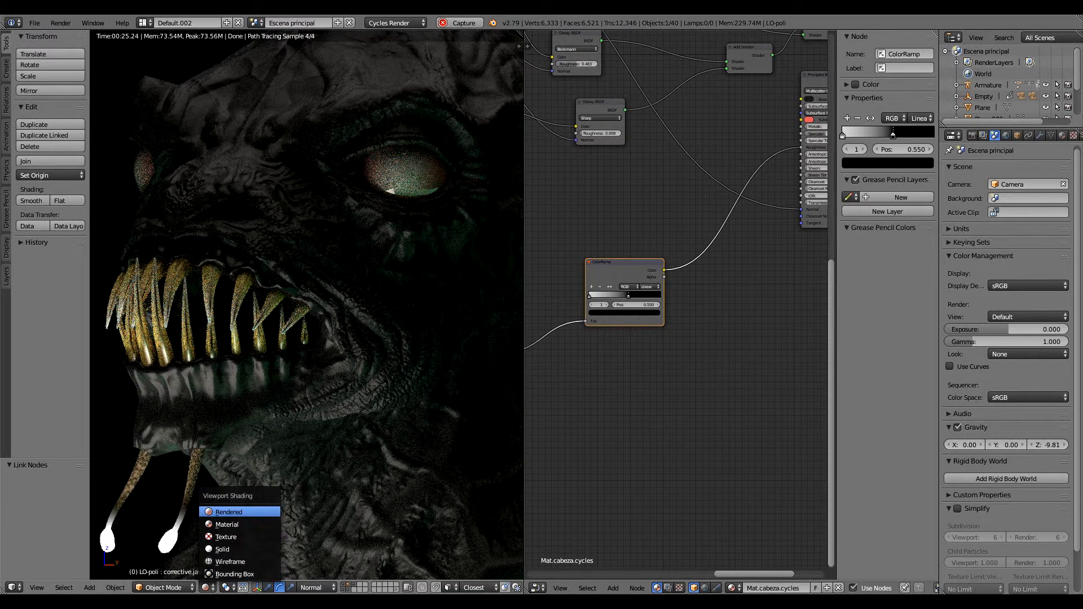
pyautogui.click(227, 525)
pyautogui.moveTo(799, 198); pyautogui.dragTo(744, 267, button='middle')
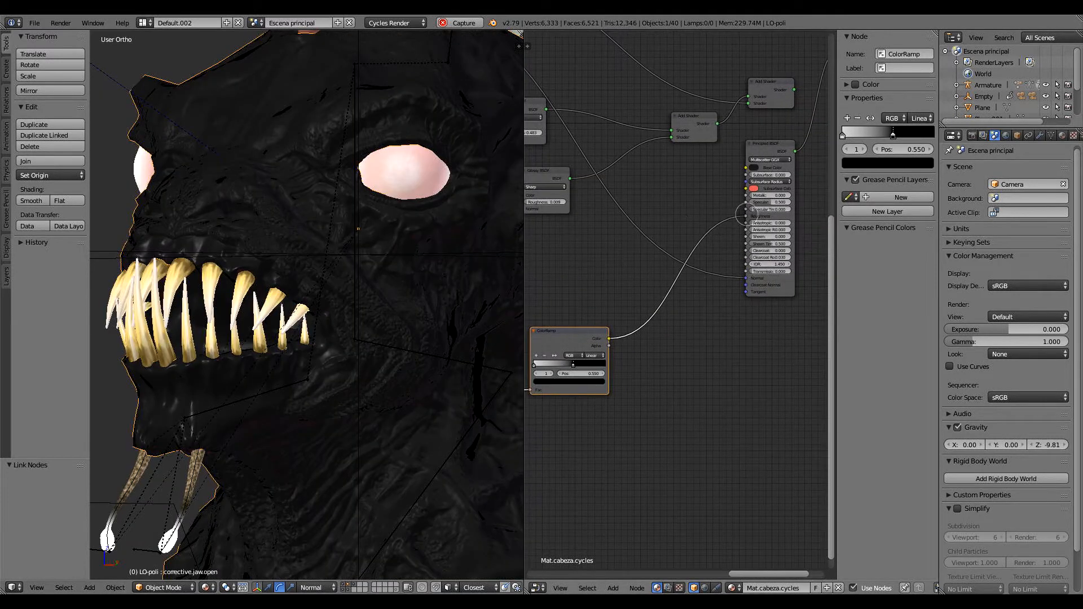
pyautogui.click(754, 220)
# Connect the spec.rough texture's Color output to the Principled BSDF's Base Color and inspect the face up close.
pyautogui.scroll(-4, 720, 380)
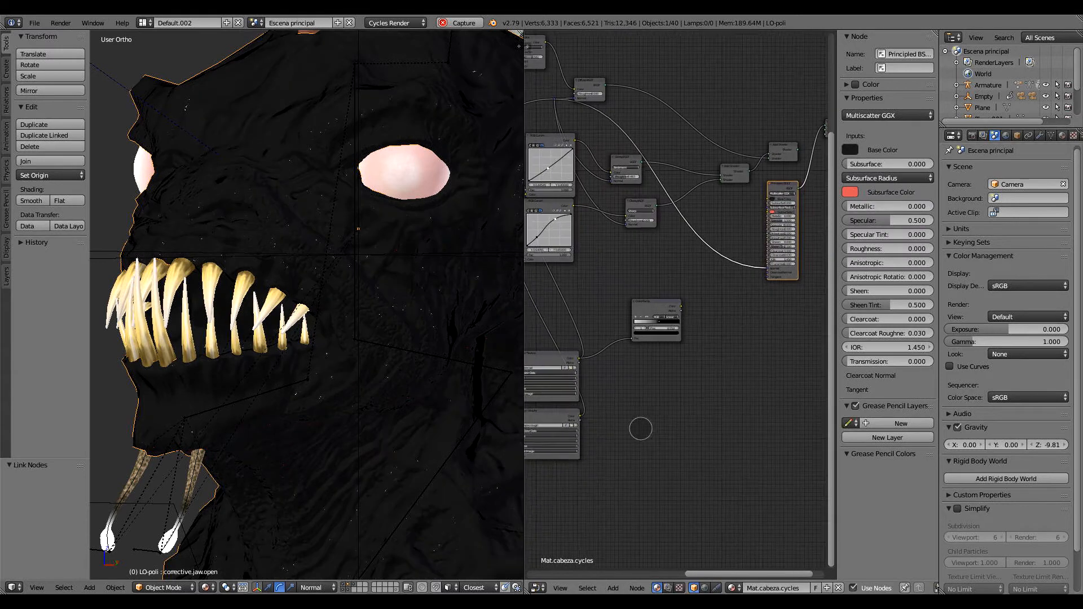
pyautogui.scroll(2, 609, 397)
pyautogui.moveTo(579, 418); pyautogui.dragTo(802, 163)
pyautogui.moveTo(236, 333); pyautogui.dragTo(378, 304, button='middle')
pyautogui.scroll(3, 378, 304)
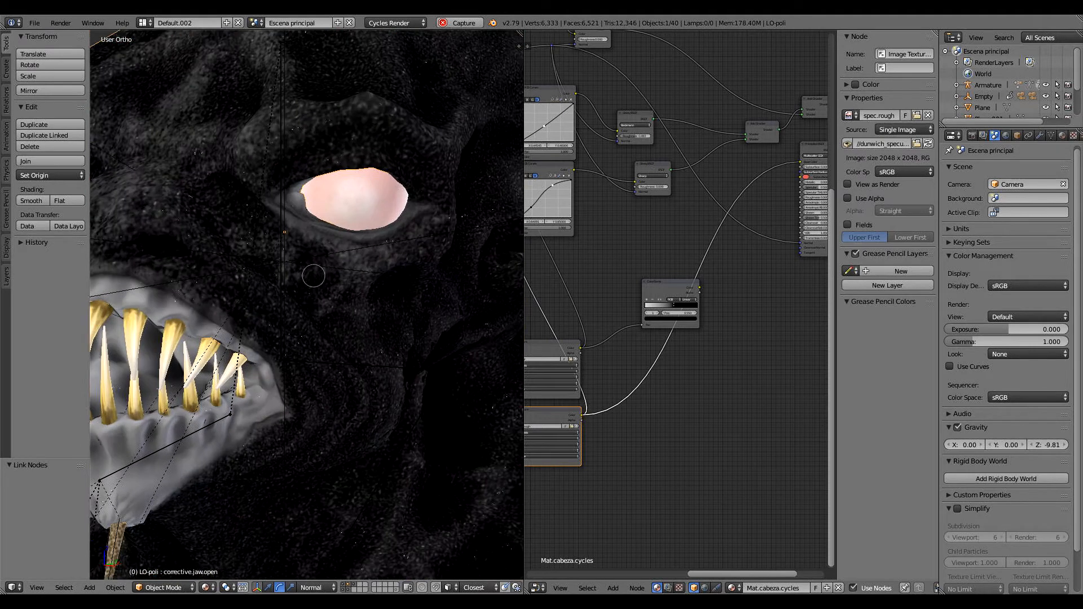
# Duplicate the ColorRamp and insert the copy into the link between the spec.rough texture and Base Color.
pyautogui.click(675, 281)
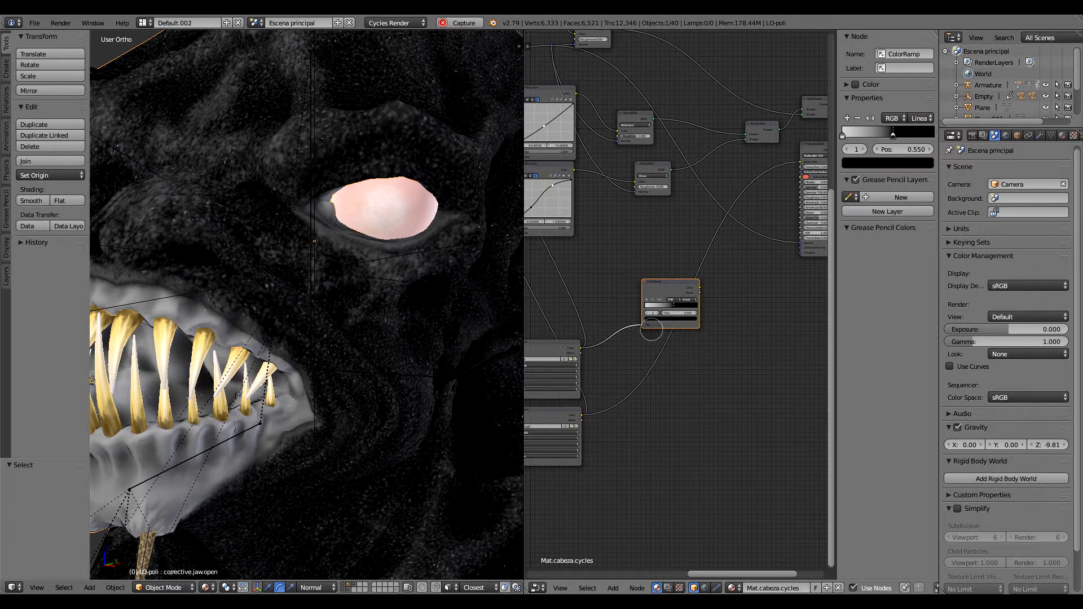
pyautogui.hotkey('shift', 'd')
pyautogui.click(678, 356)
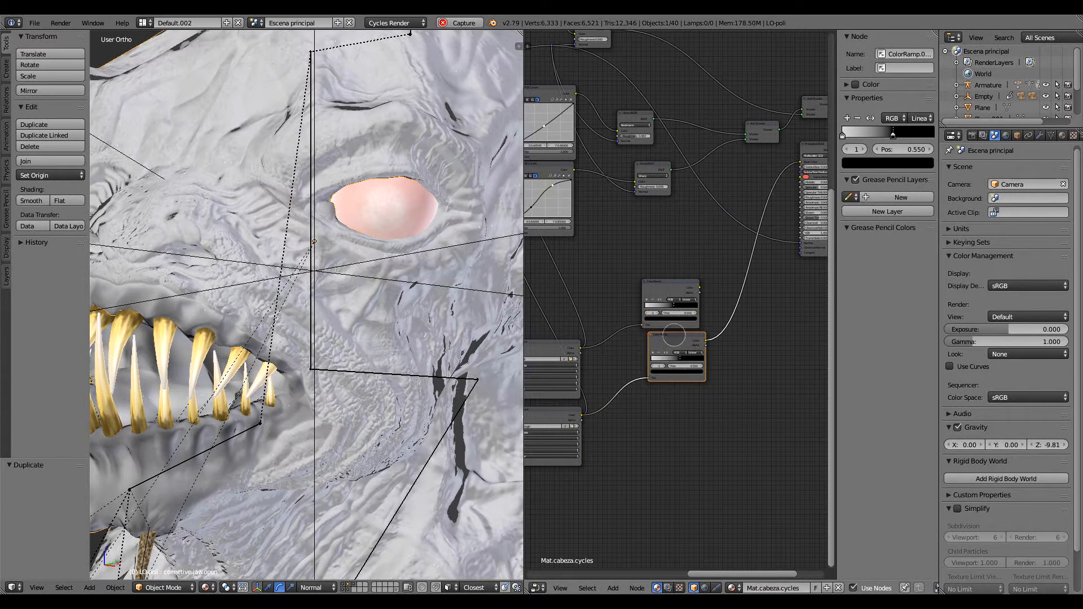
pyautogui.moveTo(674, 335); pyautogui.dragTo(669, 336)
# Set the light stop of the duplicated ColorRamp to pure white.
pyautogui.moveTo(748, 386); pyautogui.dragTo(740, 384, button='middle')
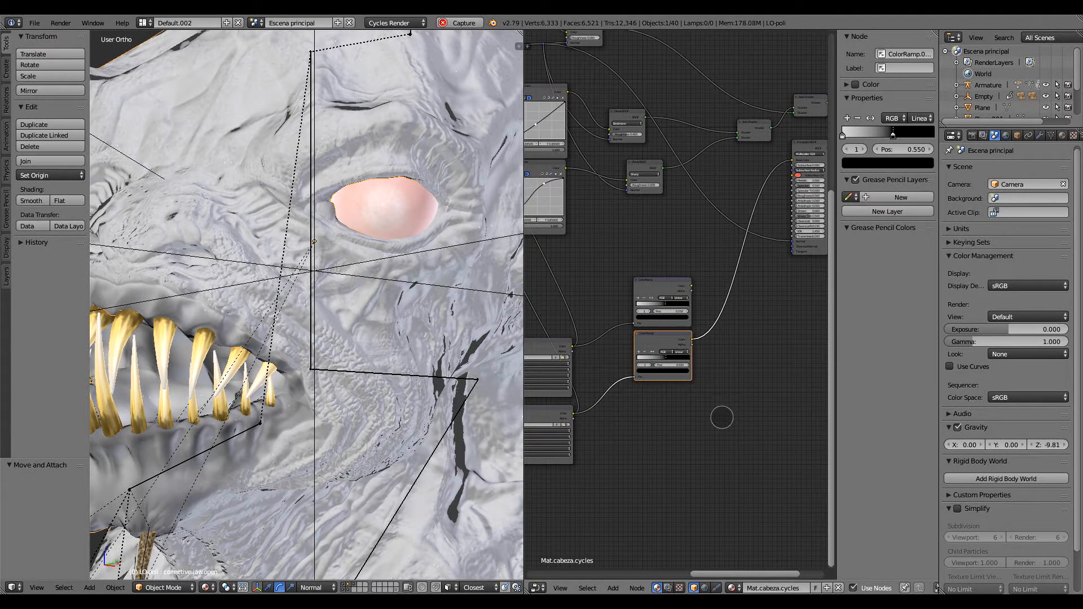
pyautogui.scroll(6, 722, 418)
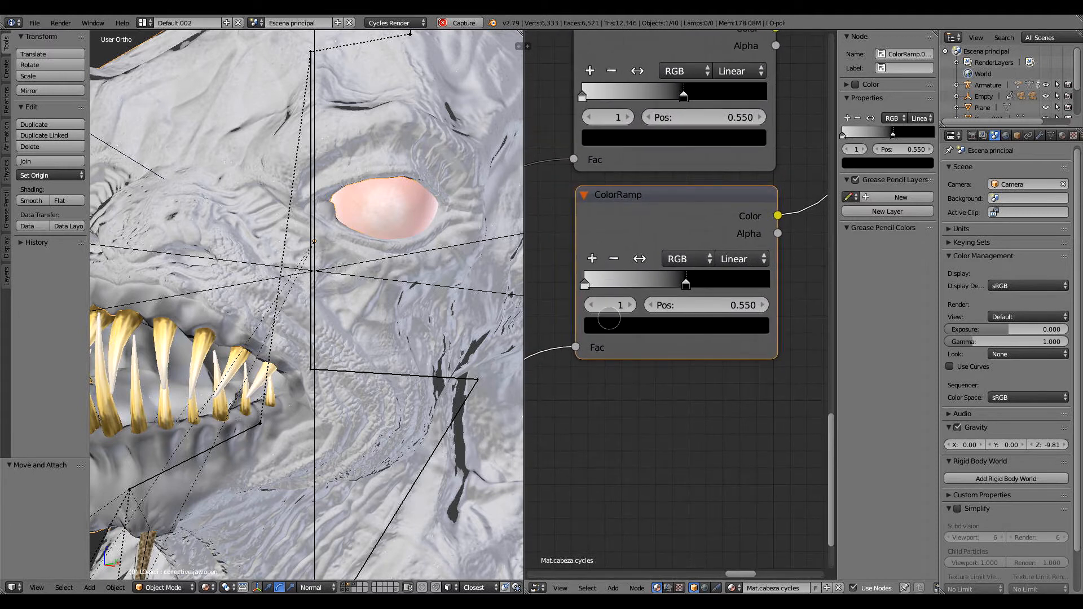
pyautogui.click(584, 285)
pyautogui.click(655, 326)
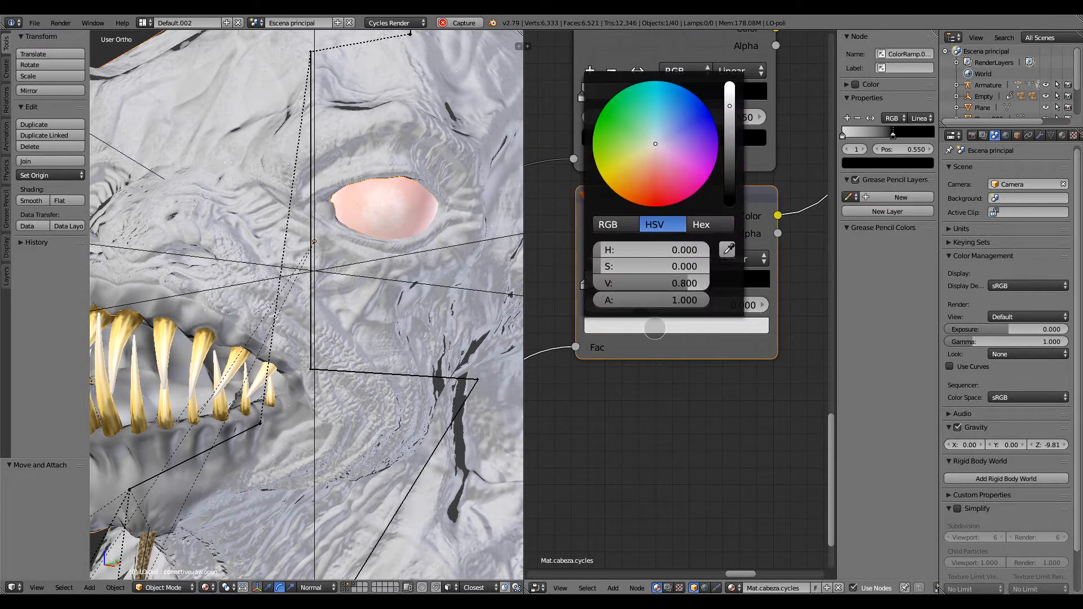
pyautogui.moveTo(652, 284); pyautogui.dragTo(694, 283)
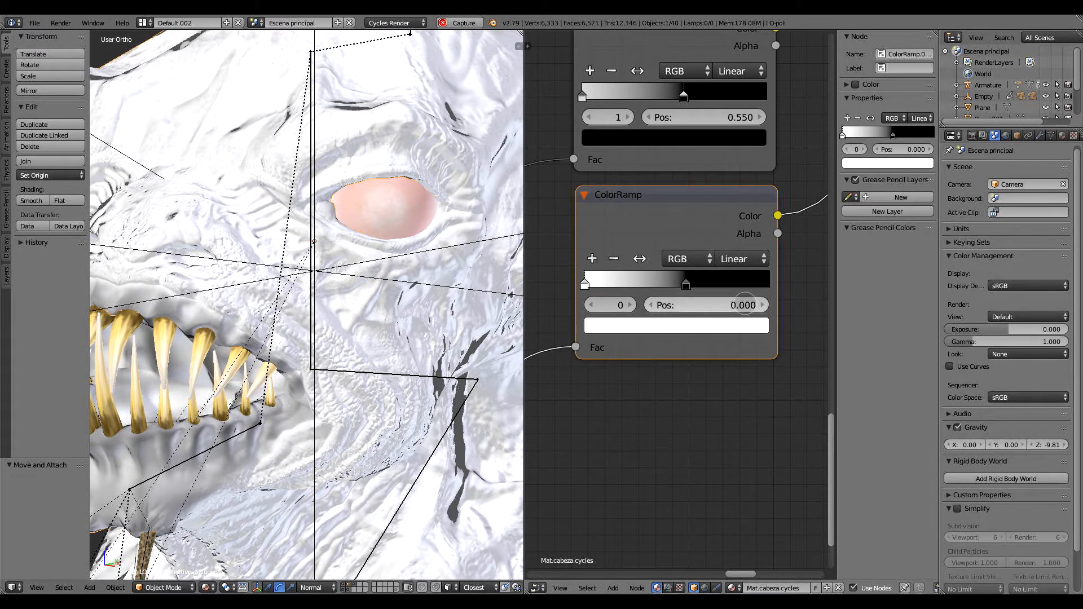
# Slide the duplicated ColorRamp's black stop to position 0.068 and inspect the face from the front and side.
pyautogui.moveTo(686, 285); pyautogui.dragTo(602, 290)
pyautogui.moveTo(287, 290); pyautogui.dragTo(342, 290, button='middle')
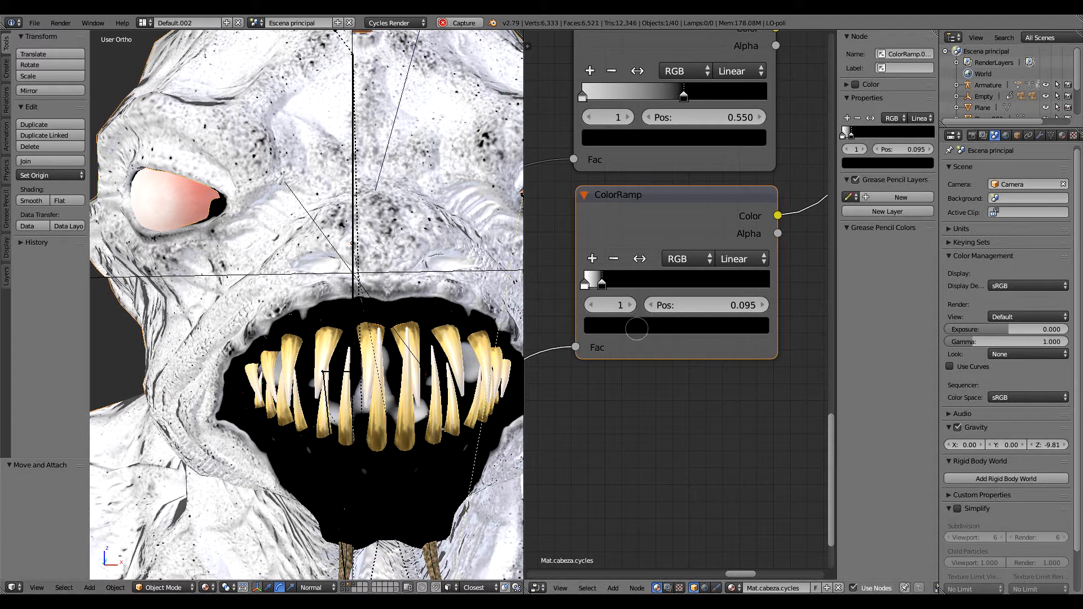
pyautogui.moveTo(434, 362); pyautogui.dragTo(428, 342, button='middle')
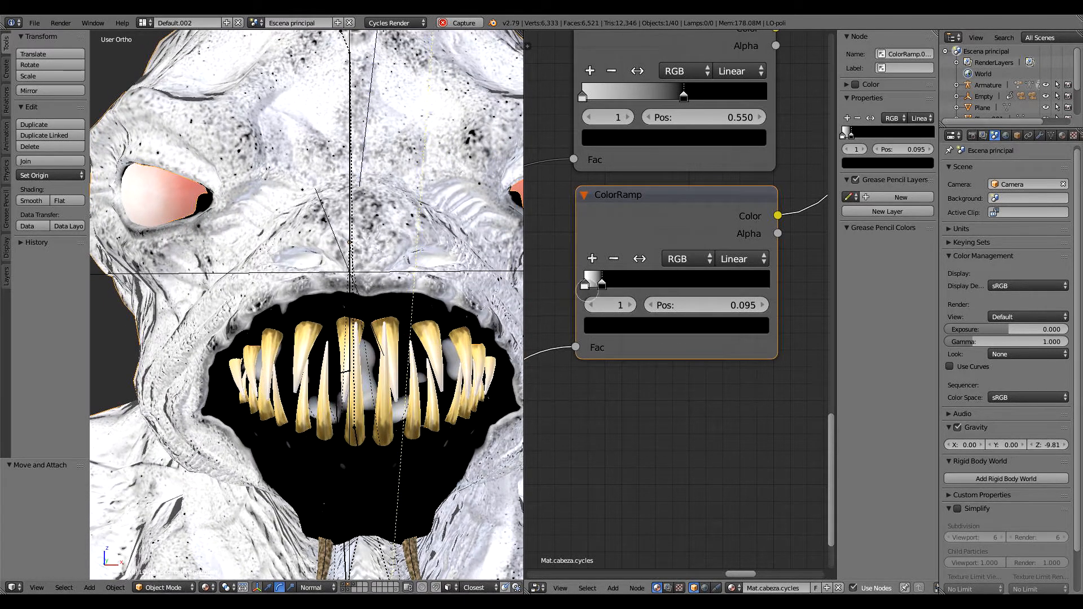
pyautogui.click(584, 285)
pyautogui.moveTo(585, 285)
pyautogui.mouseDown()
pyautogui.moveTo(573, 288)
pyautogui.moveTo(607, 286)
pyautogui.moveTo(595, 286)
pyautogui.mouseUp()
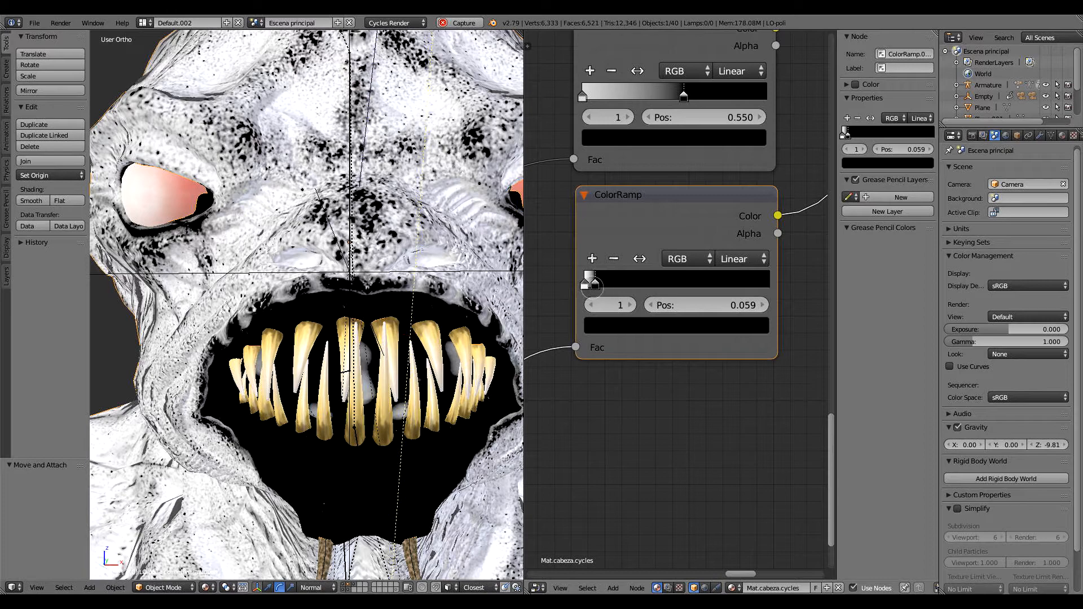
pyautogui.moveTo(595, 285); pyautogui.dragTo(596, 285)
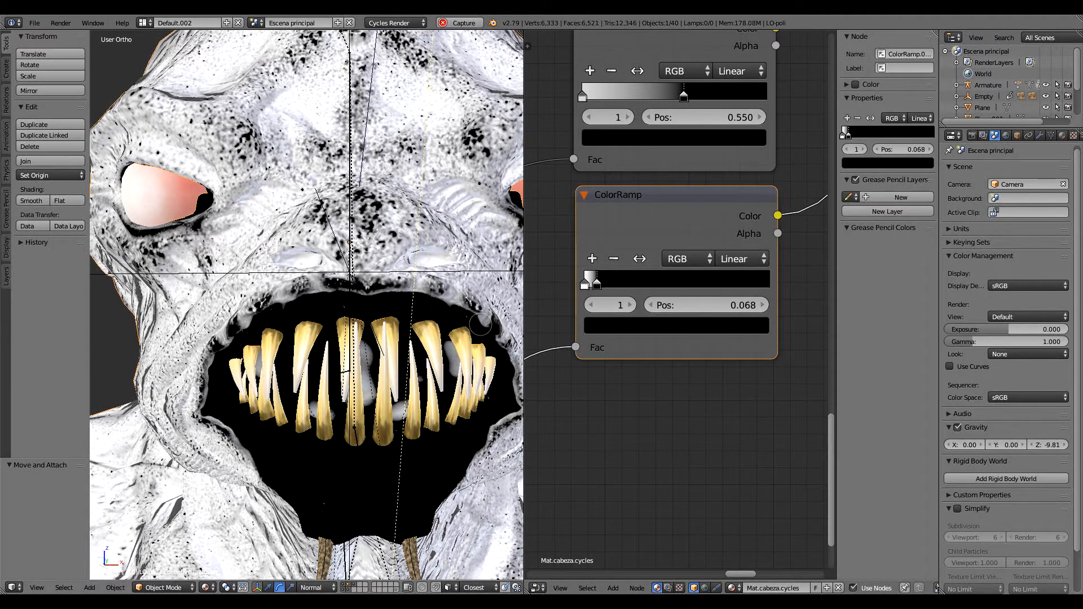
pyautogui.moveTo(437, 316); pyautogui.dragTo(311, 322, button='middle')
pyautogui.moveTo(302, 235); pyautogui.dragTo(388, 339, button='middle')
pyautogui.moveTo(467, 402); pyautogui.dragTo(355, 203, button='middle')
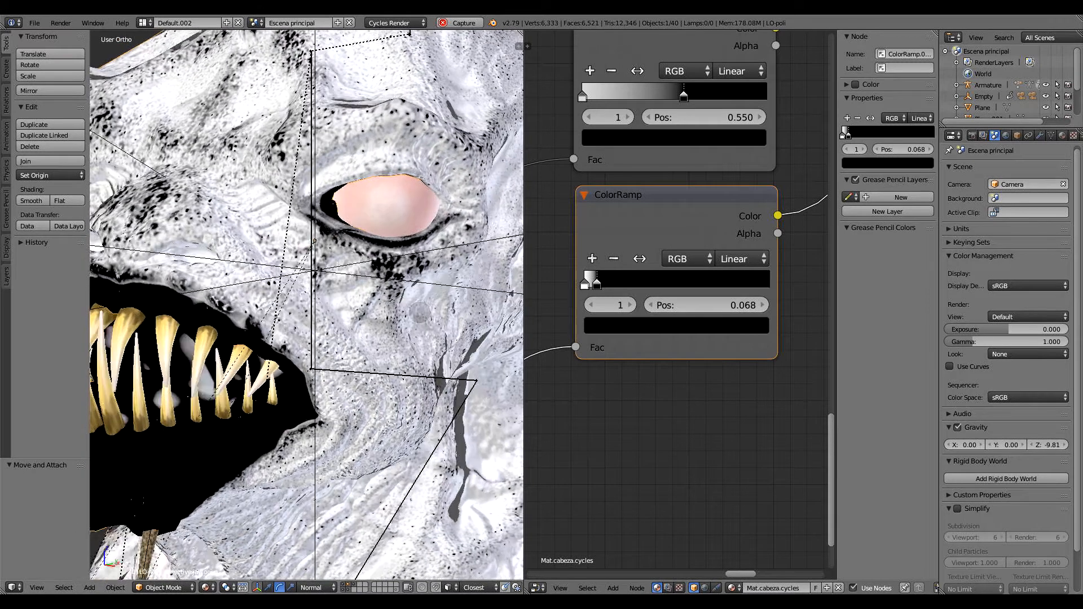
pyautogui.moveTo(677, 413); pyautogui.dragTo(651, 380, button='middle')
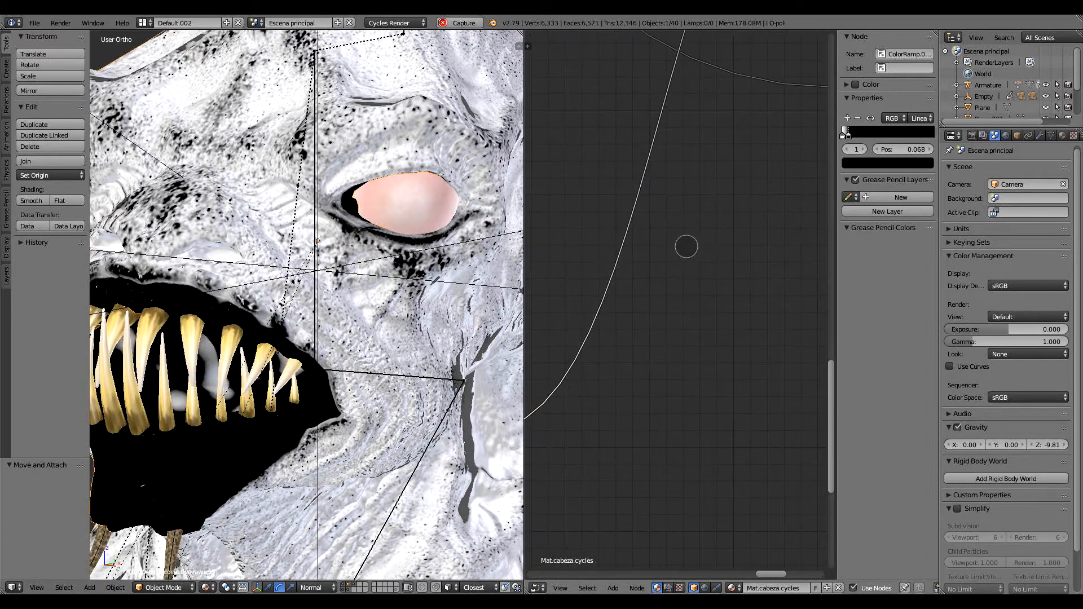
# Move the duplicated ColorRamp's link from Base Color to the Principled BSDF's Roughness and preview the face in Rendered shading.
pyautogui.scroll(-5, 672, 339)
pyautogui.scroll(1, 666, 353)
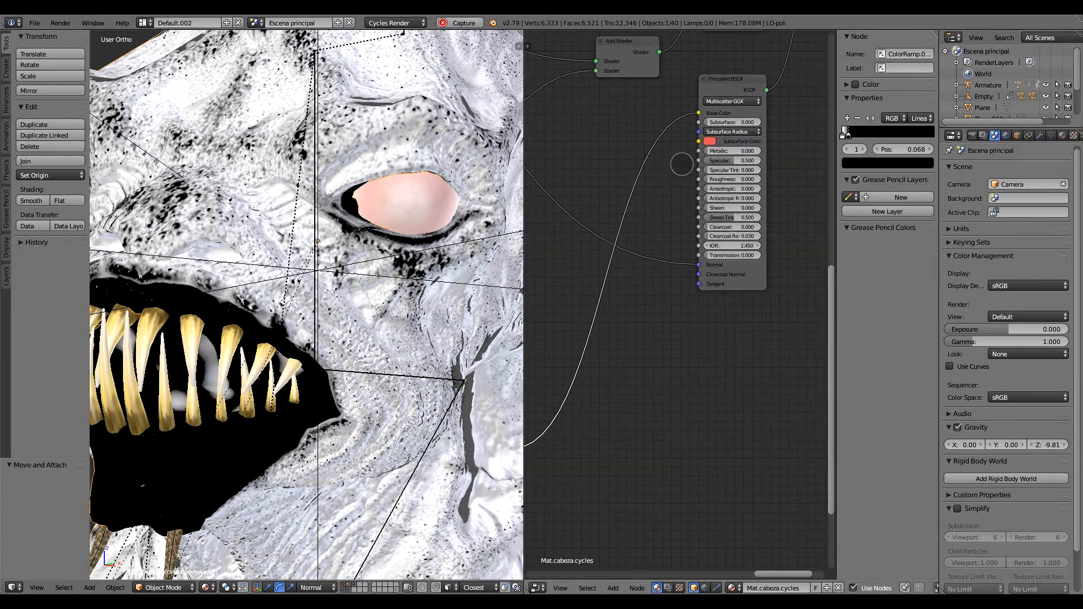
pyautogui.moveTo(697, 113)
pyautogui.mouseDown()
pyautogui.moveTo(646, 181)
pyautogui.moveTo(668, 210)
pyautogui.moveTo(693, 179)
pyautogui.mouseUp()
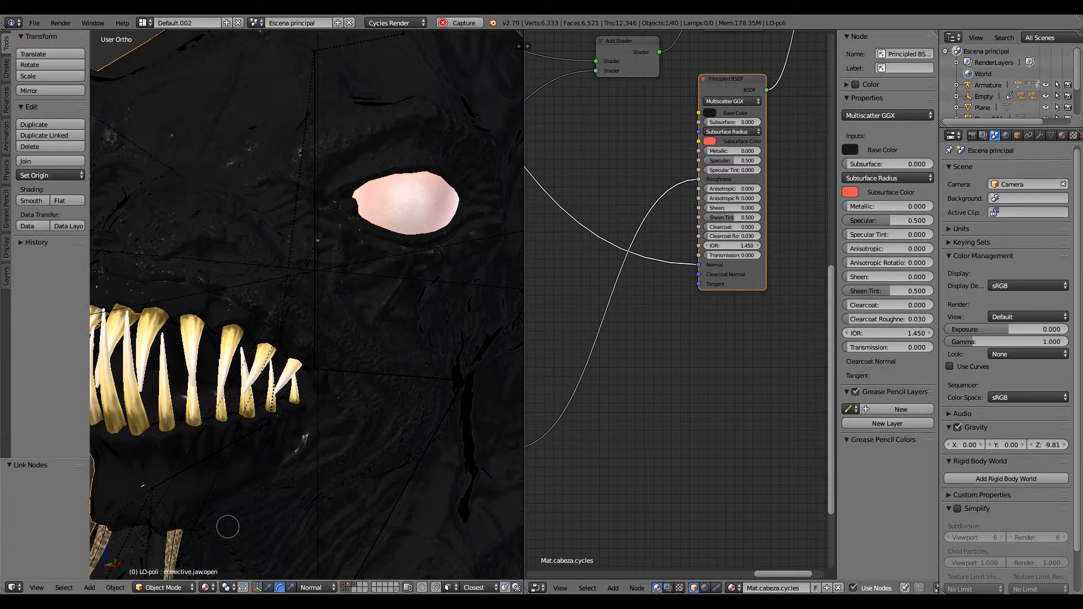
pyautogui.click(207, 588)
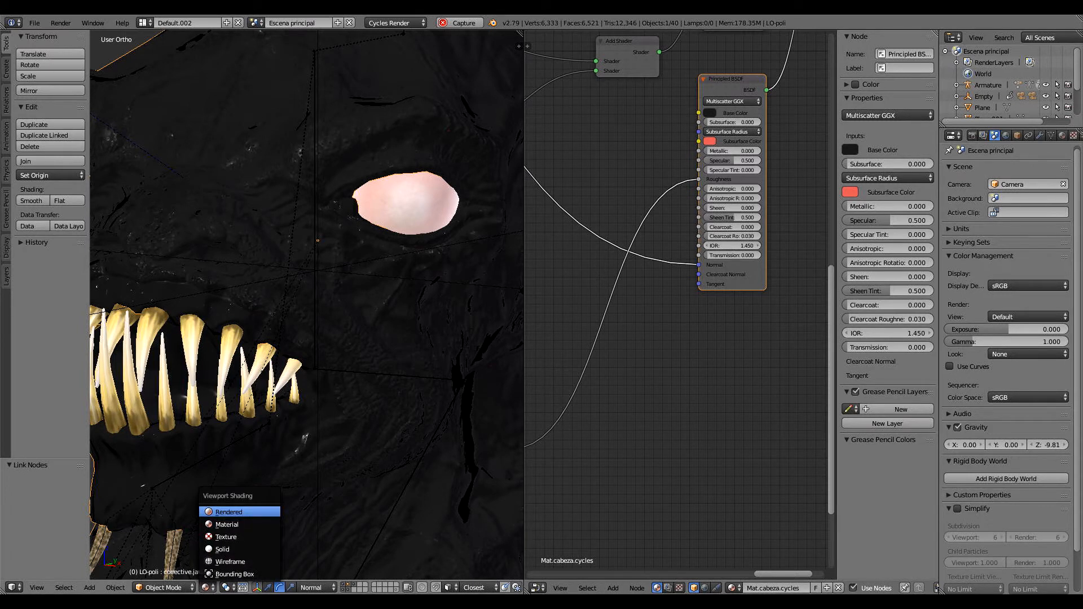
pyautogui.click(237, 512)
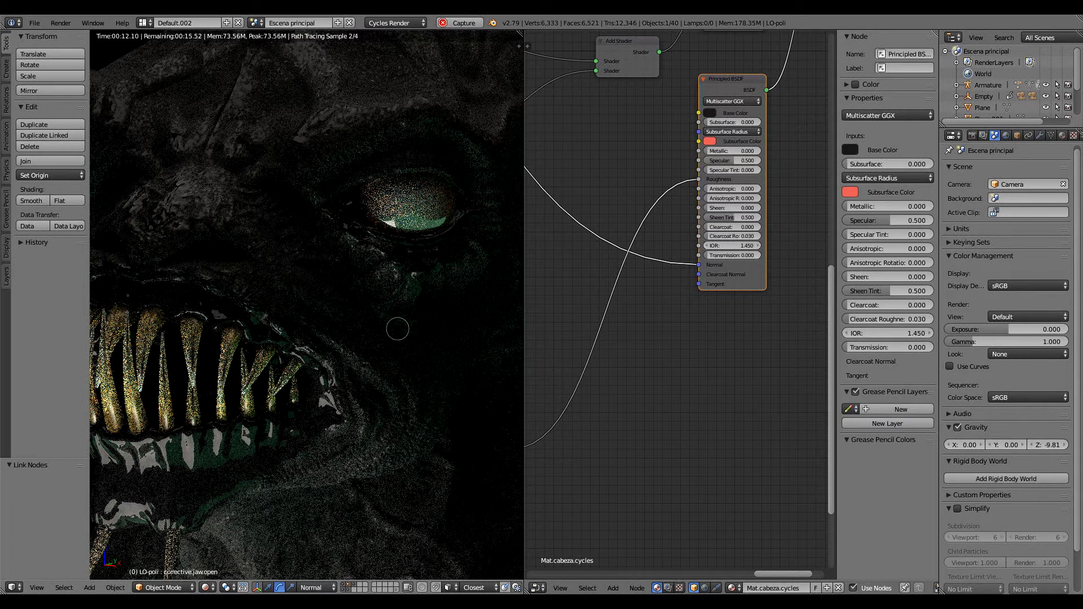
pyautogui.moveTo(566, 338); pyautogui.dragTo(727, 234, button='middle')
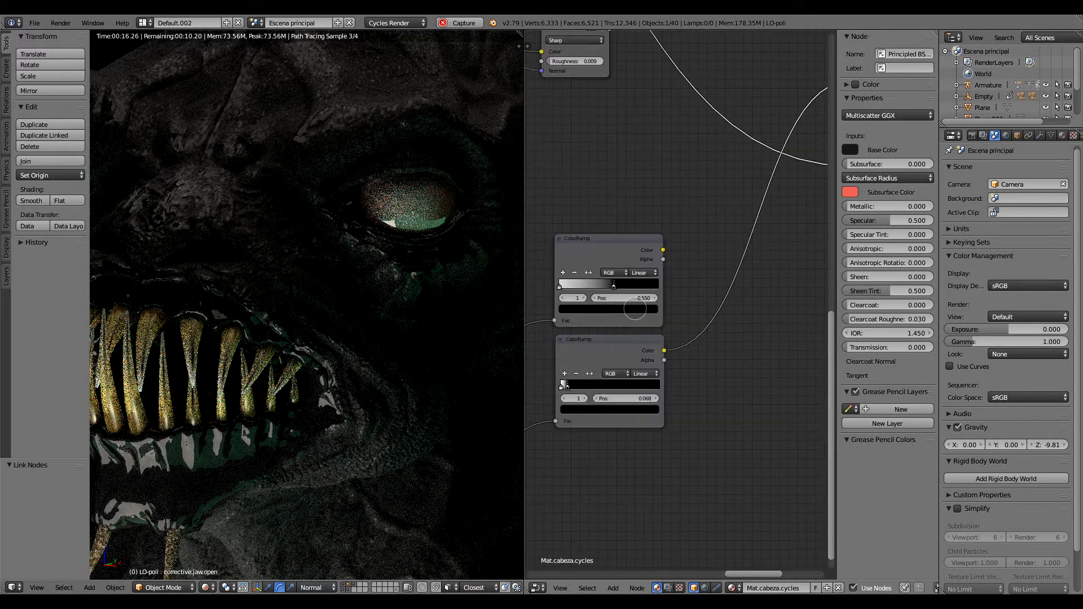
pyautogui.moveTo(728, 374); pyautogui.dragTo(760, 307, button='middle')
pyautogui.scroll(3, 767, 314)
pyautogui.scroll(1, 767, 315)
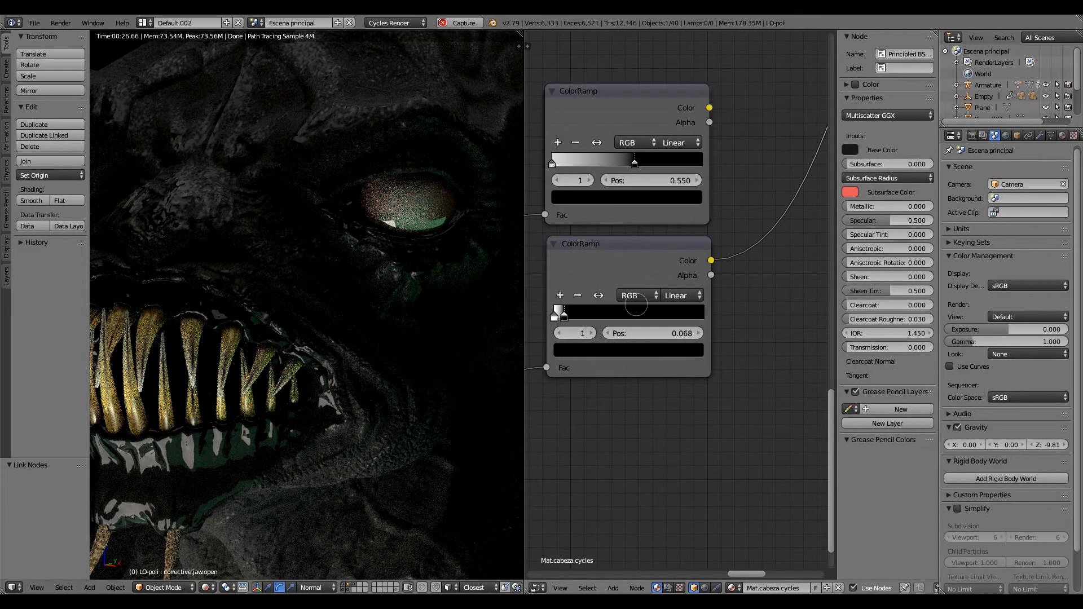
pyautogui.moveTo(772, 300); pyautogui.dragTo(689, 329, button='middle')
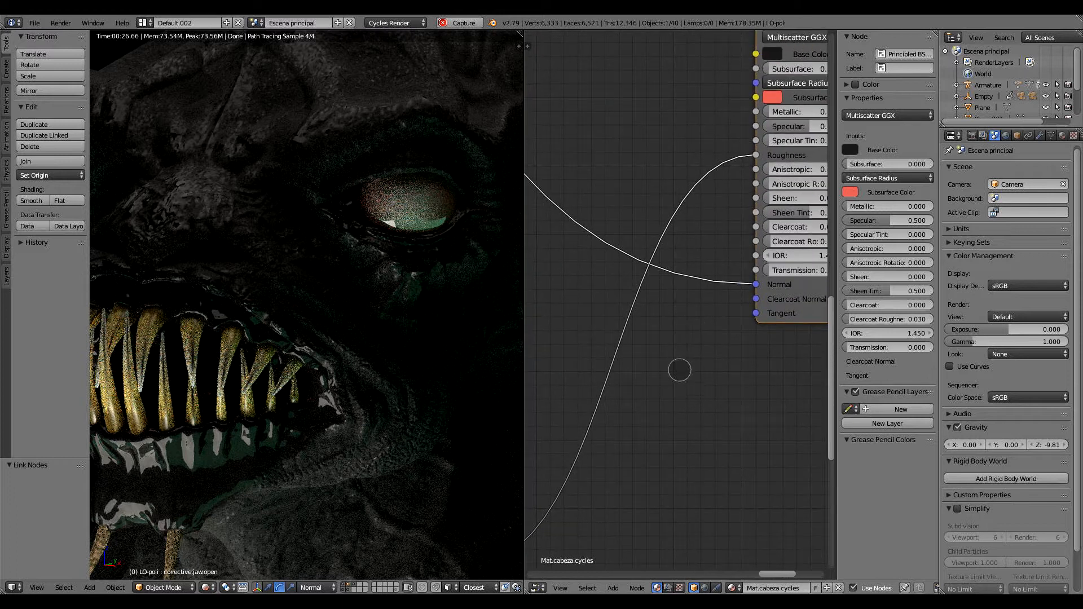
pyautogui.scroll(-4, 725, 324)
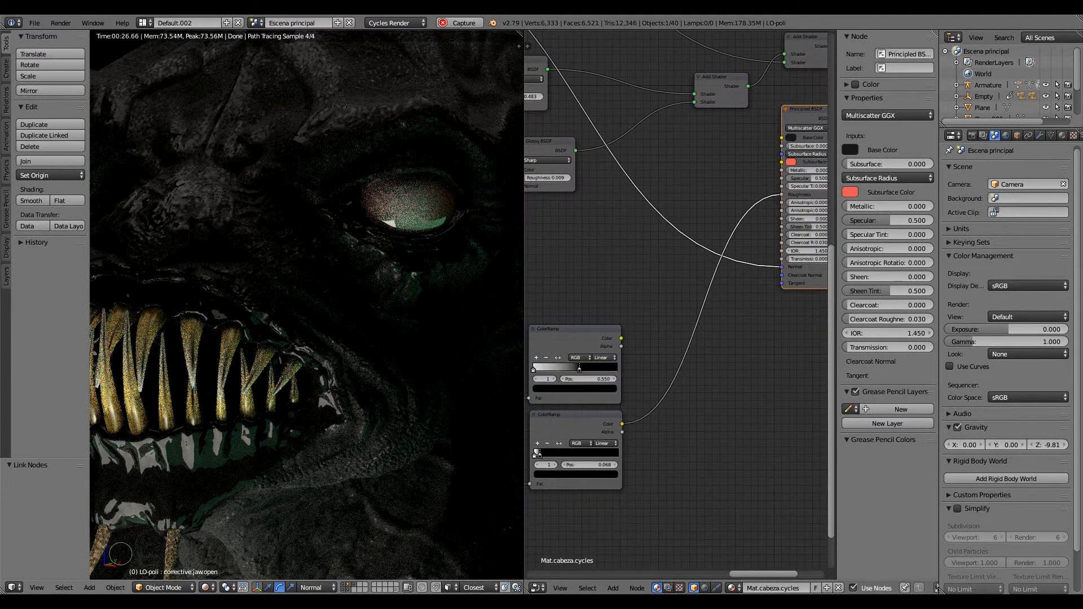
# Return the viewport to Material shading and move the duplicated ColorRamp's link from Roughness back to Base Color.
pyautogui.click(204, 587)
pyautogui.click(239, 519)
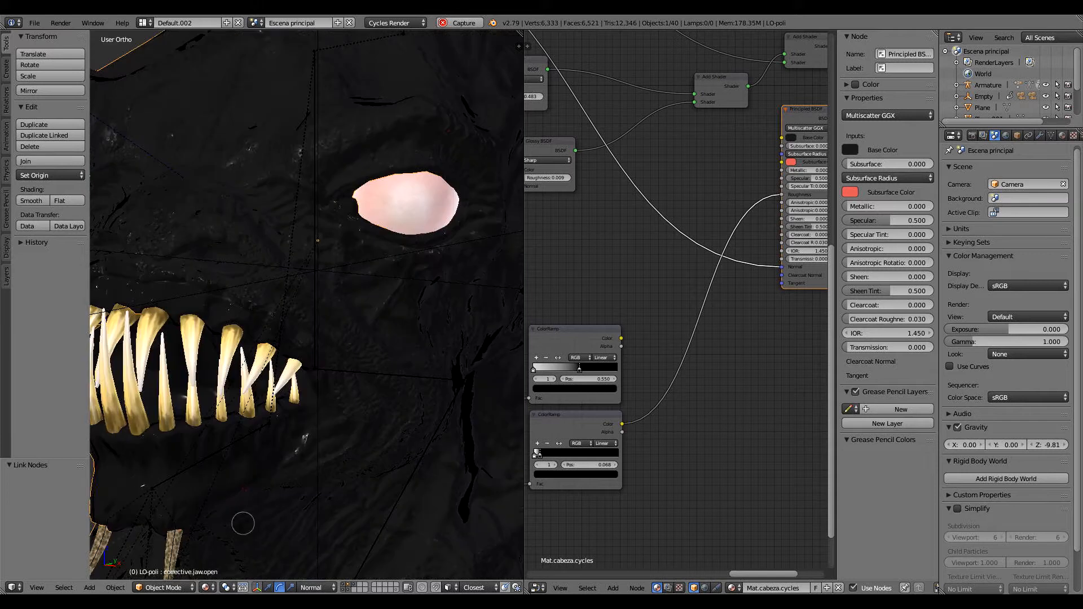
pyautogui.moveTo(779, 372); pyautogui.dragTo(733, 387, button='middle')
pyautogui.scroll(-1, 733, 387)
pyautogui.moveTo(732, 233); pyautogui.dragTo(729, 186)
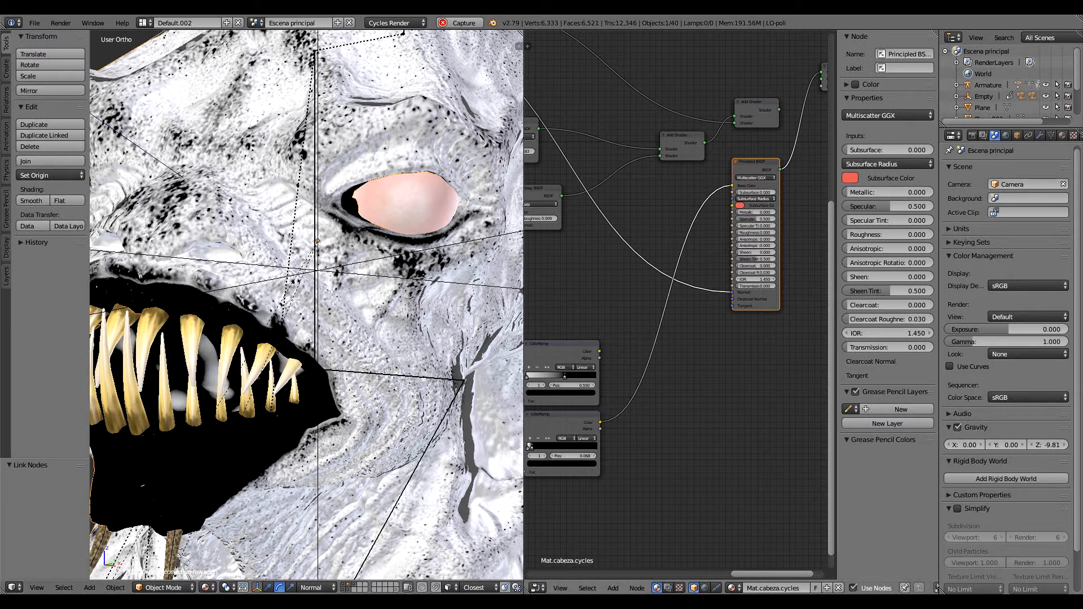
# Add a MixRGB node and insert it into the link between the duplicated ColorRamp and the Principled BSDF's Base Color.
pyautogui.click(613, 588)
pyautogui.moveTo(632, 519)
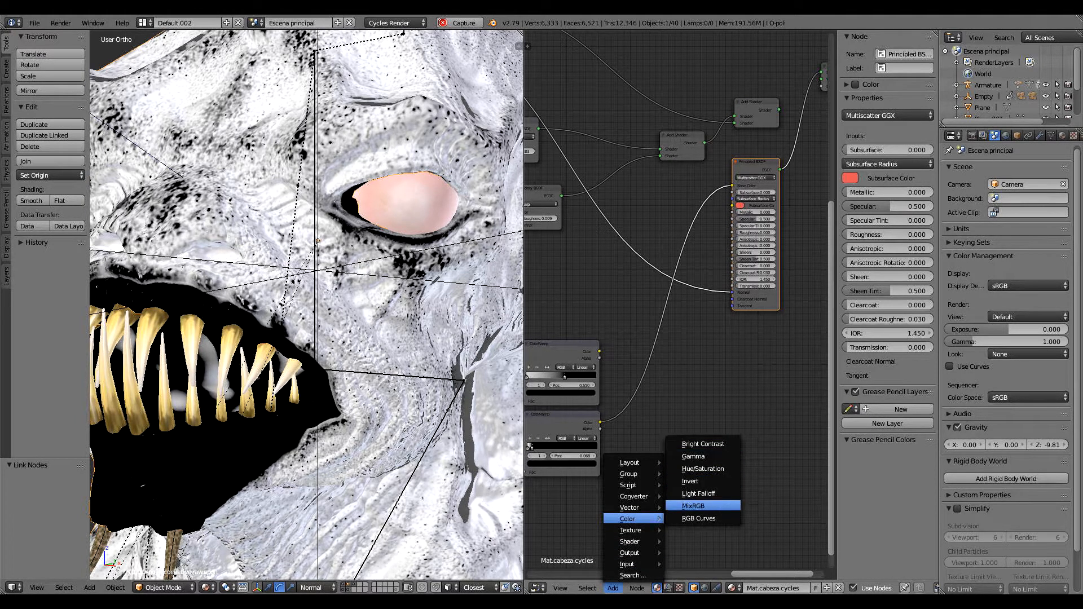
pyautogui.click(694, 506)
pyautogui.click(671, 350)
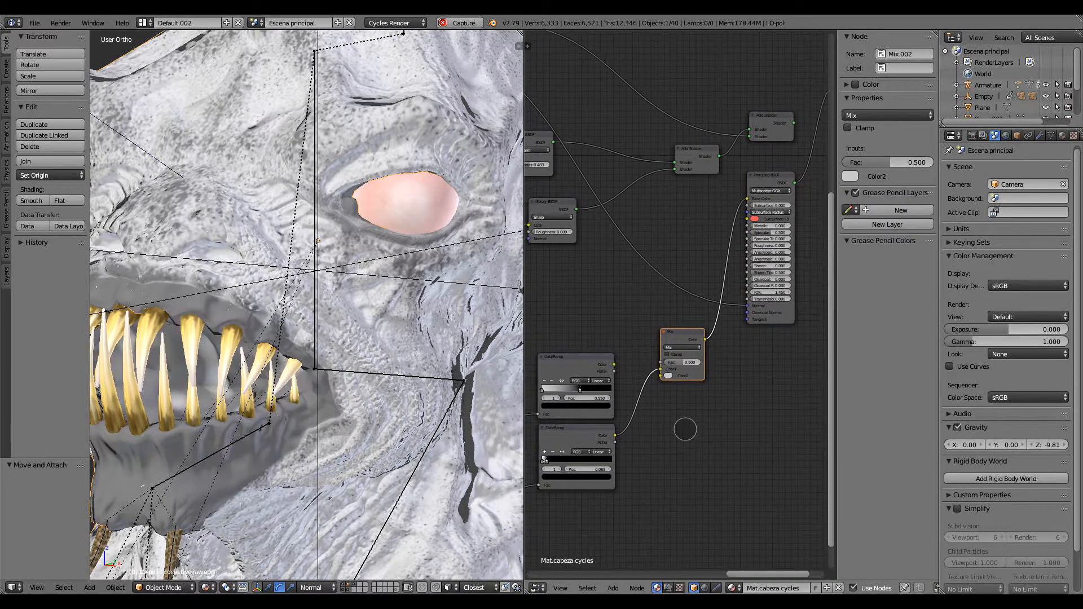
# Connect the original ColorRamp's Color output to the Mix node's Color1 input and set its blend type to Multiply.
pyautogui.scroll(2, 655, 356)
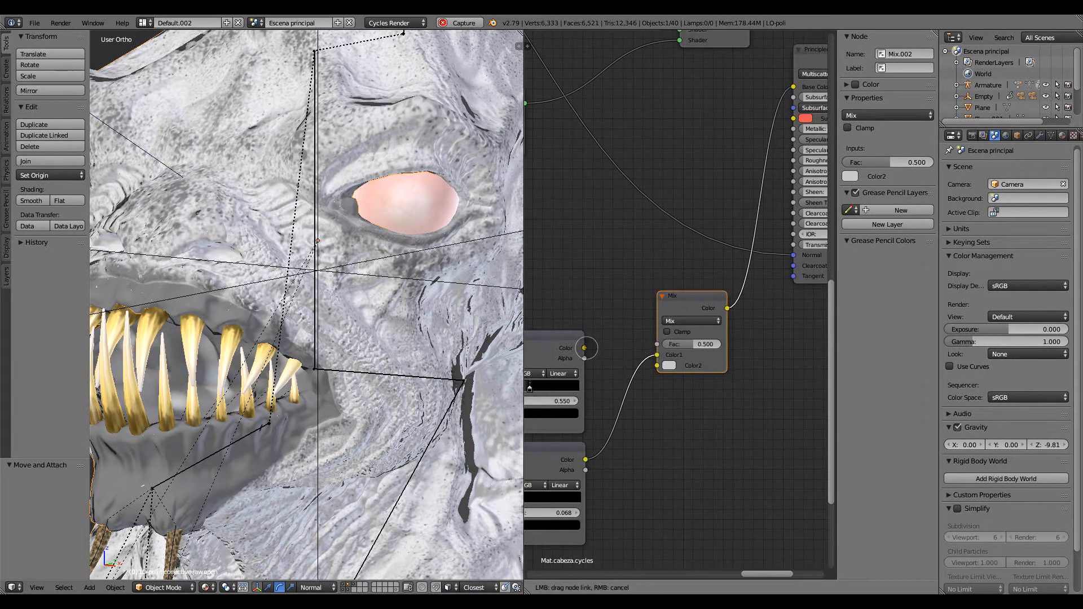
pyautogui.moveTo(585, 348); pyautogui.dragTo(658, 354)
pyautogui.moveTo(761, 354); pyautogui.dragTo(759, 390, button='middle')
pyautogui.click(564, 366)
pyautogui.click(567, 330)
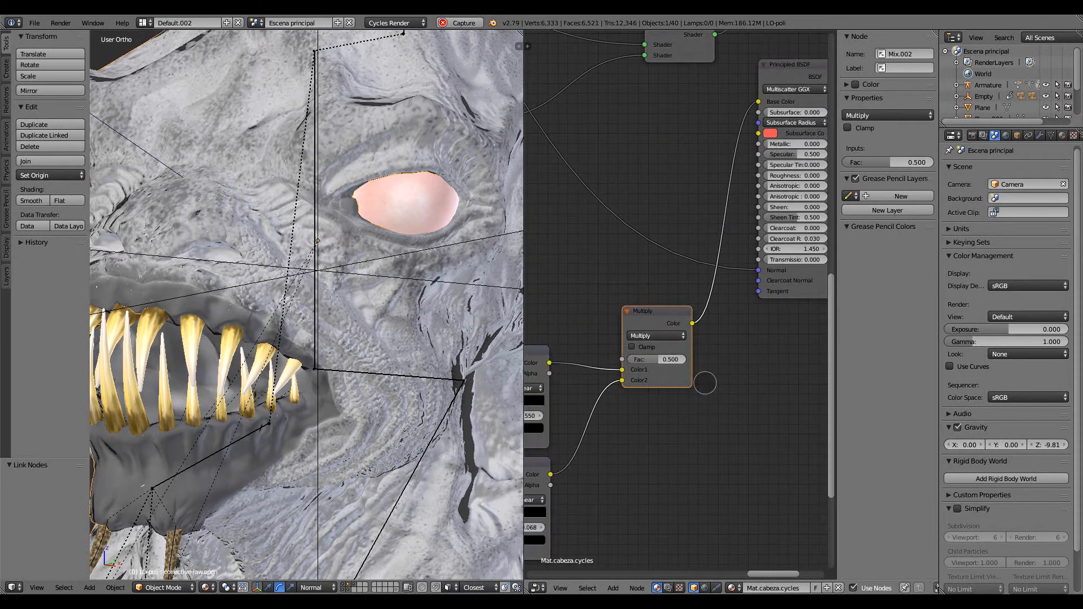
# Set the Multiply node's factor to 1.000, check the whole head, and enable Clamp on the node.
pyautogui.moveTo(662, 359); pyautogui.dragTo(728, 364)
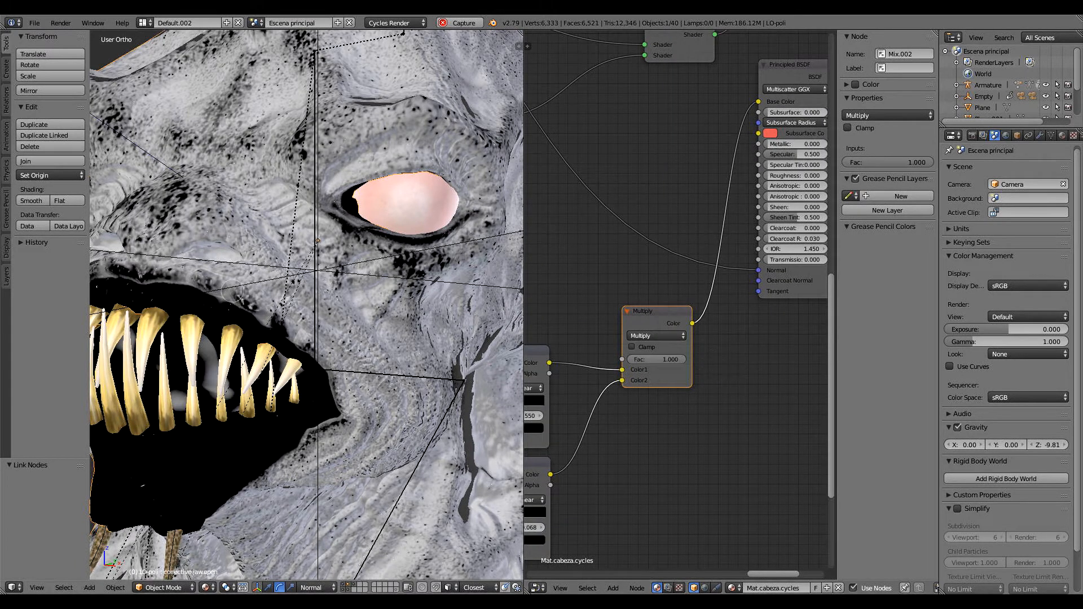
pyautogui.moveTo(232, 292); pyautogui.dragTo(485, 270, button='middle')
pyautogui.moveTo(650, 435); pyautogui.dragTo(738, 376, button='middle')
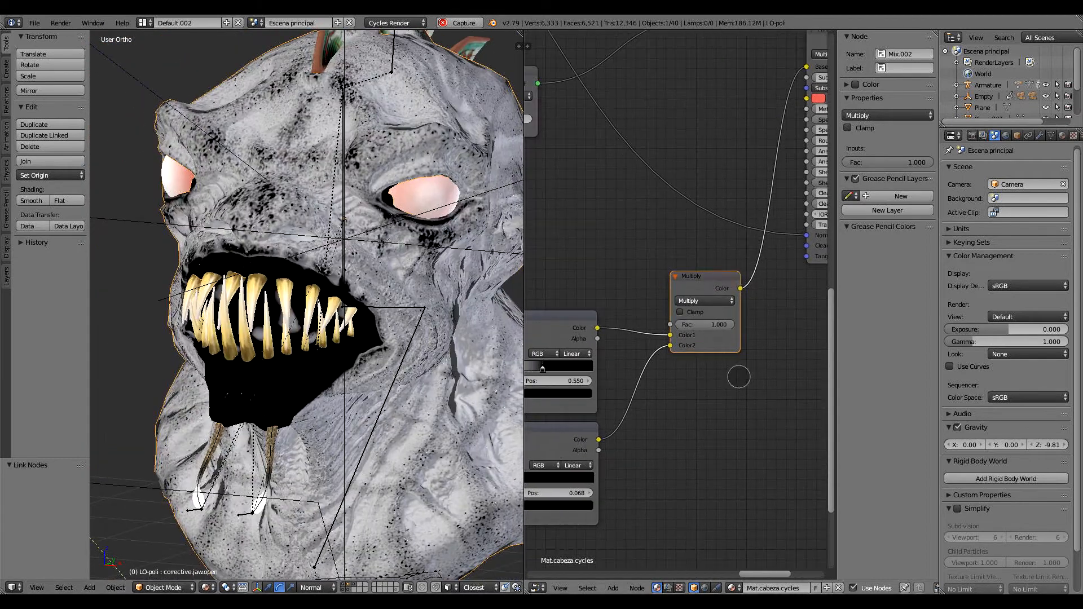
pyautogui.click(689, 312)
pyautogui.scroll(3, 747, 293)
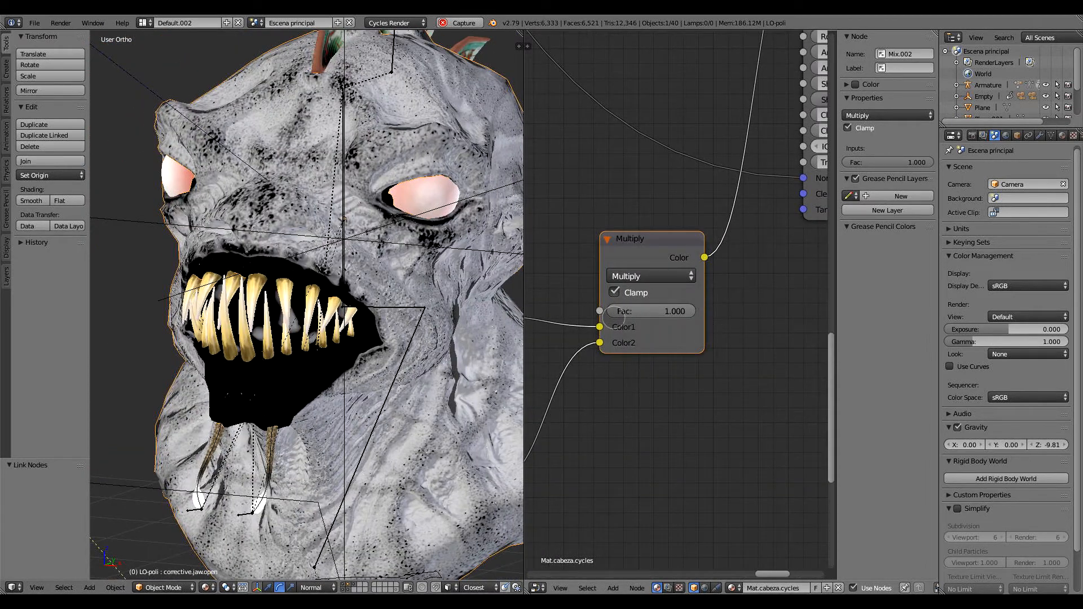
# Compare different Multiply factor strengths on the head, ending with the factor set to 0.900.
pyautogui.moveTo(687, 311); pyautogui.dragTo(599, 311)
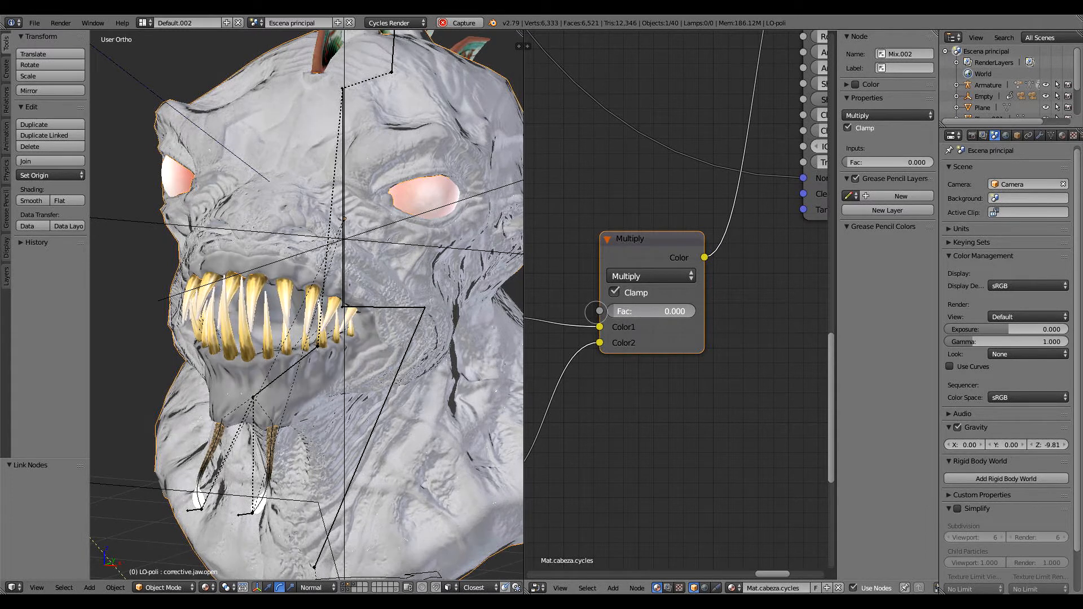
pyautogui.moveTo(599, 311); pyautogui.dragTo(675, 311)
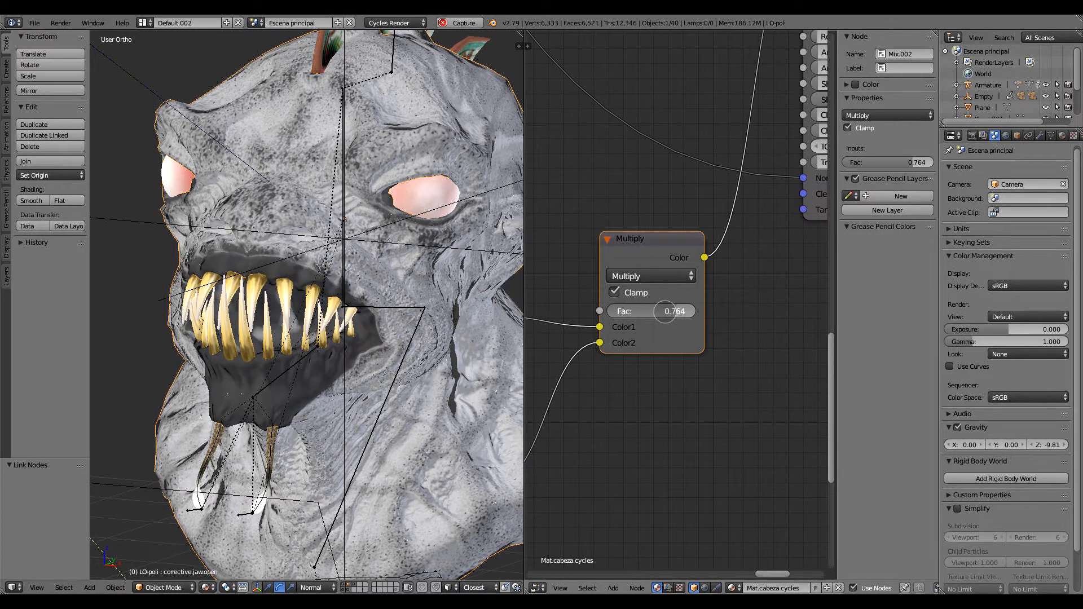
pyautogui.moveTo(676, 311); pyautogui.dragTo(682, 311)
pyautogui.click(685, 312)
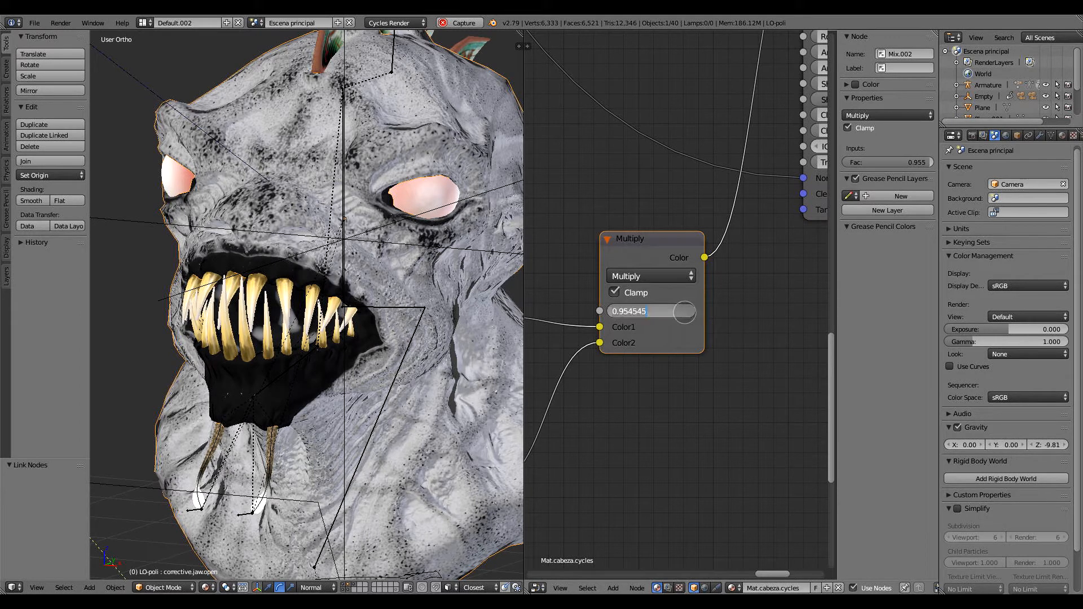
pyautogui.press('BackSpace')
pyautogui.press('BackSpace')
pyautogui.press('Return')
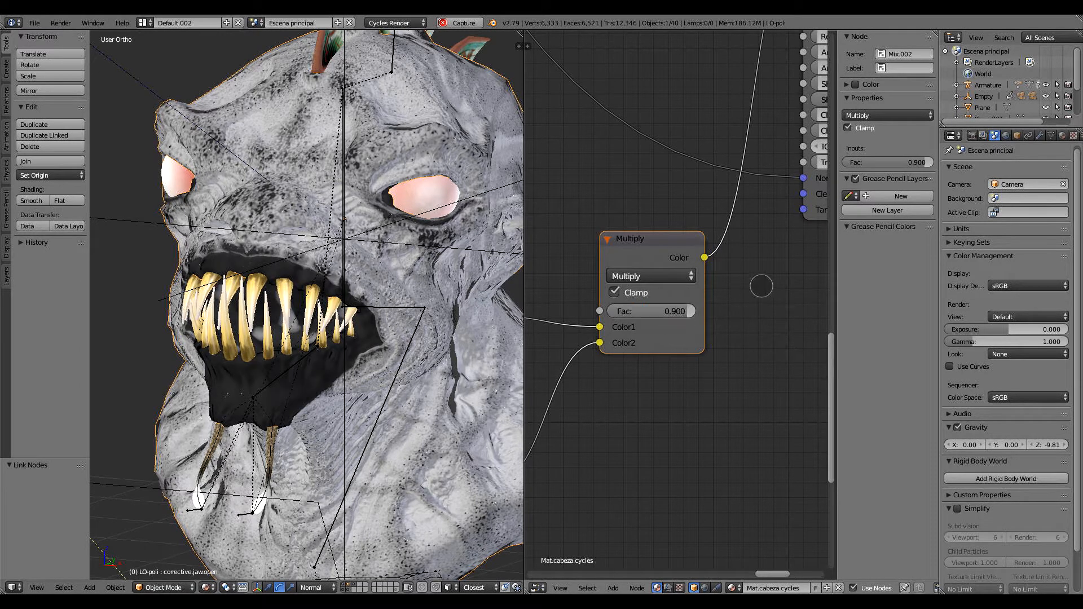
# Inspect the combined mask on the face, then move the Multiply node's link from Base Color to the Principled BSDF's Roughness.
pyautogui.moveTo(760, 286); pyautogui.dragTo(616, 316, button='middle')
pyautogui.scroll(-3, 587, 321)
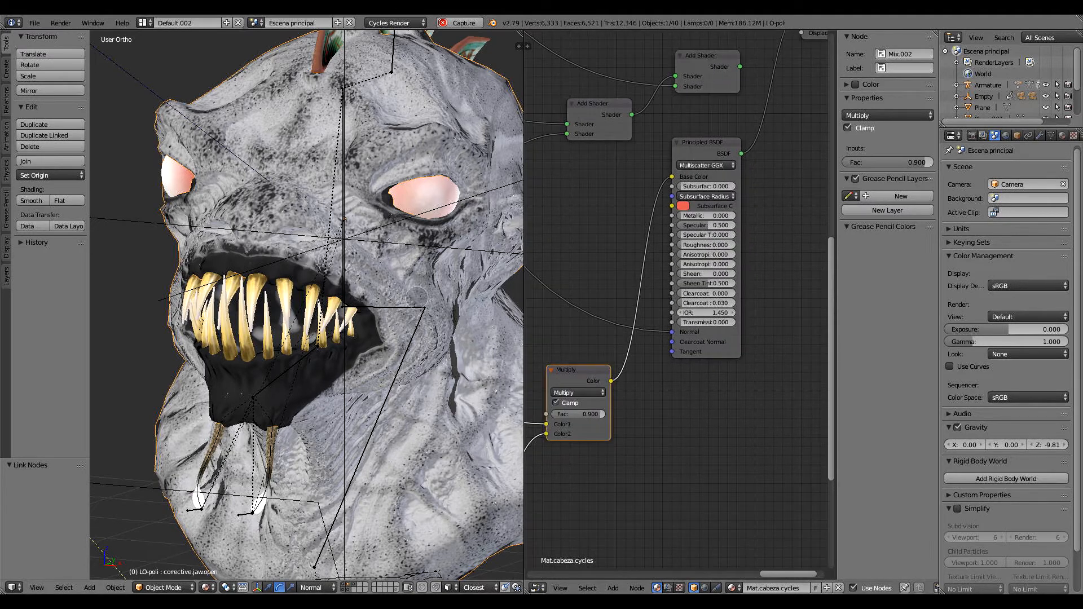
pyautogui.moveTo(384, 282); pyautogui.dragTo(204, 373, button='middle')
pyautogui.scroll(-1, 330, 276)
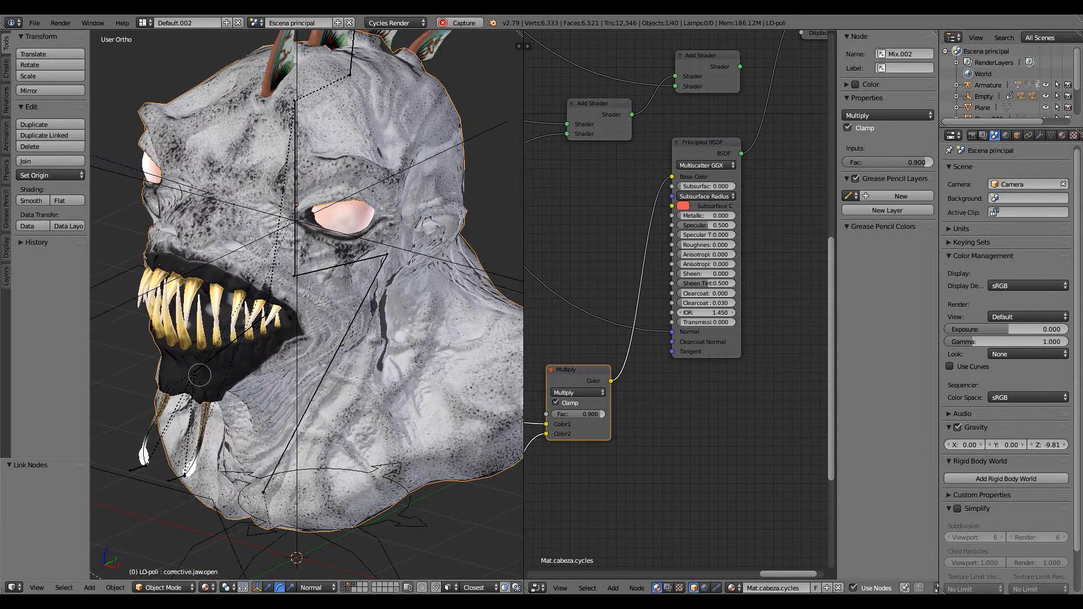
pyautogui.moveTo(308, 259); pyautogui.dragTo(299, 214, button='middle')
pyautogui.scroll(6, 290, 172)
pyautogui.moveTo(290, 172); pyautogui.dragTo(395, 186, button='middle')
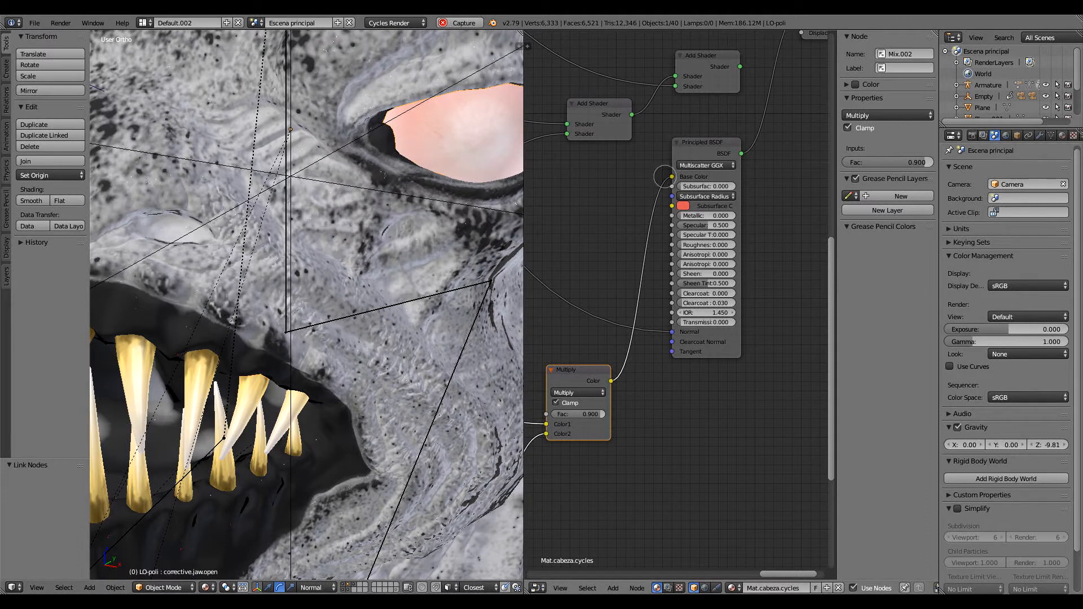
pyautogui.moveTo(672, 177); pyautogui.dragTo(671, 245)
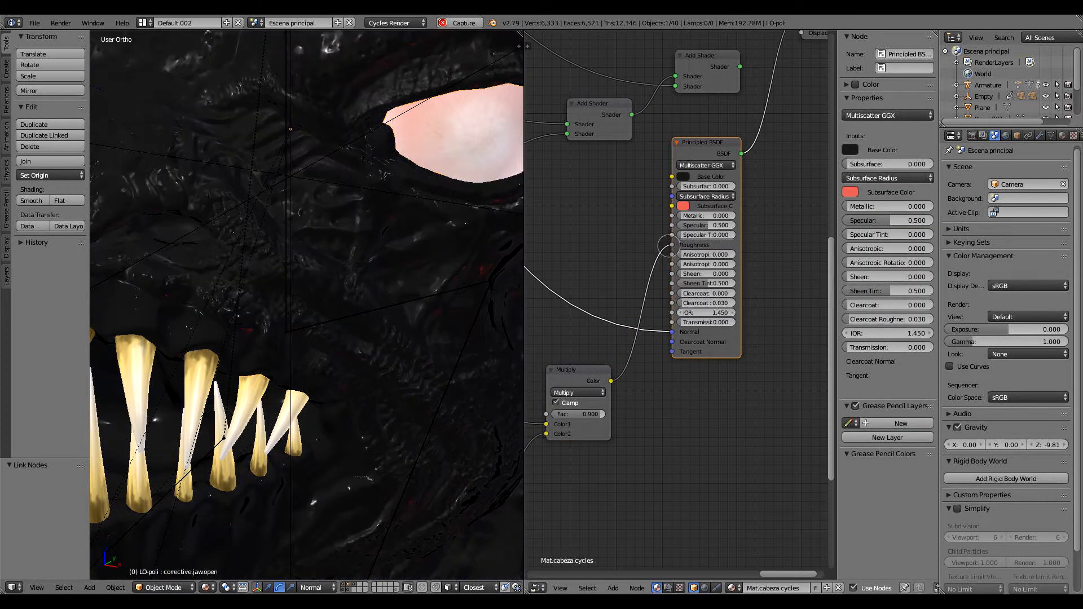
# Preview the head in Rendered shading and examine the reflections around the mouth and face.
pyautogui.moveTo(330, 324); pyautogui.dragTo(225, 437, button='middle')
pyautogui.click(207, 587)
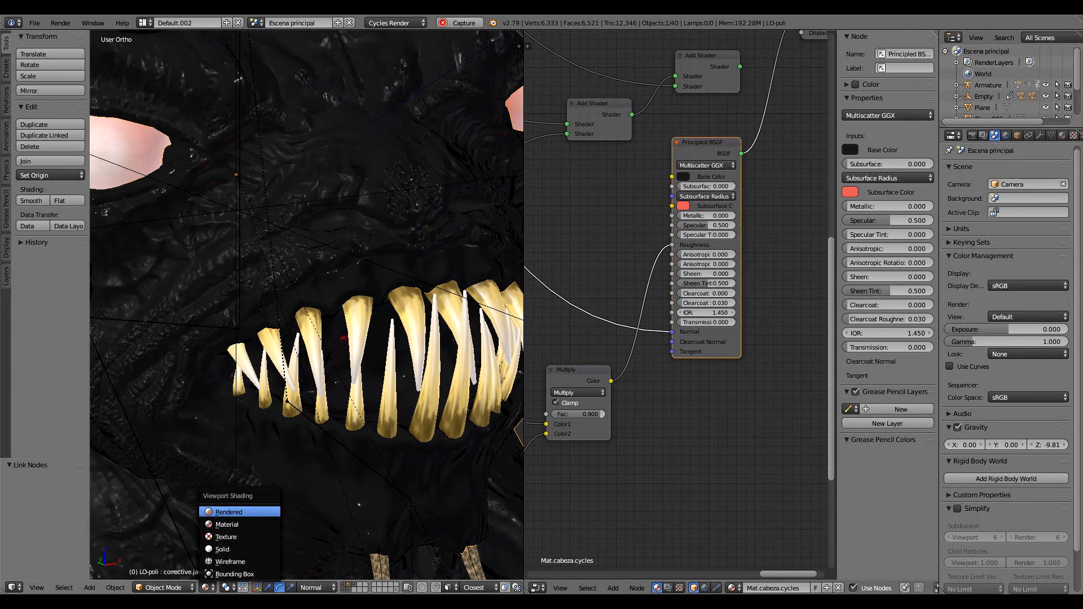
pyautogui.click(229, 512)
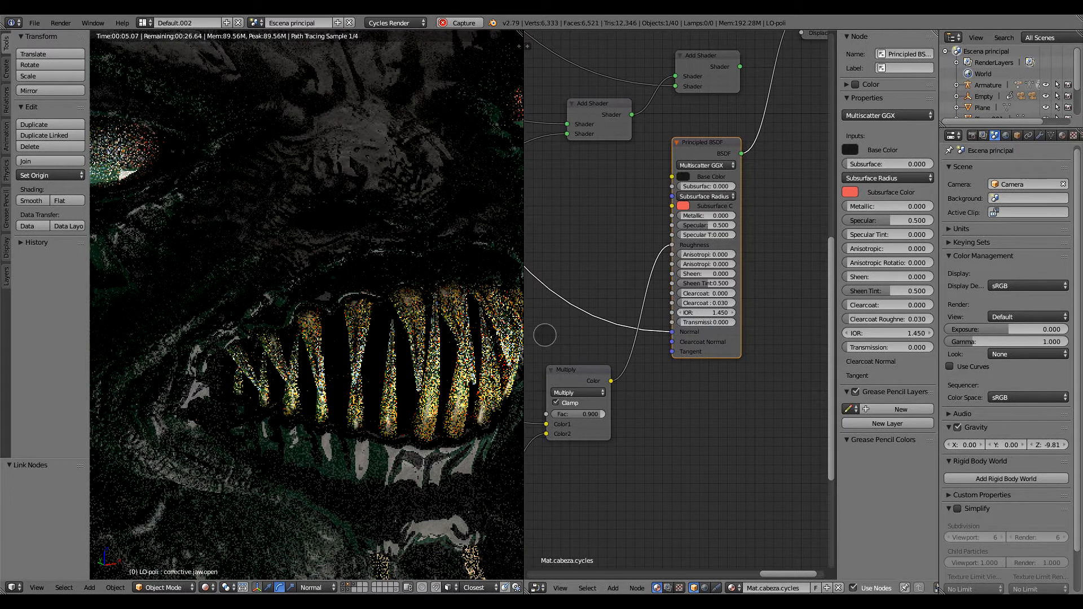
pyautogui.moveTo(545, 335); pyautogui.dragTo(661, 230, button='middle')
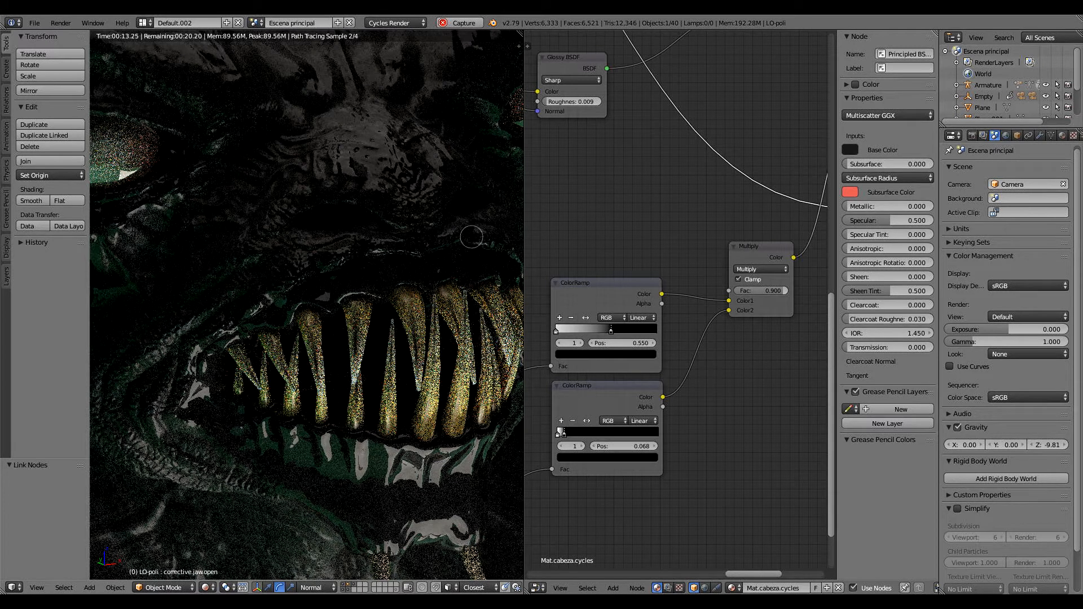
pyautogui.keyDown('ctrl'); pyautogui.moveTo(461, 190); pyautogui.dragTo(463, 225, button='middle'); pyautogui.keyUp('ctrl')
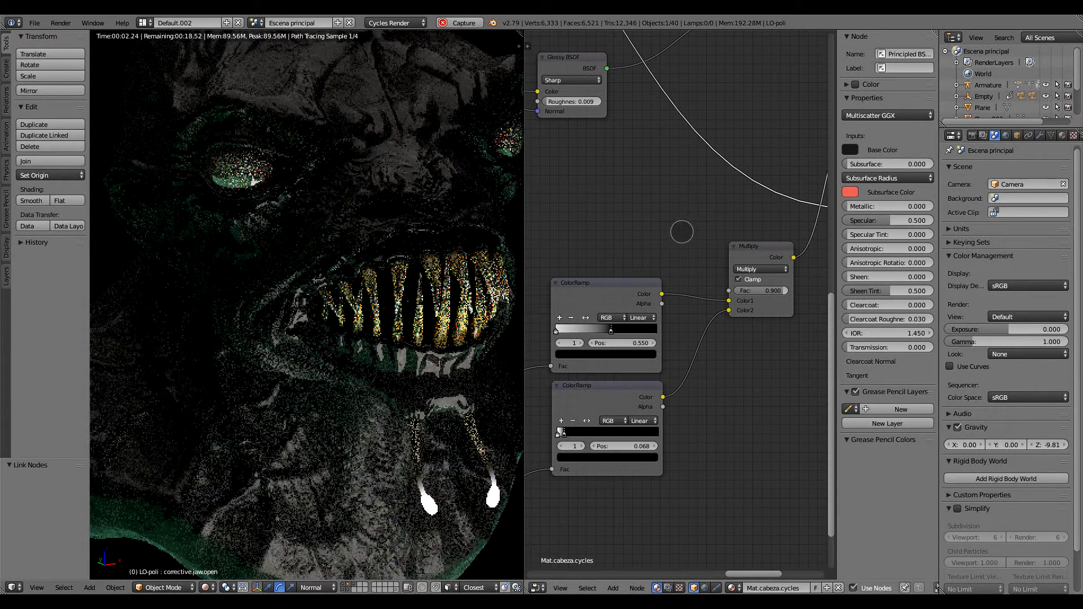
# Connect the Color output of the Dodge mix node to the Principled BSDF's Base Color.
pyautogui.moveTo(728, 184); pyautogui.dragTo(660, 271, button='middle')
pyautogui.moveTo(689, 174); pyautogui.dragTo(708, 261, button='middle')
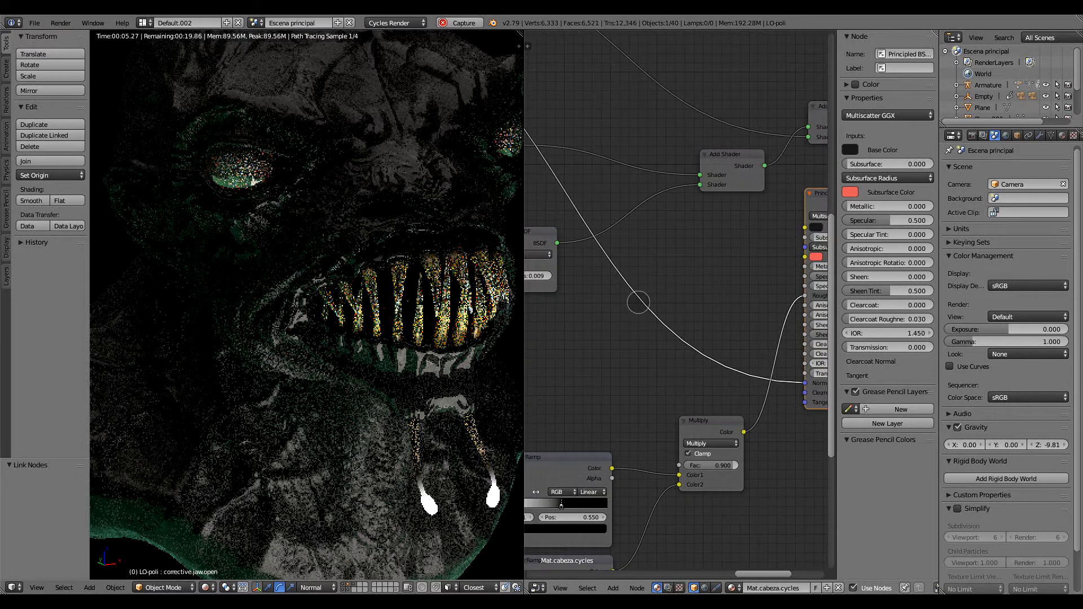
pyautogui.moveTo(647, 294); pyautogui.dragTo(774, 339, button='middle')
pyautogui.moveTo(593, 295); pyautogui.dragTo(640, 422, button='middle')
pyautogui.scroll(-8, 600, 389)
pyautogui.click(527, 173)
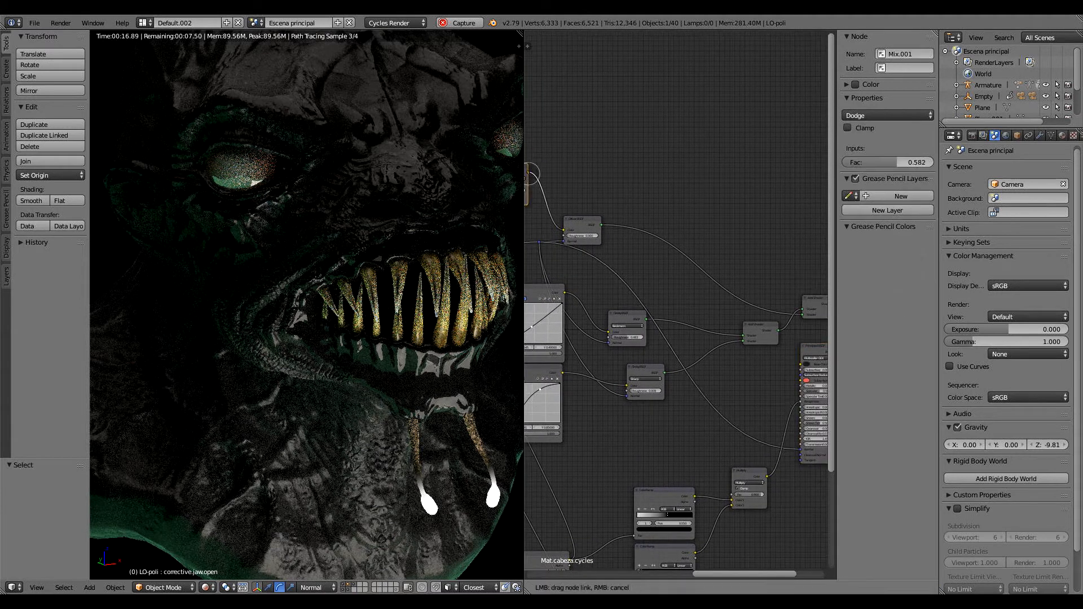
pyautogui.moveTo(528, 172)
pyautogui.mouseDown()
pyautogui.moveTo(709, 338)
pyautogui.moveTo(801, 363)
pyautogui.mouseUp()
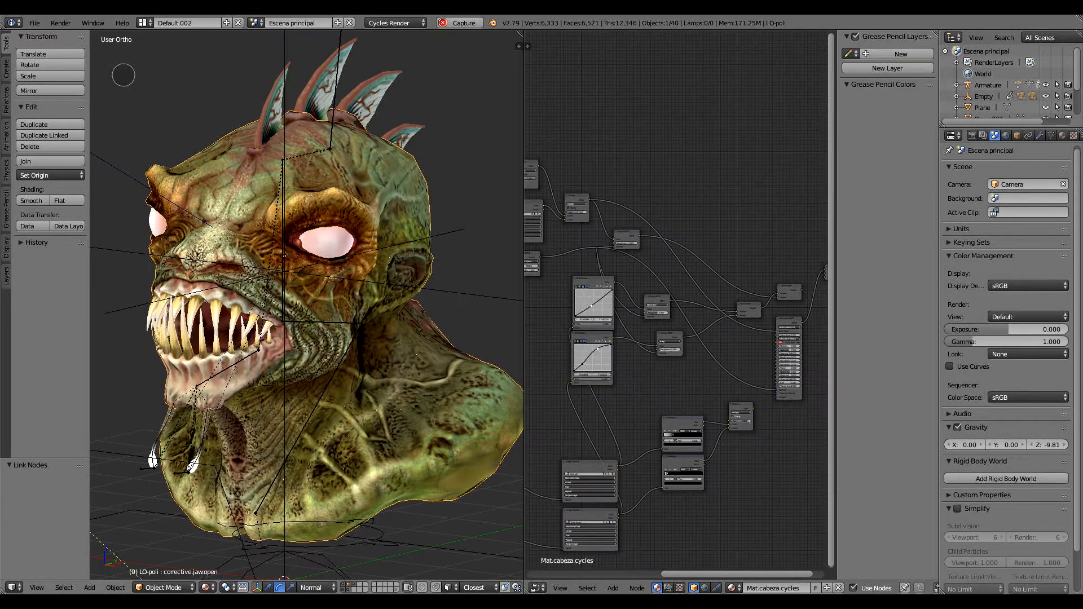
# Examine the coloured head from the front and the node connections around the Principled BSDF.
pyautogui.scroll(3, 675, 297)
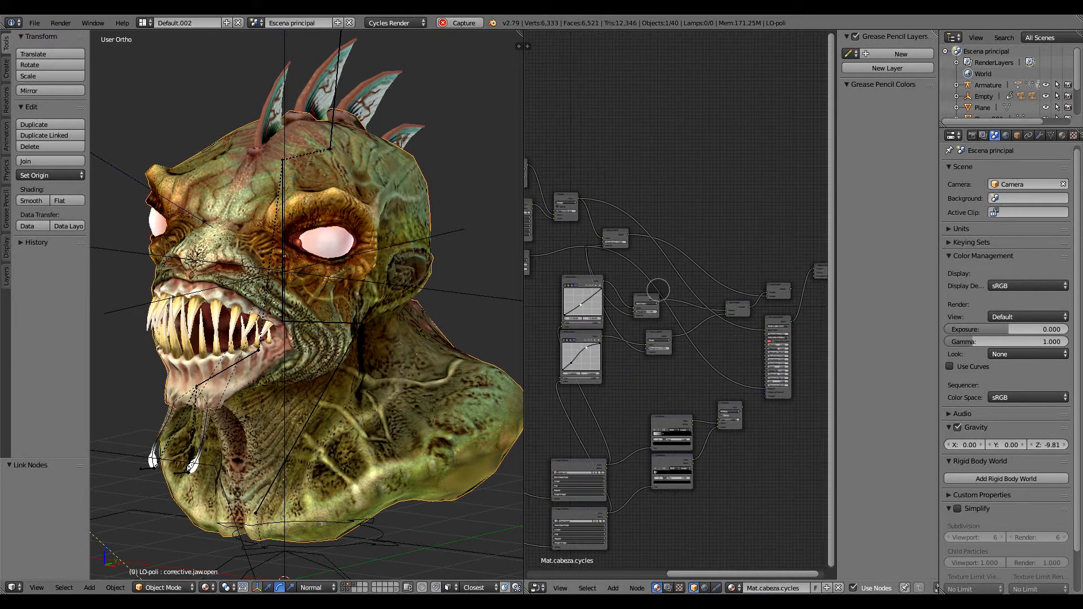
pyautogui.moveTo(429, 294); pyautogui.dragTo(400, 327, button='middle')
pyautogui.moveTo(747, 300); pyautogui.dragTo(632, 325, button='middle')
pyautogui.moveTo(496, 307); pyautogui.dragTo(375, 281, button='middle')
pyautogui.scroll(4, 376, 281)
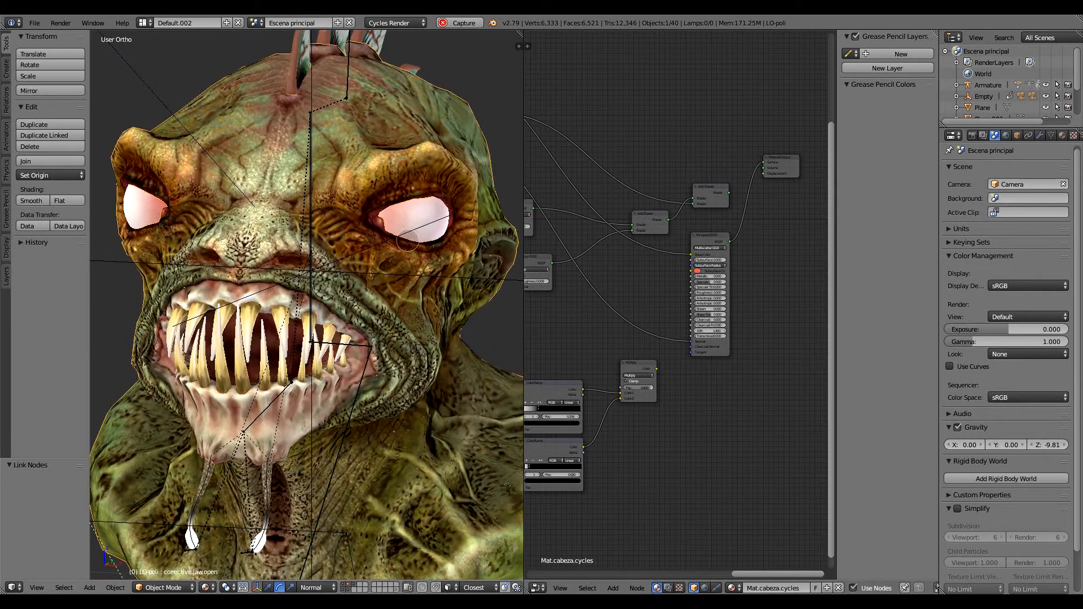
pyautogui.moveTo(628, 283); pyautogui.dragTo(828, 276, button='middle')
pyautogui.moveTo(682, 320); pyautogui.dragTo(583, 298, button='middle')
pyautogui.moveTo(759, 288); pyautogui.dragTo(686, 355, button='middle')
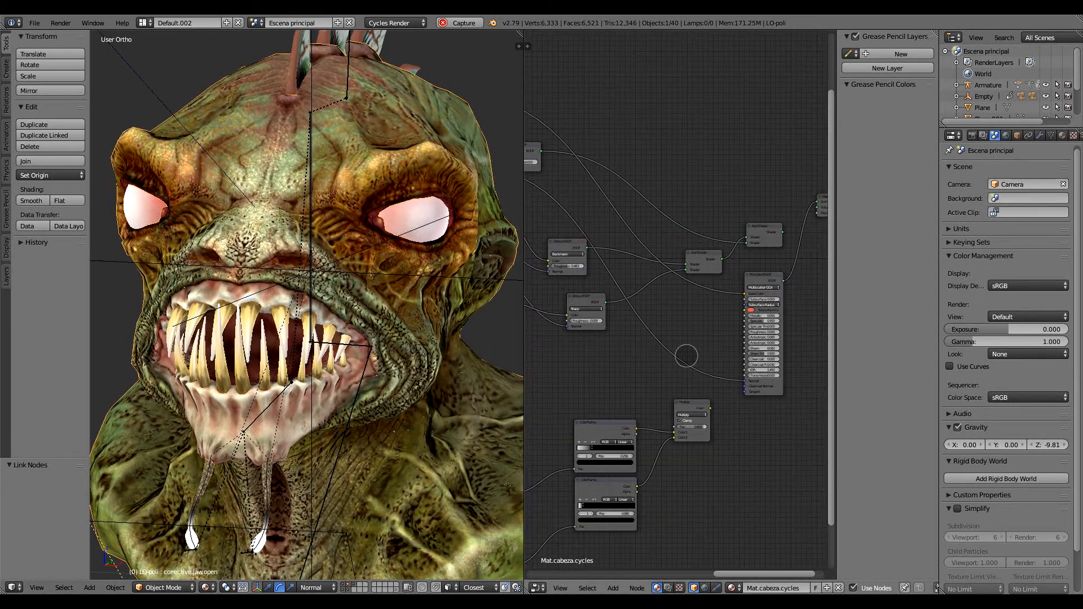
# Delete both leftover Add Shader nodes above the Principled BSDF.
pyautogui.scroll(8, 764, 313)
pyautogui.moveTo(745, 243); pyautogui.dragTo(684, 302, button='middle')
pyautogui.click(698, 214)
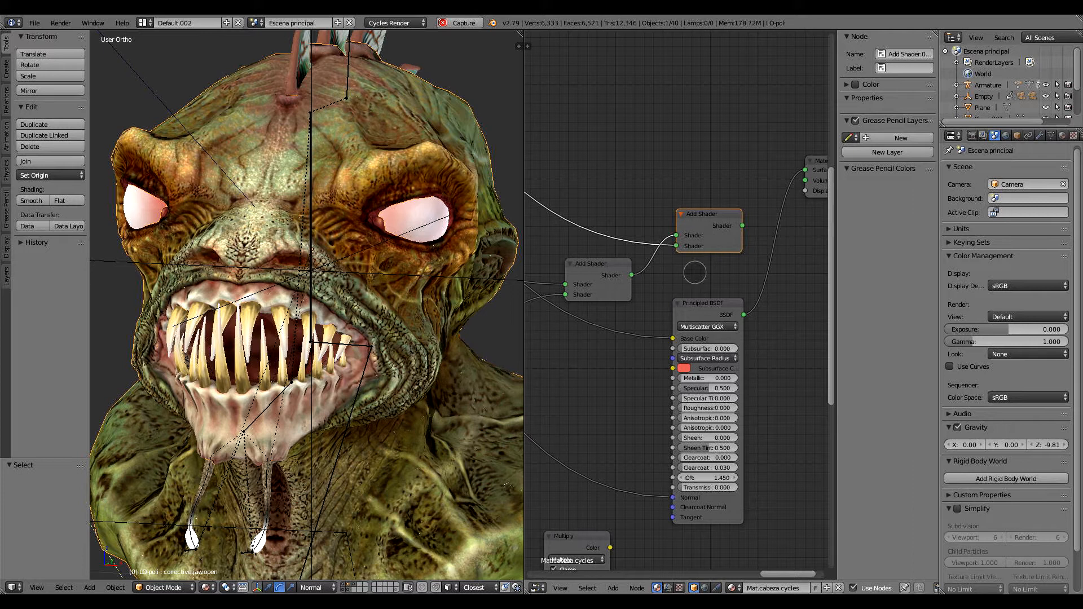
pyautogui.press('x')
pyautogui.click(591, 270)
pyautogui.press('x')
# Delete the Sharp and Beckmann Glossy BSDF nodes from the old shader setup.
pyautogui.moveTo(555, 359); pyautogui.dragTo(882, 308, button='middle')
pyautogui.click(686, 296)
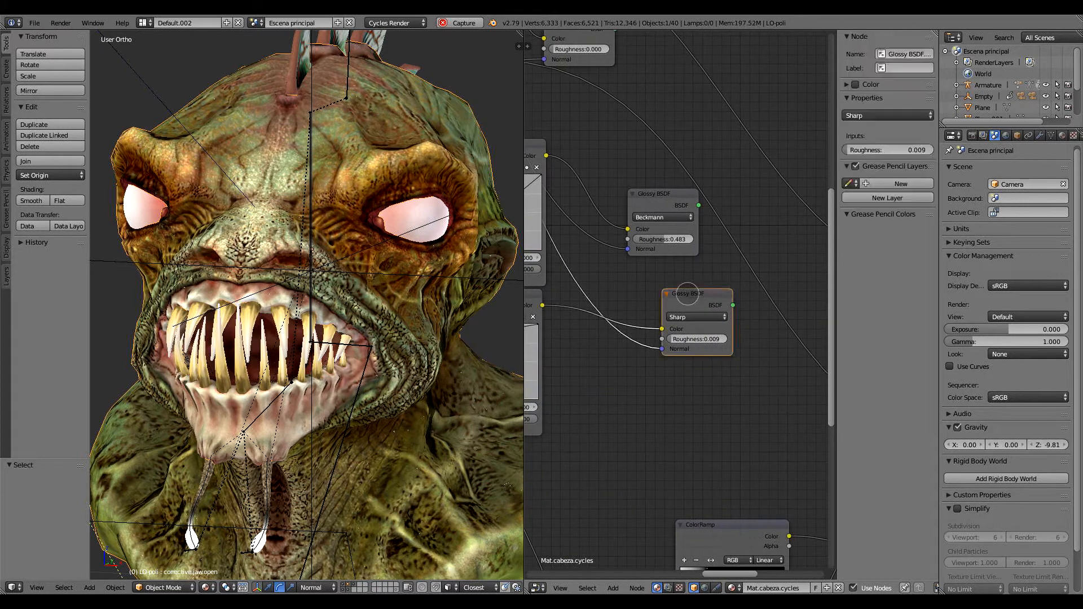
pyautogui.press('x')
pyautogui.click(672, 194)
pyautogui.press('x')
# Delete the two unused RGB Curves nodes above the spec and rough image textures.
pyautogui.moveTo(607, 292); pyautogui.dragTo(676, 289, button='middle')
pyautogui.moveTo(608, 254); pyautogui.dragTo(688, 255, button='middle')
pyautogui.moveTo(751, 151); pyautogui.dragTo(685, 331, button='middle')
pyautogui.moveTo(674, 407); pyautogui.dragTo(739, 263, button='middle')
pyautogui.scroll(-3, 750, 310)
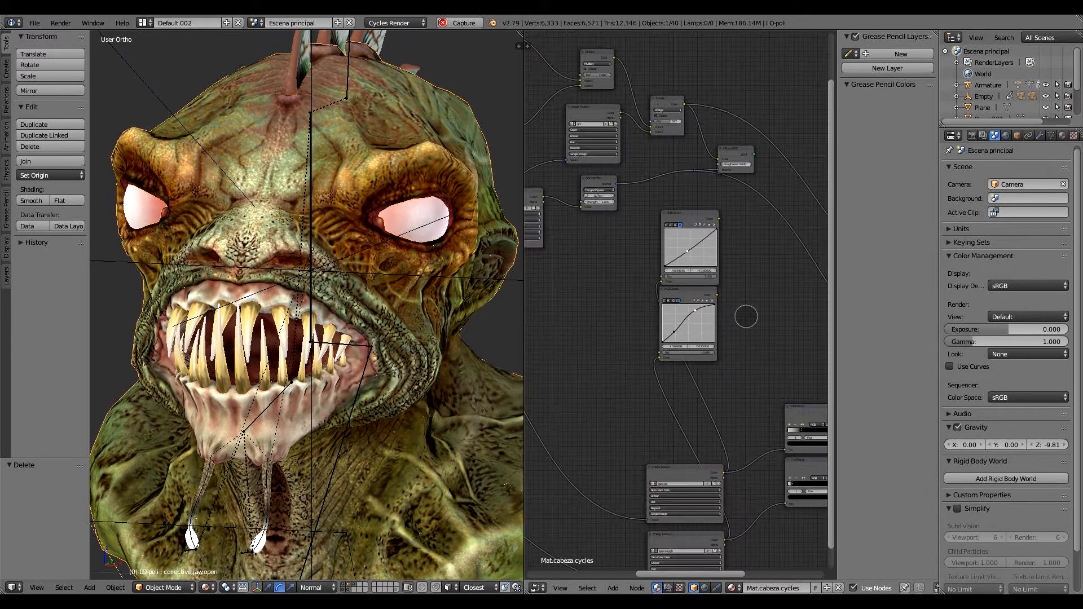
pyautogui.moveTo(750, 314); pyautogui.dragTo(744, 214, button='middle')
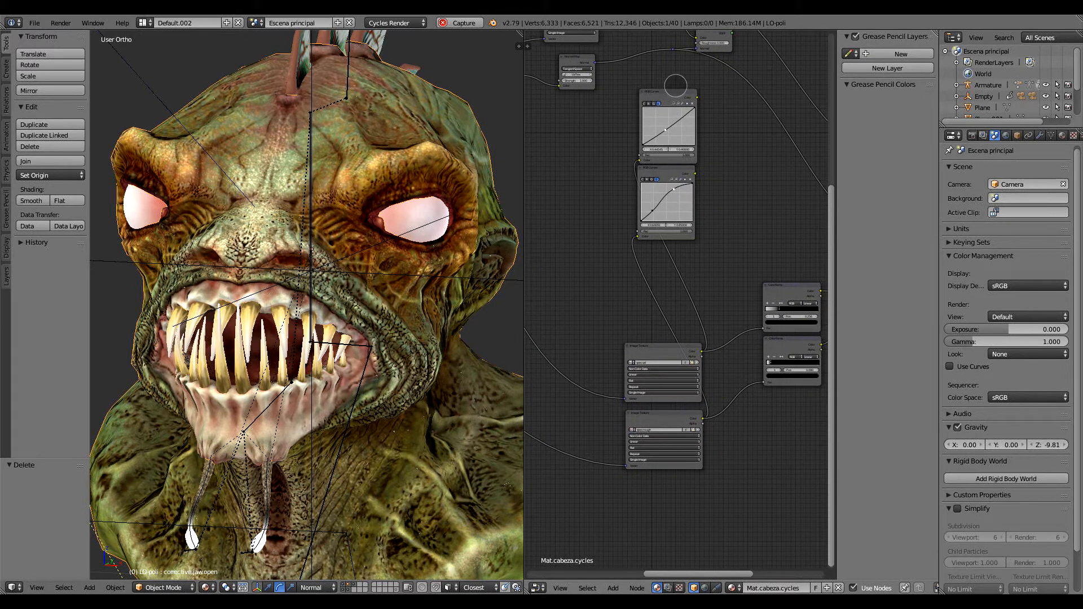
pyautogui.click(675, 90)
pyautogui.press('x')
pyautogui.click(664, 172)
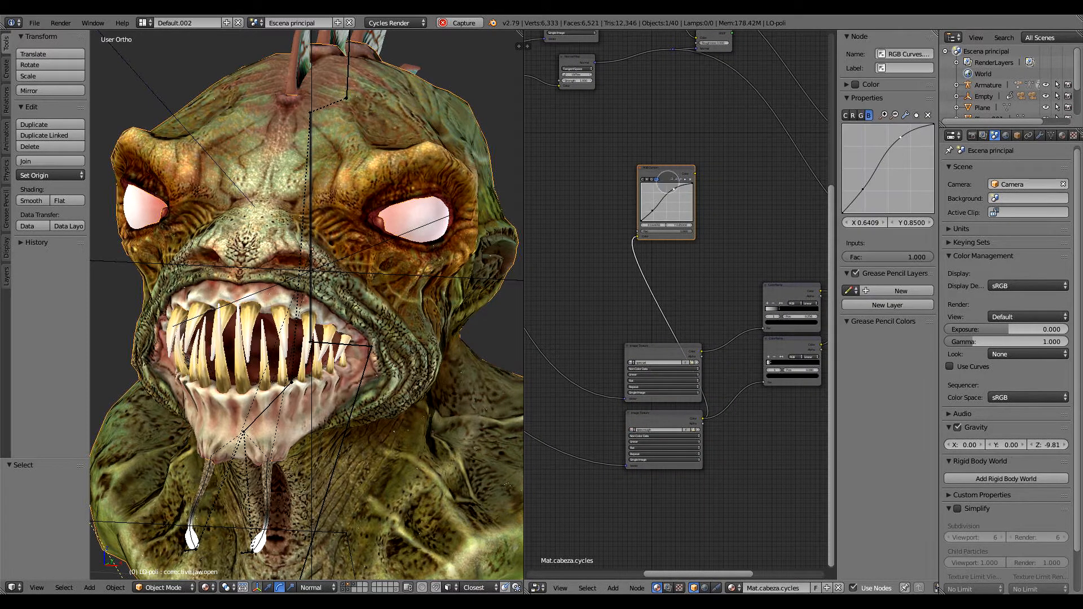
pyautogui.press('x')
# Delete the old Diffuse BSDF node beside the Dodge mix node.
pyautogui.moveTo(685, 154); pyautogui.dragTo(611, 316, button='middle')
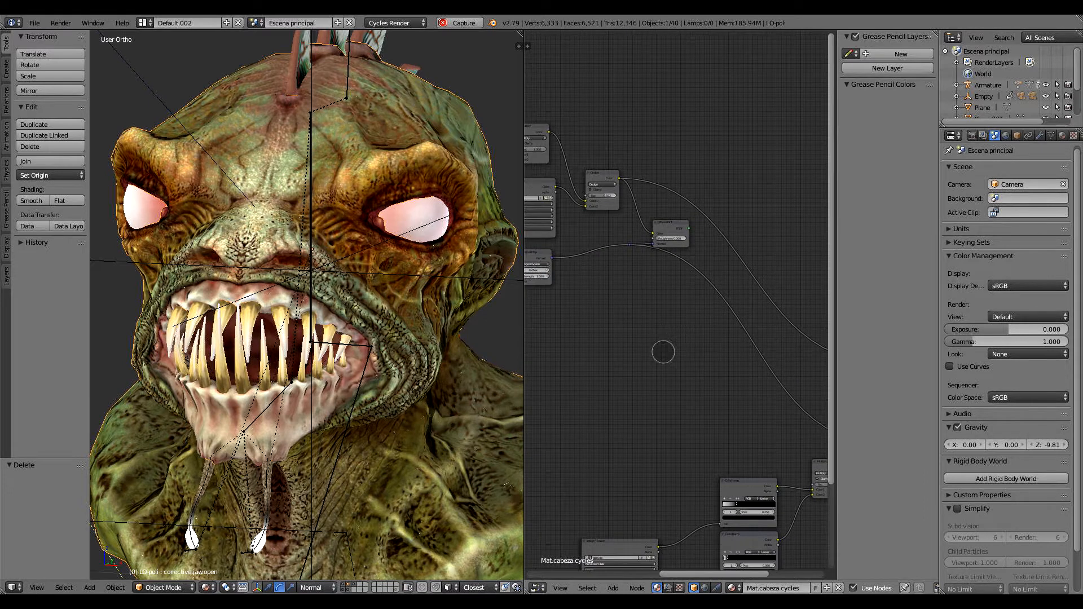
pyautogui.moveTo(663, 352); pyautogui.dragTo(689, 271, button='middle')
pyautogui.scroll(3, 641, 322)
pyautogui.moveTo(651, 310); pyautogui.dragTo(664, 308, button='middle')
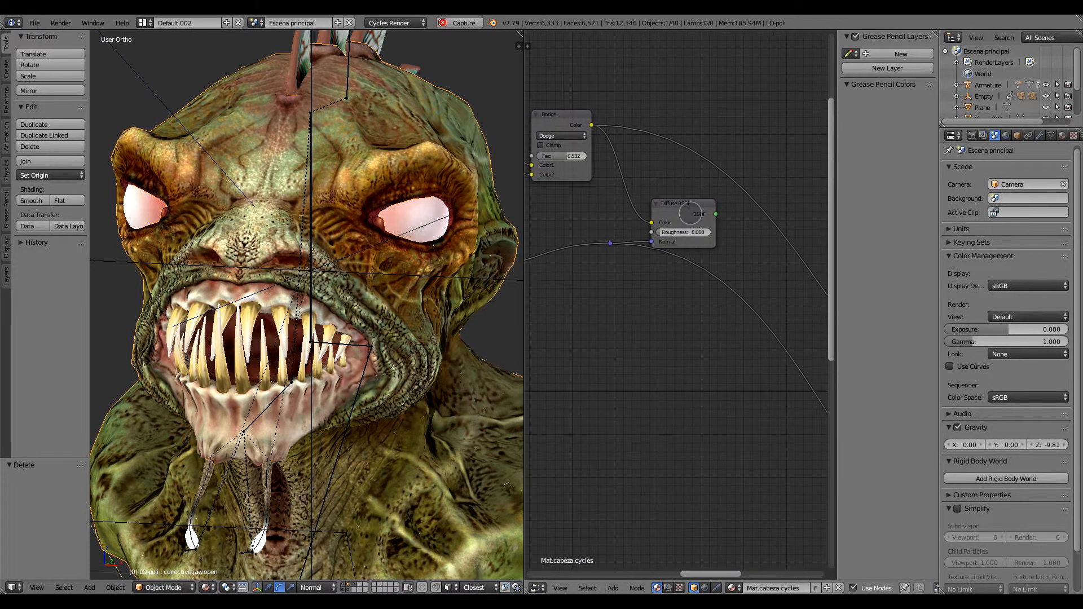
pyautogui.click(689, 212)
pyautogui.press('x')
# Move the Principled BSDF and Material Output nodes closer to the Dodge mix node.
pyautogui.scroll(-4, 653, 391)
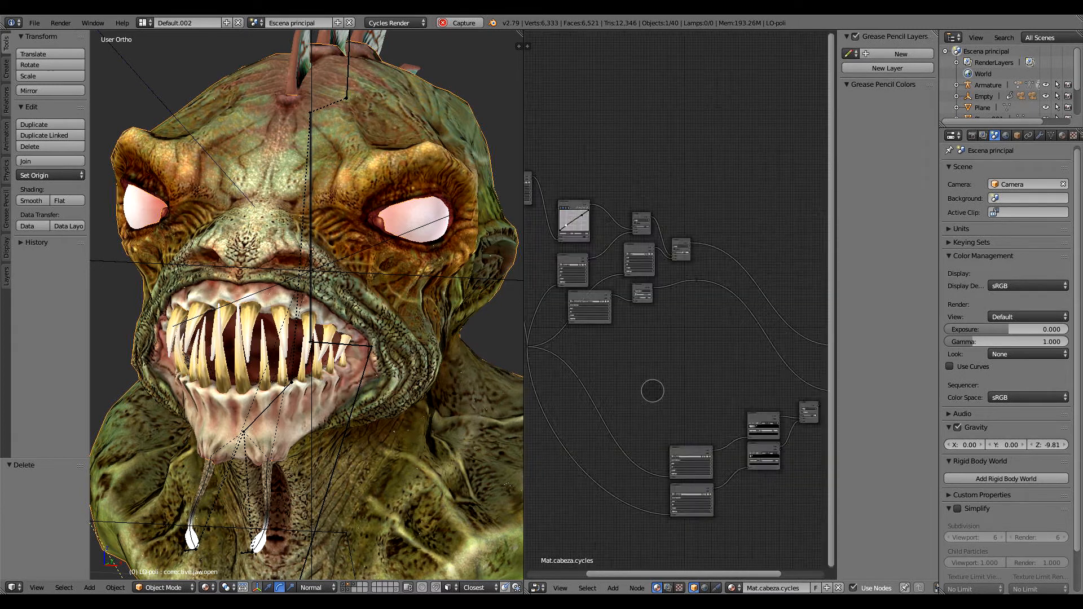
pyautogui.moveTo(653, 392); pyautogui.dragTo(596, 283, button='middle')
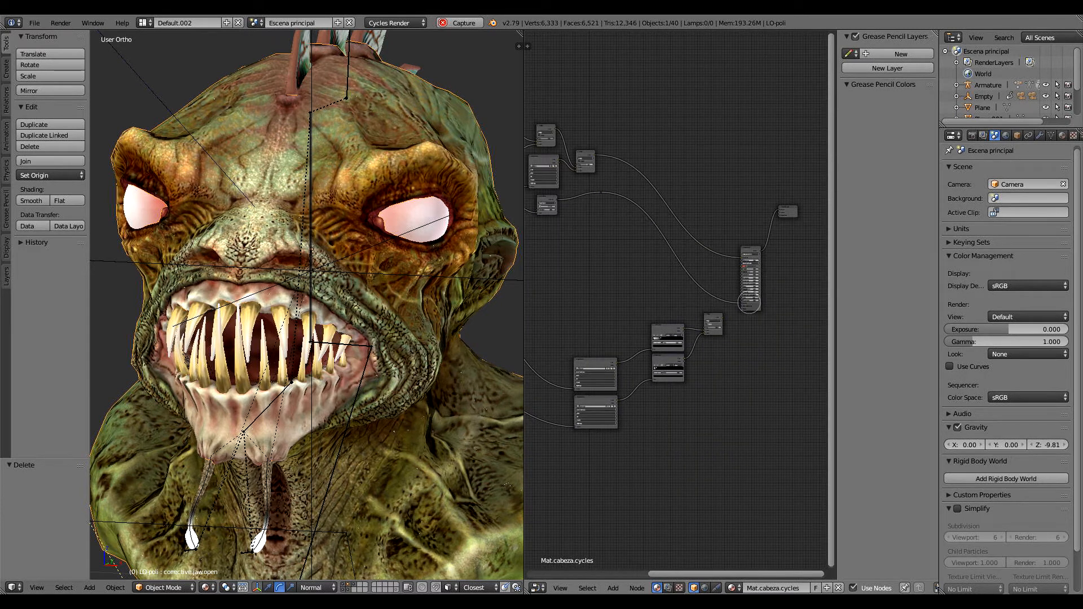
pyautogui.click(748, 251)
pyautogui.moveTo(748, 251); pyautogui.dragTo(658, 165)
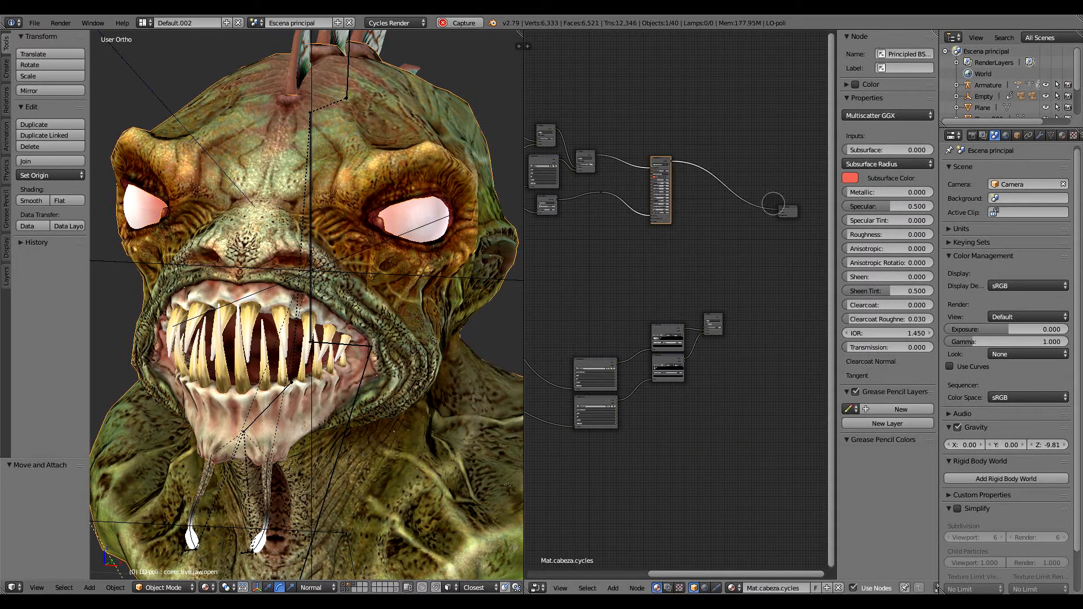
pyautogui.moveTo(788, 207); pyautogui.dragTo(697, 161)
# Link the Normal Map directly to the Principled BSDF's Normal input and delete the leftover reroute point.
pyautogui.scroll(8, 565, 263)
pyautogui.moveTo(566, 264); pyautogui.dragTo(618, 271, button='middle')
pyautogui.scroll(2, 638, 268)
pyautogui.scroll(-1, 619, 271)
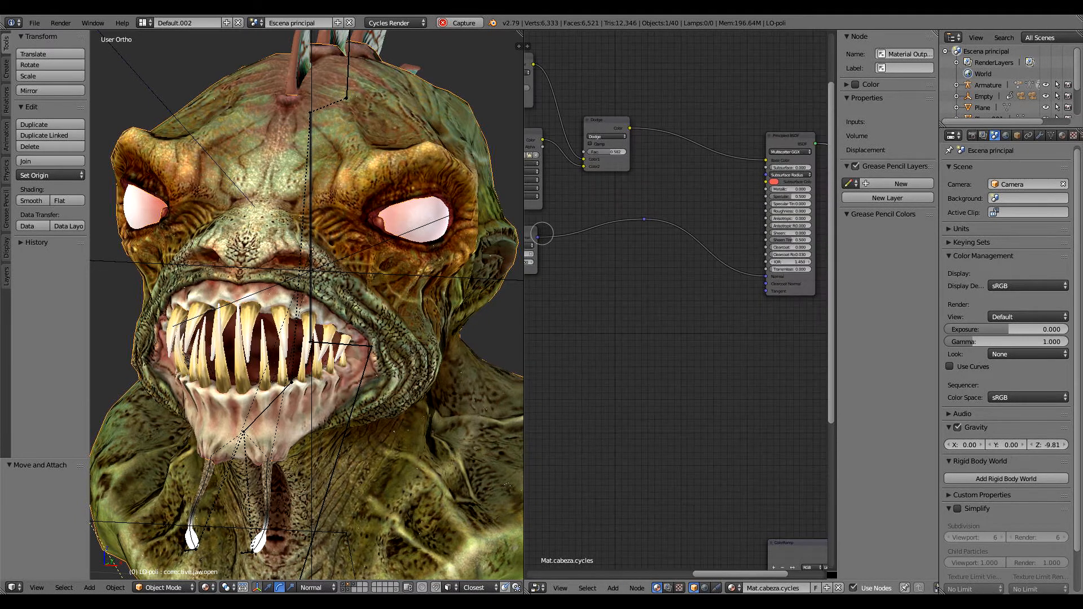
pyautogui.moveTo(539, 237); pyautogui.dragTo(766, 277)
pyautogui.click(644, 219)
pyautogui.press('x')
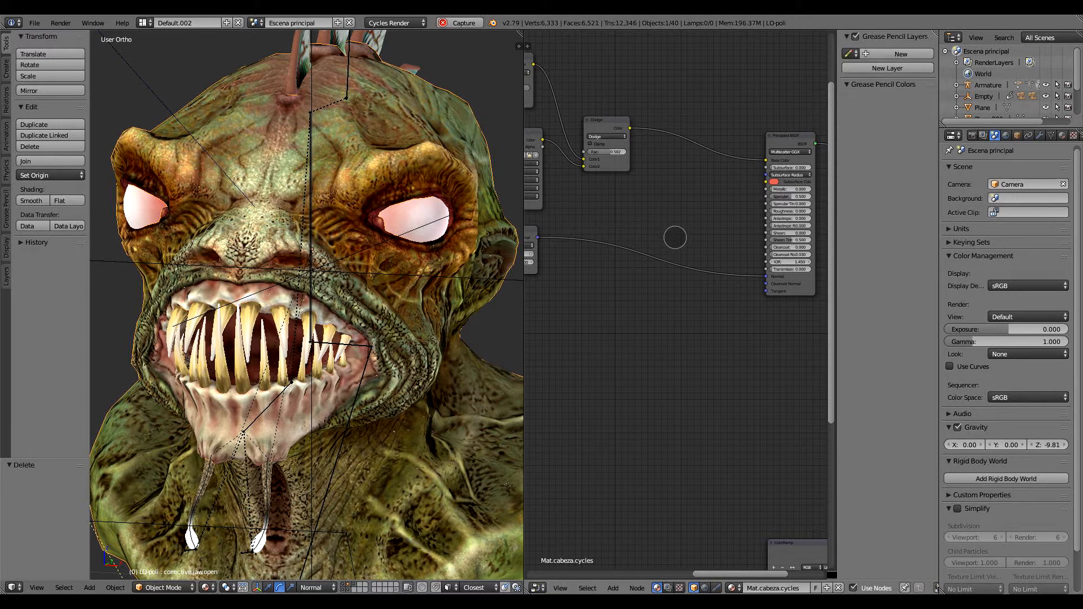
# Tidy the placement of the skin diffuse and normal map Image Texture nodes.
pyautogui.scroll(-2, 675, 237)
pyautogui.keyDown('ctrl'); pyautogui.hscroll(-5, 665, 337); pyautogui.keyUp('ctrl')
pyautogui.moveTo(745, 367); pyautogui.dragTo(772, 427, button='middle')
pyautogui.moveTo(670, 276); pyautogui.dragTo(701, 261)
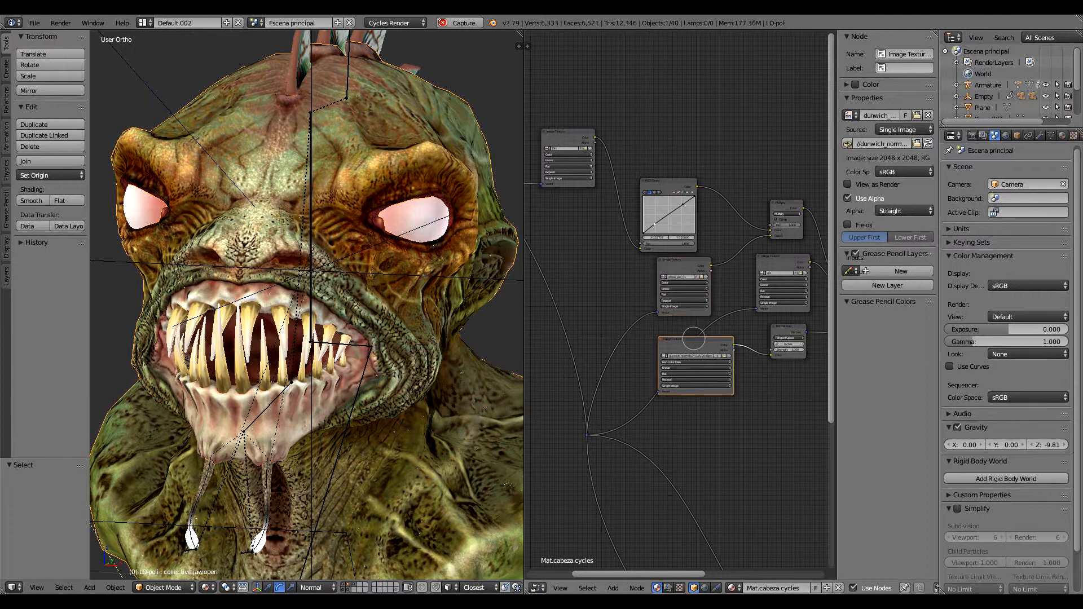
pyautogui.click(686, 344)
pyautogui.press('Home')
pyautogui.scroll(3, 692, 306)
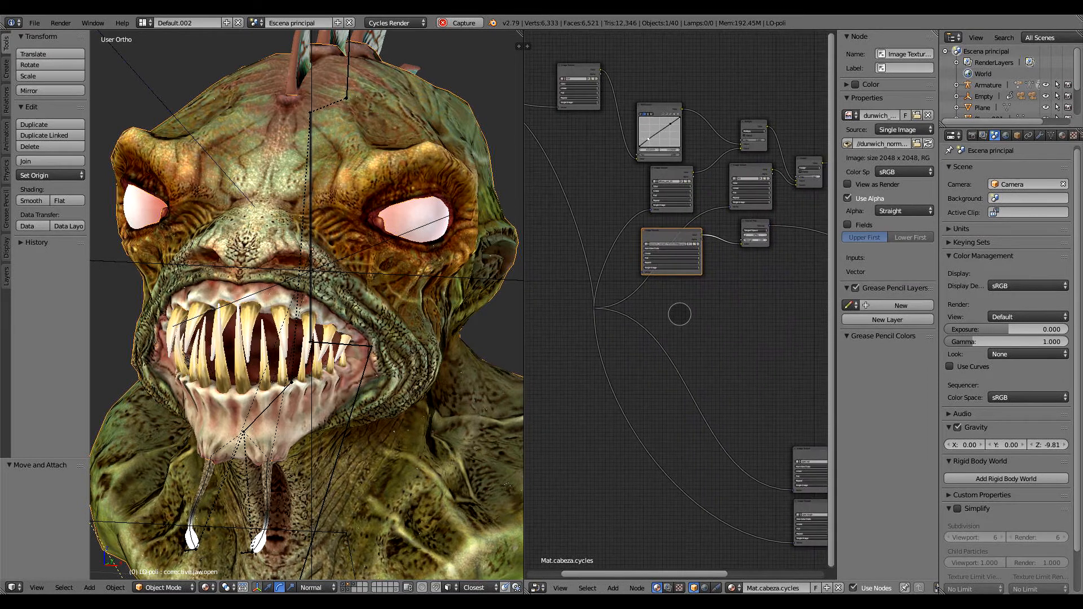
pyautogui.moveTo(668, 346); pyautogui.dragTo(648, 322, button='middle')
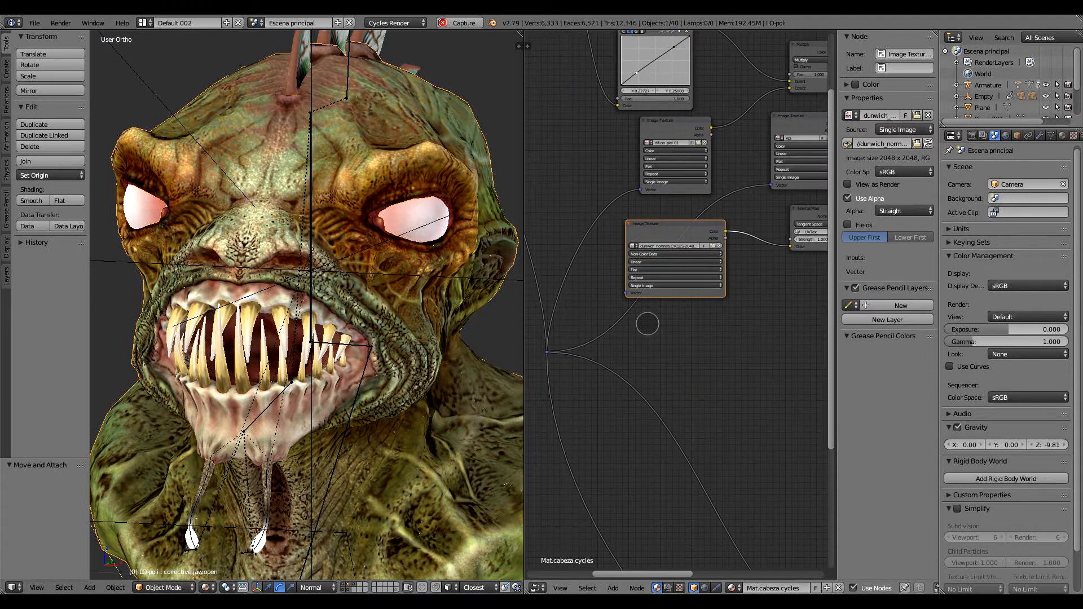
# Move the spec and rough textures, their ColorRamps and the Multiply node together to just below the Normal Map node.
pyautogui.scroll(3, 689, 363)
pyautogui.moveTo(565, 427); pyautogui.dragTo(650, 411, button='middle')
pyautogui.moveTo(669, 490); pyautogui.dragTo(754, 346, button='middle')
pyautogui.scroll(-7, 744, 384)
pyautogui.moveTo(735, 400); pyautogui.dragTo(713, 380, button='middle')
pyautogui.click(712, 415)
pyautogui.press('Home')
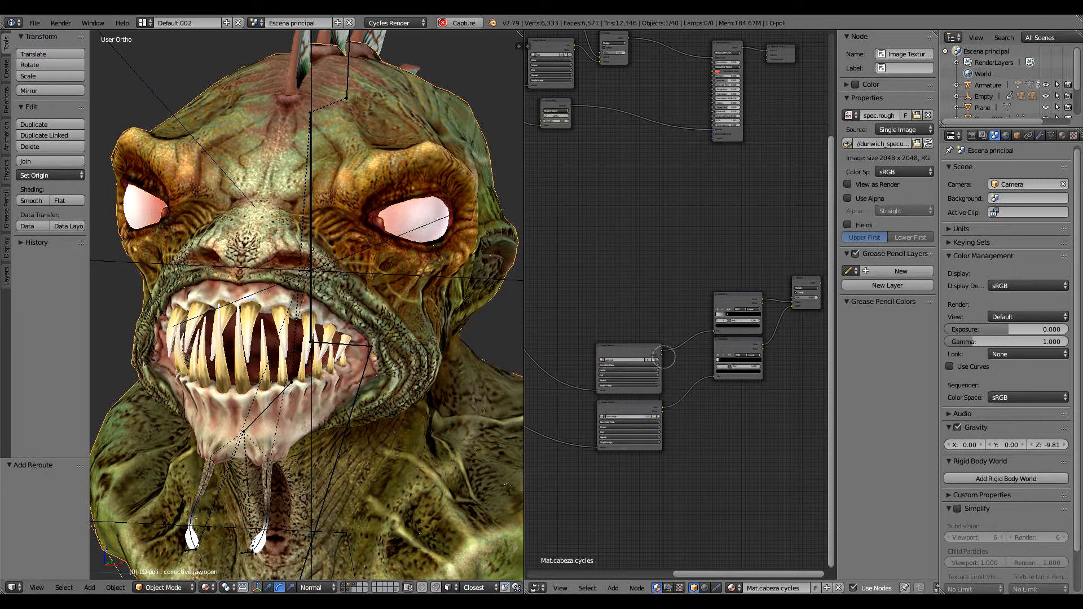
pyautogui.press('b')
pyautogui.moveTo(573, 205); pyautogui.dragTo(825, 481)
pyautogui.moveTo(742, 303); pyautogui.dragTo(628, 171)
pyautogui.click(628, 173)
pyautogui.moveTo(628, 173); pyautogui.dragTo(725, 241, button='middle')
pyautogui.press('g')
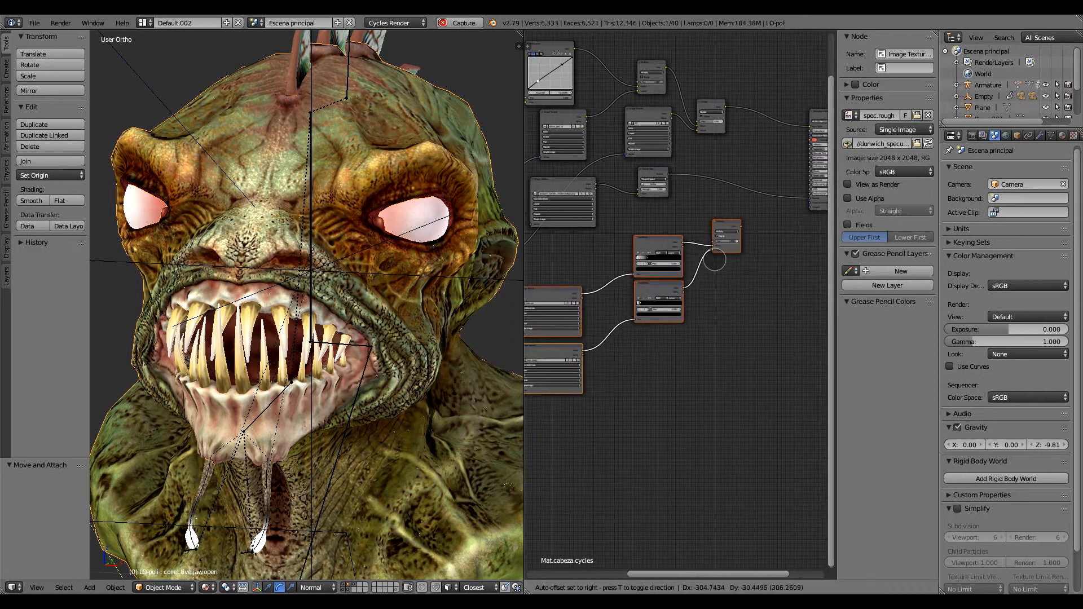
pyautogui.click(724, 259)
# Trace the network back to its start and examine the Attribute node supplying the UVTex coordinates.
pyautogui.moveTo(654, 376); pyautogui.dragTo(603, 470, button='middle')
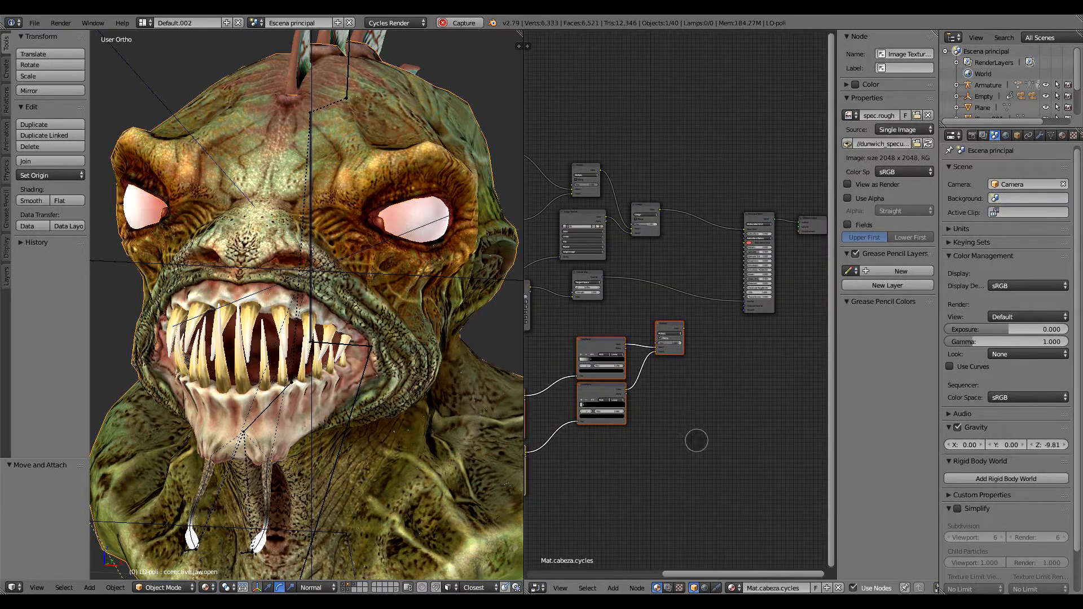
pyautogui.scroll(4, 743, 426)
pyautogui.moveTo(720, 326); pyautogui.dragTo(715, 351, button='middle')
pyautogui.moveTo(567, 283); pyautogui.dragTo(800, 305, button='middle')
pyautogui.moveTo(574, 248); pyautogui.dragTo(716, 269, button='middle')
pyautogui.moveTo(564, 207); pyautogui.dragTo(674, 317, button='middle')
pyautogui.scroll(12, 675, 305)
pyautogui.moveTo(619, 197); pyautogui.dragTo(722, 349, button='middle')
pyautogui.scroll(7, 706, 279)
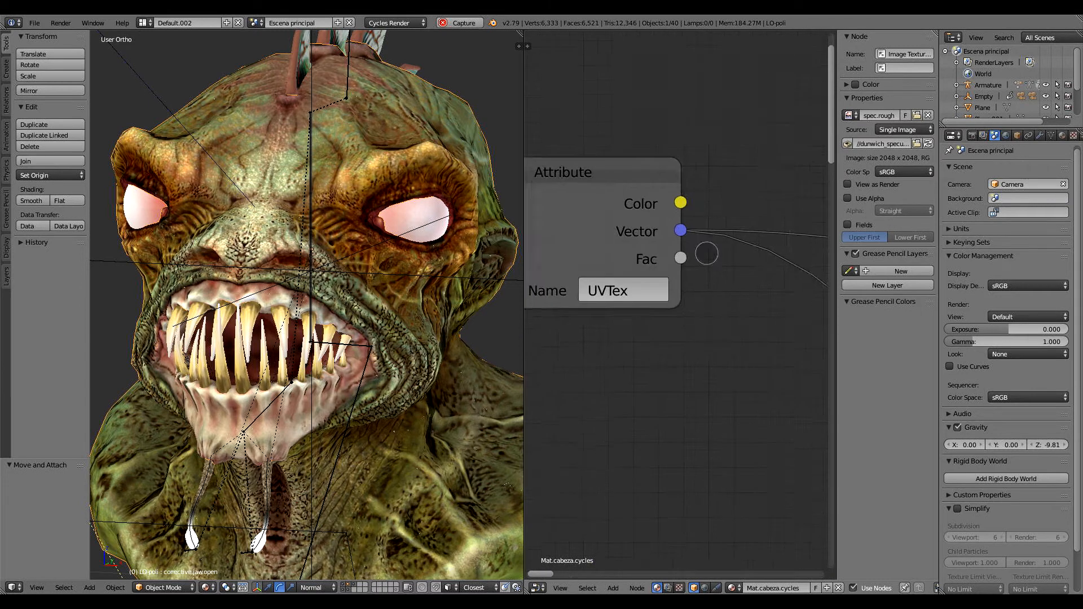
pyautogui.moveTo(706, 251); pyautogui.dragTo(749, 268, button='middle')
pyautogui.scroll(-4, 748, 268)
pyautogui.moveTo(734, 333); pyautogui.dragTo(699, 240, button='middle')
pyautogui.scroll(-3, 699, 267)
pyautogui.scroll(3, 711, 269)
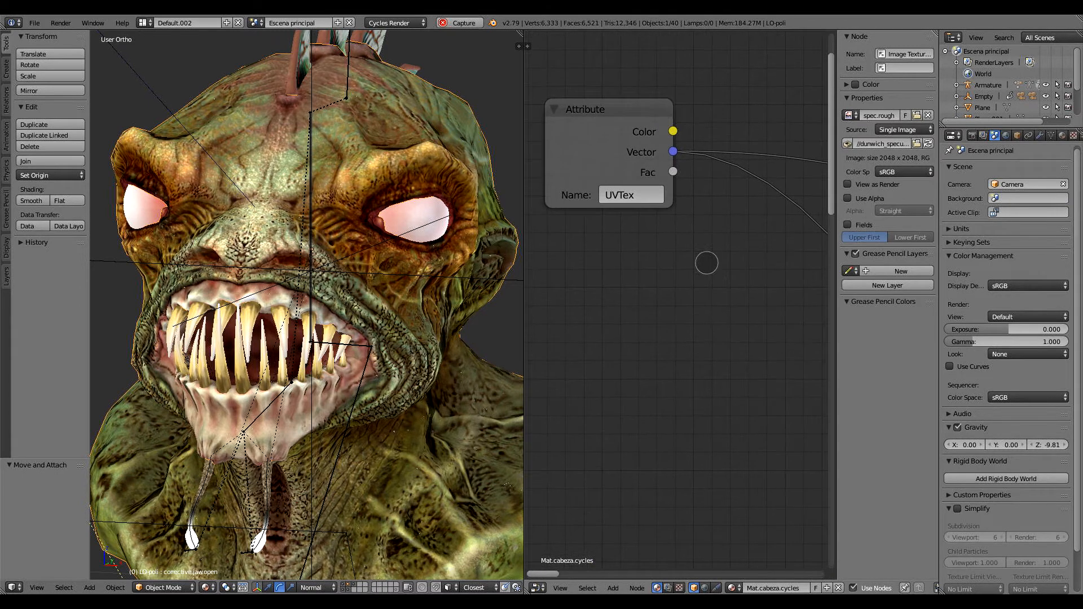
pyautogui.click(623, 140)
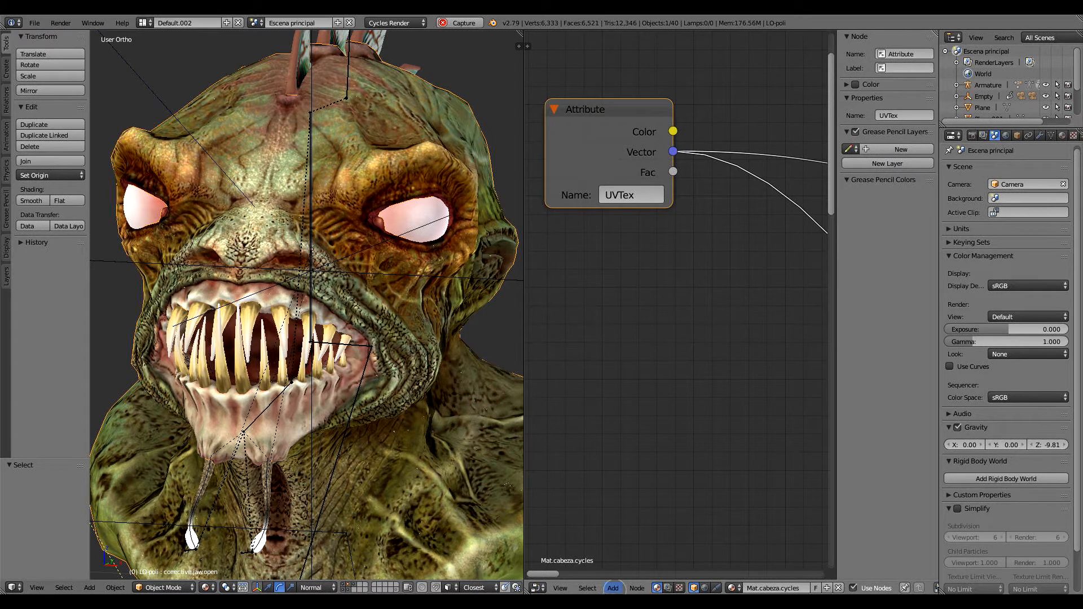
# Add a UV Map input node below the Attribute node and set its UV map to UVTex.
pyautogui.click(613, 588)
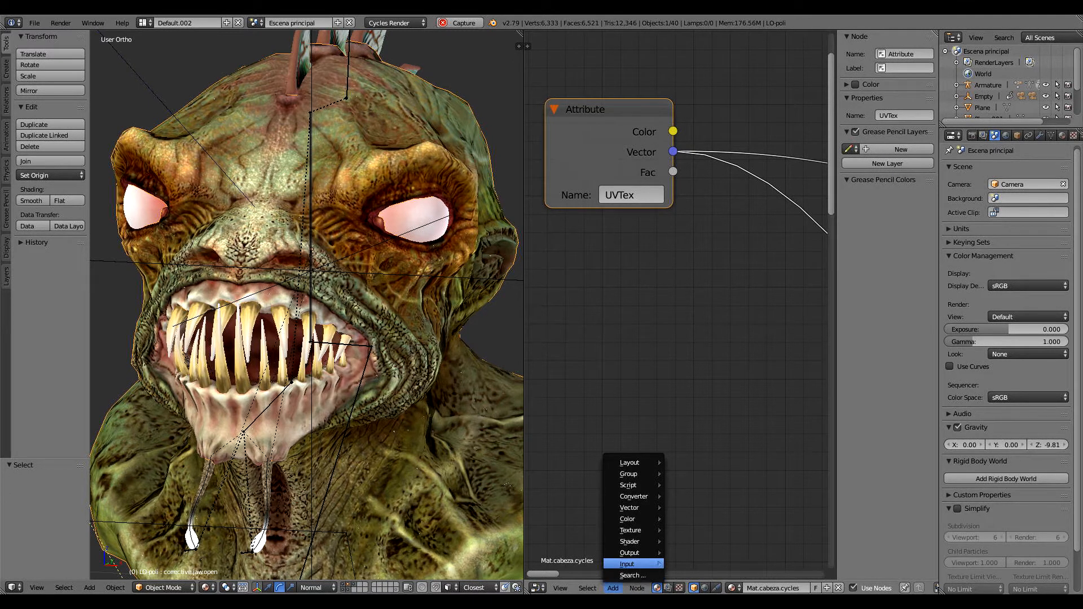
pyautogui.moveTo(627, 565)
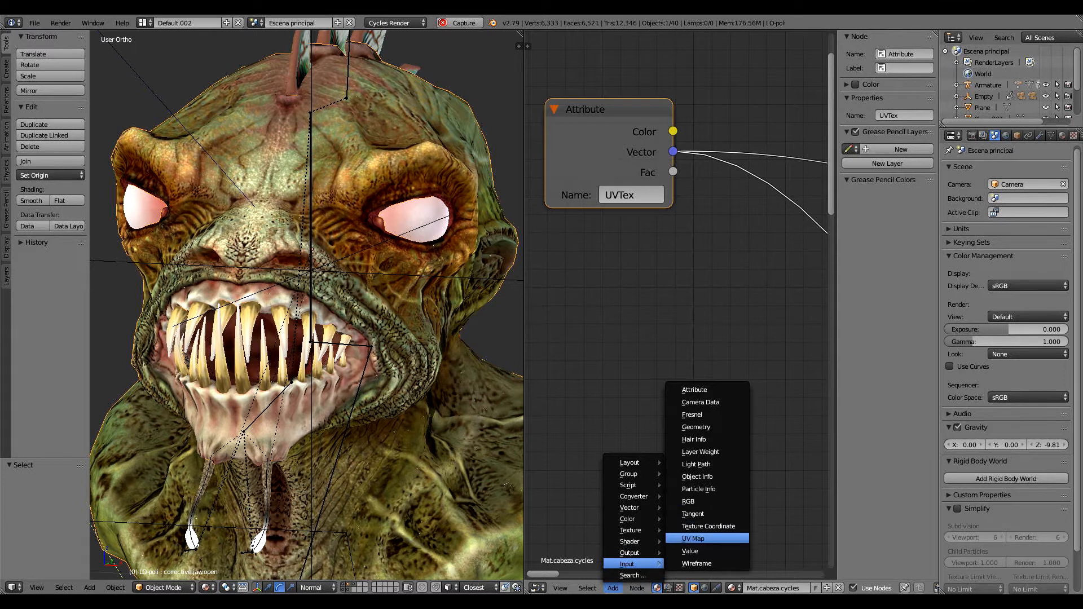
pyautogui.click(693, 539)
pyautogui.click(547, 220)
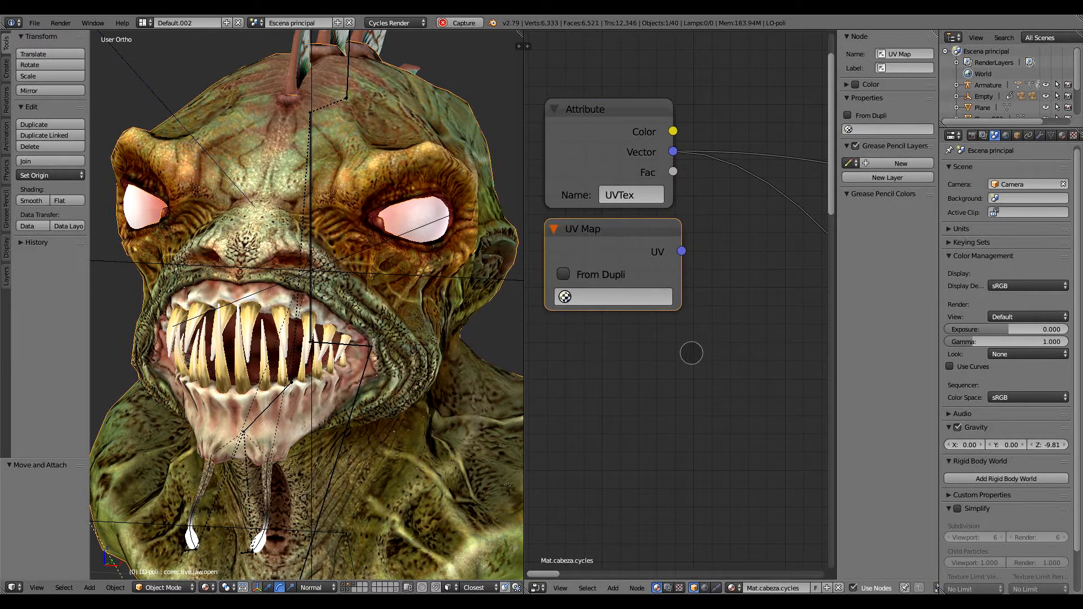
pyautogui.click(583, 297)
pyautogui.click(640, 320)
pyautogui.scroll(-3, 694, 321)
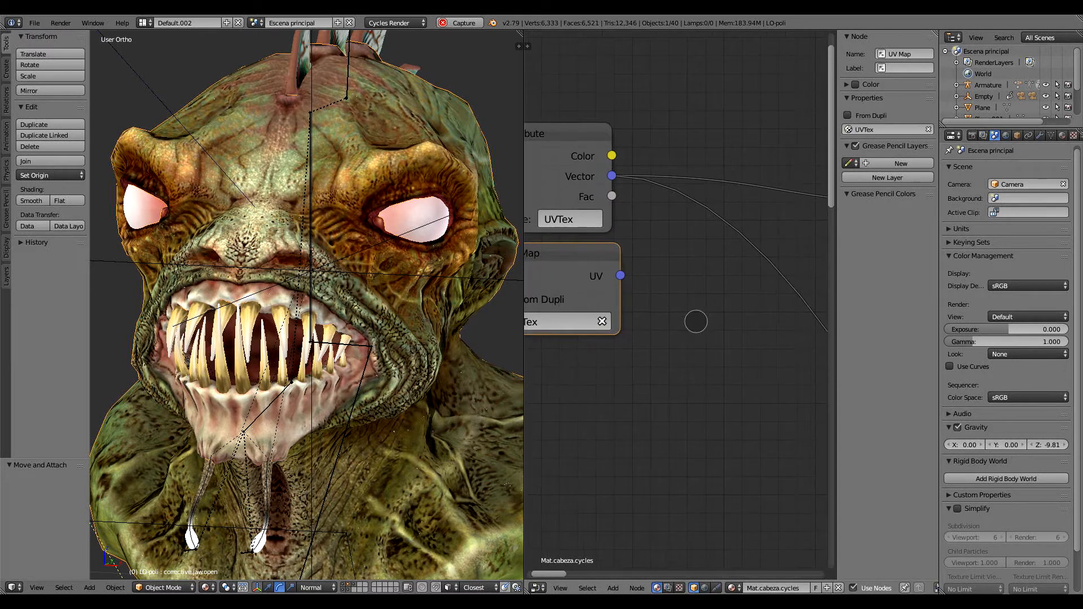
# Link the UV Map output to the Dirt texture and the shared reroute point, replacing the Attribute node, and delete that node.
pyautogui.scroll(-1, 607, 407)
pyautogui.moveTo(597, 363); pyautogui.dragTo(607, 276, button='middle')
pyautogui.moveTo(593, 269); pyautogui.dragTo(745, 237)
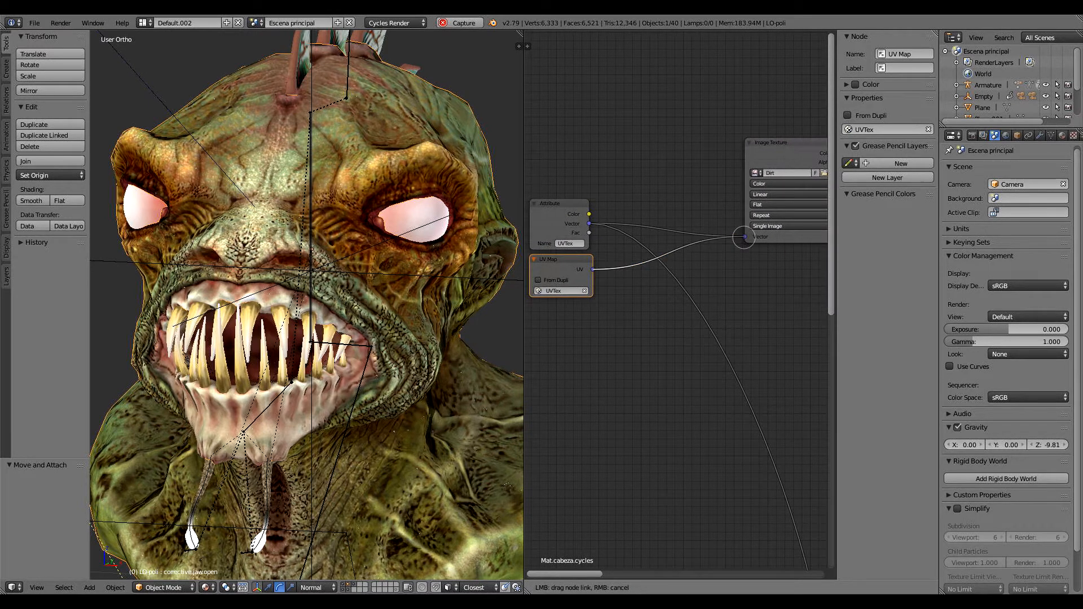
pyautogui.scroll(-3, 677, 391)
pyautogui.moveTo(600, 218); pyautogui.dragTo(713, 418)
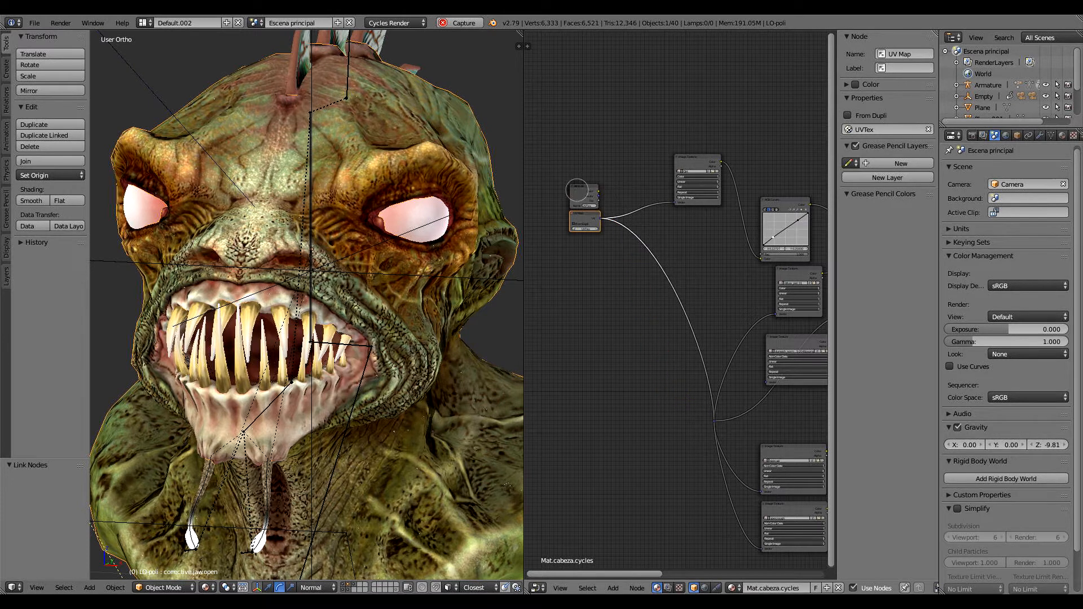
pyautogui.click(577, 190)
pyautogui.press('x')
# Move the UV Map and Dirt Image Texture nodes closer to the RGB Curves node.
pyautogui.scroll(3, 619, 285)
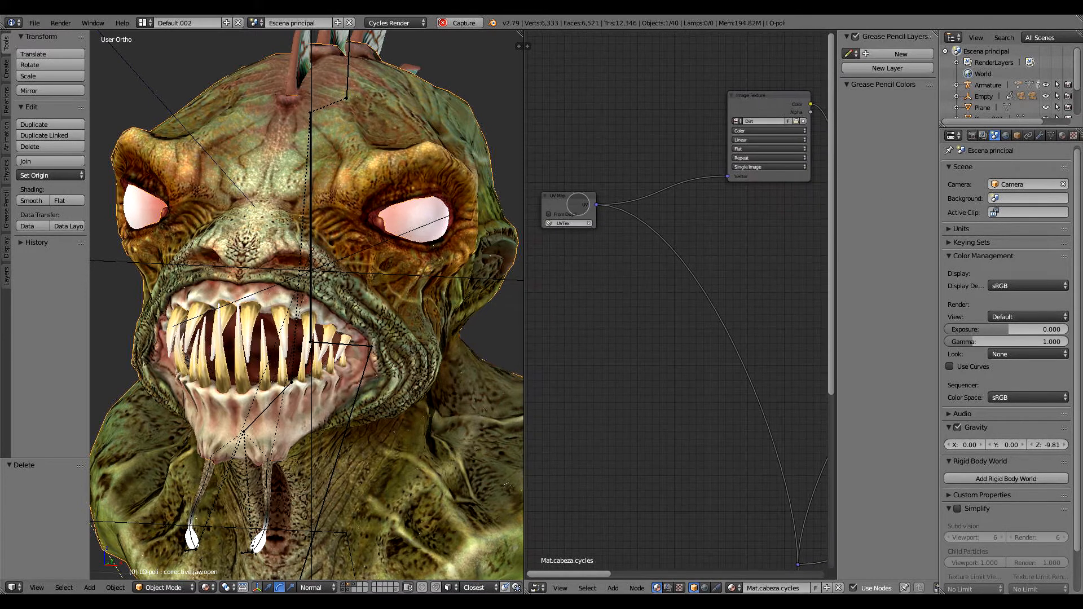
pyautogui.moveTo(578, 205); pyautogui.dragTo(638, 236)
pyautogui.moveTo(757, 251); pyautogui.dragTo(601, 233, button='middle')
pyautogui.click(617, 65)
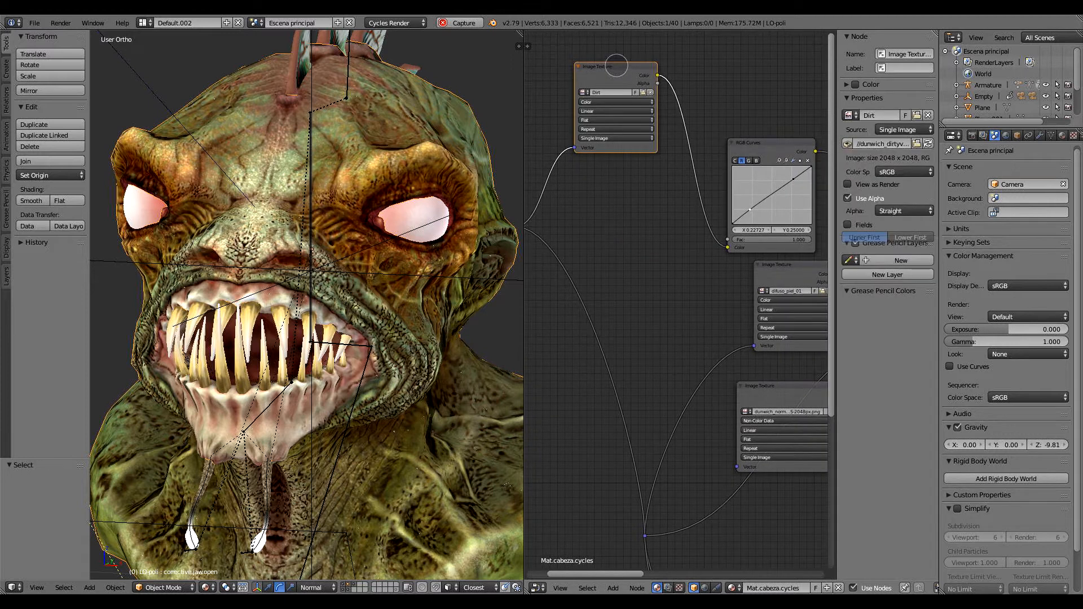
pyautogui.moveTo(617, 66); pyautogui.dragTo(655, 162)
pyautogui.scroll(-3, 546, 237)
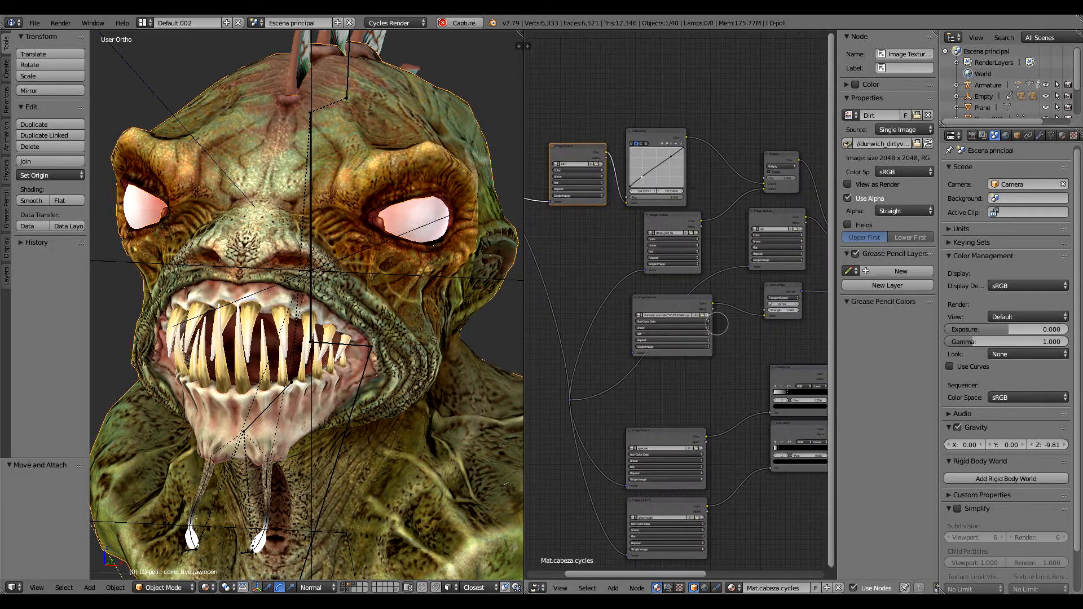
# Replace the Dodge link on the Principled BSDF's Base Color with the Multiply node's Color output.
pyautogui.moveTo(752, 355); pyautogui.dragTo(617, 256, button='middle')
pyautogui.moveTo(784, 343); pyautogui.dragTo(662, 341, button='middle')
pyautogui.moveTo(728, 295); pyautogui.dragTo(698, 321, button='middle')
pyautogui.scroll(6, 685, 313)
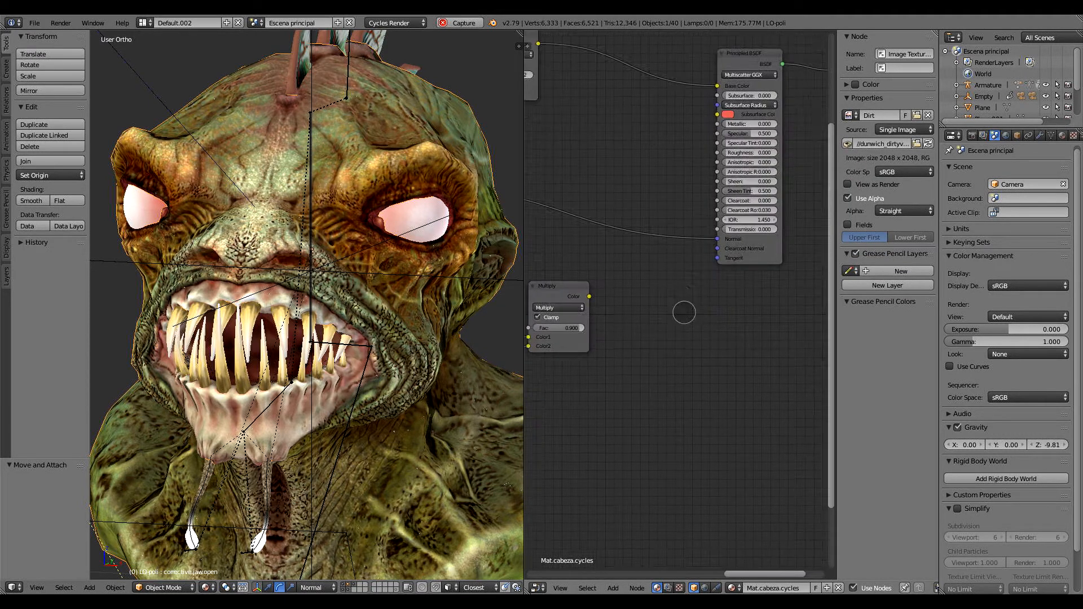
pyautogui.moveTo(649, 131); pyautogui.dragTo(689, 239, button='middle')
pyautogui.moveTo(755, 196); pyautogui.dragTo(738, 212)
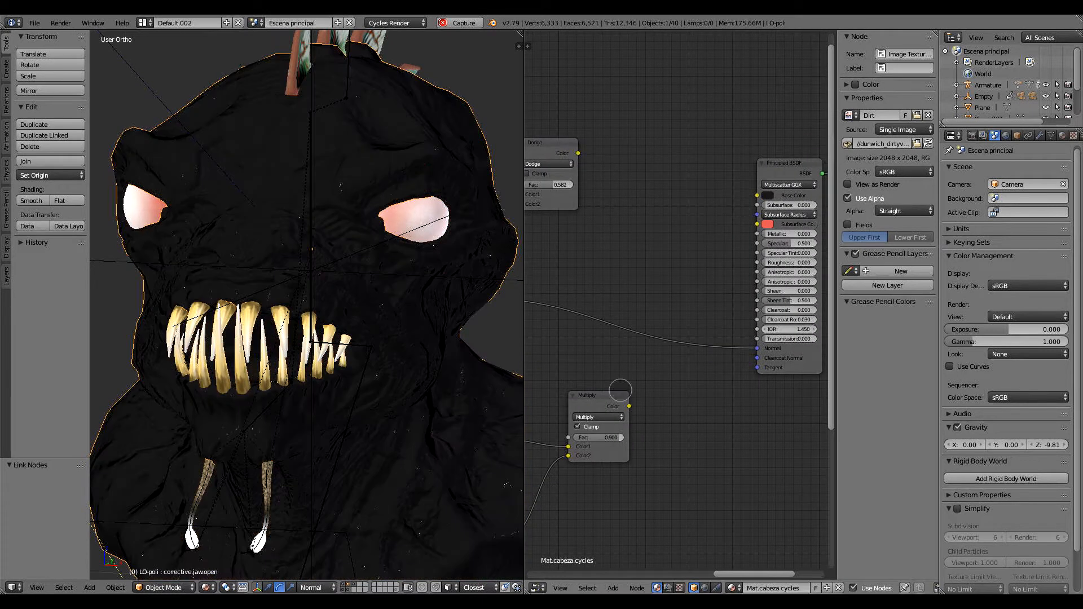
pyautogui.moveTo(629, 406); pyautogui.dragTo(757, 195)
# Examine the multiplied mask around the mouth and eyes alongside both ColorRamp nodes.
pyautogui.moveTo(316, 265); pyautogui.dragTo(349, 204, button='middle')
pyautogui.moveTo(569, 373); pyautogui.dragTo(687, 309, button='middle')
pyautogui.moveTo(635, 441); pyautogui.dragTo(633, 319, button='middle')
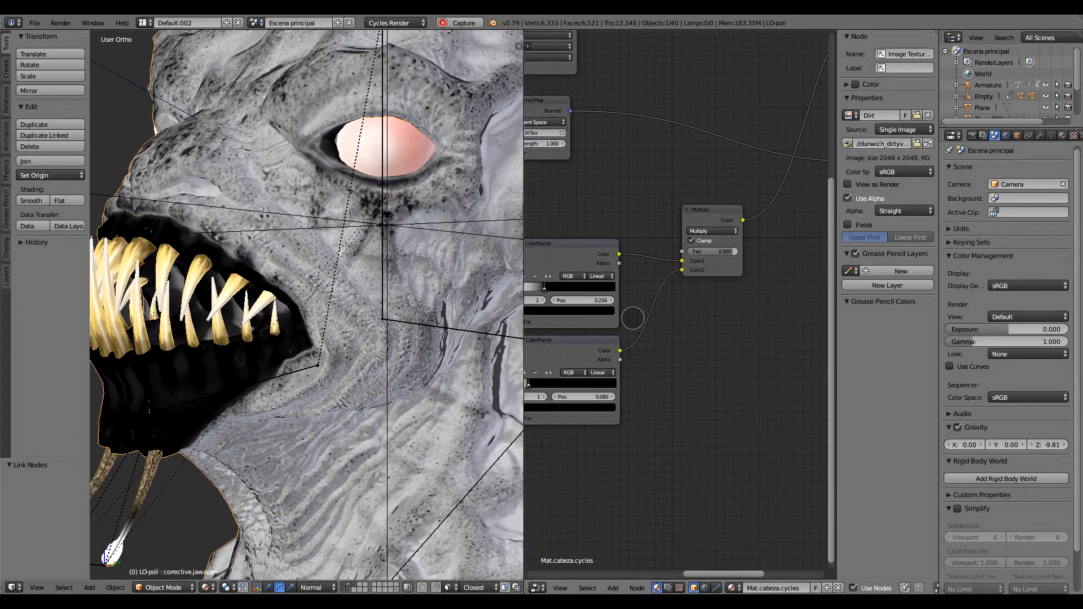
pyautogui.scroll(2, 633, 318)
pyautogui.moveTo(696, 331); pyautogui.dragTo(745, 334, button='middle')
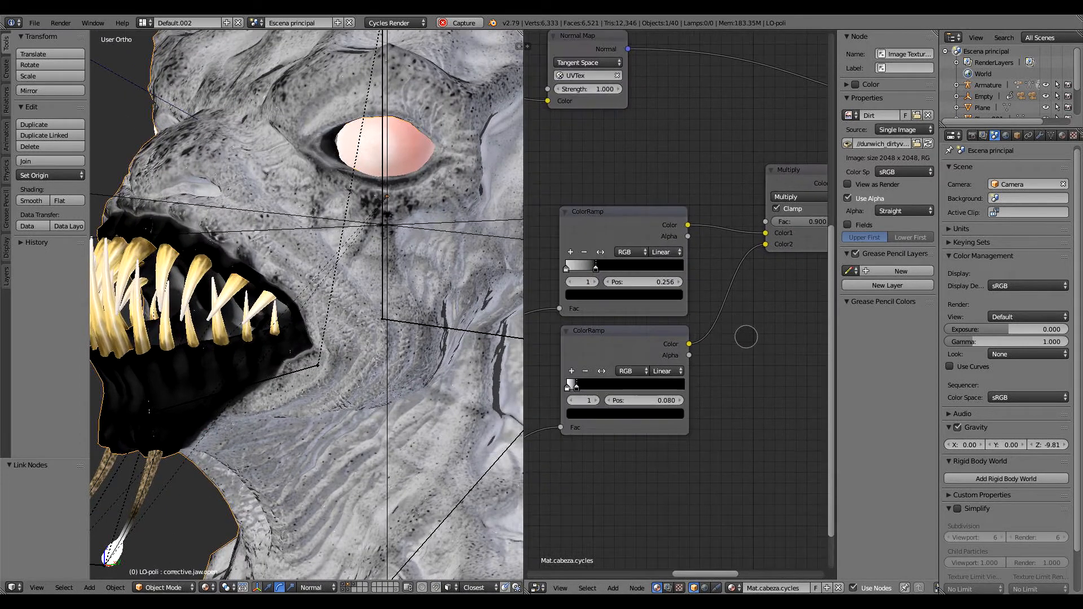
pyautogui.moveTo(252, 373); pyautogui.dragTo(339, 404, button='middle')
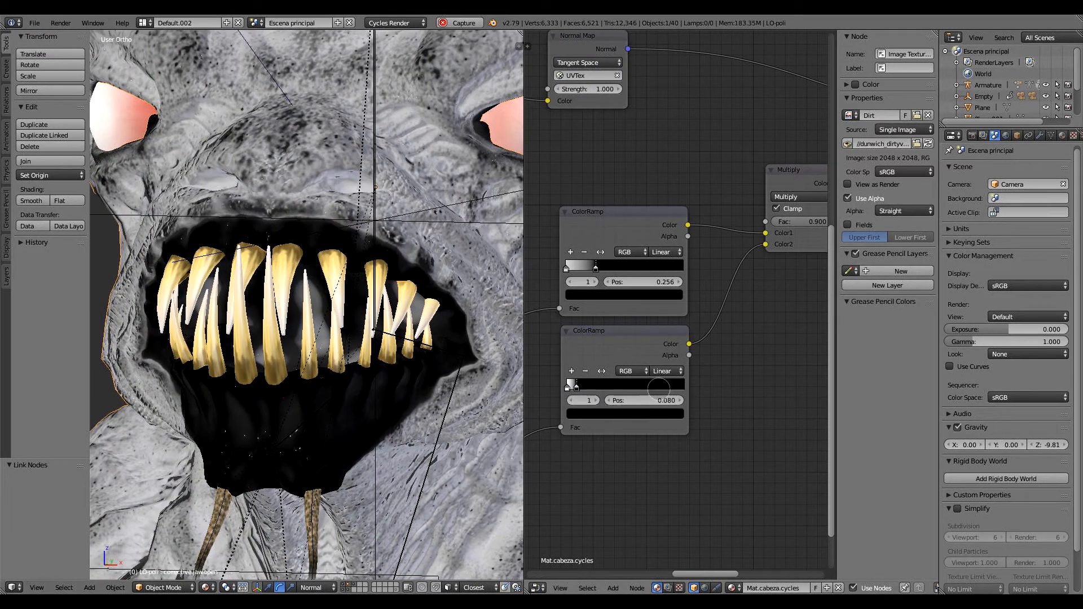
# Lighten the lower ColorRamp's black stop to grey with V 0.432, and select its white stop.
pyautogui.click(622, 415)
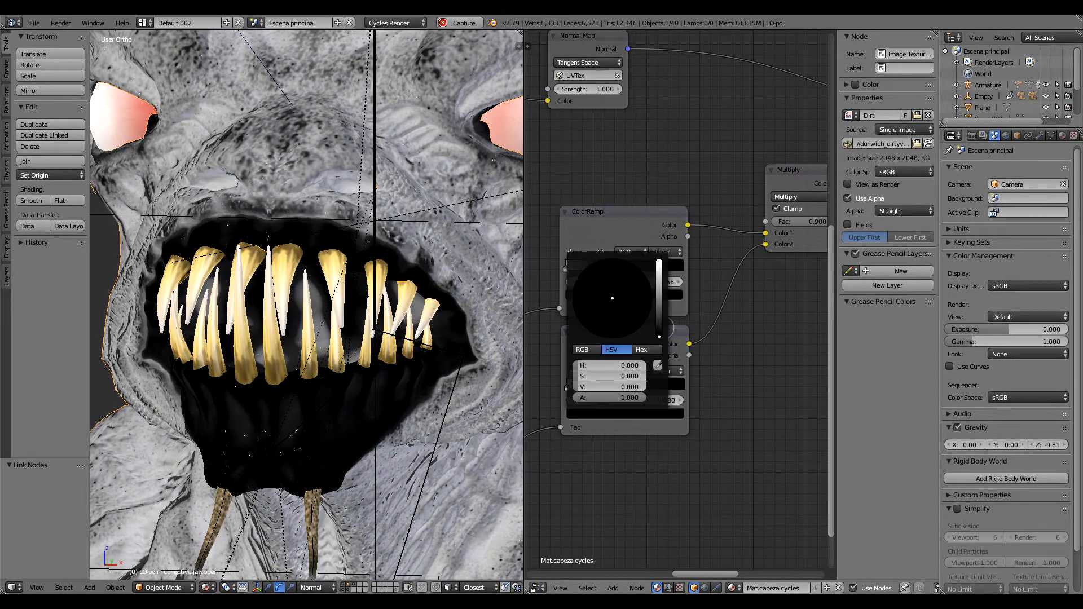
pyautogui.moveTo(659, 337); pyautogui.dragTo(659, 302)
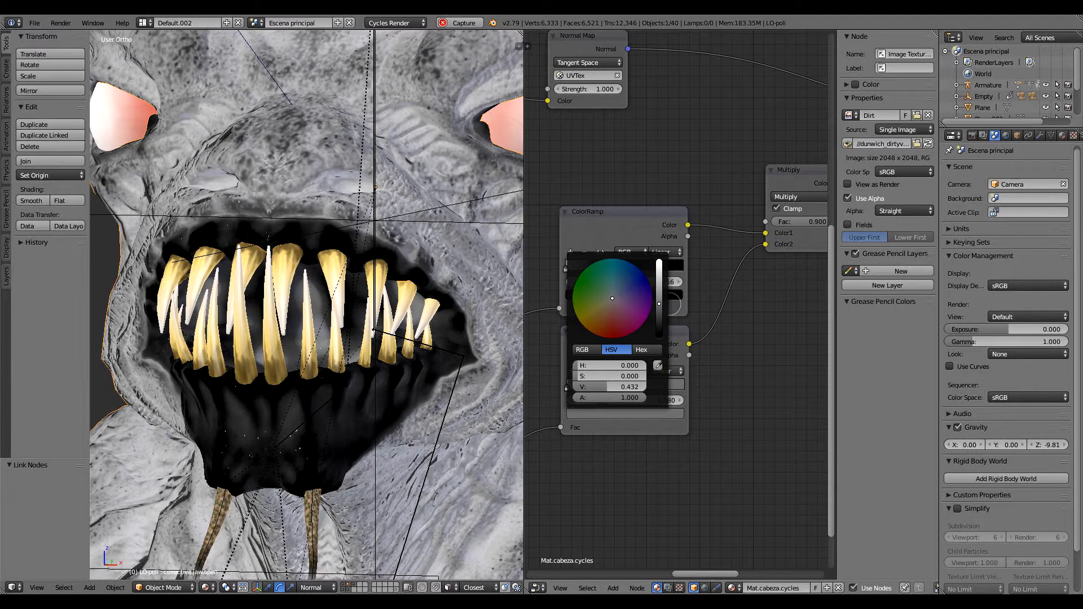
pyautogui.moveTo(296, 328); pyautogui.dragTo(338, 336, button='middle')
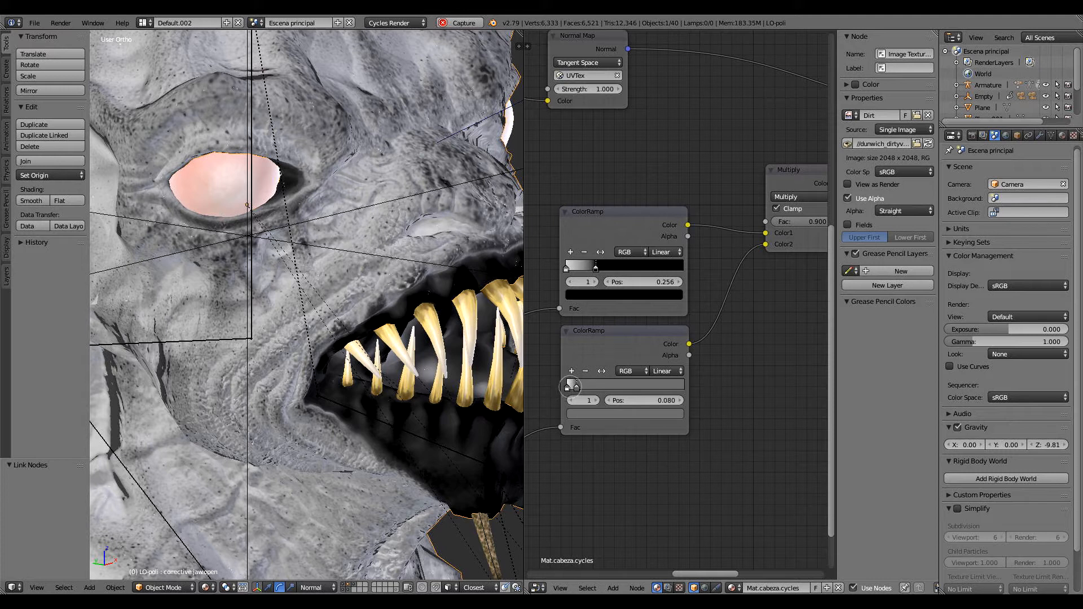
pyautogui.click(567, 387)
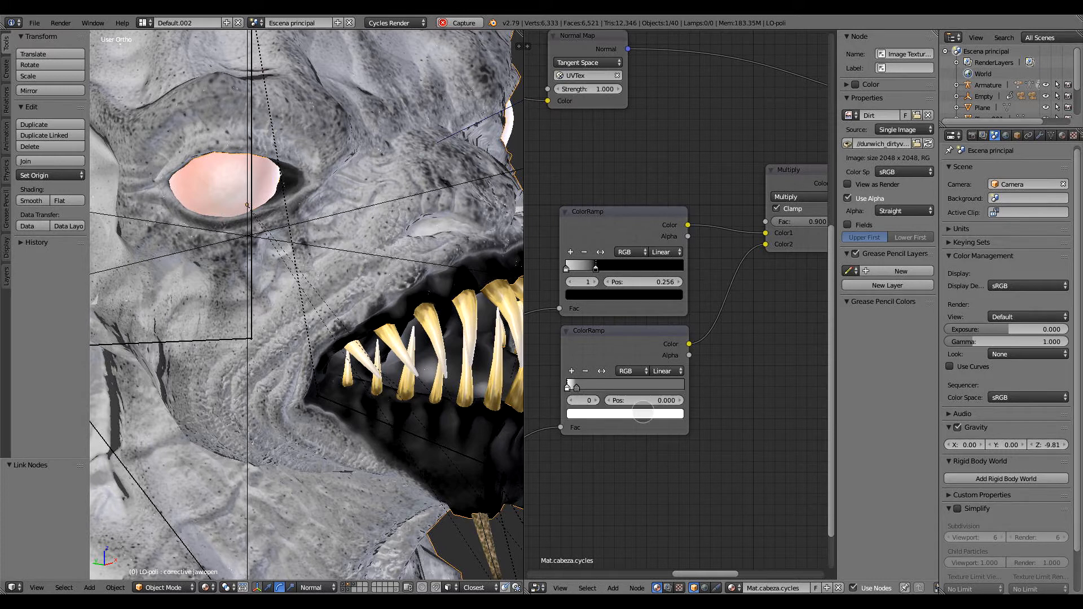
# Move the lower Multiply node's Color link from the Principled BSDF's Base Color to its Roughness input.
pyautogui.click(638, 415)
pyautogui.moveTo(659, 262)
pyautogui.mouseDown()
pyautogui.moveTo(659, 280)
pyautogui.moveTo(659, 262)
pyautogui.mouseUp()
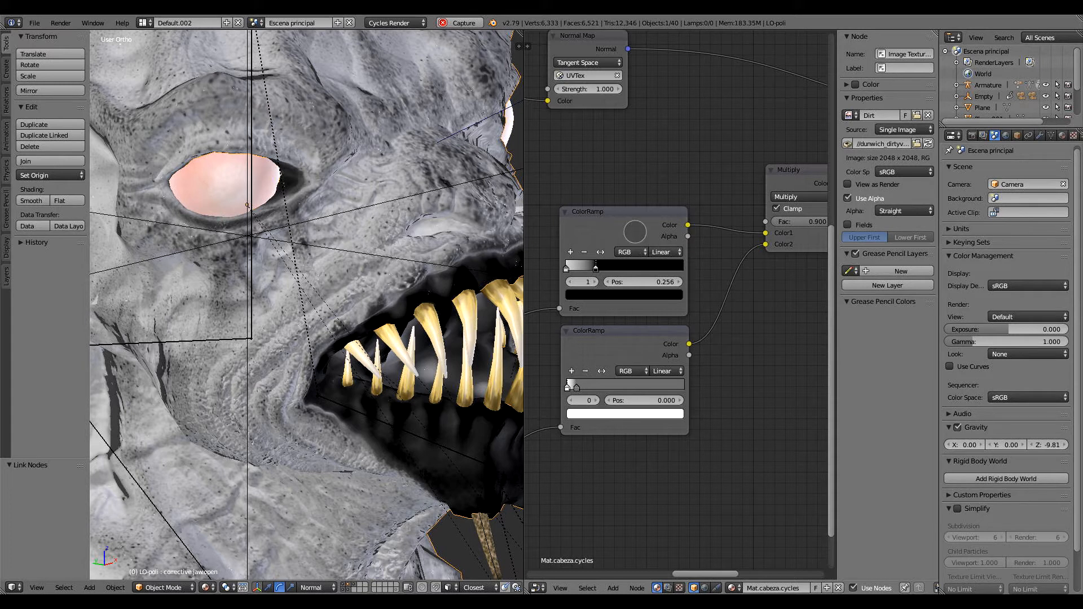
pyautogui.scroll(-3, 750, 305)
pyautogui.moveTo(750, 304); pyautogui.dragTo(645, 380, button='middle')
pyautogui.scroll(3, 645, 257)
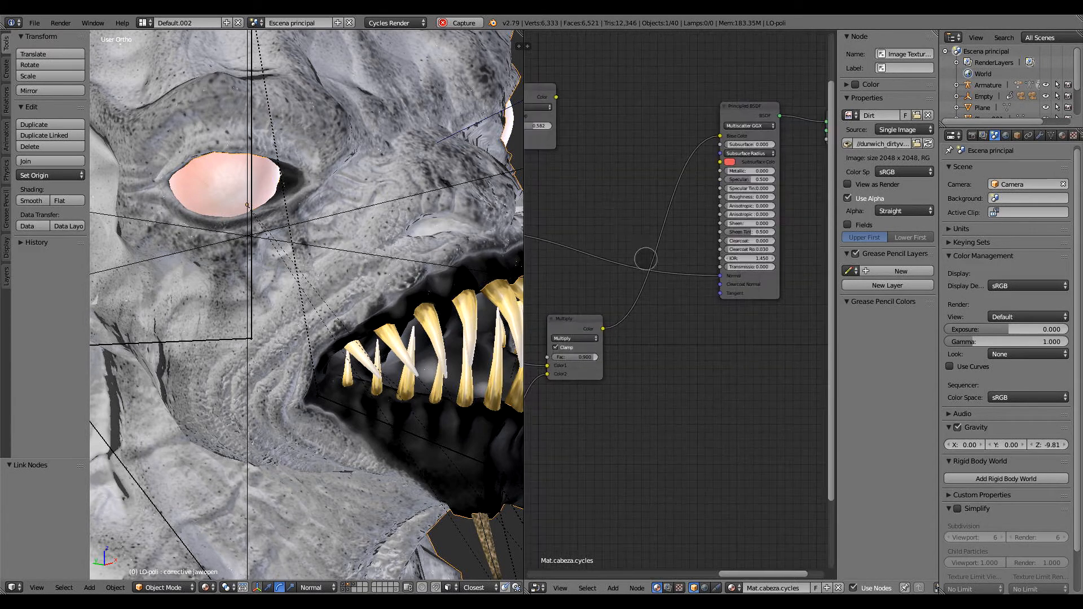
pyautogui.moveTo(722, 201)
pyautogui.mouseDown()
pyautogui.moveTo(686, 283)
pyautogui.moveTo(703, 260)
pyautogui.moveTo(723, 262)
pyautogui.mouseUp()
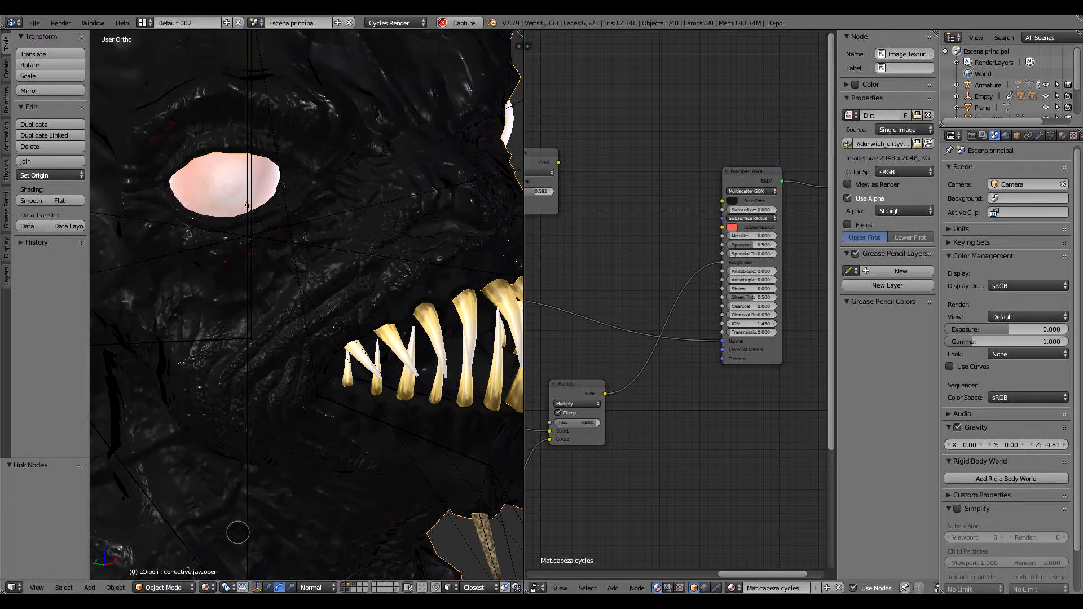
# Switch the viewport to Rendered shading to preview the roughness on the head from the side.
pyautogui.moveTo(372, 368); pyautogui.dragTo(358, 310, button='middle')
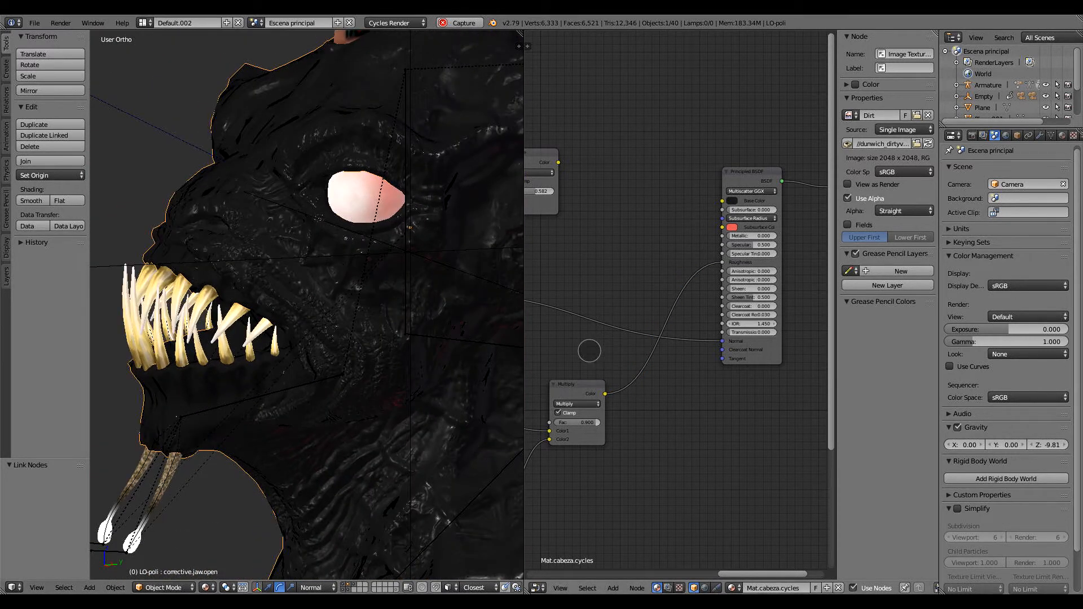
pyautogui.moveTo(553, 500); pyautogui.dragTo(700, 373, button='middle')
pyautogui.scroll(3, 700, 372)
pyautogui.moveTo(673, 339); pyautogui.dragTo(750, 319, button='middle')
pyautogui.scroll(-1, 709, 367)
pyautogui.moveTo(708, 367); pyautogui.dragTo(756, 343, button='middle')
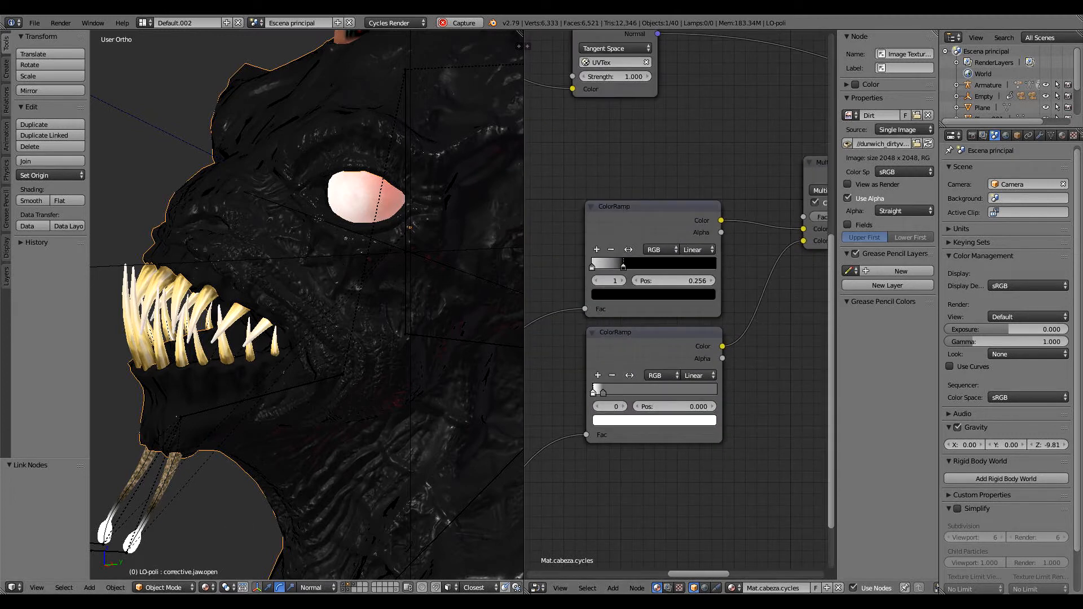
pyautogui.click(206, 587)
pyautogui.click(236, 511)
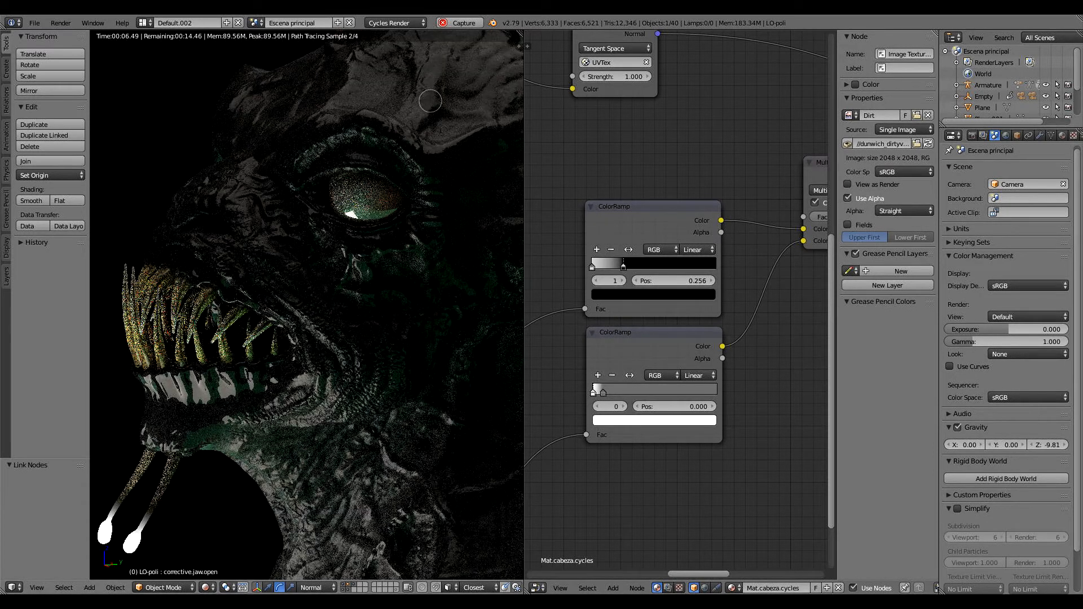
# Select the light stop of the upper ColorRamp and set its color value to 0.95.
pyautogui.scroll(4, 620, 285)
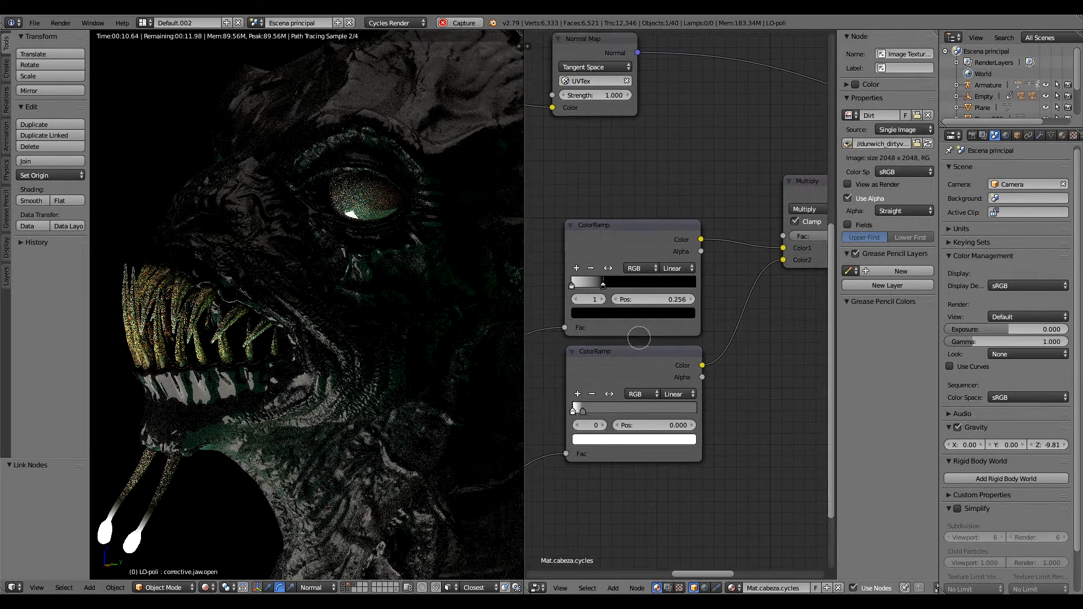
pyautogui.moveTo(621, 285); pyautogui.dragTo(643, 286, button='middle')
pyautogui.click(589, 282)
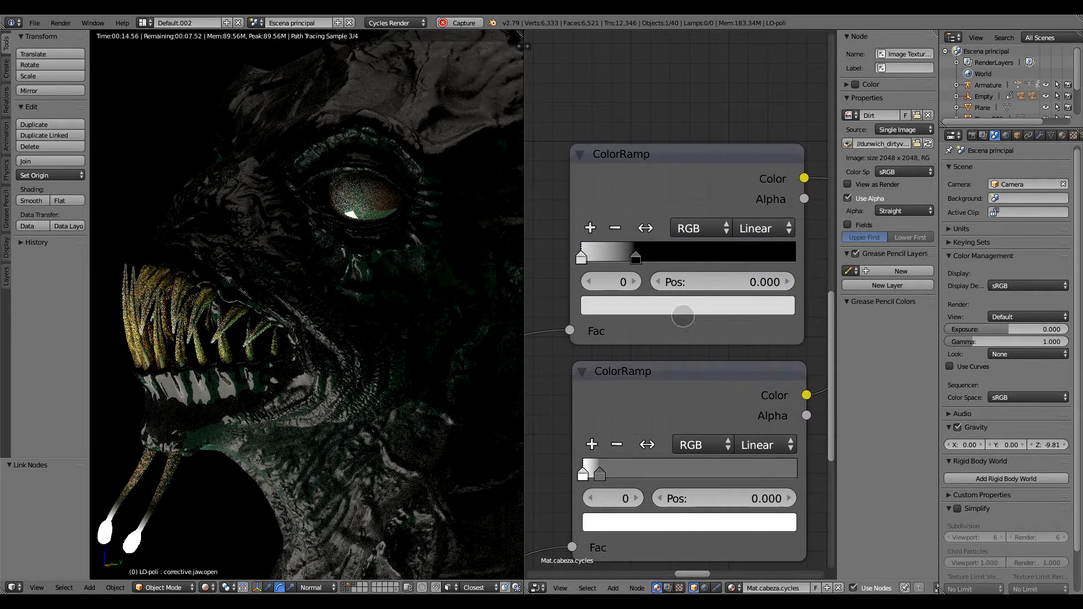
pyautogui.click(685, 305)
pyautogui.click(658, 257)
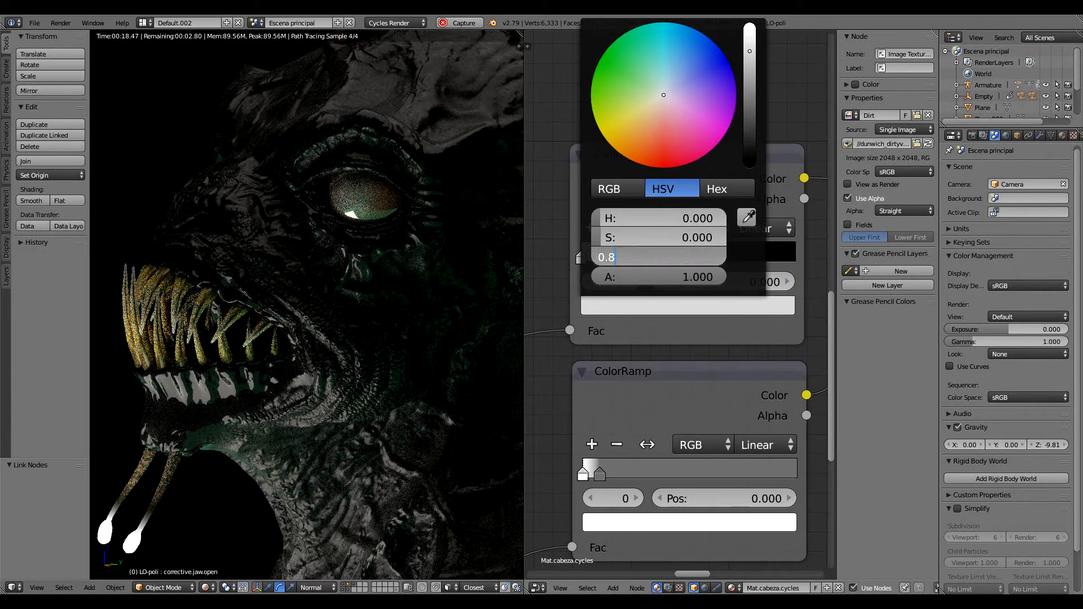
pyautogui.press('Return')
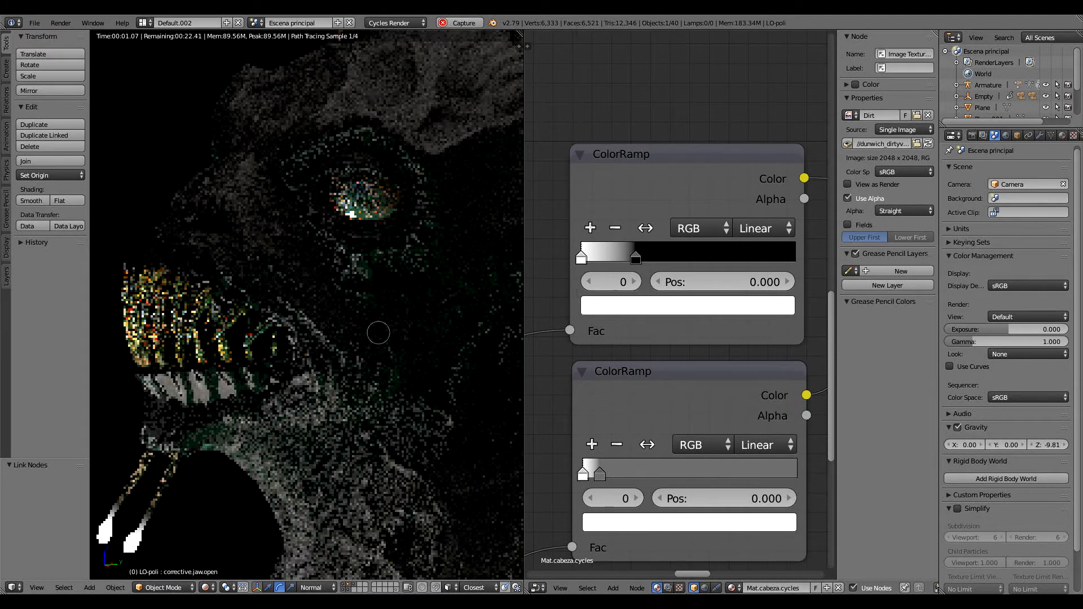
# Connect the Color output of the mix node with the 0.582 factor to the Principled BSDF's Base Color.
pyautogui.click(377, 319)
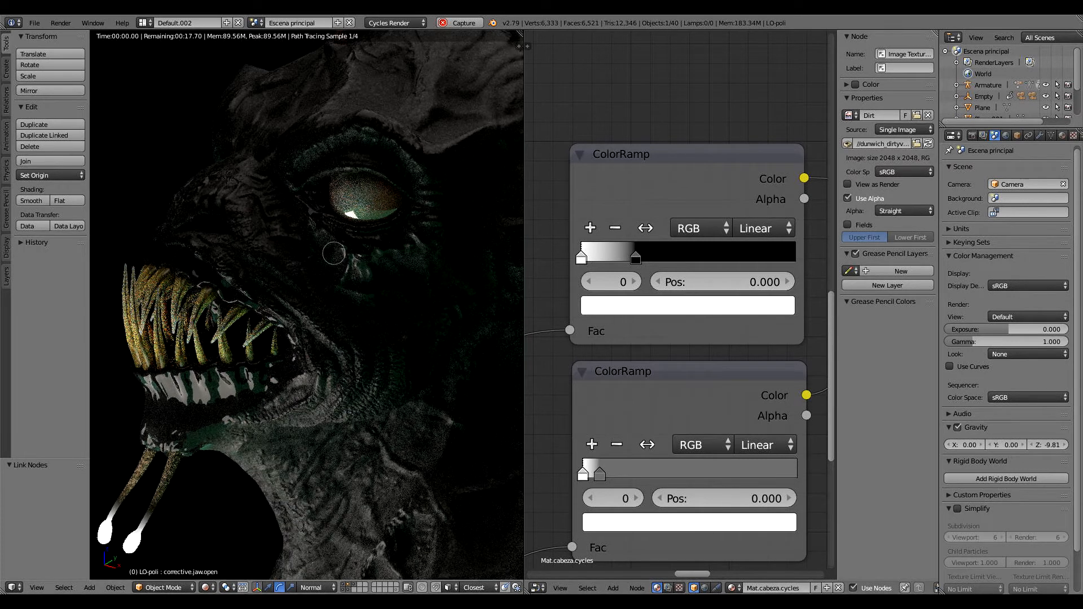
pyautogui.moveTo(334, 253); pyautogui.dragTo(457, 339, button='middle')
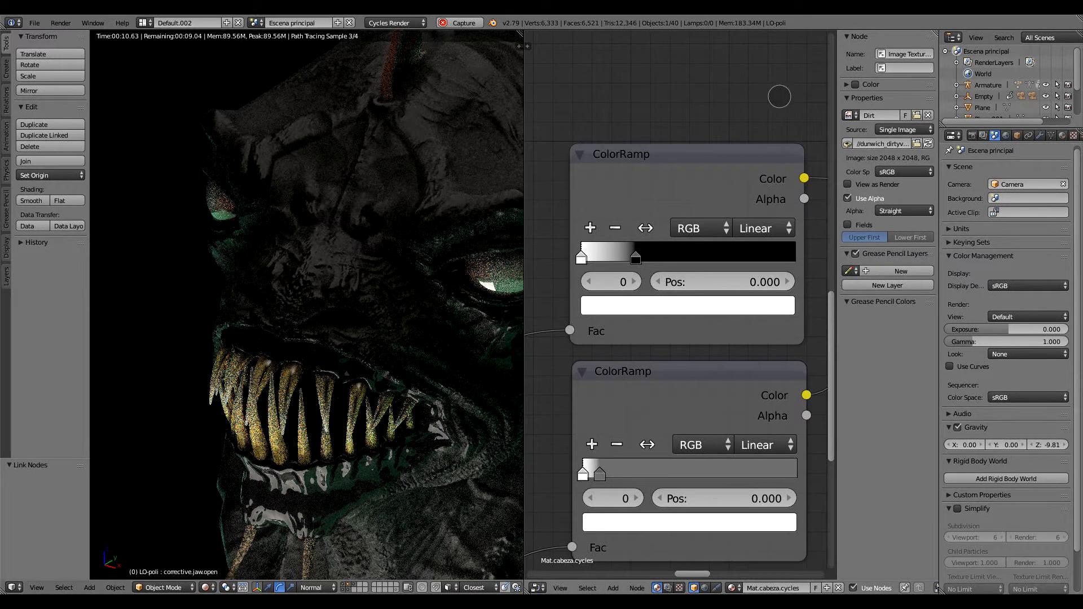
pyautogui.moveTo(778, 96); pyautogui.dragTo(614, 122, button='middle')
pyautogui.scroll(-5, 693, 111)
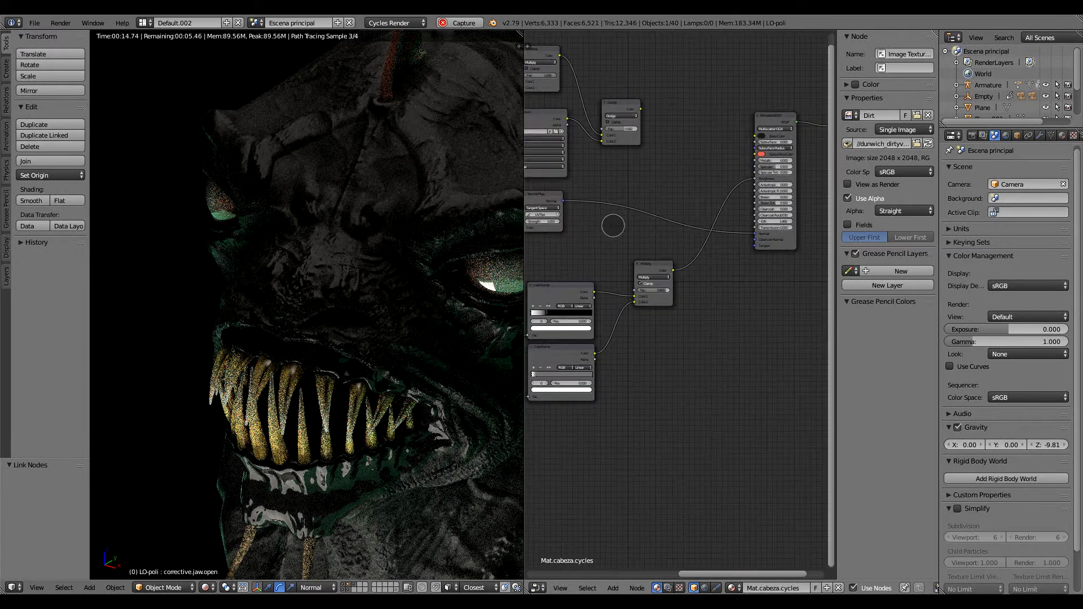
pyautogui.moveTo(565, 147); pyautogui.dragTo(746, 192)
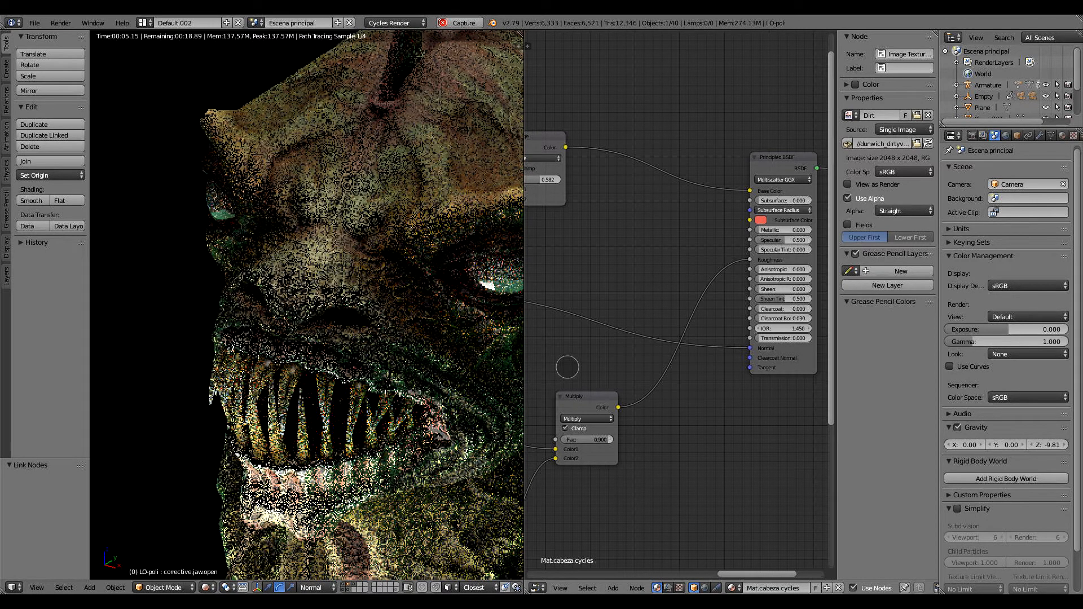
# Try darker color values of about 0.56 and 0.7 for the light stop of the upper ColorRamp.
pyautogui.moveTo(566, 358); pyautogui.dragTo(750, 257, button='middle')
pyautogui.moveTo(593, 287); pyautogui.dragTo(629, 194, button='middle')
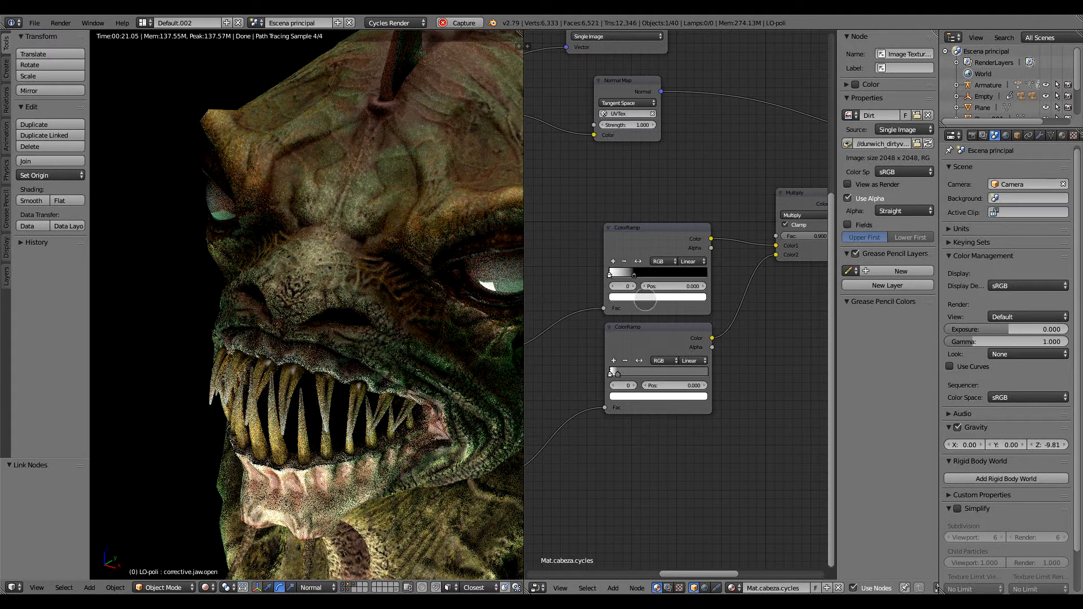
pyautogui.click(649, 297)
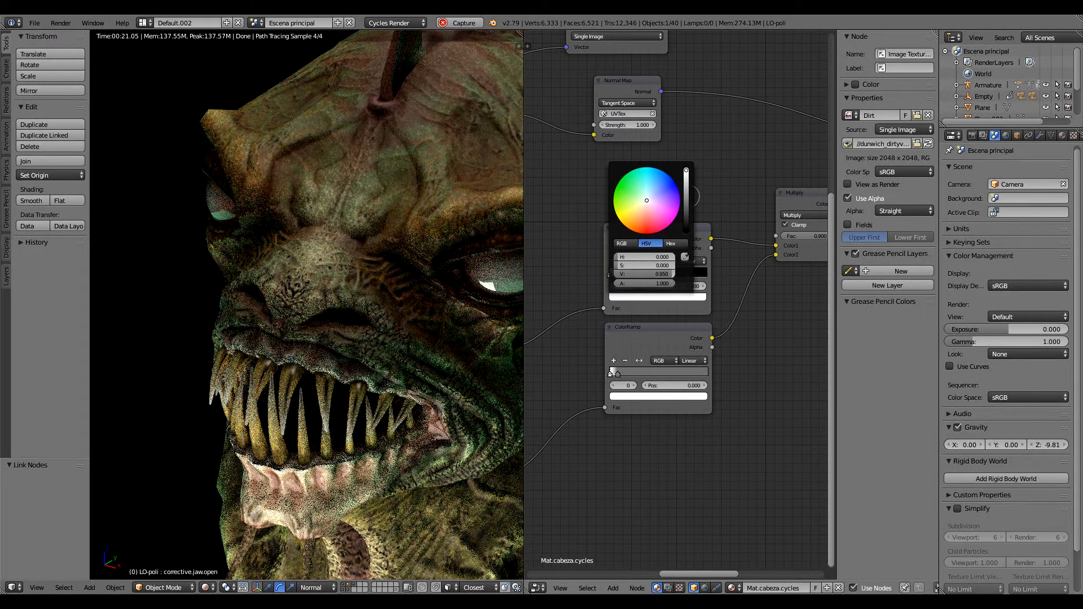
pyautogui.click(687, 197)
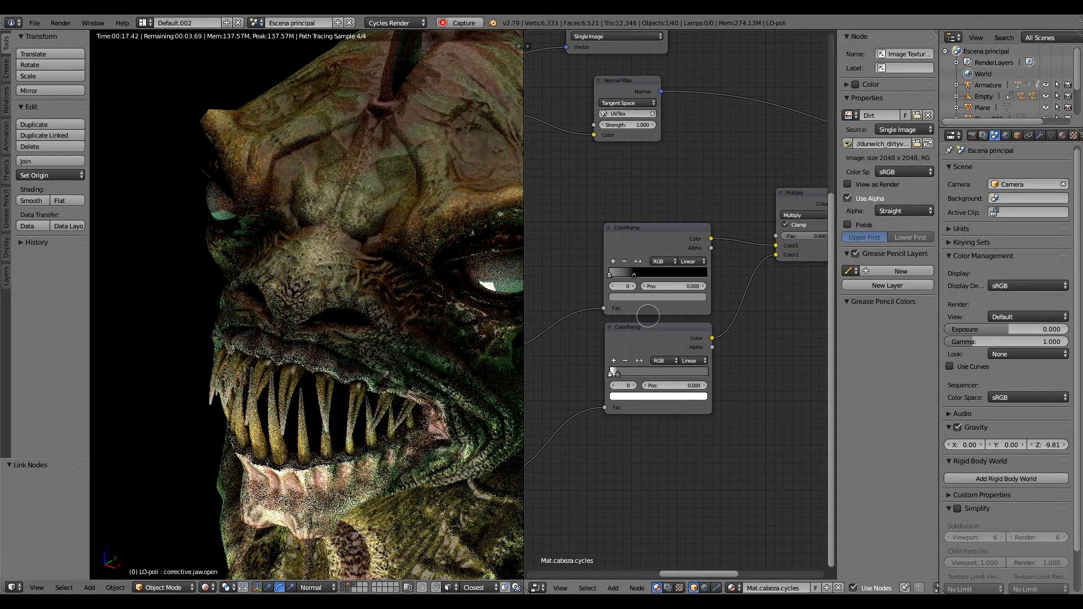
pyautogui.click(650, 296)
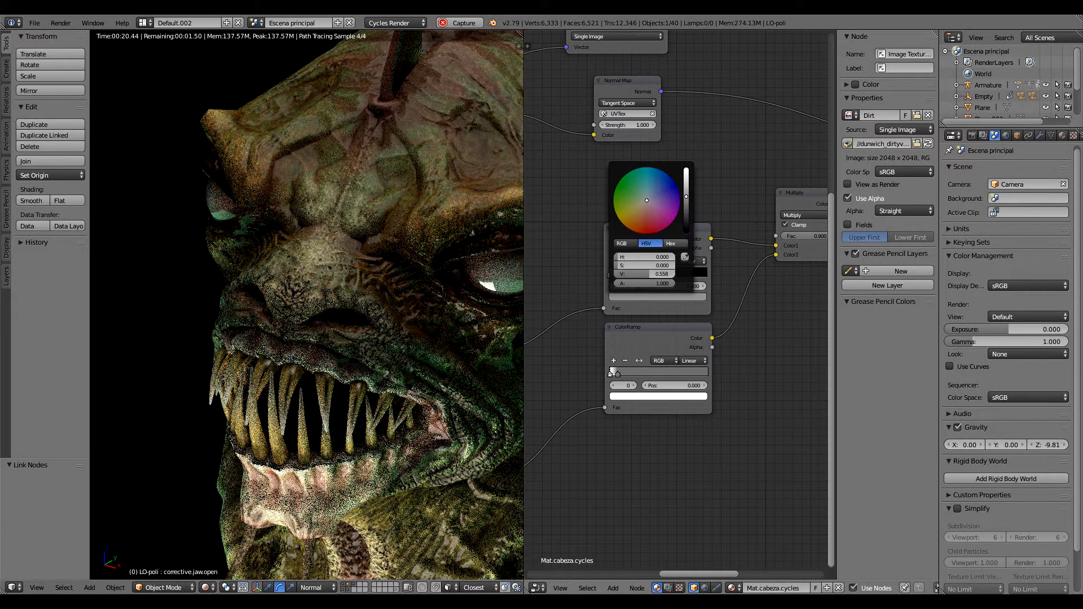
pyautogui.click(637, 274)
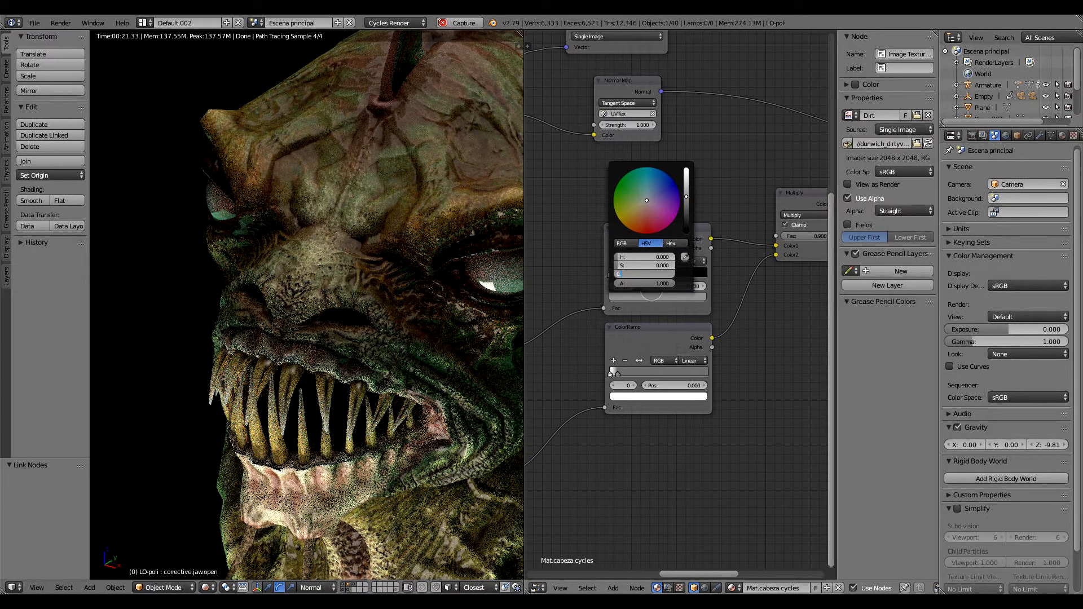
pyautogui.press('Return')
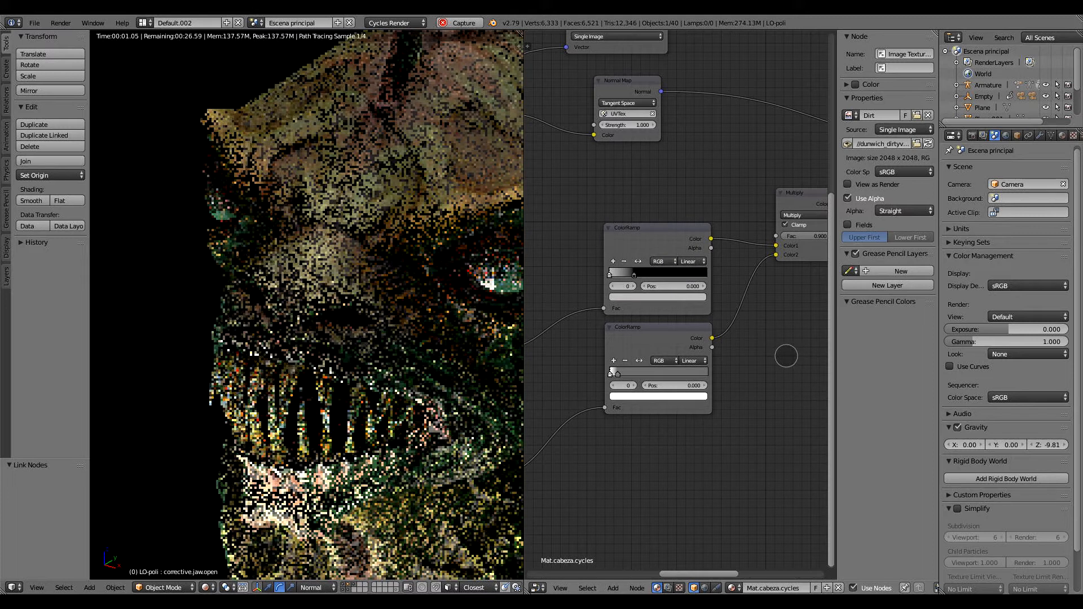
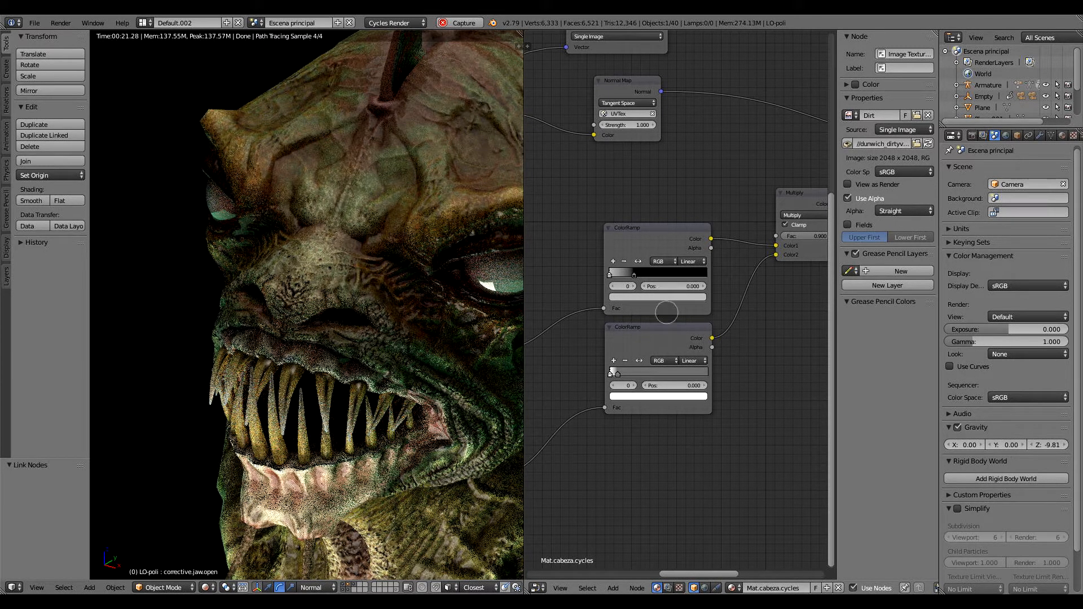
# Set the color value of the upper ColorRamp's light stop to 0.85.
pyautogui.click(660, 298)
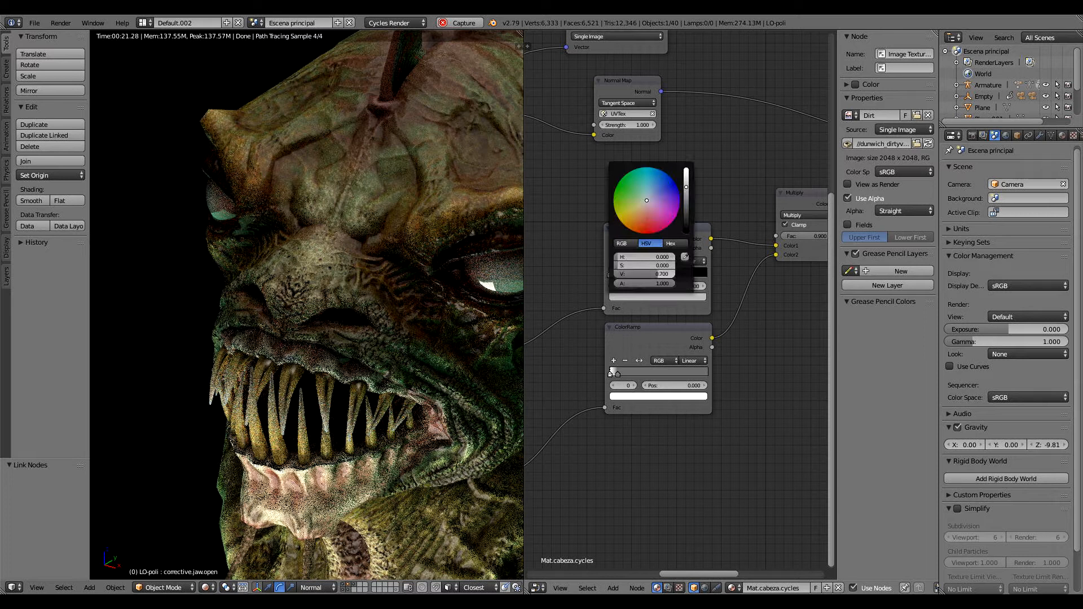
pyautogui.click(644, 274)
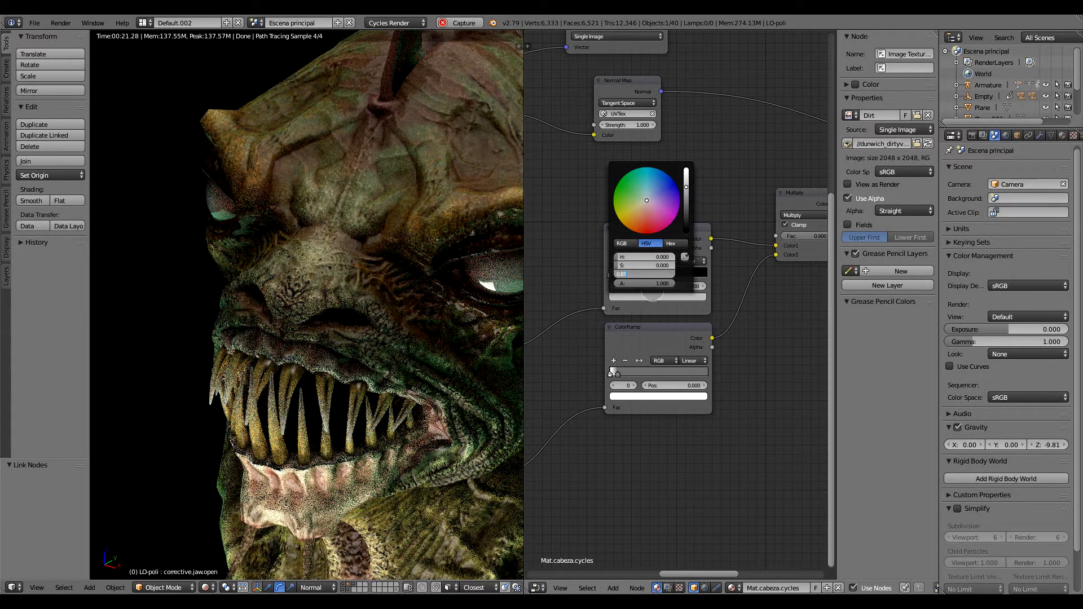
pyautogui.write('0.85')
pyautogui.press('Return')
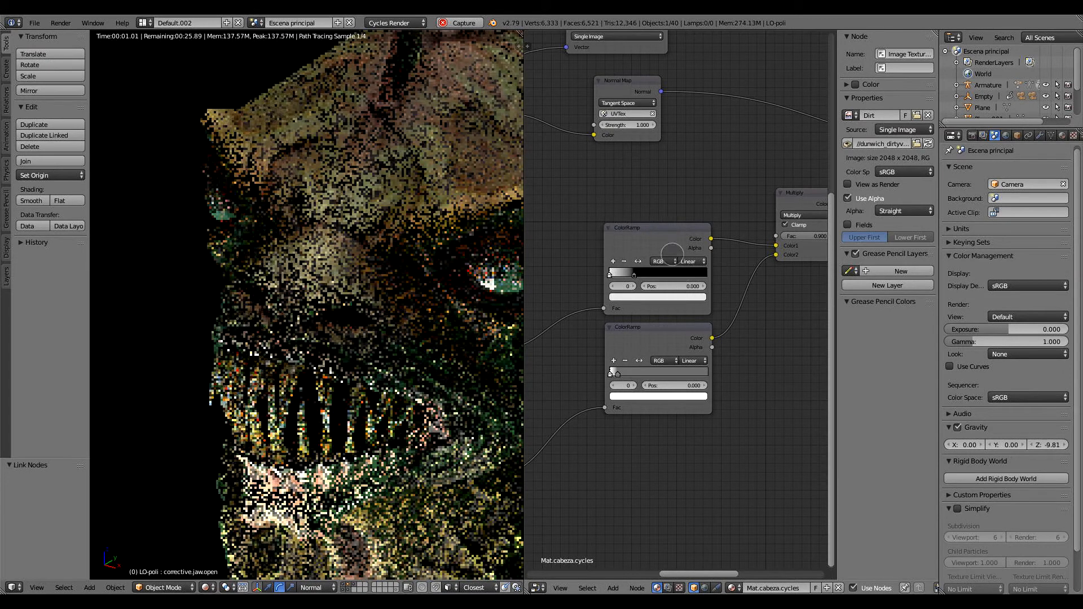
# Examine the head material's node network, from the Principled BSDF back to the image textures and their connections.
pyautogui.moveTo(758, 314); pyautogui.dragTo(560, 260, button='middle')
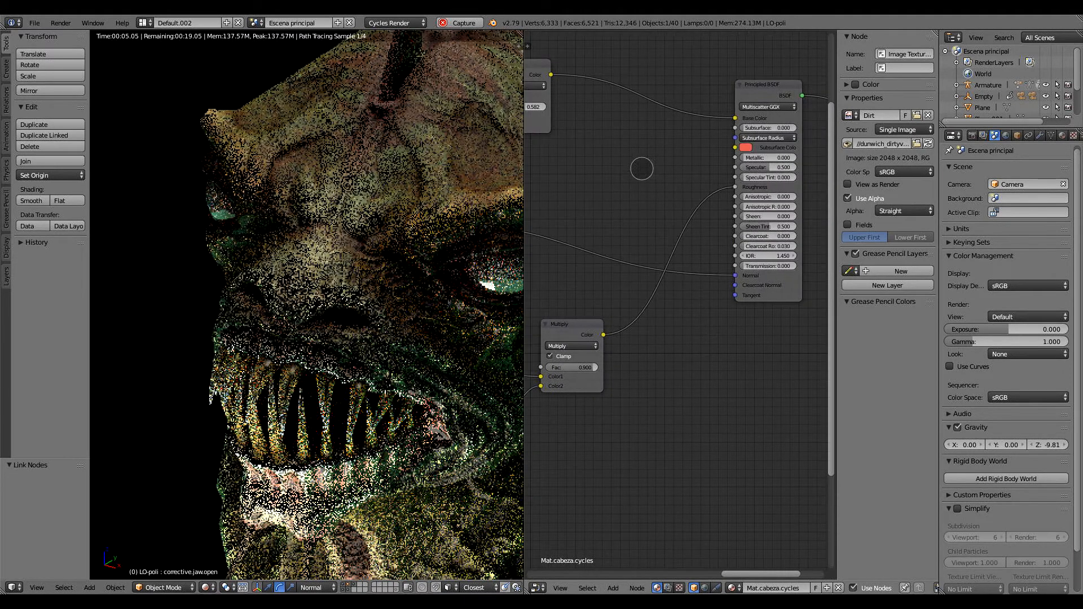
pyautogui.scroll(-7, 642, 169)
pyautogui.moveTo(564, 259); pyautogui.dragTo(682, 249, button='middle')
pyautogui.scroll(4, 682, 249)
pyautogui.moveTo(776, 377); pyautogui.dragTo(676, 323, button='middle')
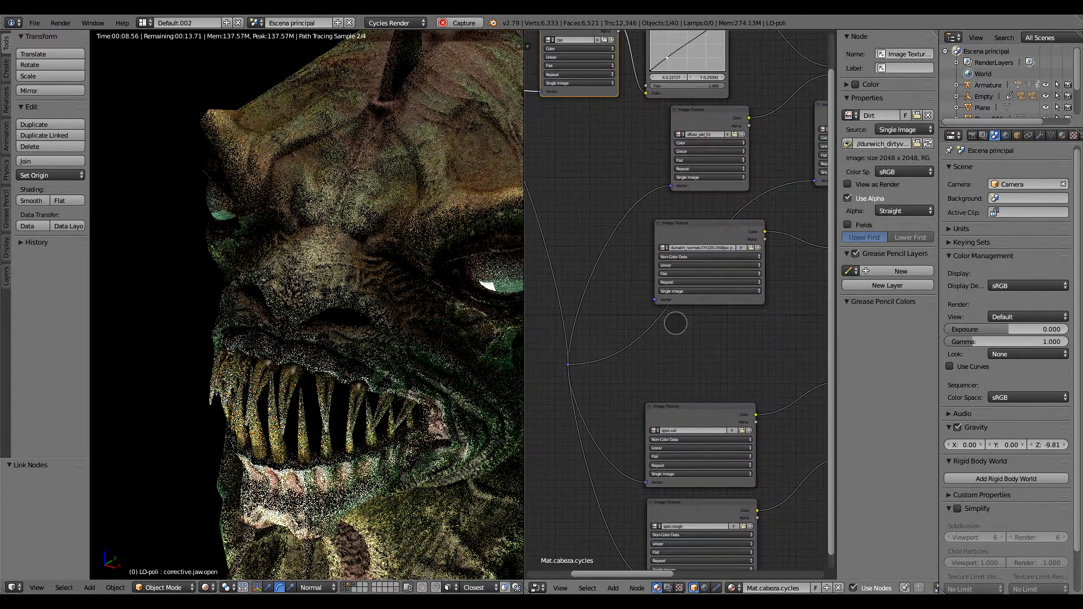
pyautogui.scroll(1, 676, 324)
pyautogui.moveTo(750, 365); pyautogui.dragTo(708, 404, button='middle')
pyautogui.moveTo(785, 233); pyautogui.dragTo(688, 277, button='middle')
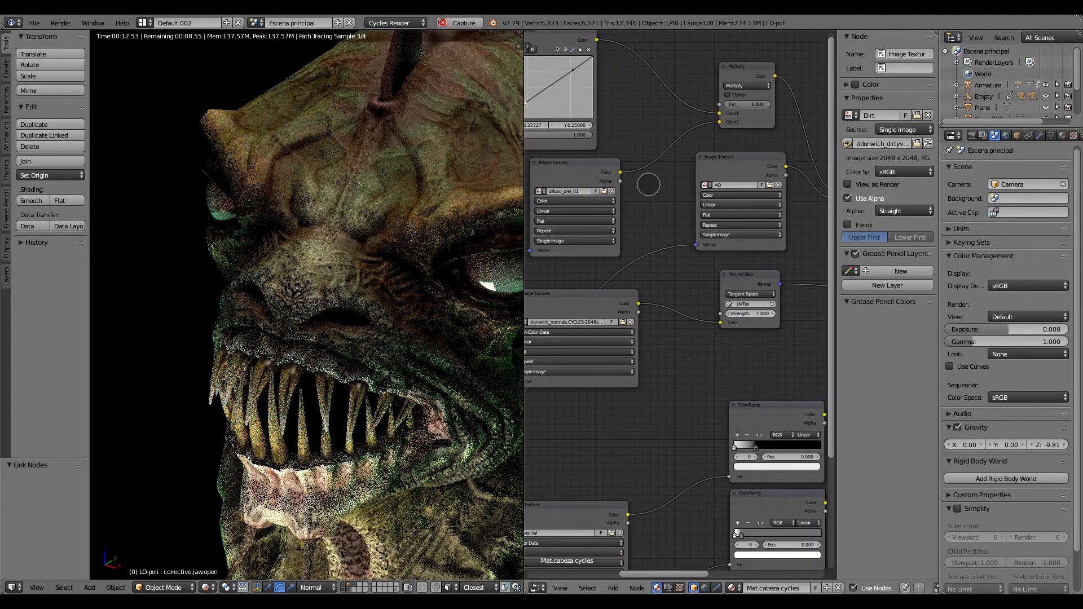
pyautogui.moveTo(649, 185); pyautogui.dragTo(721, 265, button='middle')
pyautogui.moveTo(653, 271); pyautogui.dragTo(679, 340, button='middle')
pyautogui.scroll(-1, 655, 261)
pyautogui.moveTo(656, 261); pyautogui.dragTo(703, 187, button='middle')
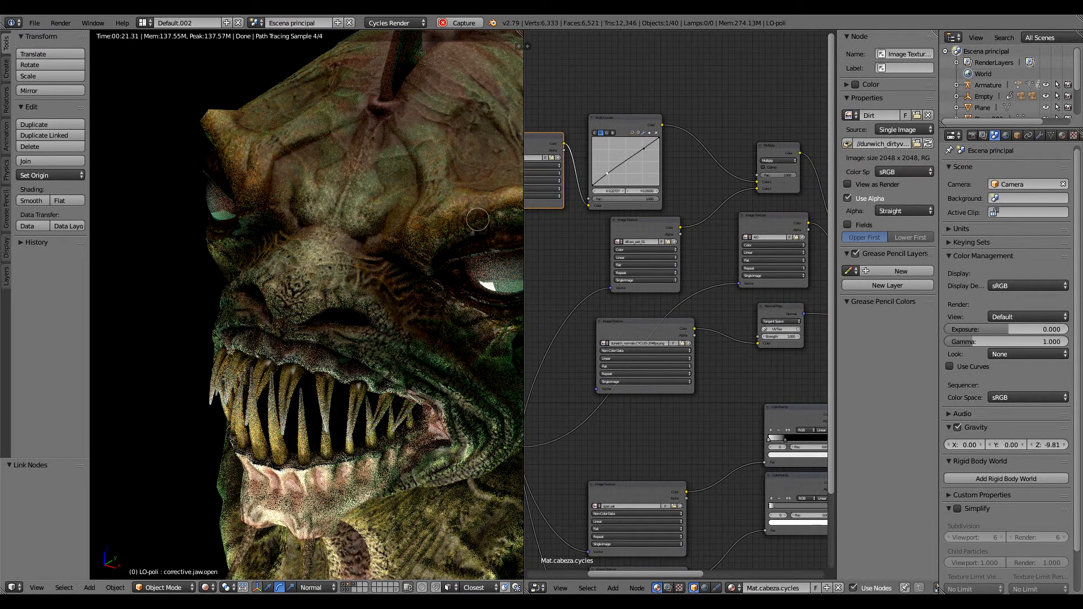
# Switch the viewport back to Material shading and turn the head towards its side.
pyautogui.click(207, 588)
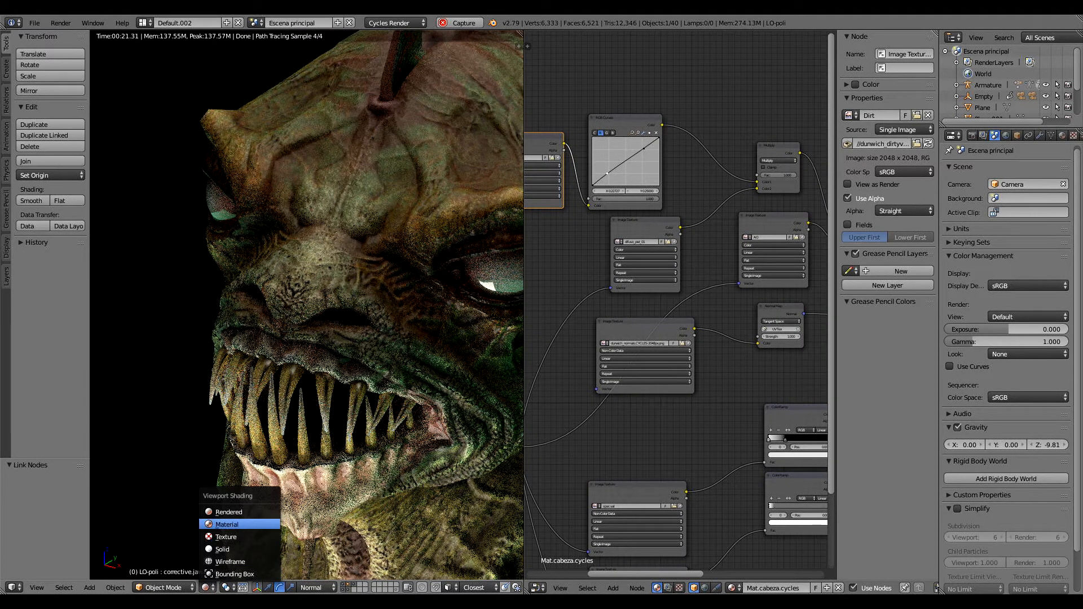
pyautogui.click(249, 523)
pyautogui.moveTo(503, 345)
pyautogui.mouseDown(button='middle')
pyautogui.moveTo(491, 361)
pyautogui.moveTo(423, 353)
pyautogui.moveTo(415, 338)
pyautogui.mouseUp(button='middle')
# Move the Normal Map node and its normals image texture below the specular texture nodes to tidy the node layout.
pyautogui.moveTo(713, 259); pyautogui.dragTo(688, 248, button='middle')
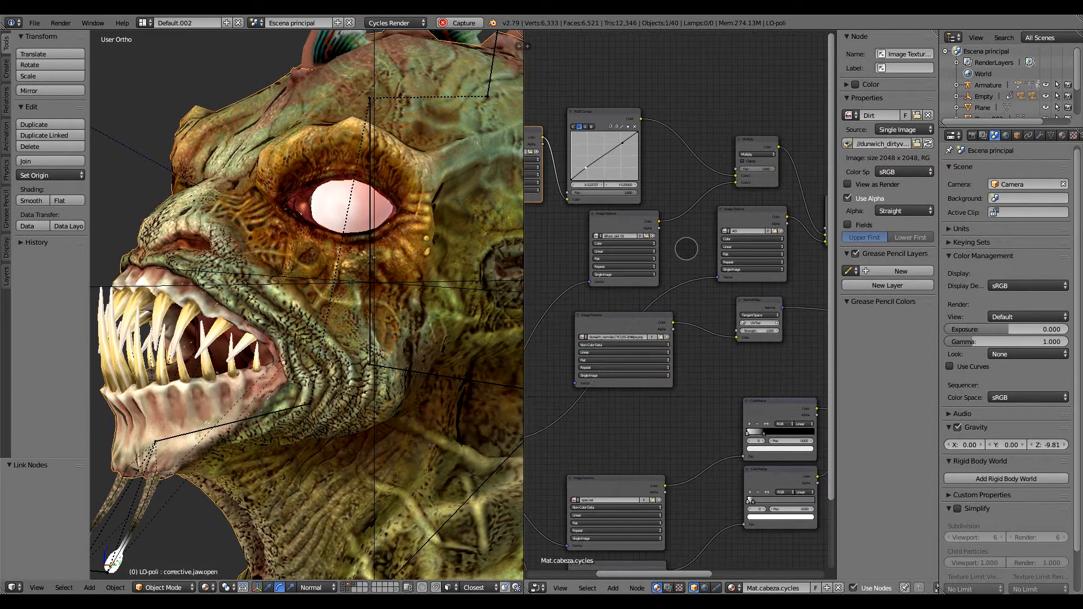
pyautogui.moveTo(708, 311); pyautogui.dragTo(629, 276, button='middle')
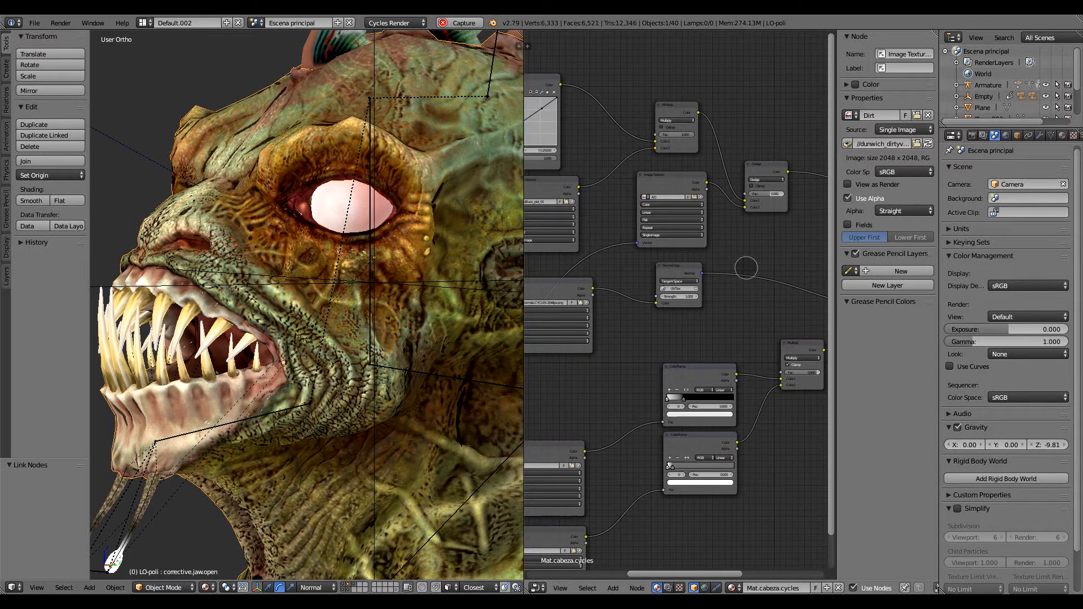
pyautogui.moveTo(747, 269)
pyautogui.keyDown('ctrl'); pyautogui.mouseDown(button='middle')
pyautogui.moveTo(750, 305)
pyautogui.moveTo(705, 331)
pyautogui.moveTo(731, 300)
pyautogui.moveTo(638, 346)
pyautogui.mouseUp(button='middle'); pyautogui.keyUp('ctrl')
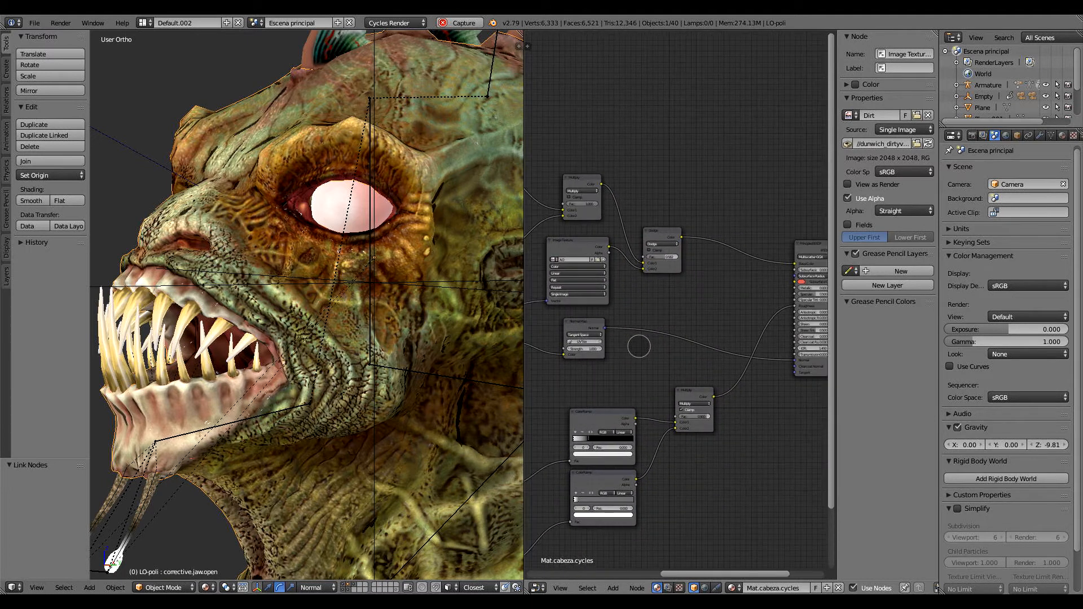
pyautogui.moveTo(661, 289)
pyautogui.mouseDown(button='middle')
pyautogui.moveTo(675, 292)
pyautogui.moveTo(639, 327)
pyautogui.moveTo(743, 342)
pyautogui.moveTo(648, 295)
pyautogui.moveTo(696, 247)
pyautogui.moveTo(706, 297)
pyautogui.moveTo(697, 267)
pyautogui.mouseUp(button='middle')
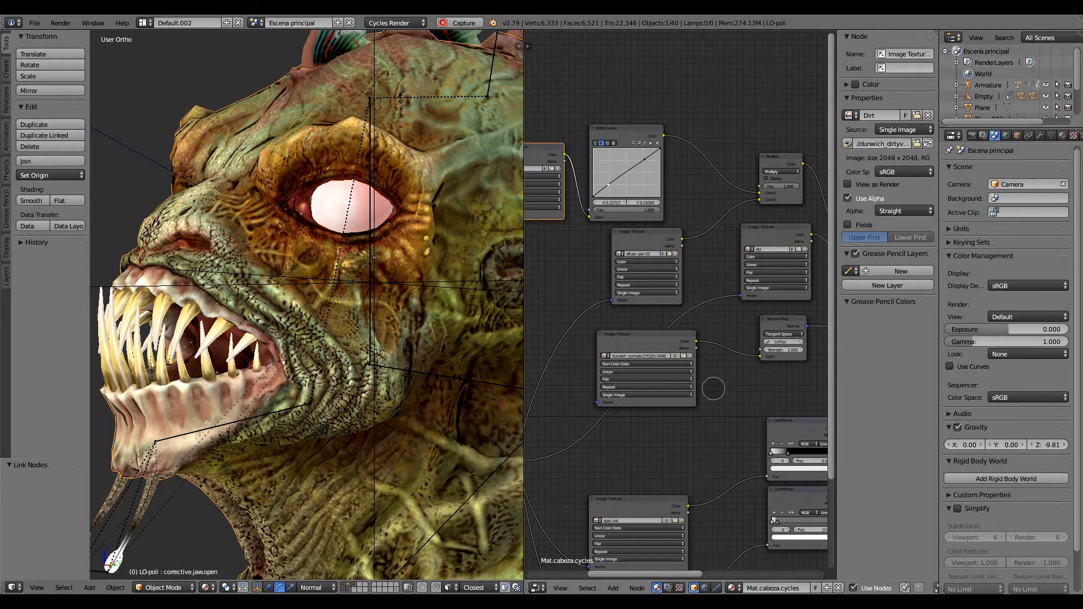
pyautogui.keyDown('ctrl'); pyautogui.moveTo(714, 388); pyautogui.dragTo(729, 364, button='middle'); pyautogui.keyUp('ctrl')
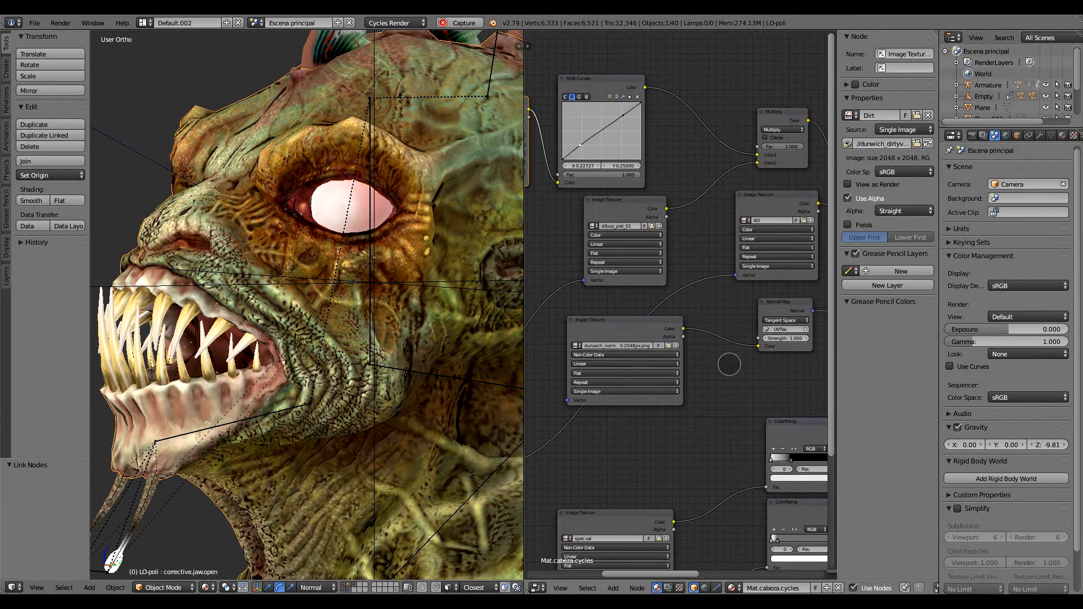
pyautogui.moveTo(623, 323); pyautogui.dragTo(613, 417)
pyautogui.moveTo(827, 328); pyautogui.dragTo(590, 327, button='middle')
pyautogui.moveTo(590, 327); pyautogui.dragTo(713, 315, button='middle')
pyautogui.moveTo(671, 261); pyautogui.dragTo(678, 379)
pyautogui.moveTo(607, 296); pyautogui.dragTo(600, 420)
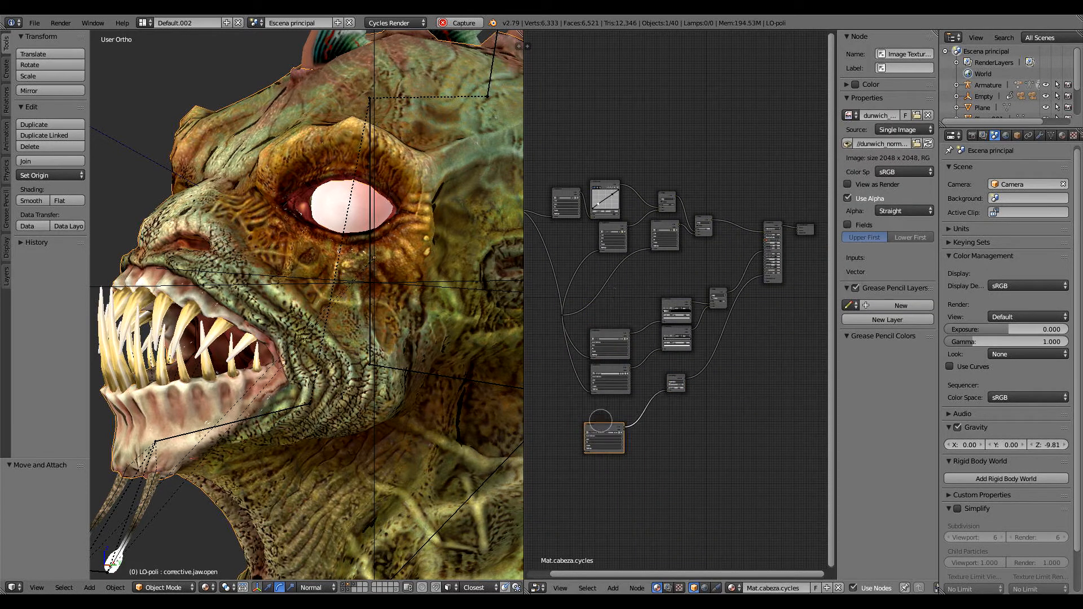
# Shift the specular roughness and AO image texture nodes slightly downward to space out the node layout.
pyautogui.click(609, 335)
pyautogui.moveTo(609, 335)
pyautogui.mouseDown()
pyautogui.moveTo(627, 346)
pyautogui.moveTo(616, 342)
pyautogui.mouseUp()
pyautogui.scroll(2, 788, 306)
pyautogui.moveTo(787, 306); pyautogui.dragTo(756, 317, button='middle')
pyautogui.moveTo(693, 280); pyautogui.dragTo(757, 292, button='middle')
pyautogui.scroll(4, 756, 293)
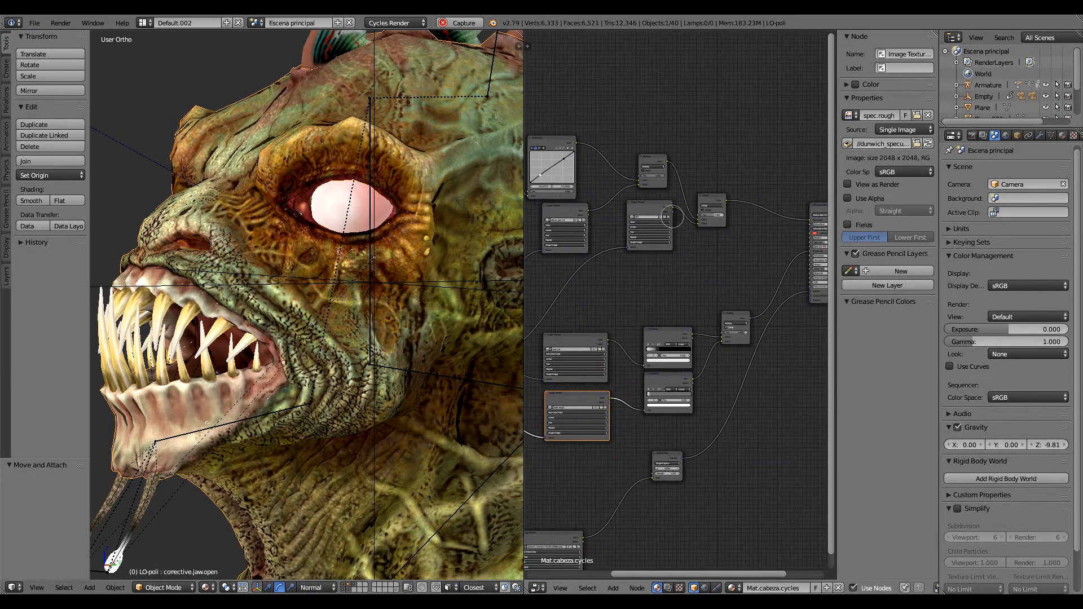
pyautogui.moveTo(654, 203); pyautogui.dragTo(654, 222)
pyautogui.moveTo(740, 268); pyautogui.dragTo(749, 172, button='middle')
pyautogui.moveTo(732, 312); pyautogui.dragTo(788, 229, button='middle')
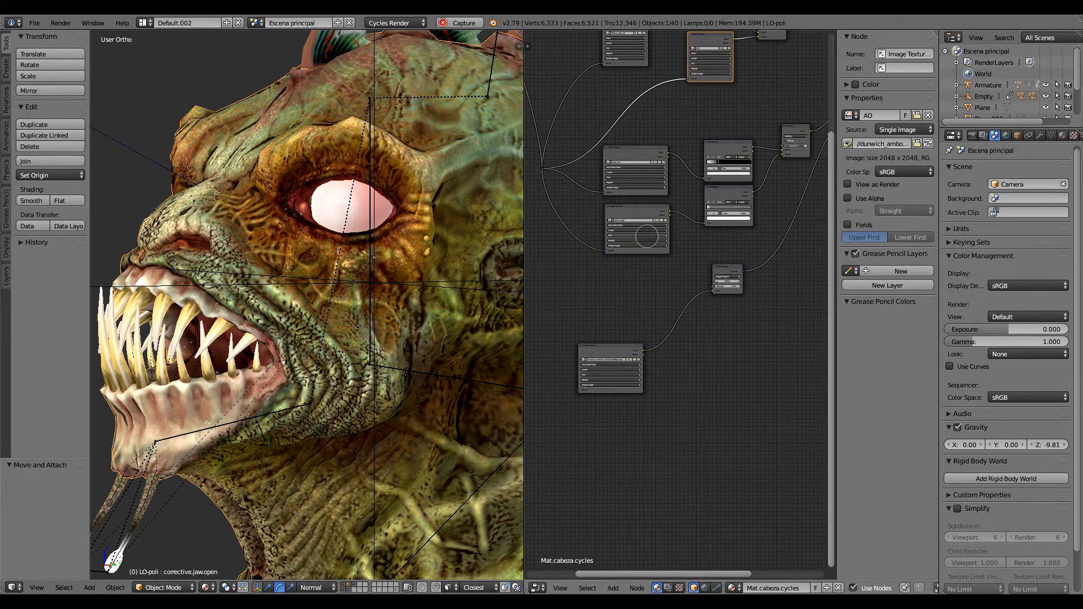
# Move the diffuse skin texture node further below the RGB Curves node.
pyautogui.moveTo(600, 109); pyautogui.dragTo(634, 295, button='middle')
pyautogui.scroll(3, 634, 294)
pyautogui.moveTo(582, 188); pyautogui.dragTo(547, 297, button='middle')
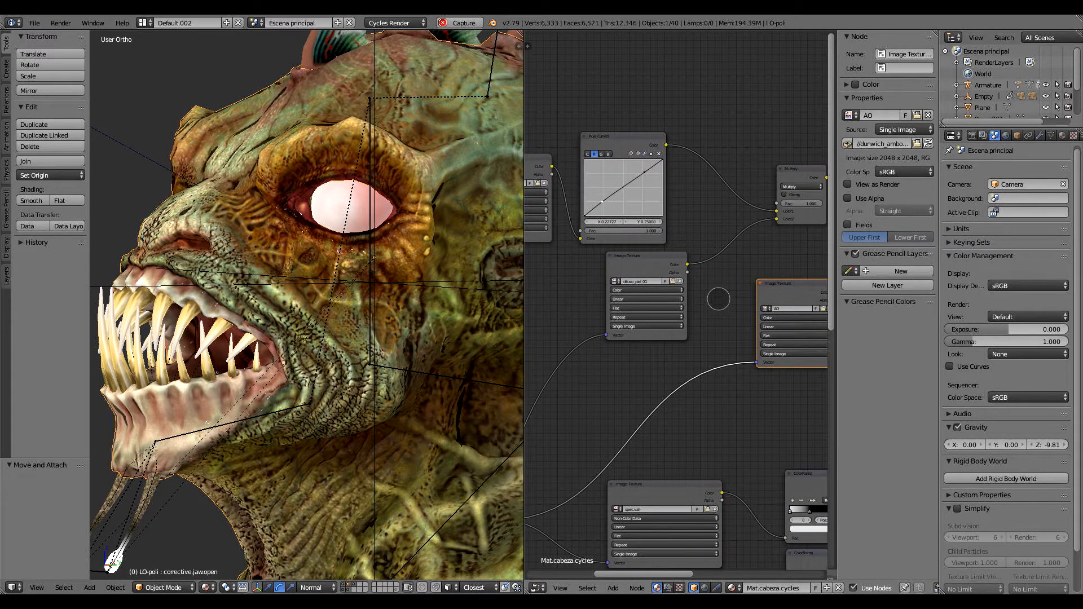
pyautogui.moveTo(714, 295); pyautogui.dragTo(779, 316, button='middle')
pyautogui.moveTo(714, 279); pyautogui.dragTo(663, 294)
pyautogui.moveTo(765, 317); pyautogui.dragTo(675, 268, button='middle')
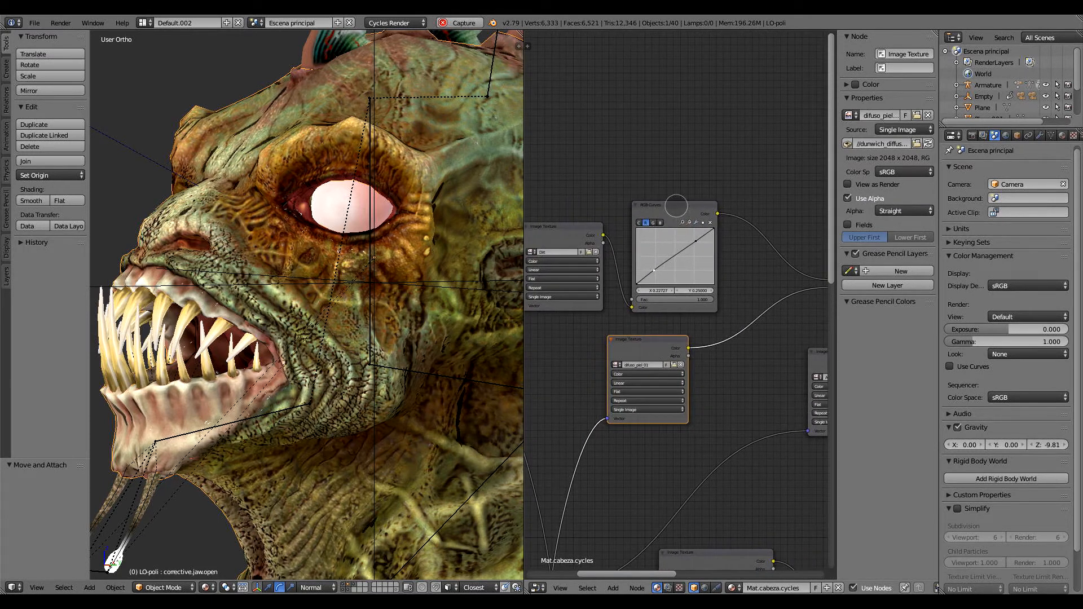
# Delete the RGB Curves node between the Dirt texture and the Multiply node, and move the Dirt texture up out of the way.
pyautogui.click(676, 206)
pyautogui.press('x')
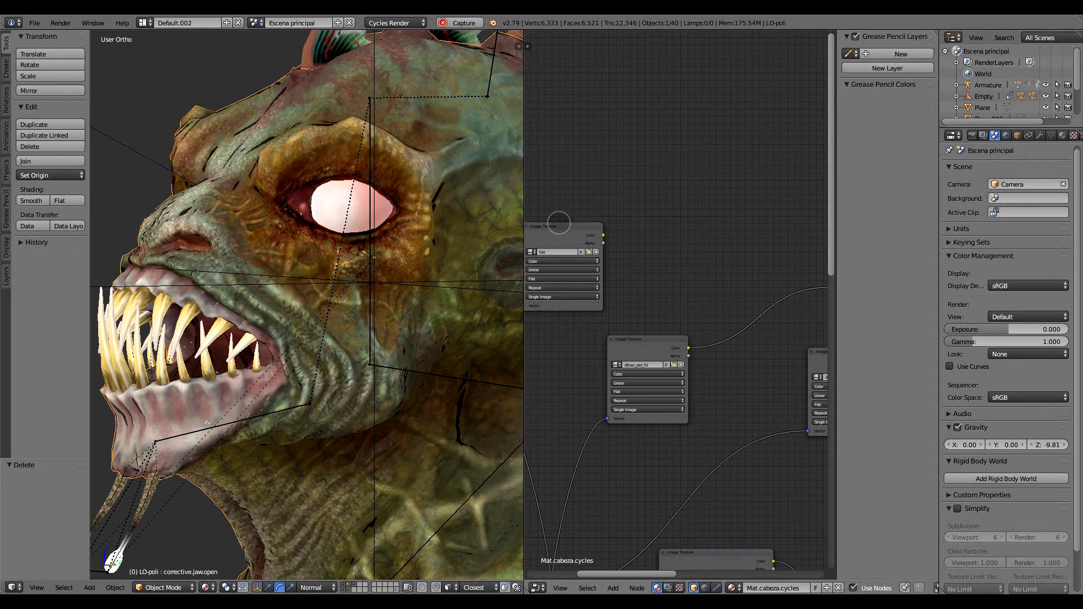
pyautogui.moveTo(560, 225); pyautogui.dragTo(641, 159)
# Reconnect the diffuse skin texture to Color1 of the first Multiply node and reposition the texture node nearby.
pyautogui.moveTo(730, 256); pyautogui.dragTo(529, 173, button='middle')
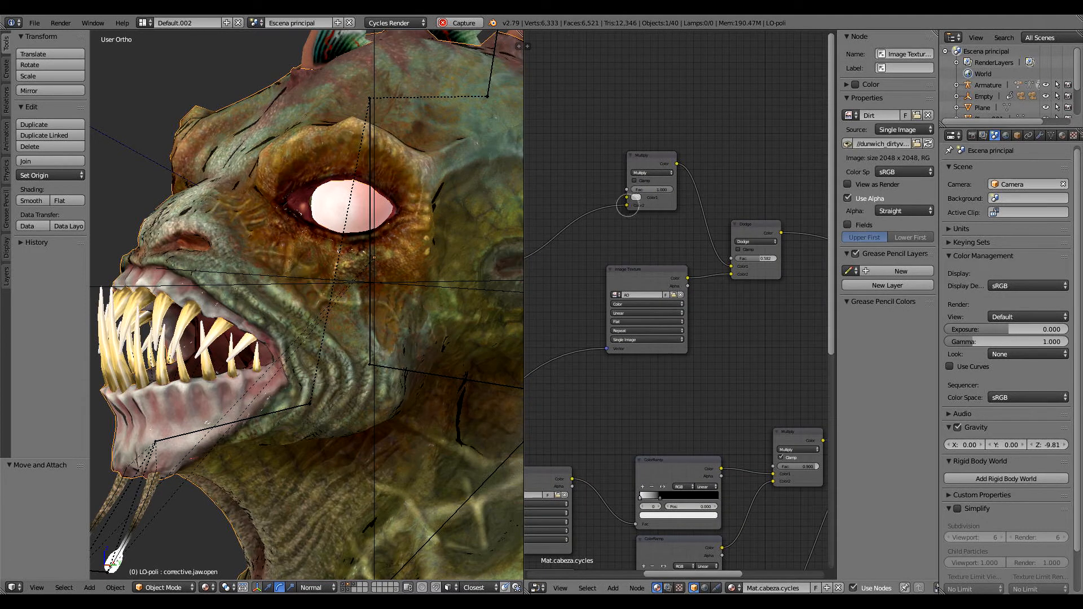
pyautogui.moveTo(628, 205); pyautogui.dragTo(626, 197)
pyautogui.moveTo(608, 247); pyautogui.dragTo(781, 226, button='middle')
pyautogui.click(629, 238)
pyautogui.moveTo(629, 239); pyautogui.dragTo(615, 211)
# Change the blend mode of the mix node combining the AO texture from Dodge to Multiply.
pyautogui.moveTo(364, 265); pyautogui.dragTo(420, 280, button='middle')
pyautogui.keyDown('shift'); pyautogui.moveTo(420, 279); pyautogui.dragTo(328, 269, button='middle'); pyautogui.keyUp('shift')
pyautogui.moveTo(724, 317); pyautogui.dragTo(580, 310, button='middle')
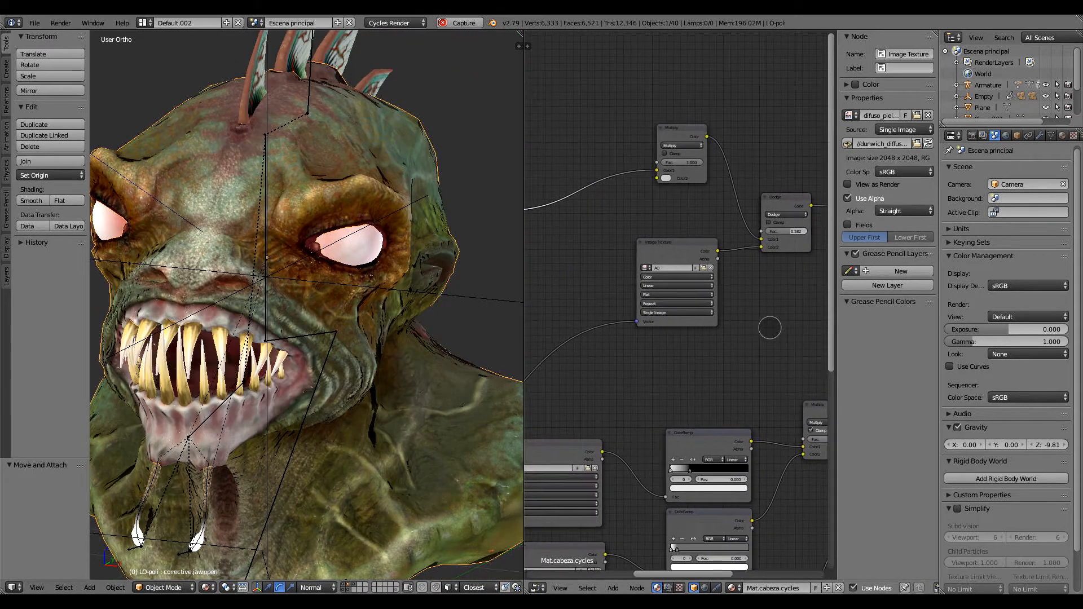
pyautogui.moveTo(769, 327)
pyautogui.mouseDown(button='middle')
pyautogui.moveTo(731, 341)
pyautogui.moveTo(705, 336)
pyautogui.moveTo(713, 314)
pyautogui.moveTo(756, 307)
pyautogui.moveTo(757, 329)
pyautogui.moveTo(672, 361)
pyautogui.mouseUp(button='middle')
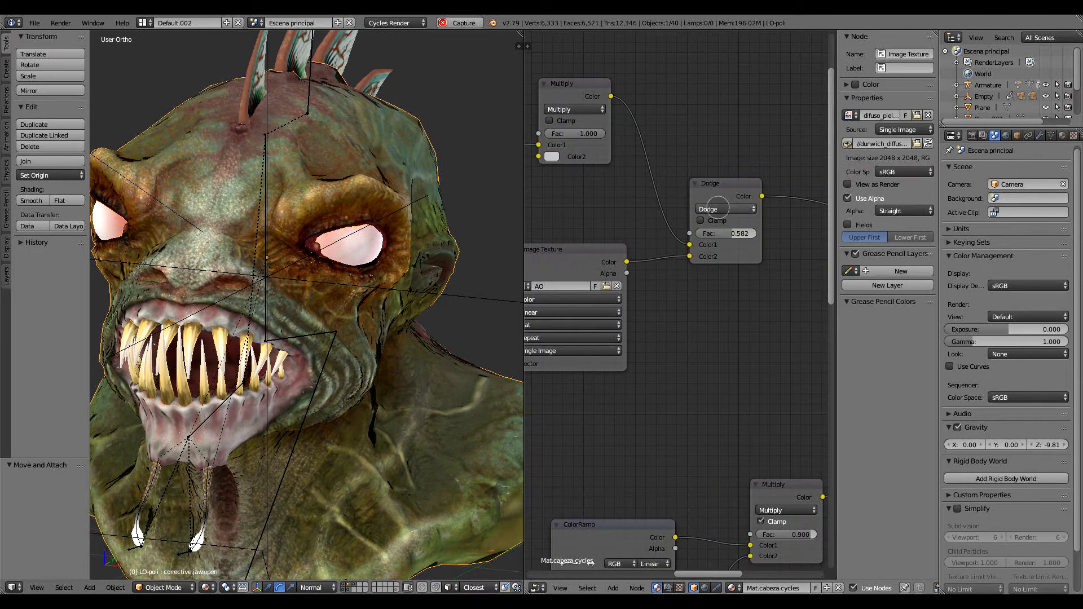
pyautogui.click(719, 209)
pyautogui.click(712, 243)
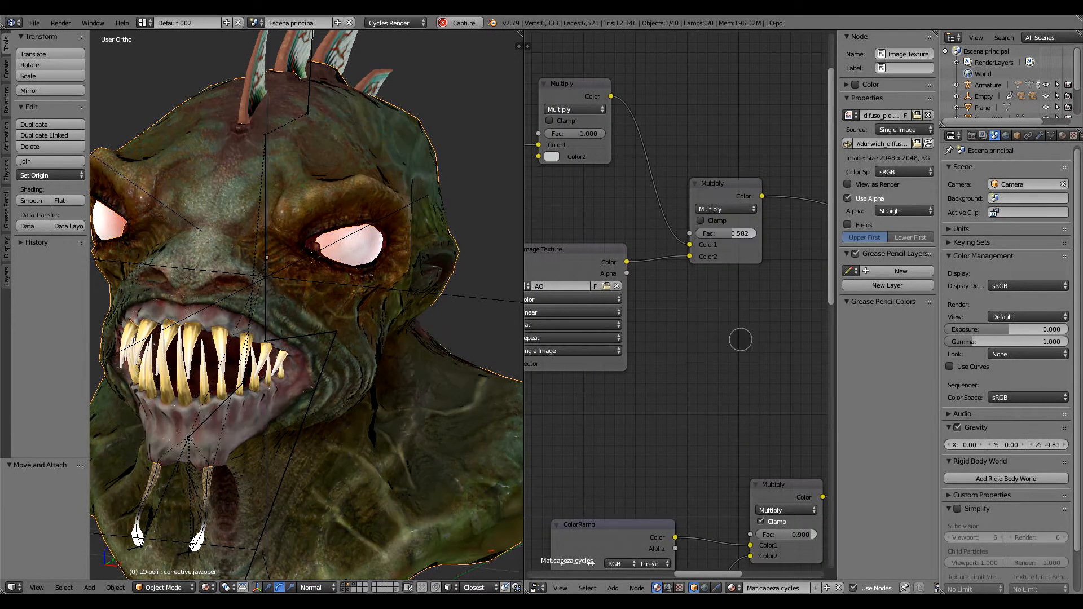
# Move the AO texture node farther from the Multiply node it feeds.
pyautogui.moveTo(628, 315); pyautogui.dragTo(755, 307, button='middle')
pyautogui.scroll(-1, 754, 307)
pyautogui.moveTo(666, 263); pyautogui.dragTo(743, 244, button='middle')
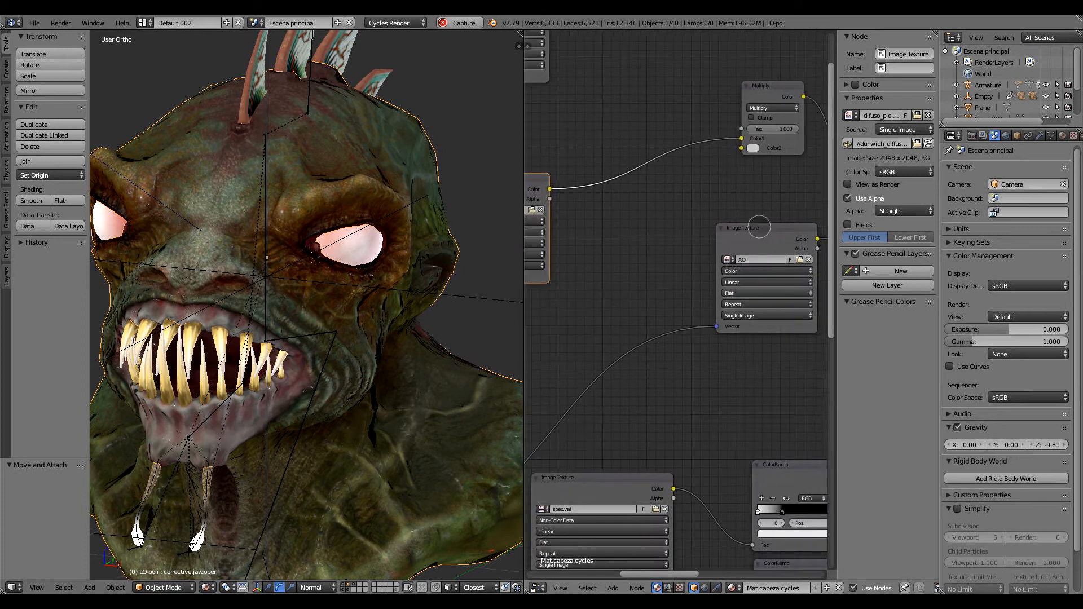
pyautogui.moveTo(759, 225); pyautogui.dragTo(686, 258)
# Move the disconnected Dirt texture node directly below the diffuse skin texture node.
pyautogui.moveTo(545, 192); pyautogui.dragTo(711, 212, button='middle')
pyautogui.scroll(-8, 706, 217)
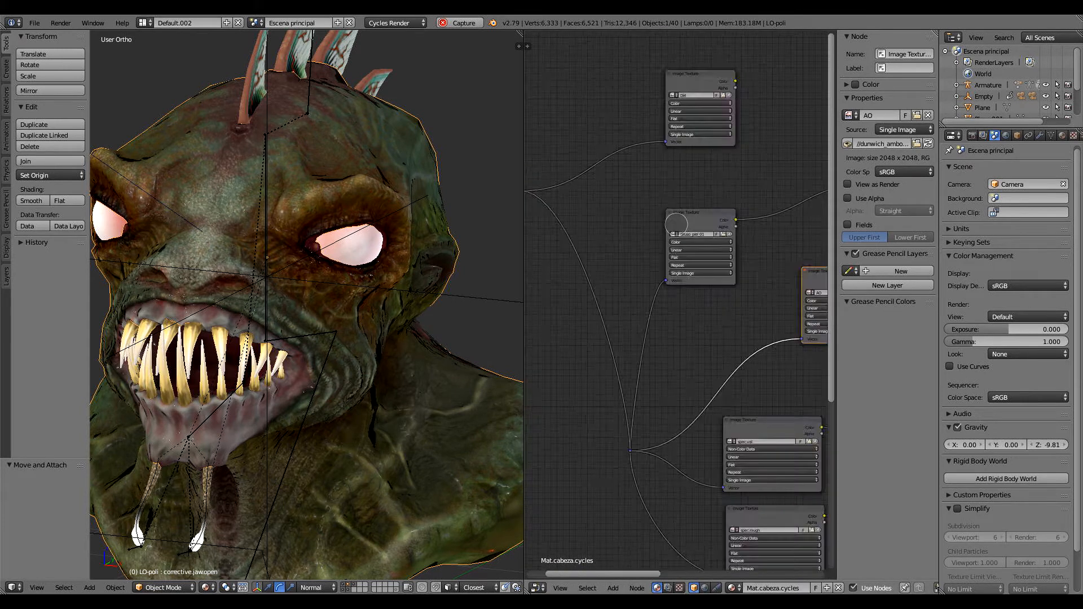
pyautogui.moveTo(700, 137); pyautogui.dragTo(702, 261)
pyautogui.moveTo(704, 224); pyautogui.dragTo(676, 223)
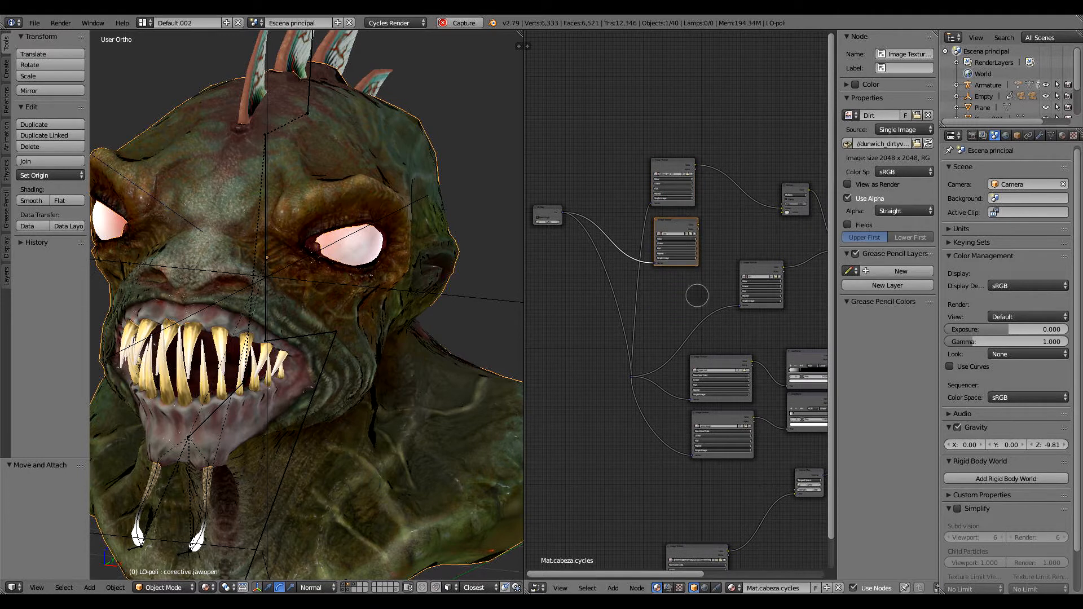
# Link the shared UV reroute to the Dirt texture's Vector input and the texture's Color to Color2 of the first Multiply node.
pyautogui.scroll(3, 689, 295)
pyautogui.moveTo(707, 256); pyautogui.dragTo(760, 272, button='middle')
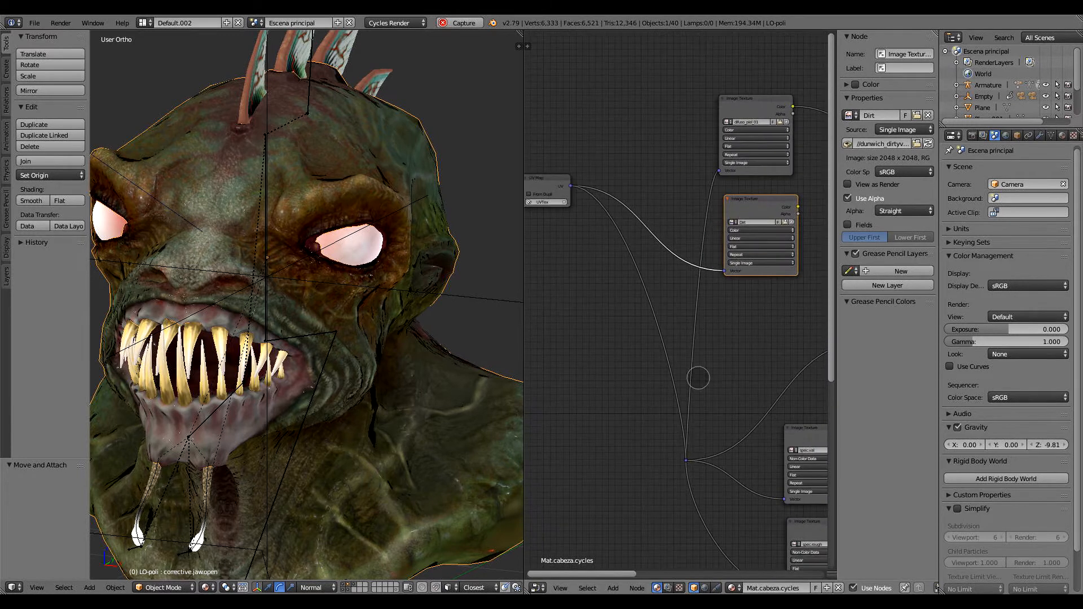
pyautogui.moveTo(686, 460); pyautogui.dragTo(726, 271)
pyautogui.moveTo(765, 341); pyautogui.dragTo(683, 296, button='middle')
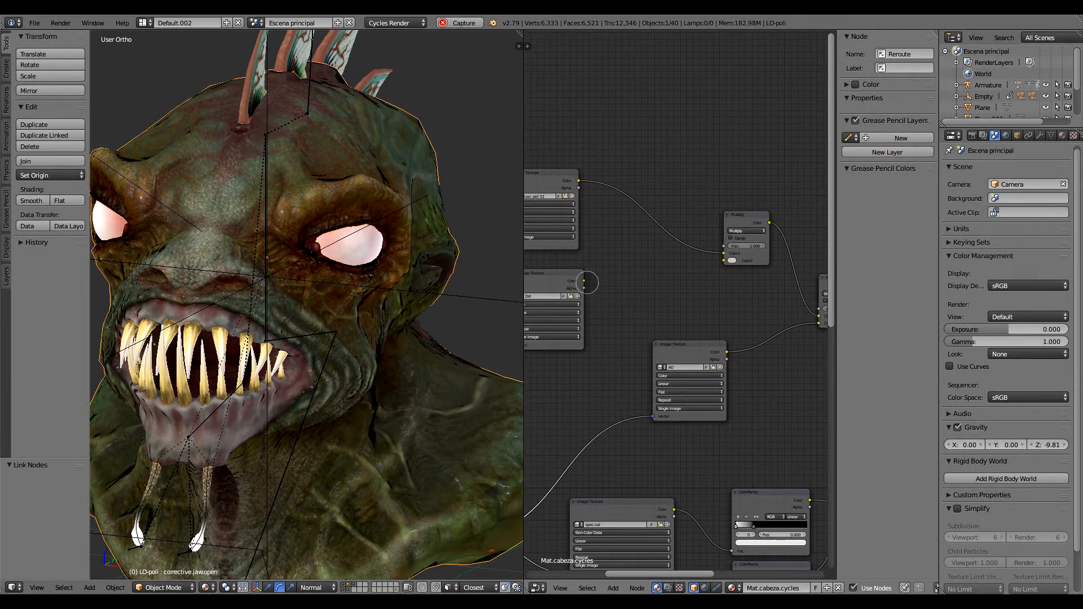
pyautogui.moveTo(586, 281); pyautogui.dragTo(587, 280)
pyautogui.moveTo(714, 263); pyautogui.dragTo(716, 263)
pyautogui.scroll(3, 666, 293)
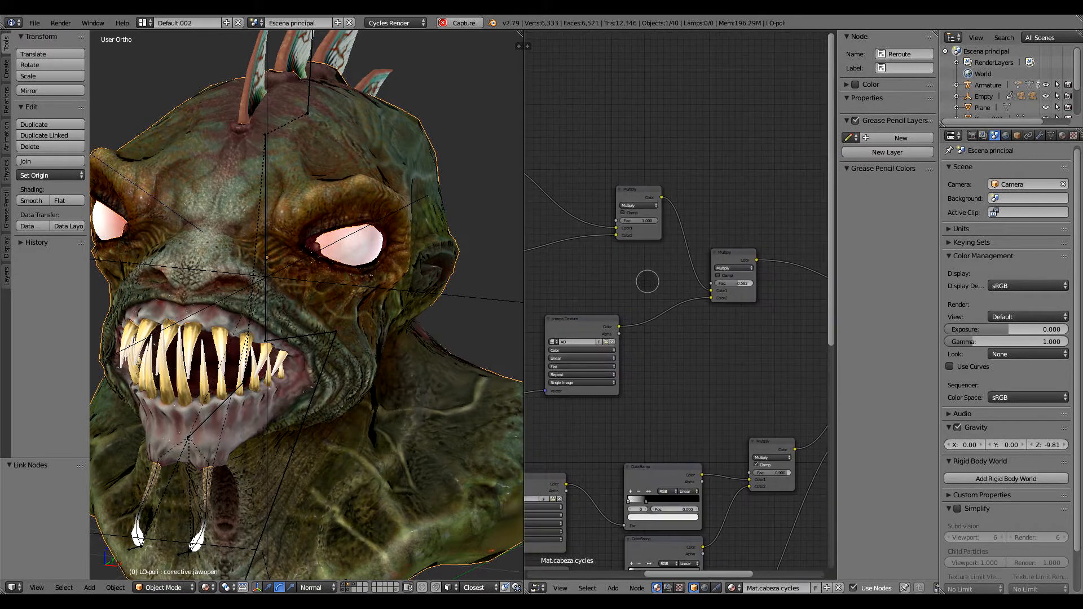
# Insert a ColorRamp node on the link between the Dirt texture and the first Multiply node.
pyautogui.moveTo(459, 323); pyautogui.dragTo(368, 276, button='middle')
pyautogui.keyDown('shift'); pyautogui.moveTo(367, 315); pyautogui.dragTo(353, 285, button='middle'); pyautogui.keyUp('shift')
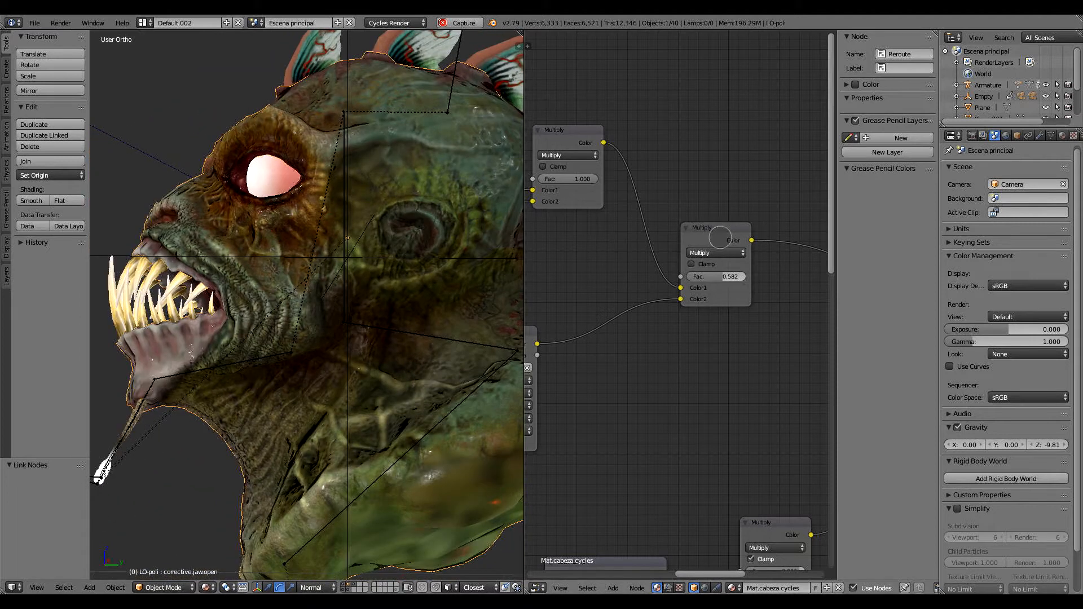
pyautogui.moveTo(562, 226); pyautogui.dragTo(706, 293, button='middle')
pyautogui.click(612, 587)
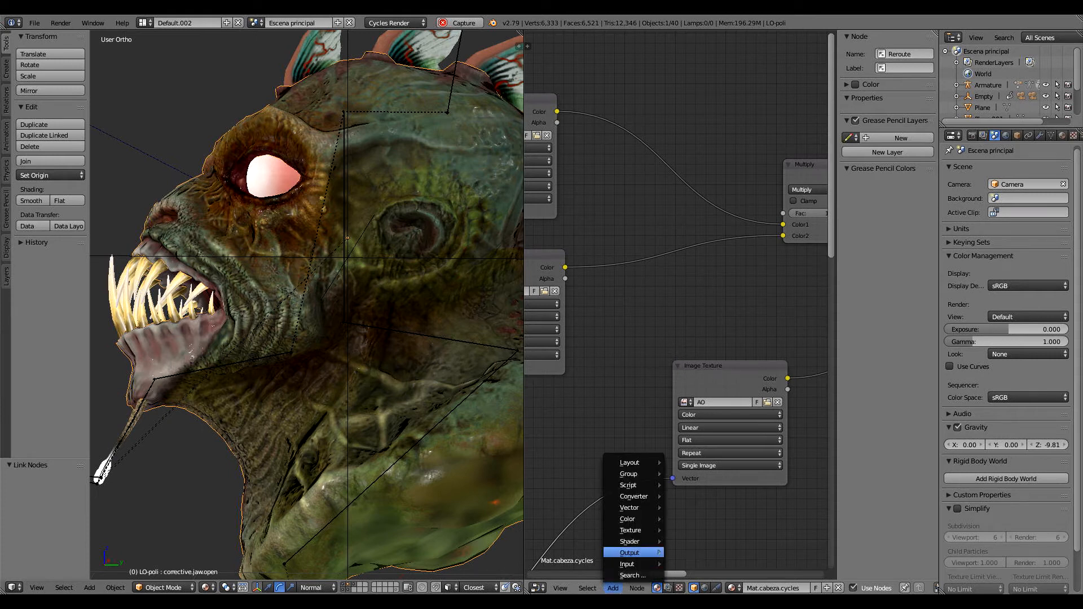
pyautogui.moveTo(632, 519)
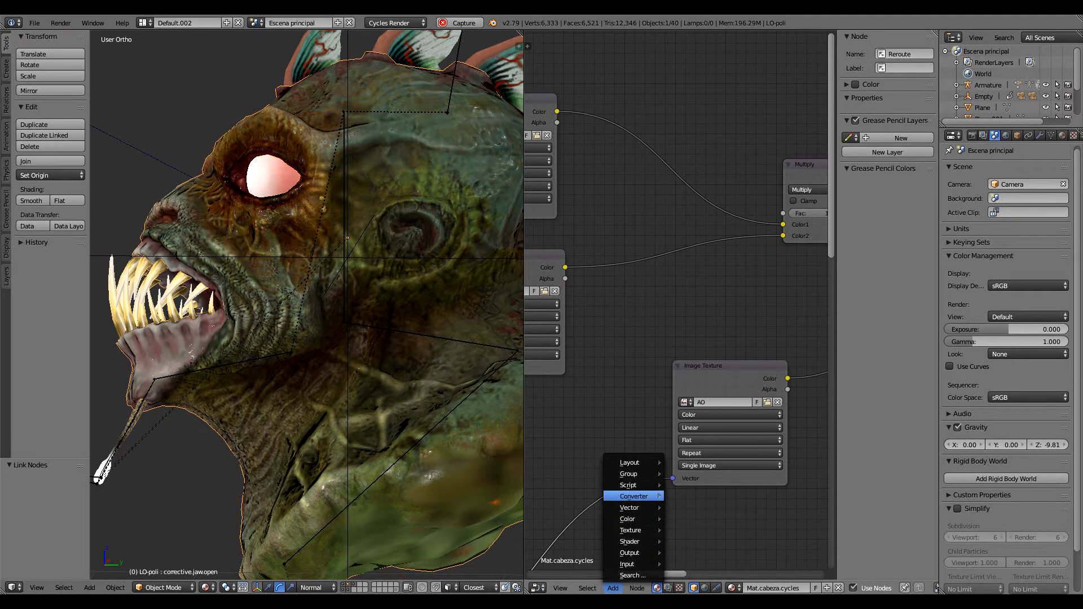
pyautogui.moveTo(632, 497)
pyautogui.click(698, 372)
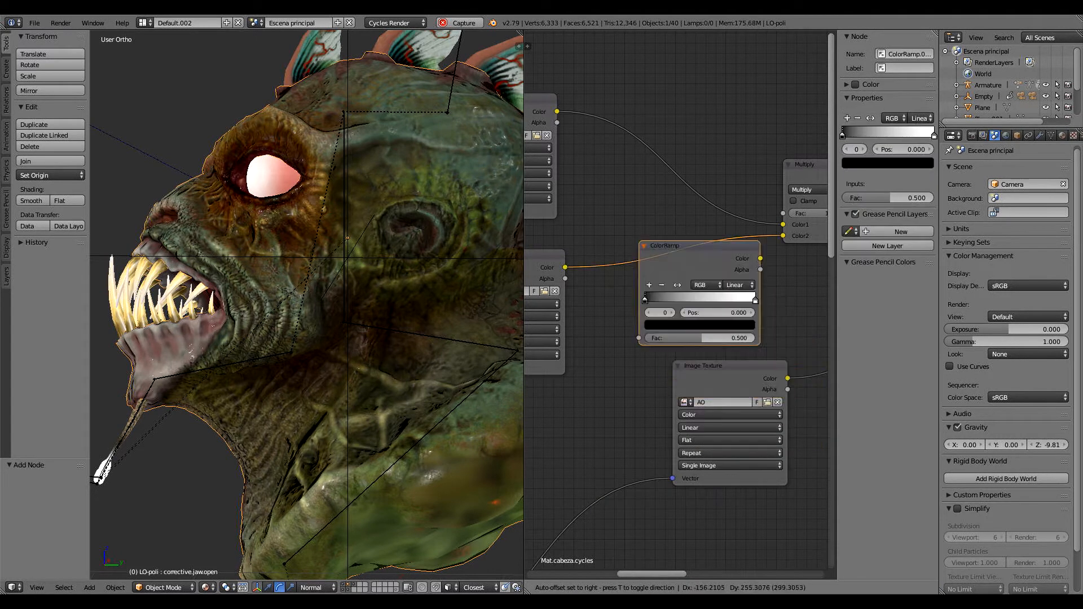
pyautogui.click(669, 247)
pyautogui.moveTo(663, 241); pyautogui.dragTo(667, 233)
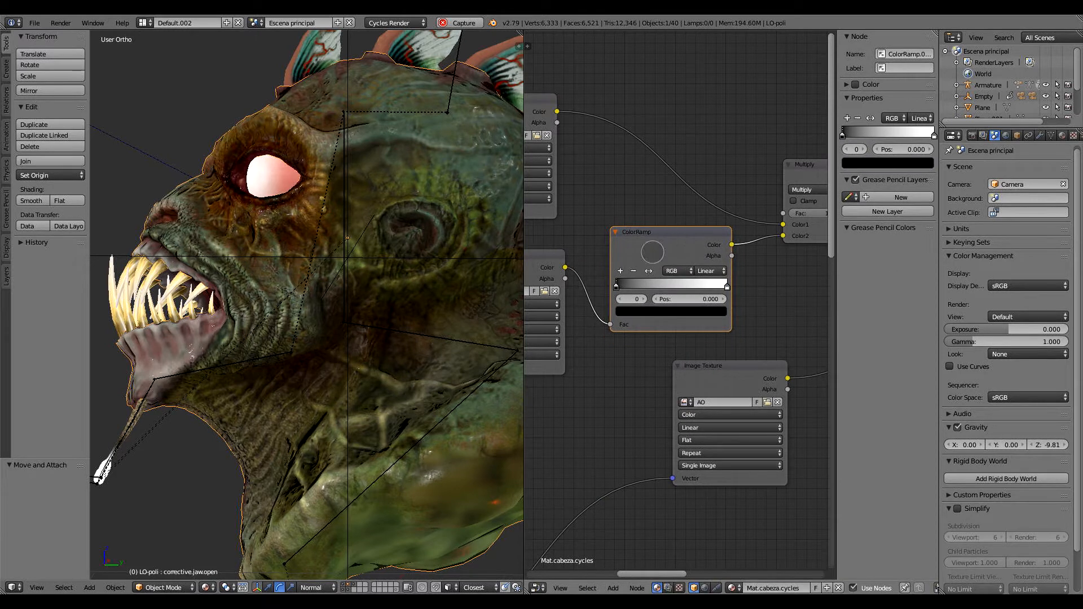
# Set the Dirt ColorRamp's dark stop to a reddish brown with hue 0.036, saturation 0.892 and value 0.461.
pyautogui.scroll(5, 430, 286)
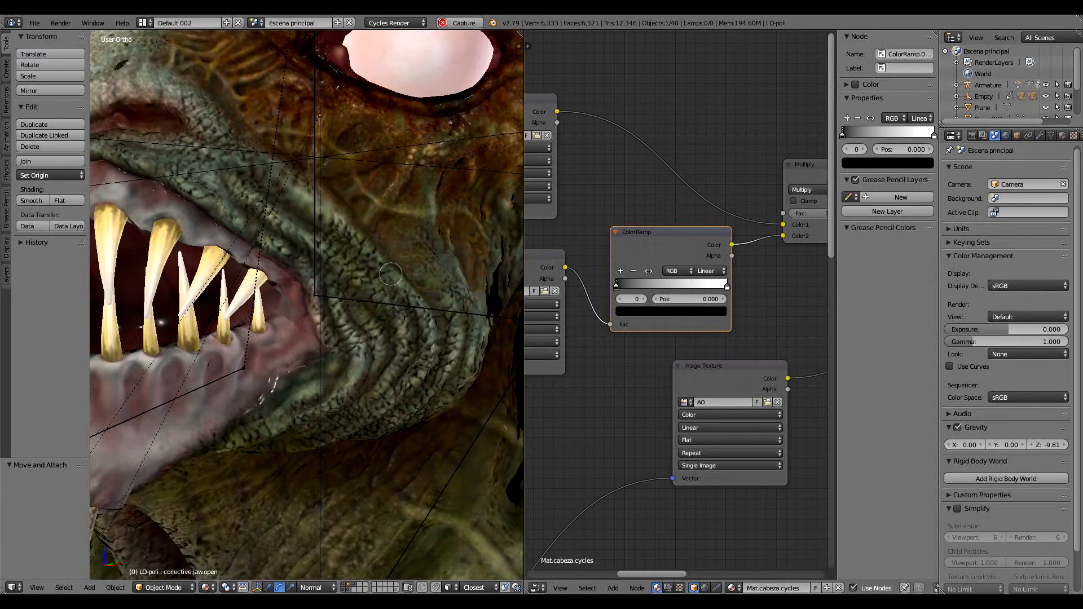
pyautogui.scroll(6, 429, 287)
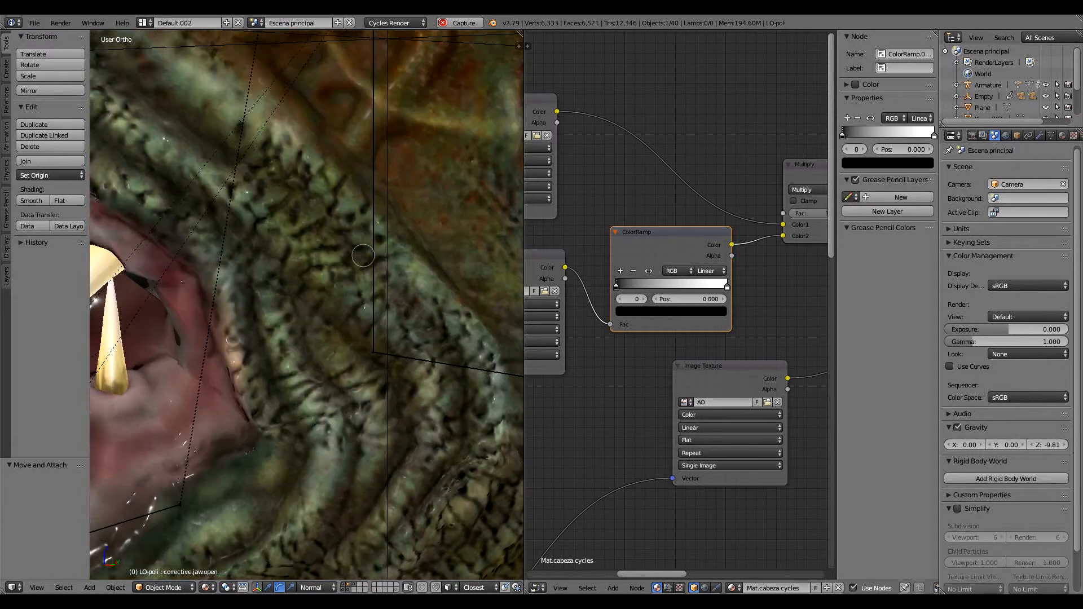
pyautogui.scroll(-5, 430, 292)
pyautogui.scroll(5, 430, 292)
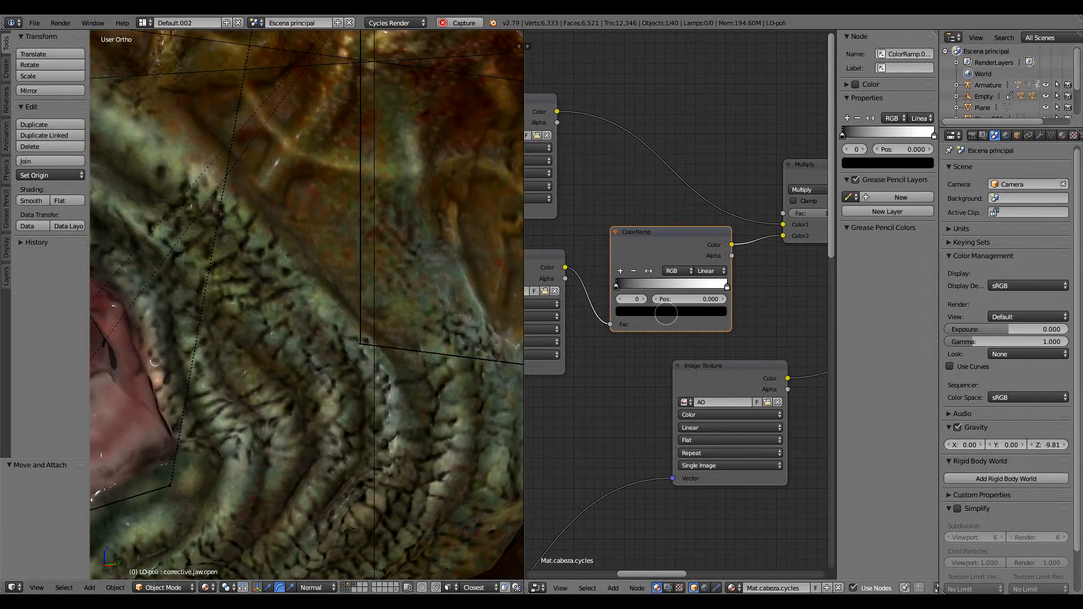
pyautogui.click(674, 311)
pyautogui.moveTo(704, 239); pyautogui.dragTo(703, 216)
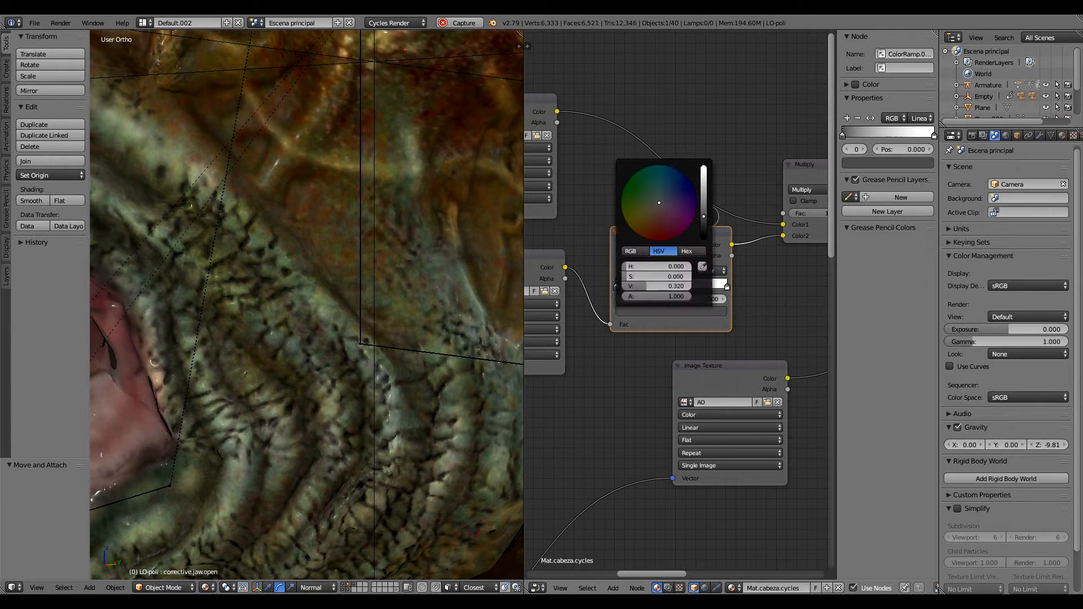
pyautogui.click(658, 184)
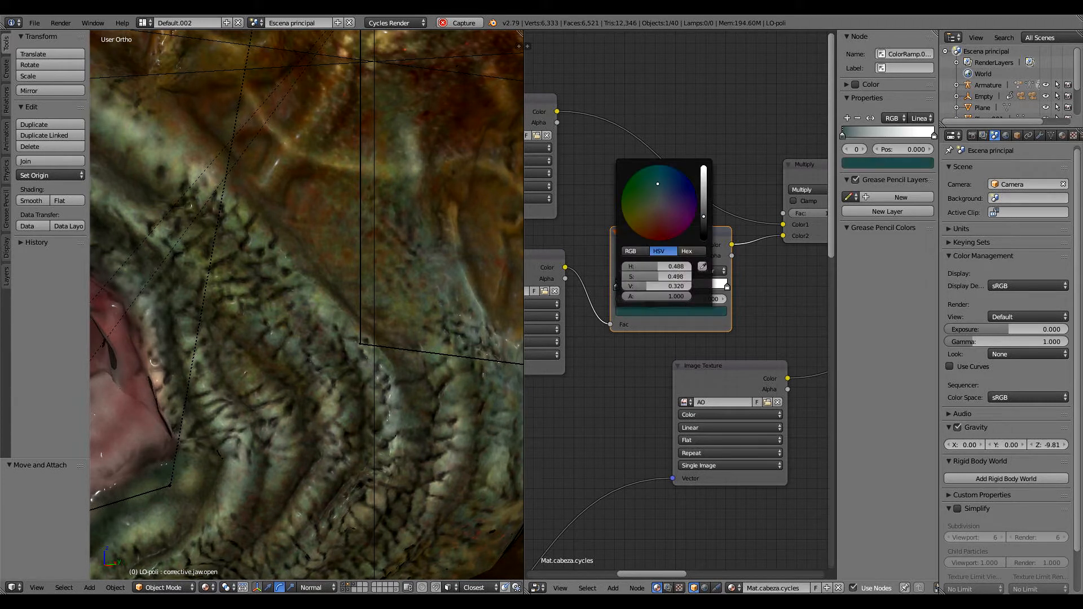
pyautogui.moveTo(630, 201); pyautogui.dragTo(652, 238)
pyautogui.moveTo(712, 212)
pyautogui.mouseDown()
pyautogui.moveTo(714, 179)
pyautogui.moveTo(703, 201)
pyautogui.mouseUp()
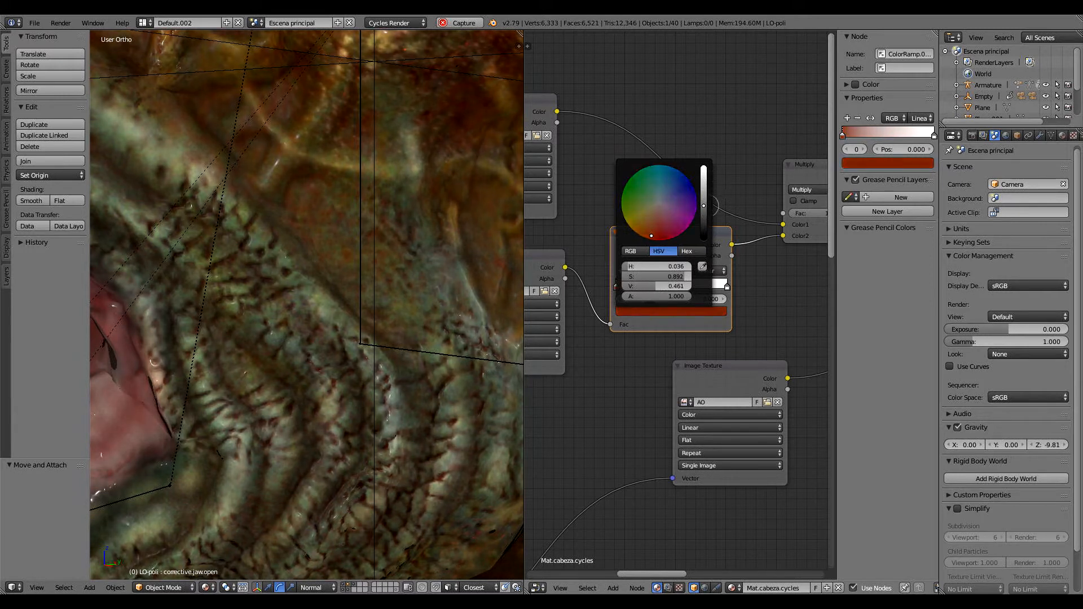
# Set the Dirt ColorRamp's dark stop to an orange-brown with hue 0.103, saturation 0.846 and value 0.409.
pyautogui.moveTo(358, 286); pyautogui.dragTo(469, 285, button='middle')
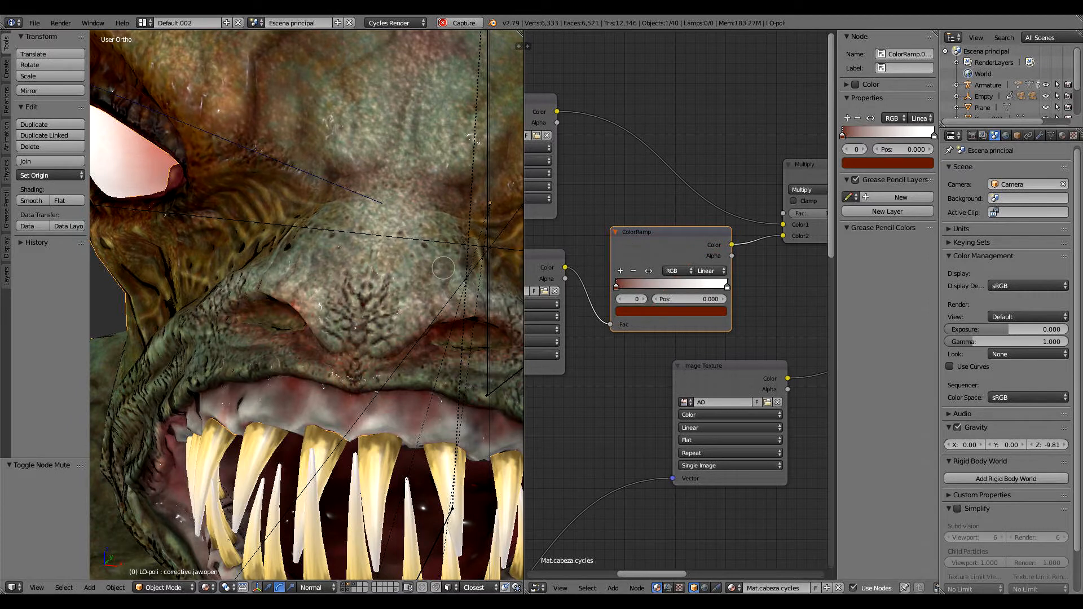
pyautogui.moveTo(299, 251); pyautogui.dragTo(508, 260, button='middle')
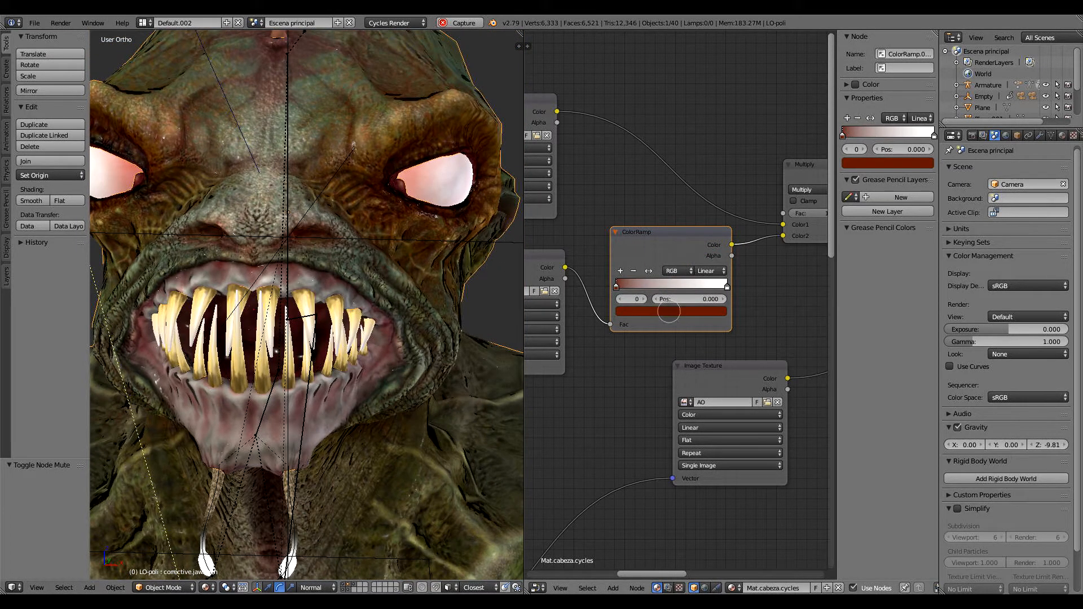
pyautogui.click(672, 311)
pyautogui.moveTo(651, 236)
pyautogui.mouseDown()
pyautogui.moveTo(685, 188)
pyautogui.moveTo(646, 183)
pyautogui.moveTo(657, 177)
pyautogui.moveTo(655, 201)
pyautogui.moveTo(638, 224)
pyautogui.mouseUp()
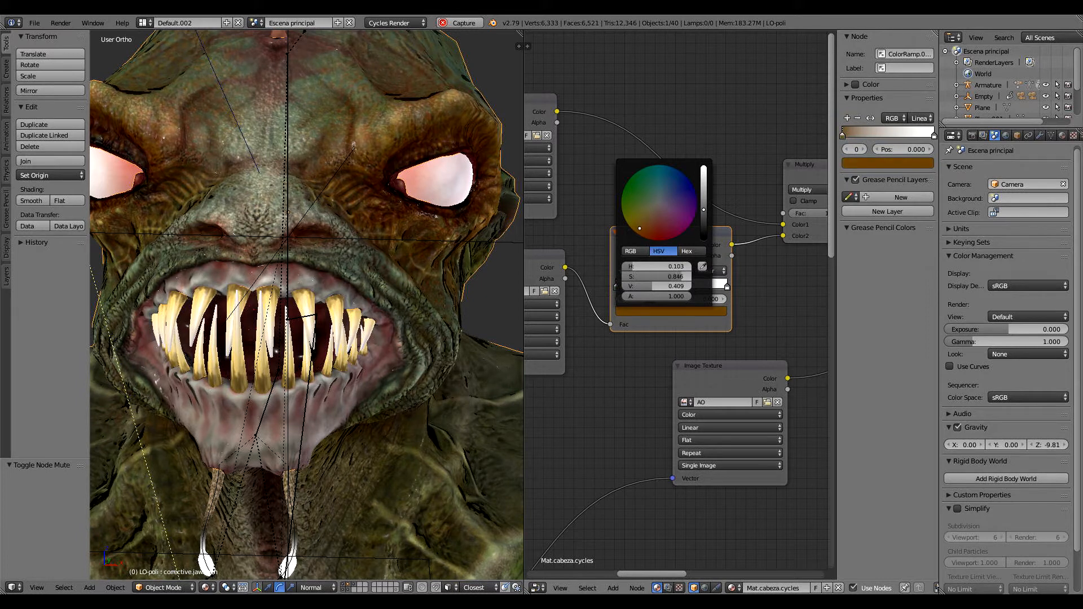
# Move the AO texture node below the Dirt ColorRamp to free space before the second Multiply node.
pyautogui.moveTo(505, 339); pyautogui.dragTo(455, 287, button='middle')
pyautogui.scroll(-1, 411, 342)
pyautogui.moveTo(799, 327); pyautogui.dragTo(688, 281, button='middle')
pyautogui.scroll(-4, 647, 280)
pyautogui.moveTo(682, 279); pyautogui.dragTo(631, 278)
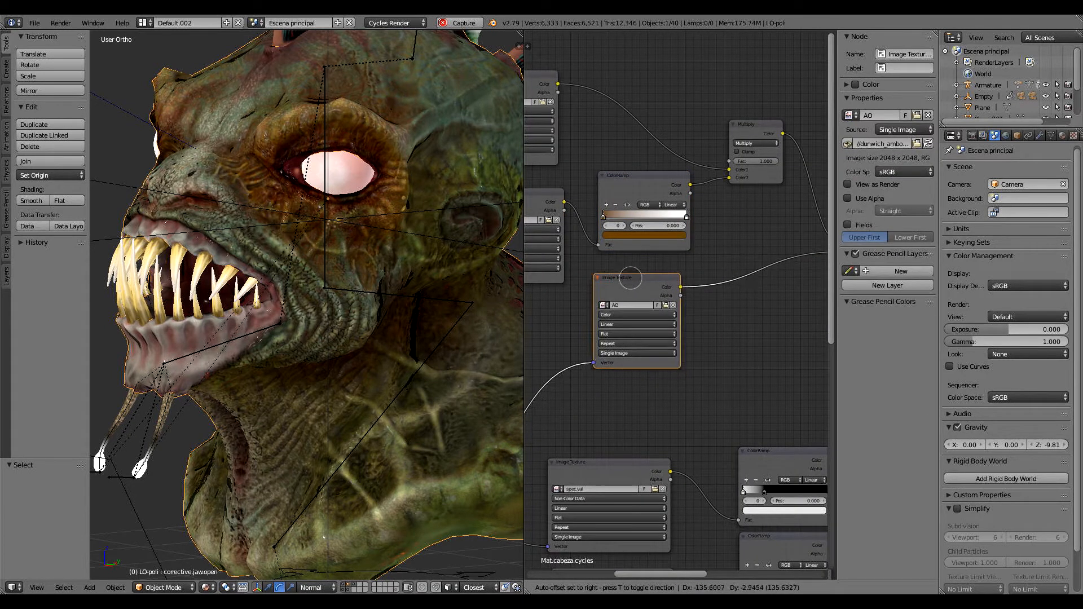
# Duplicate the Dirt ColorRamp and insert the copy on the link between the AO texture and the second Multiply node.
pyautogui.moveTo(696, 224); pyautogui.dragTo(622, 228, button='middle')
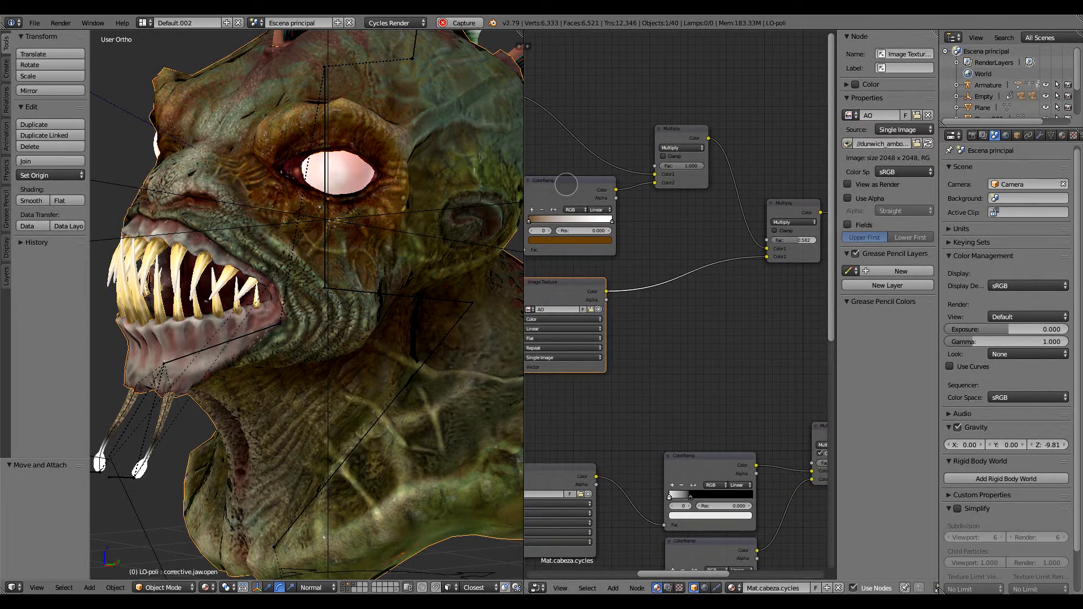
pyautogui.click(556, 183)
pyautogui.hotkey('shift', 'd')
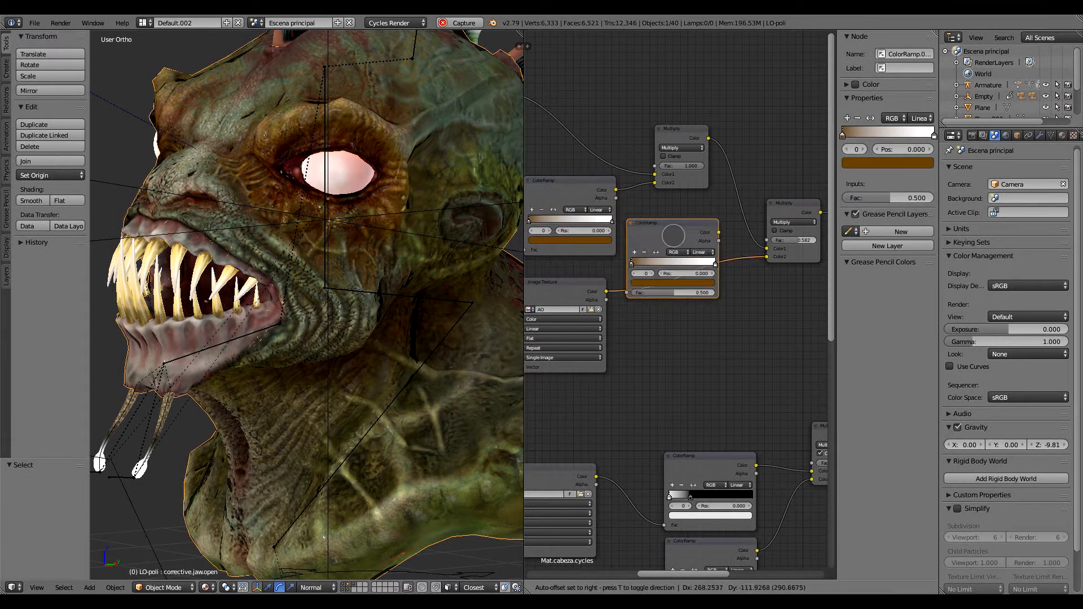
pyautogui.click(680, 258)
# Set the AO ColorRamp's dark stop to a deep blue and the Fac of the second Multiply node to 0.918.
pyautogui.keyDown('ctrl'); pyautogui.moveTo(696, 355); pyautogui.dragTo(685, 334, button='middle'); pyautogui.keyUp('ctrl')
pyautogui.click(689, 296)
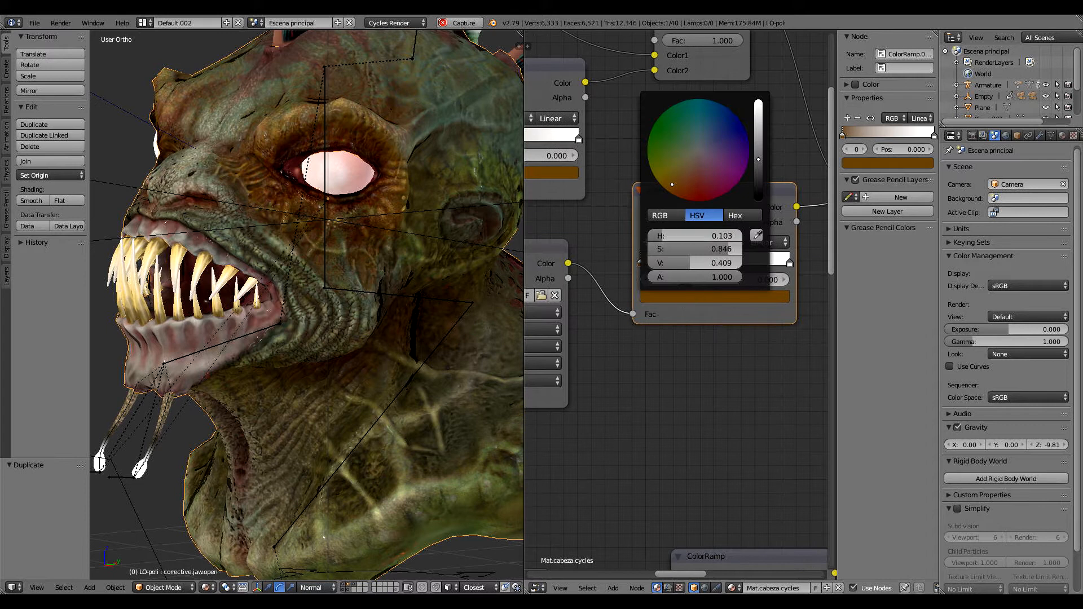
pyautogui.click(729, 127)
pyautogui.moveTo(350, 294); pyautogui.dragTo(282, 286, button='middle')
pyautogui.moveTo(682, 180); pyautogui.dragTo(665, 371, button='middle')
pyautogui.moveTo(697, 235); pyautogui.dragTo(723, 237)
pyautogui.moveTo(676, 380); pyautogui.dragTo(746, 367, button='middle')
pyautogui.moveTo(411, 301); pyautogui.dragTo(497, 249, button='middle')
pyautogui.click(579, 344)
pyautogui.moveTo(575, 173)
pyautogui.mouseDown()
pyautogui.moveTo(552, 163)
pyautogui.moveTo(557, 171)
pyautogui.mouseUp()
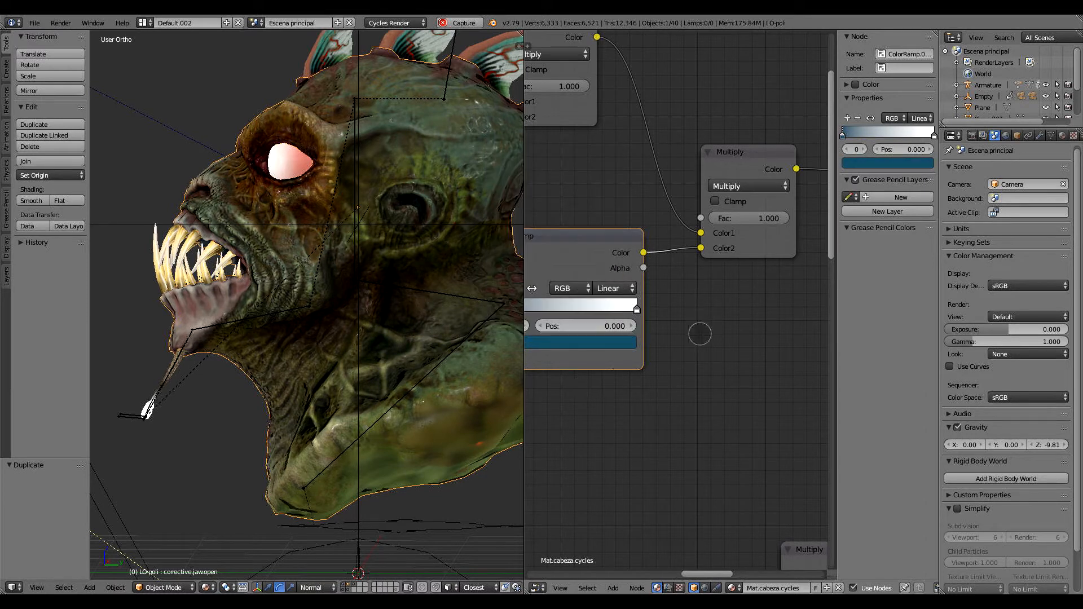
pyautogui.moveTo(756, 218)
pyautogui.mouseDown()
pyautogui.moveTo(712, 218)
pyautogui.moveTo(777, 218)
pyautogui.mouseUp()
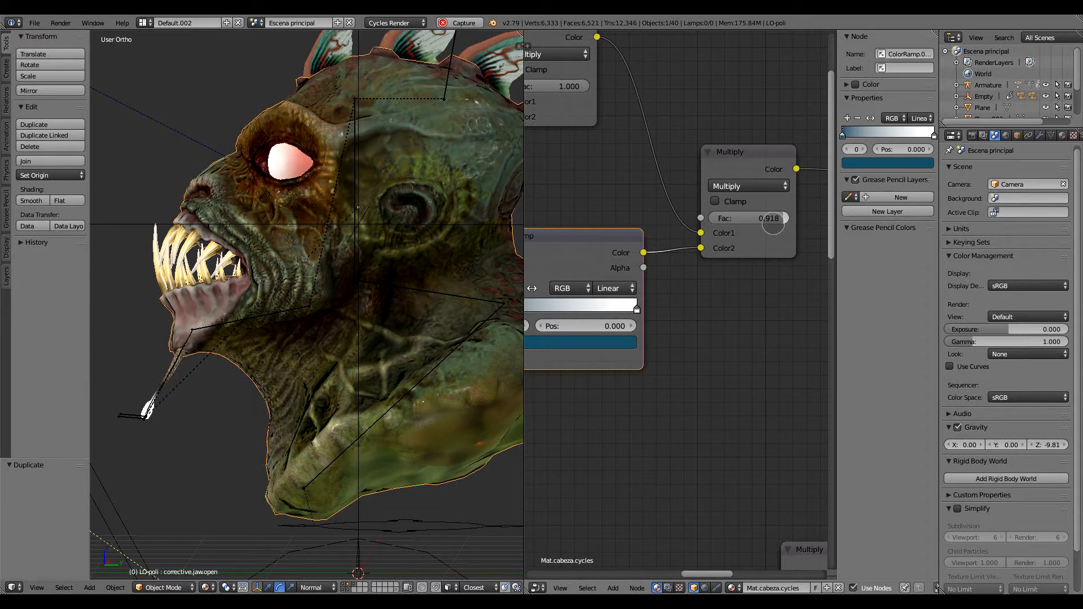
# Set the Fac of the second Multiply node to 0.700 and check the tint from the front of the head.
pyautogui.click(777, 218)
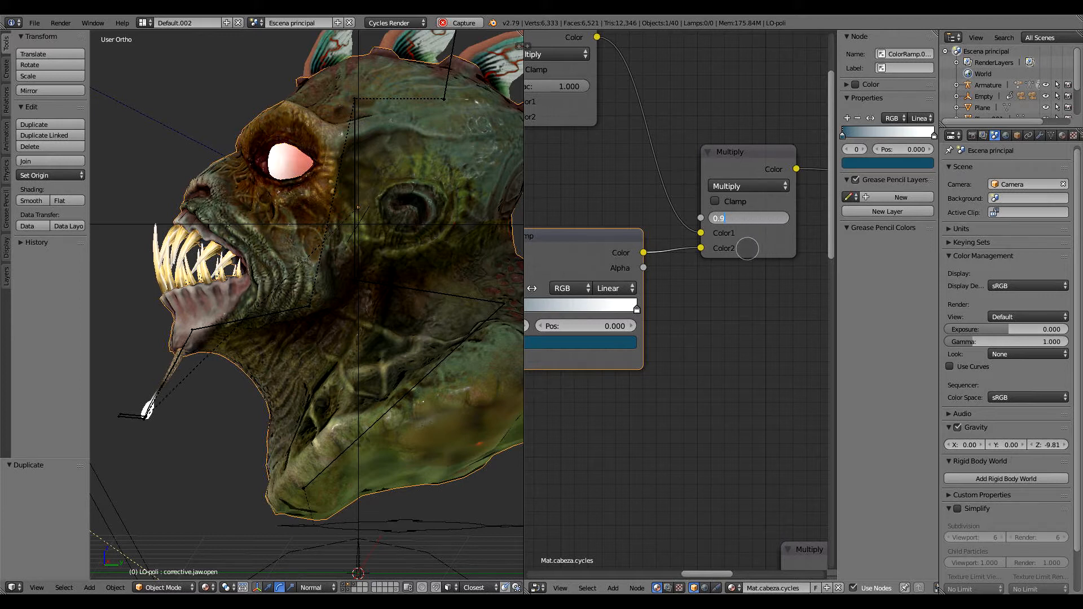
pyautogui.press('Return')
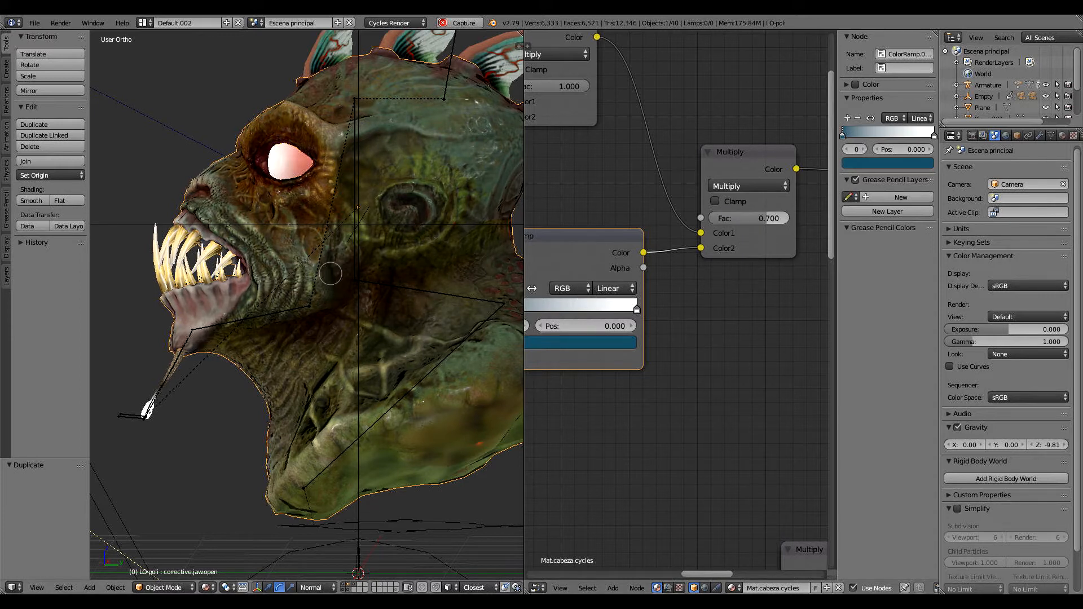
pyautogui.moveTo(237, 299); pyautogui.dragTo(316, 290, button='middle')
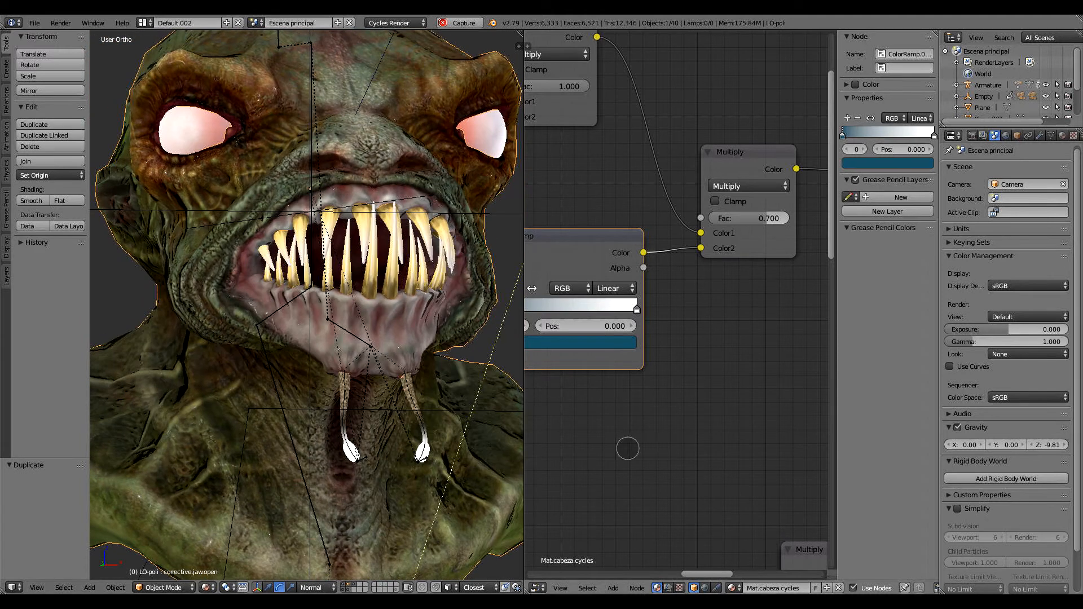
# Set the Dirt ColorRamp's dark stop to a reddish orange with hue 0.048, saturation 0.753 and value 0.504.
pyautogui.scroll(-4, 626, 447)
pyautogui.scroll(3, 629, 361)
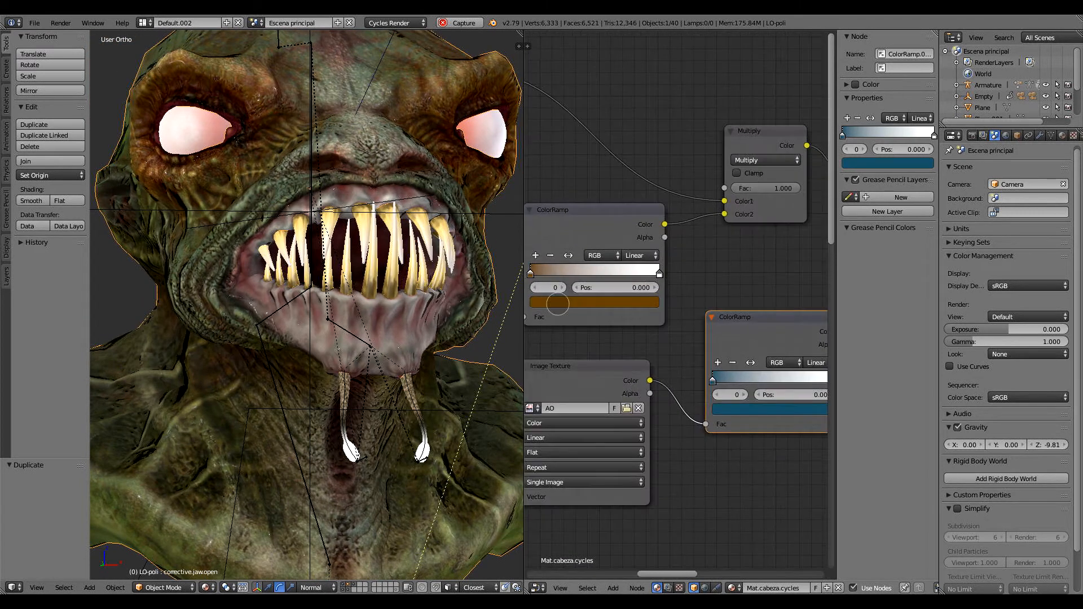
pyautogui.click(617, 298)
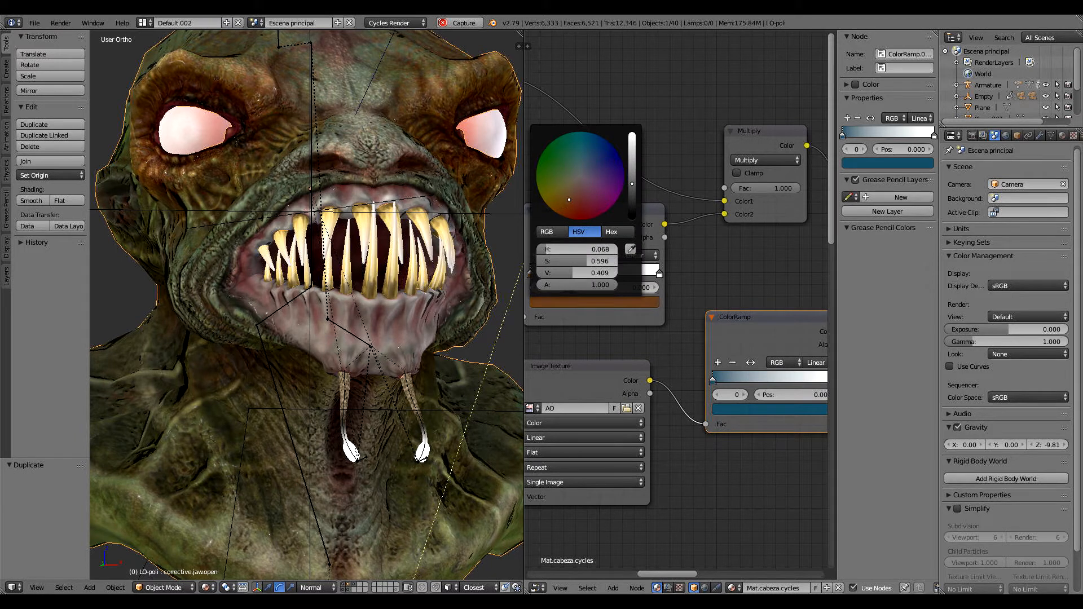
pyautogui.moveTo(632, 182)
pyautogui.mouseDown()
pyautogui.moveTo(632, 153)
pyautogui.moveTo(632, 191)
pyautogui.moveTo(632, 160)
pyautogui.moveTo(632, 175)
pyautogui.mouseUp()
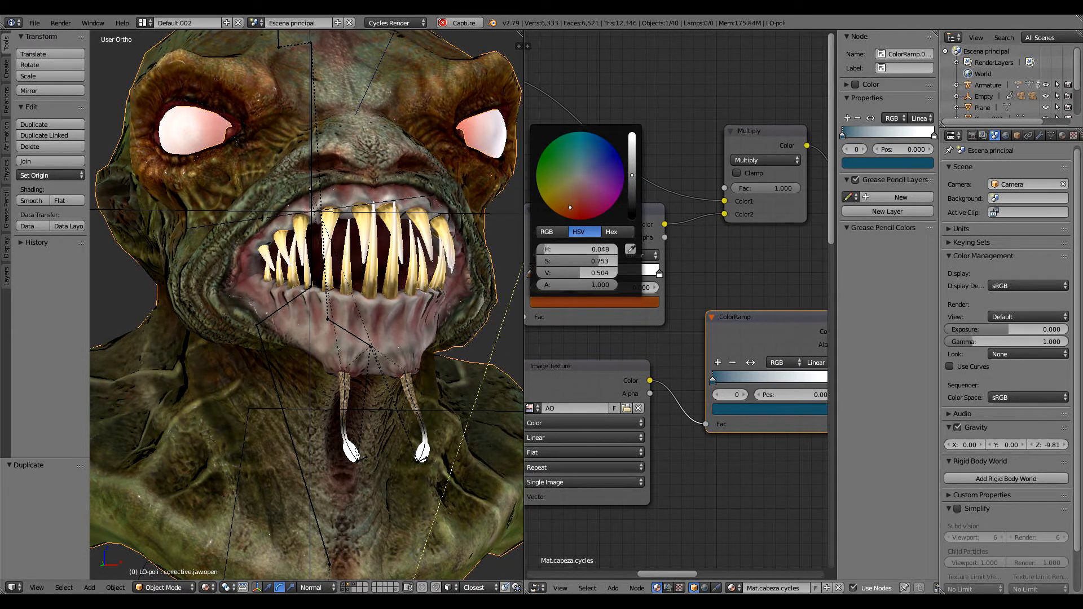
pyautogui.moveTo(452, 232); pyautogui.dragTo(344, 236, button='middle')
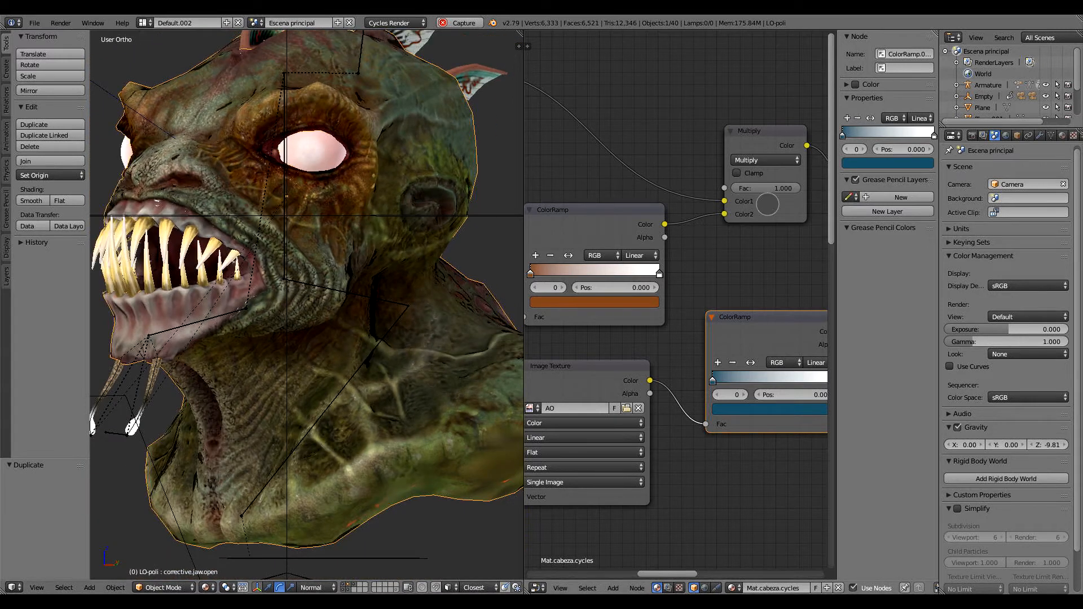
# Try the first Multiply node's Fac at 0, then set it to 0.8.
pyautogui.moveTo(791, 188); pyautogui.dragTo(721, 193)
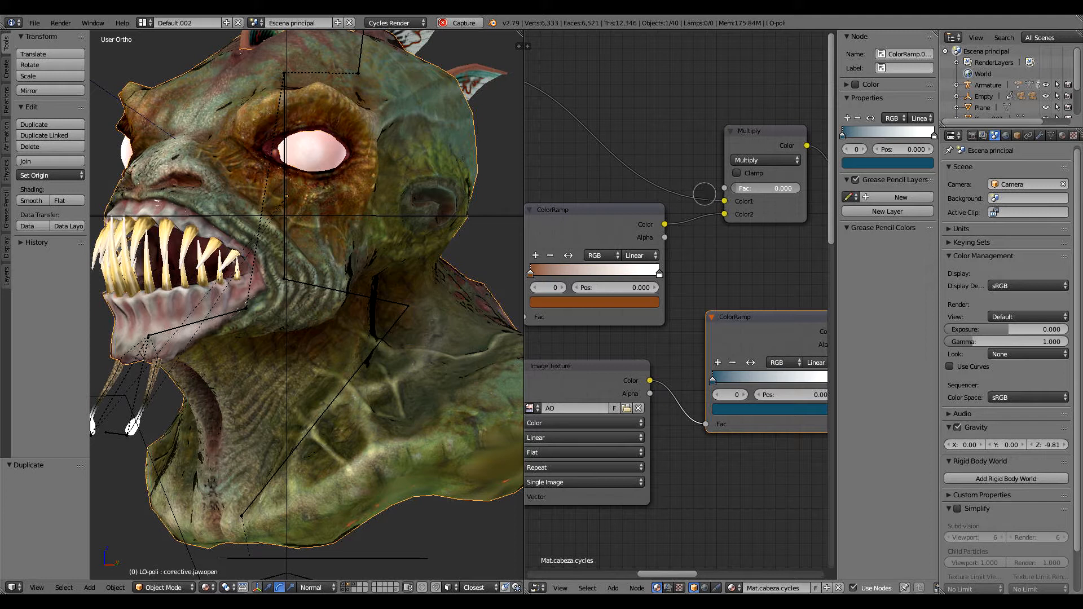
pyautogui.moveTo(743, 188); pyautogui.dragTo(787, 188)
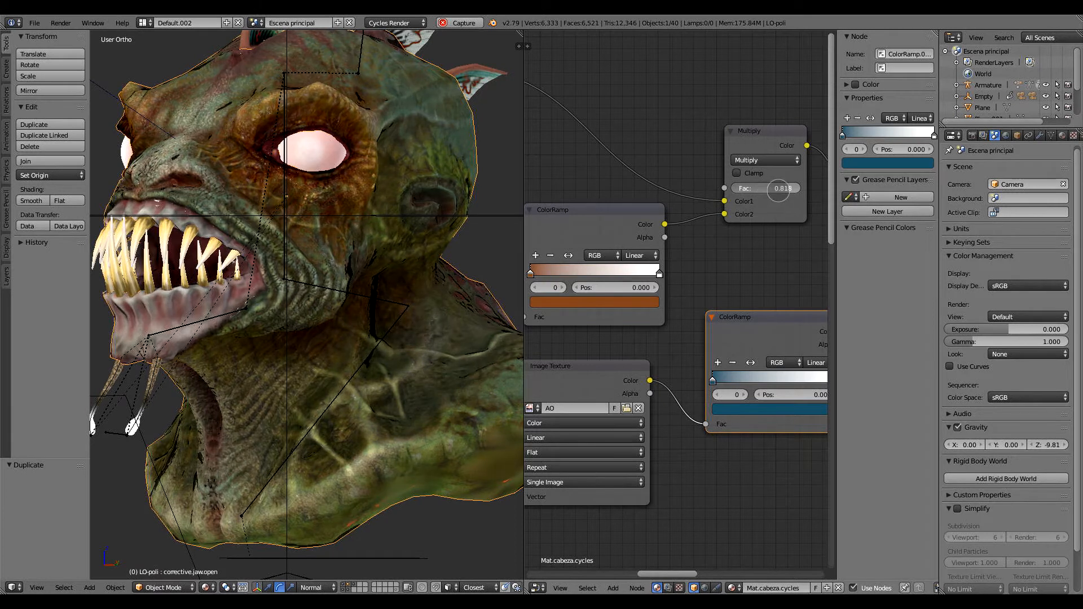
pyautogui.click(786, 188)
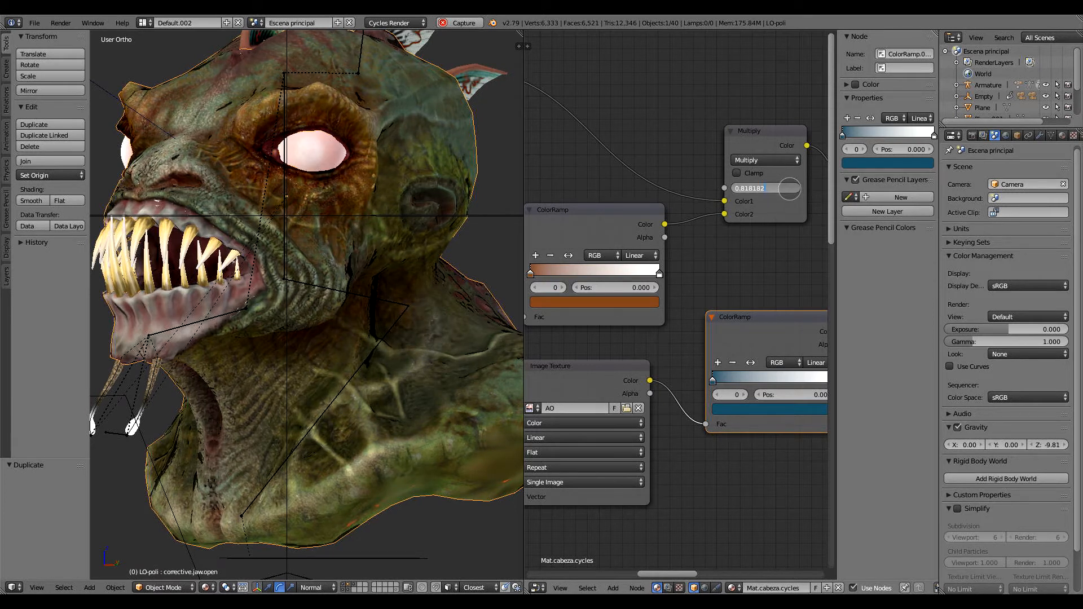
pyautogui.press('BackSpace')
pyautogui.press('BackSpace')
pyautogui.press('BackSpace')
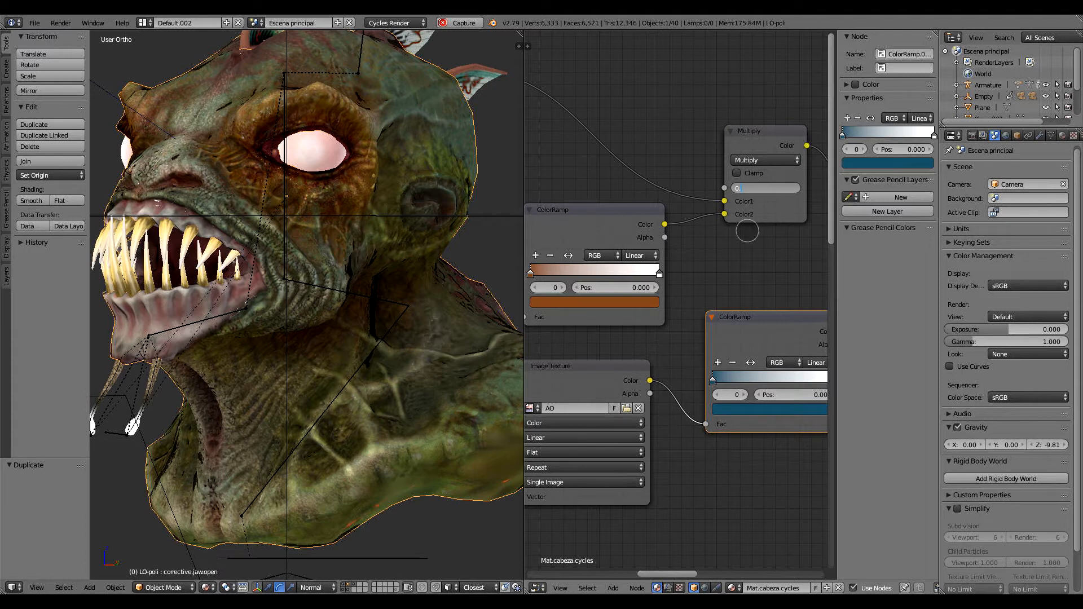
pyautogui.write('8')
pyautogui.press('Return')
# Frame the Principled BSDF node and the creature's face, and switch the 3D view to Rendered shading.
pyautogui.moveTo(737, 299); pyautogui.dragTo(574, 227, button='middle')
pyautogui.scroll(-8, 666, 260)
pyautogui.moveTo(677, 317); pyautogui.dragTo(575, 343, button='middle')
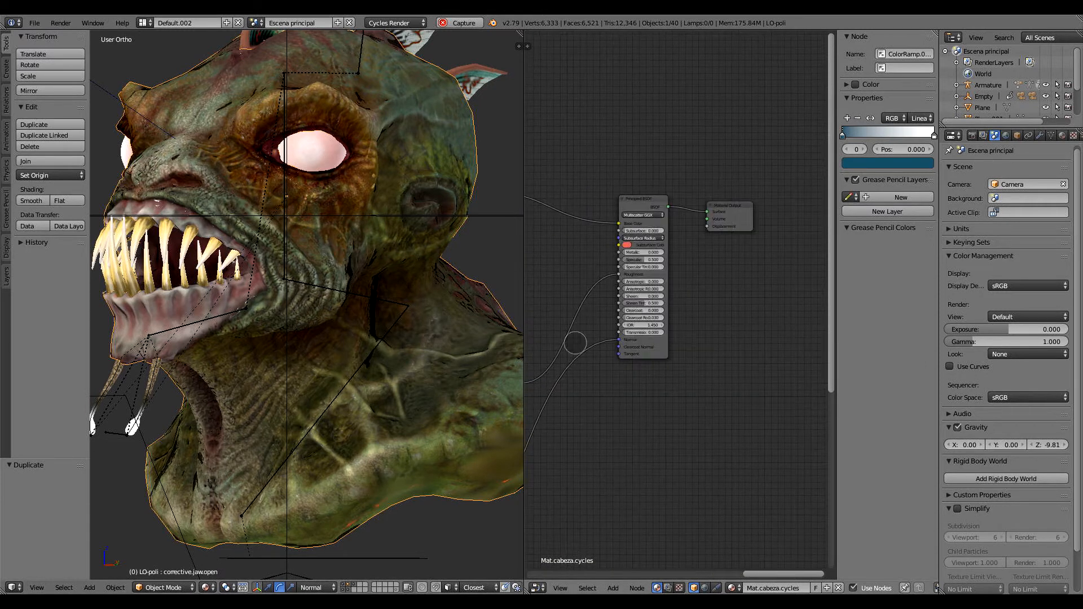
pyautogui.keyDown('ctrl'); pyautogui.moveTo(728, 351); pyautogui.dragTo(734, 243, button='middle'); pyautogui.keyUp('ctrl')
pyautogui.moveTo(645, 194); pyautogui.dragTo(769, 349, button='middle')
pyautogui.moveTo(346, 236); pyautogui.dragTo(376, 252, button='middle')
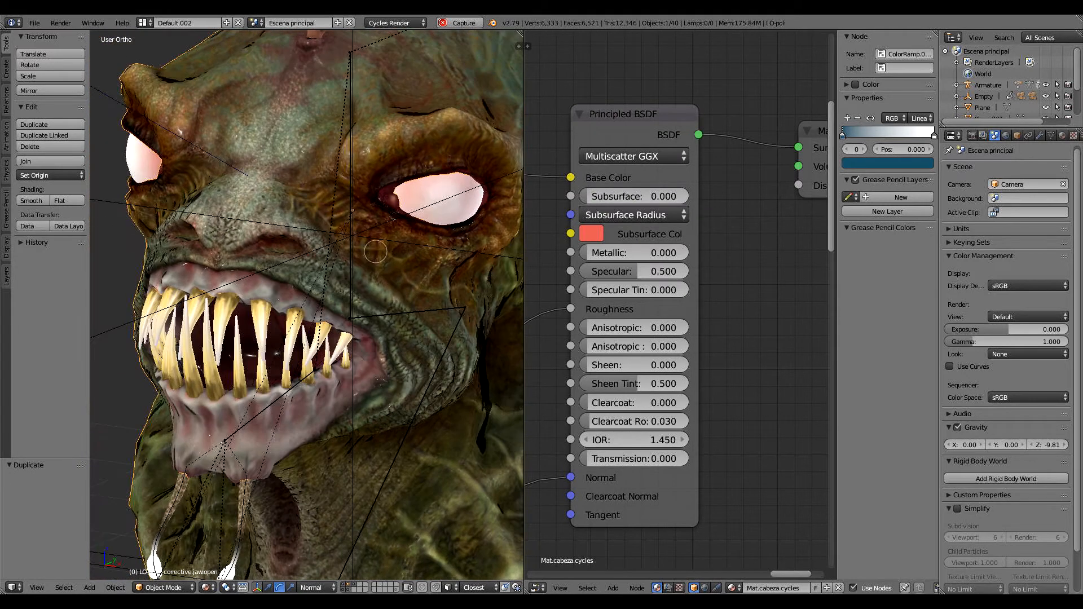
pyautogui.click(206, 587)
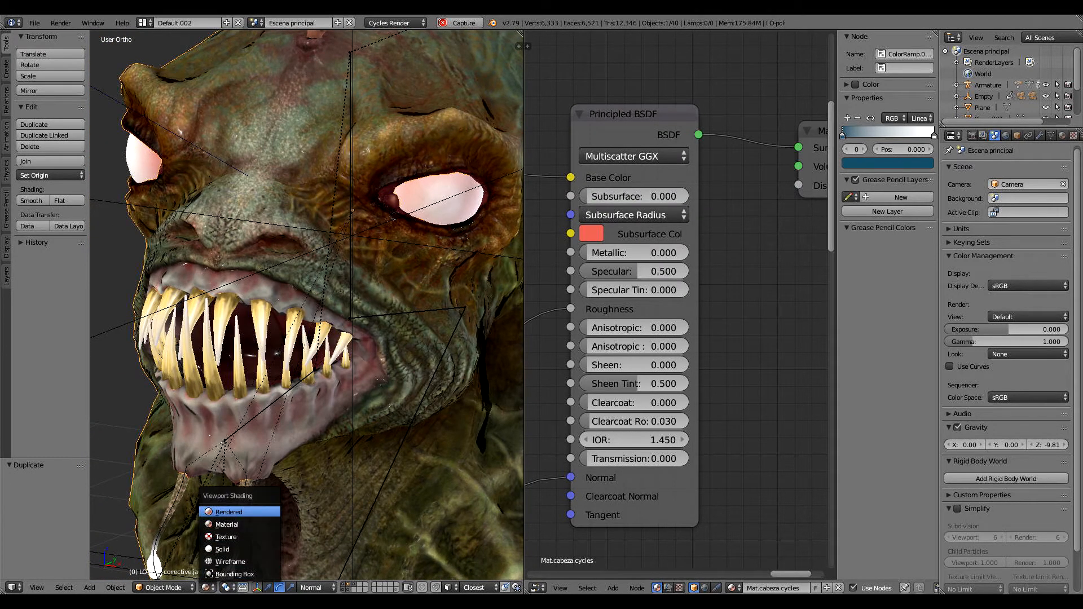
pyautogui.click(237, 512)
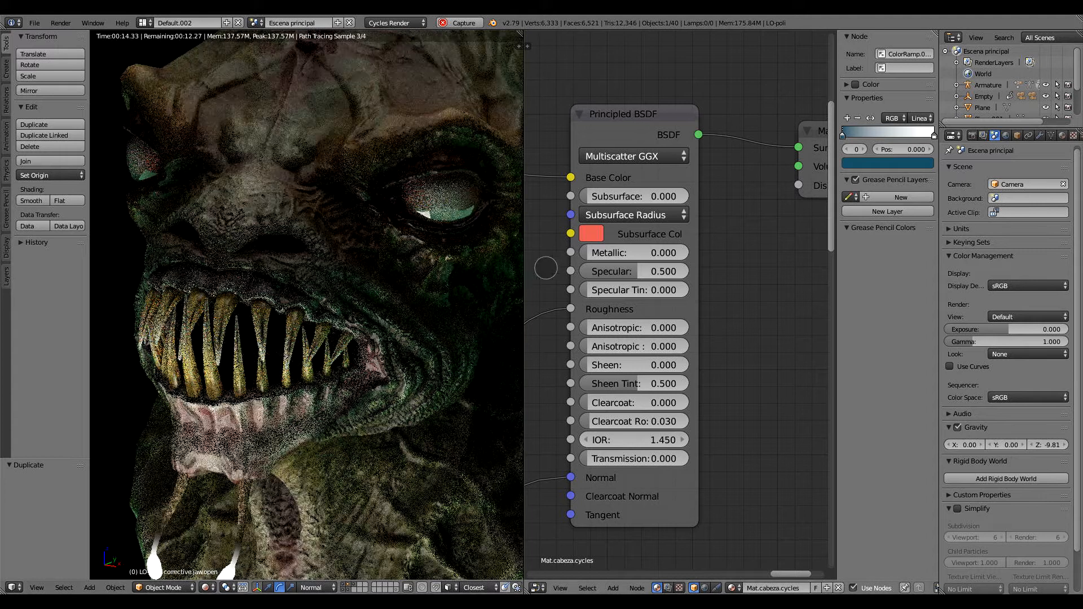
# Move the AO ColorRamp's white stop to position 0.586 and the Dirt ColorRamp's white stop to 0.605.
pyautogui.moveTo(547, 268); pyautogui.dragTo(813, 271, button='middle')
pyautogui.moveTo(550, 248); pyautogui.dragTo(781, 357, button='middle')
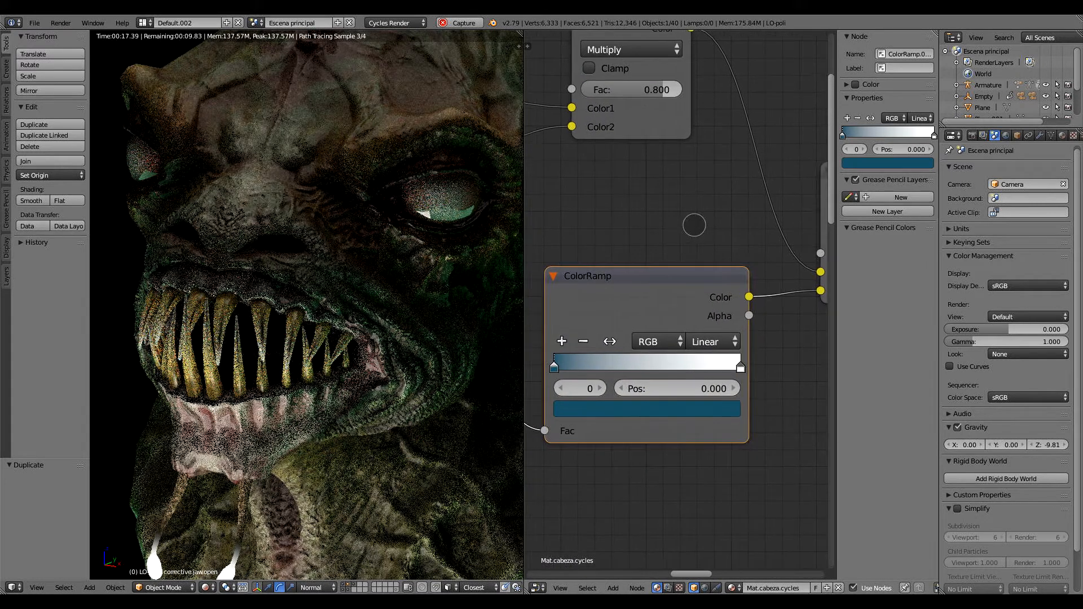
pyautogui.moveTo(742, 231); pyautogui.dragTo(627, 161, button='middle')
pyautogui.moveTo(623, 303); pyautogui.dragTo(730, 283, button='middle')
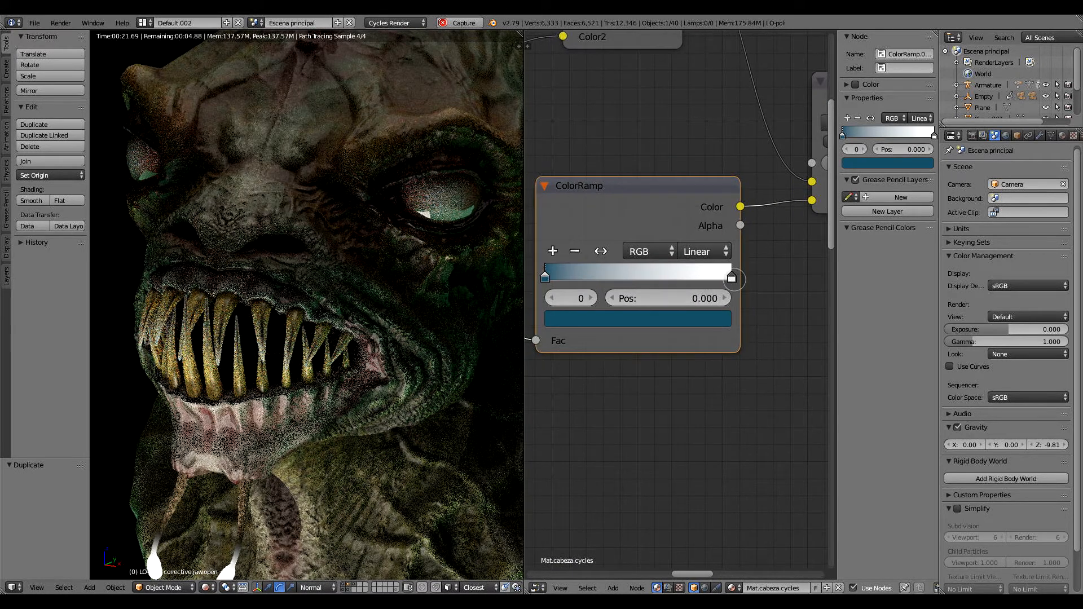
pyautogui.moveTo(731, 278); pyautogui.dragTo(654, 277)
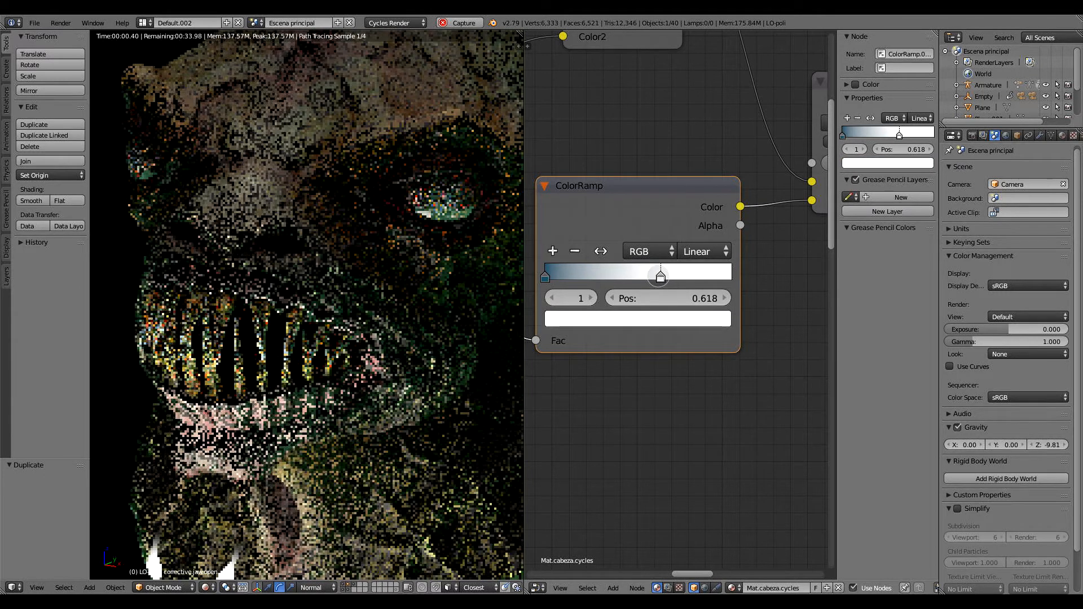
pyautogui.moveTo(593, 109); pyautogui.dragTo(772, 227, button='middle')
pyautogui.moveTo(746, 219); pyautogui.dragTo(673, 218)
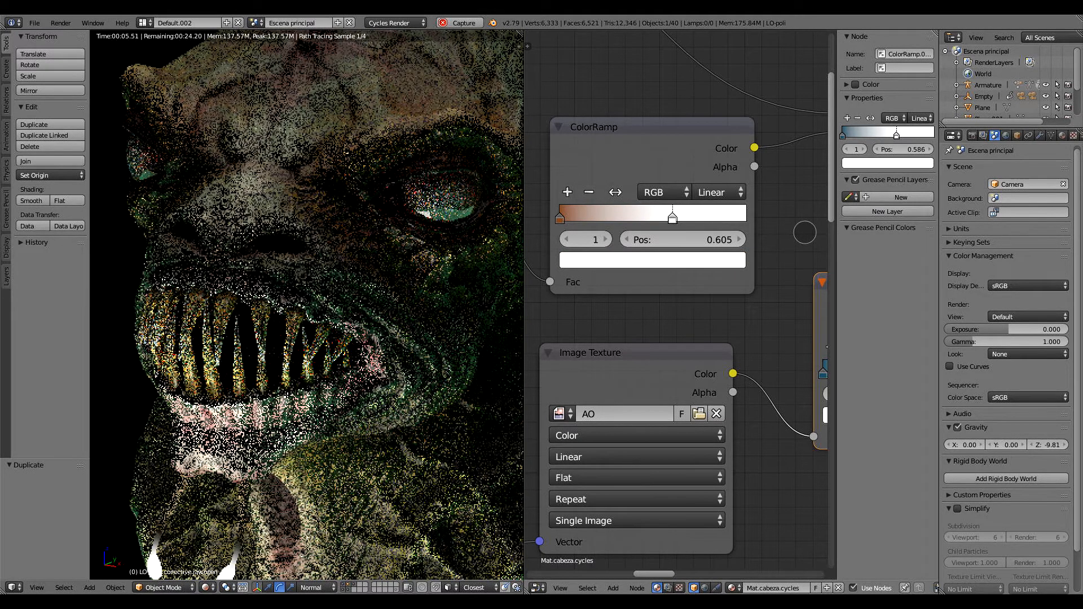
# Examine the Principled BSDF's inputs and the ColorRamp nodes that process the specular texture.
pyautogui.moveTo(805, 233); pyautogui.dragTo(616, 217, button='middle')
pyautogui.moveTo(779, 304); pyautogui.dragTo(790, 271, button='middle')
pyautogui.moveTo(593, 277); pyautogui.dragTo(756, 293, button='middle')
pyautogui.moveTo(593, 182); pyautogui.dragTo(454, 306, button='middle')
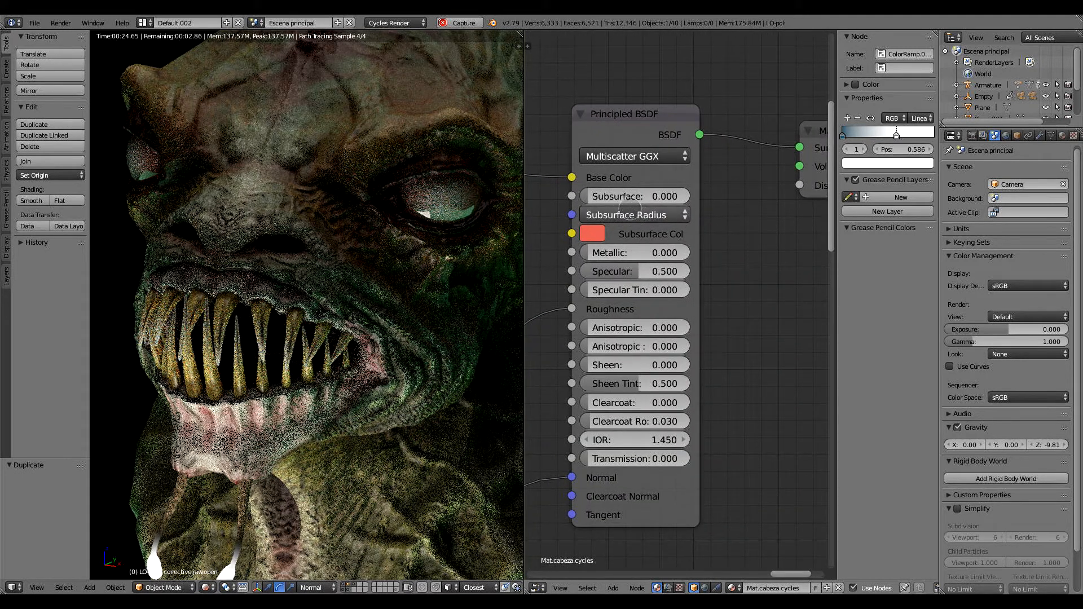
pyautogui.moveTo(556, 279)
pyautogui.mouseDown(button='middle')
pyautogui.moveTo(793, 189)
pyautogui.moveTo(801, 229)
pyautogui.mouseUp(button='middle')
pyautogui.moveTo(587, 263)
pyautogui.mouseDown(button='middle')
pyautogui.moveTo(741, 244)
pyautogui.moveTo(723, 254)
pyautogui.moveTo(683, 174)
pyautogui.mouseUp(button='middle')
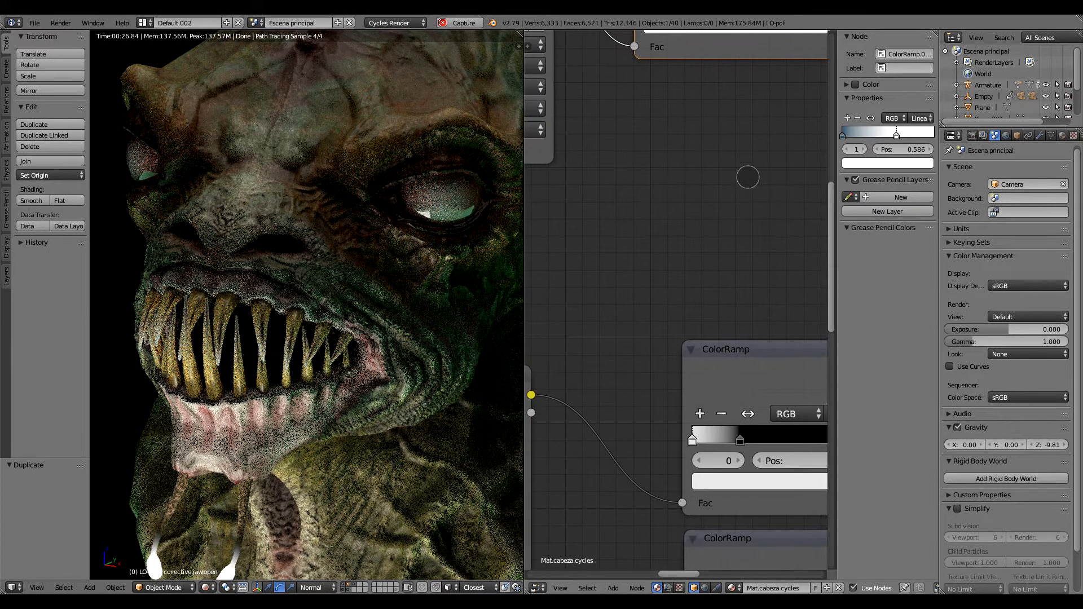
pyautogui.scroll(-5, 739, 192)
pyautogui.scroll(4, 587, 289)
pyautogui.scroll(2, 774, 248)
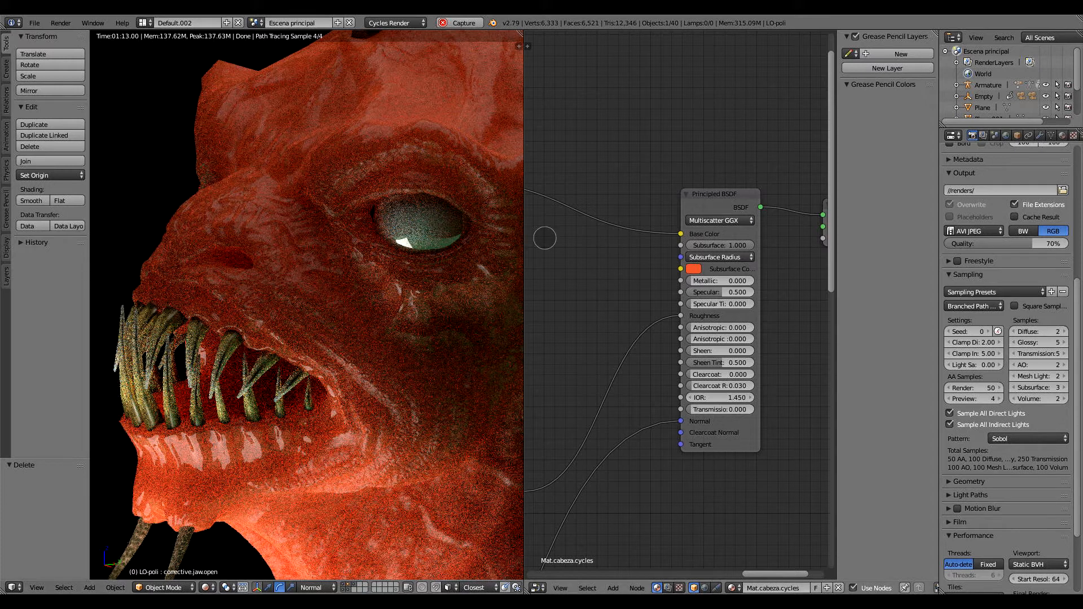
# Set the Principled BSDF's Subsurface value to 0.
pyautogui.moveTo(610, 308); pyautogui.dragTo(559, 242, button='middle')
pyautogui.moveTo(769, 279); pyautogui.dragTo(797, 220, button='middle')
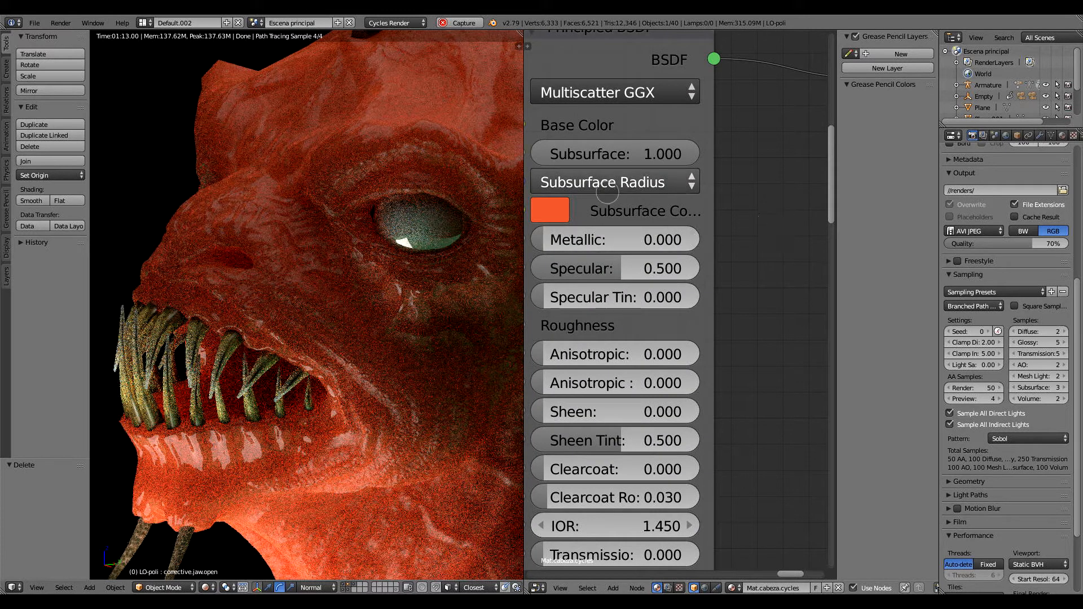
pyautogui.moveTo(753, 215); pyautogui.dragTo(792, 220, button='middle')
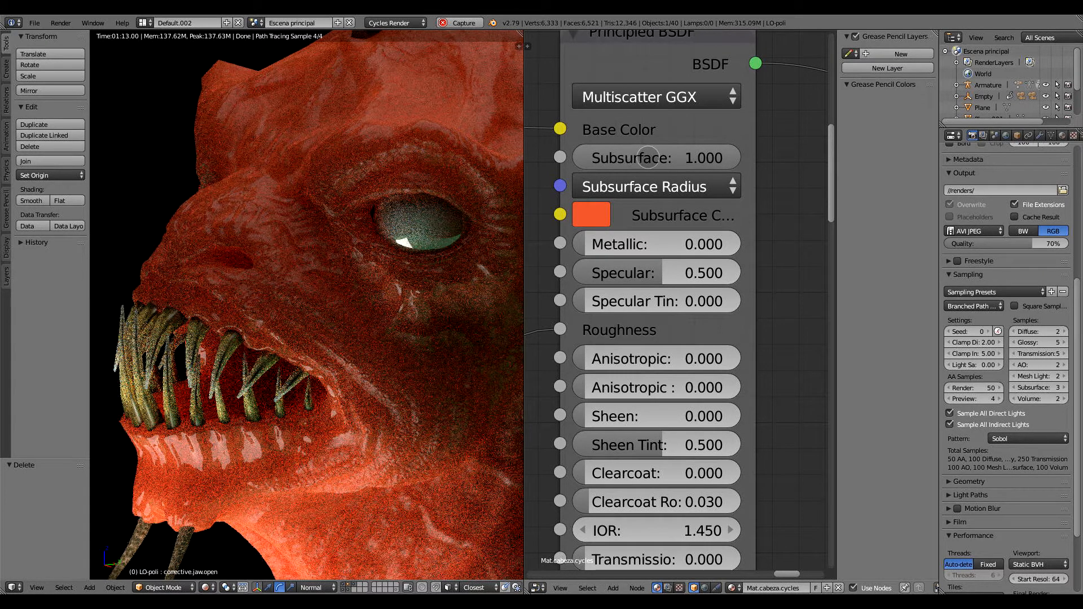
pyautogui.click(647, 158)
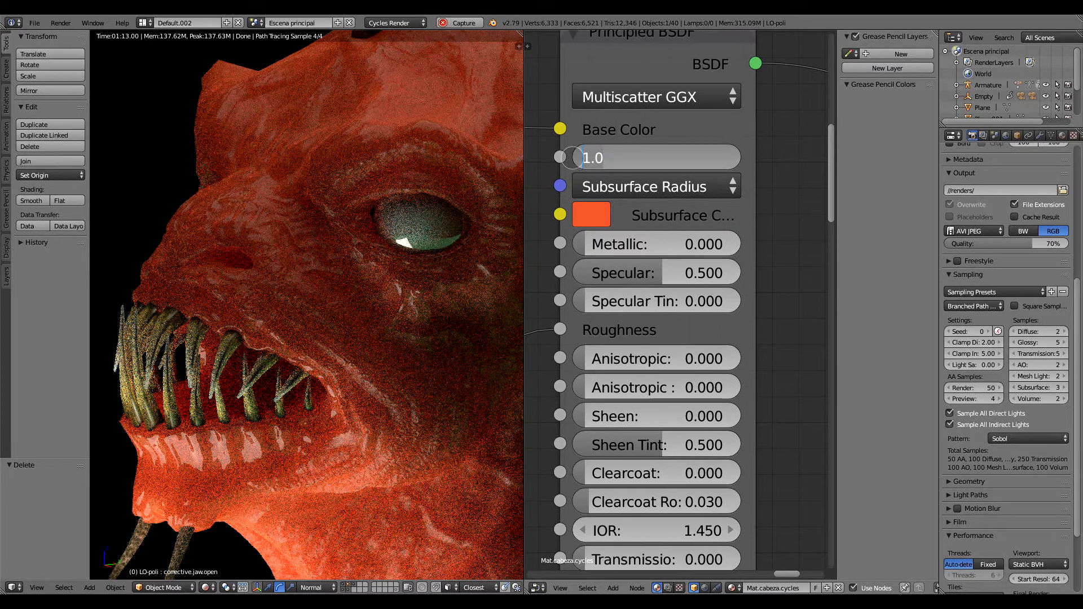
pyautogui.write('0')
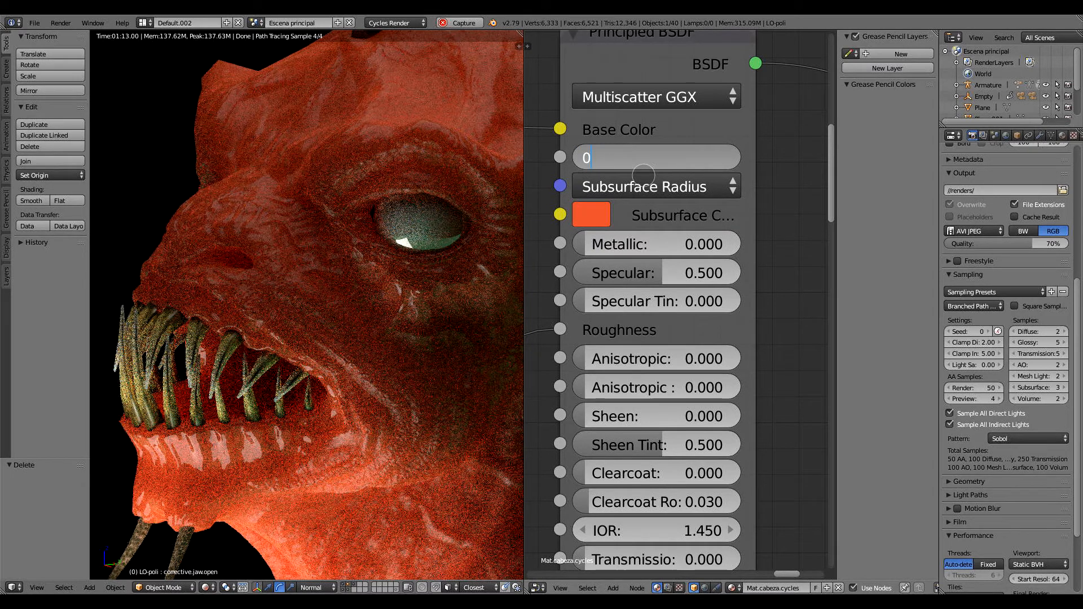
pyautogui.press('Return')
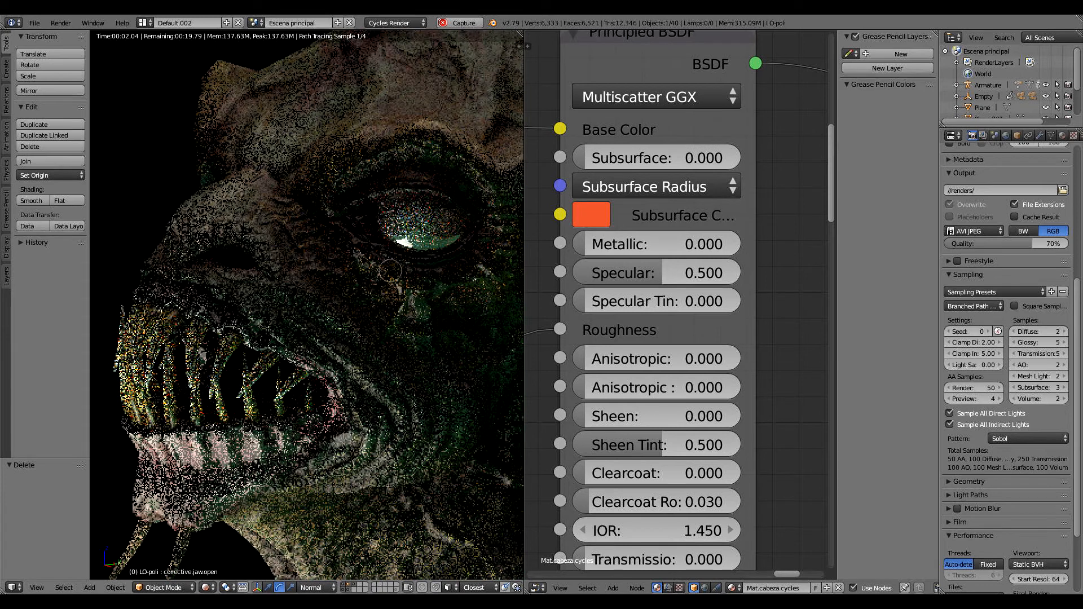
# Change the blend type of the first Multiply node, fed by the Dirt ColorRamp, to Overlay.
pyautogui.scroll(-6, 730, 259)
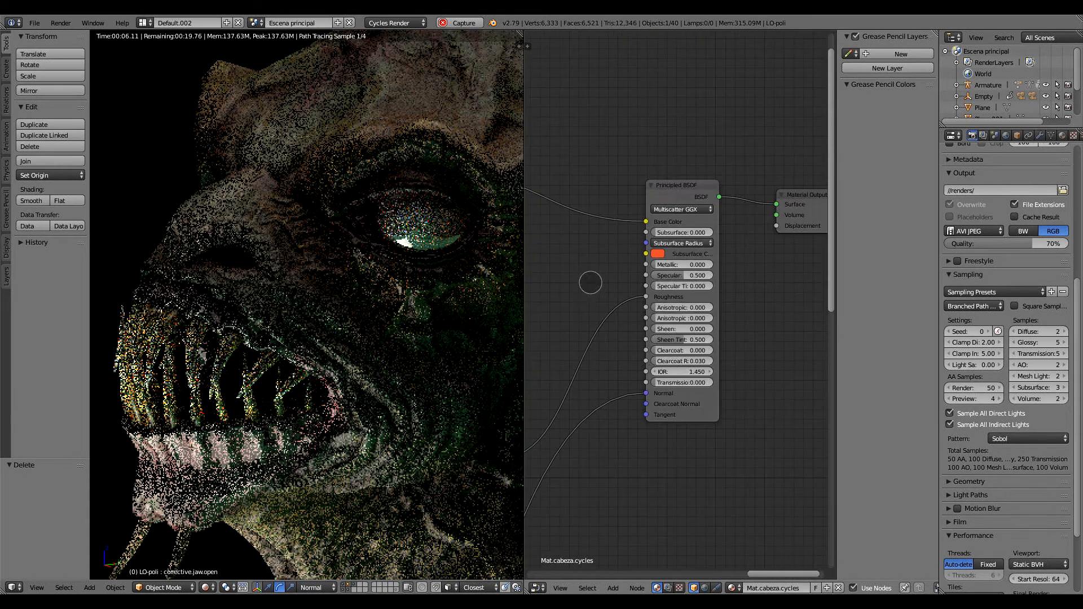
pyautogui.moveTo(560, 283); pyautogui.dragTo(736, 284, button='middle')
pyautogui.moveTo(635, 298); pyautogui.dragTo(766, 291, button='middle')
pyautogui.moveTo(612, 210); pyautogui.dragTo(733, 237, button='middle')
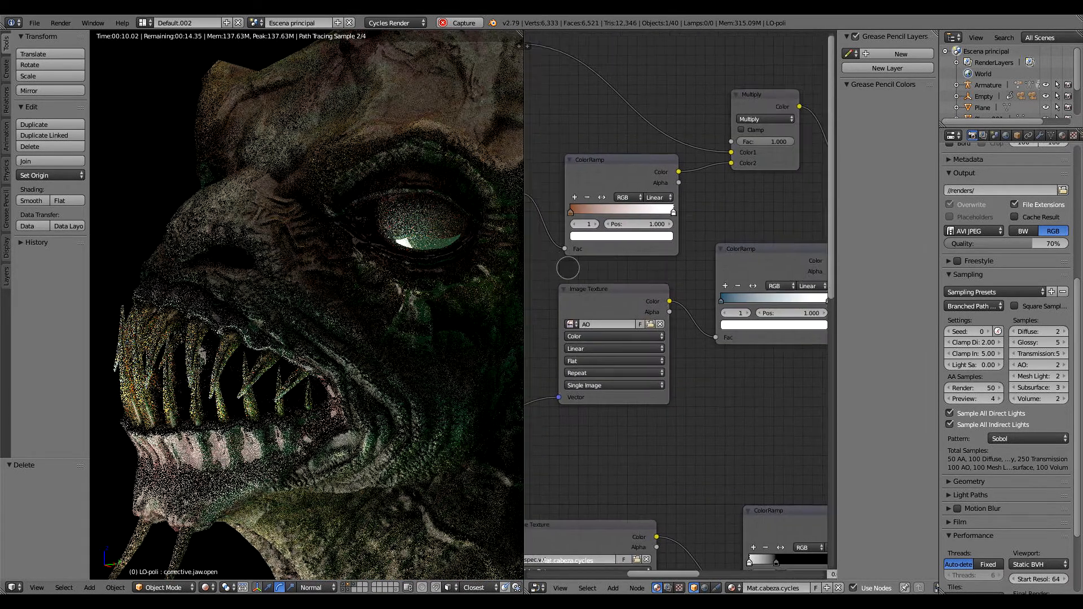
pyautogui.moveTo(566, 266); pyautogui.dragTo(629, 275, button='middle')
pyautogui.moveTo(754, 261); pyautogui.dragTo(600, 345, button='middle')
pyautogui.scroll(3, 726, 306)
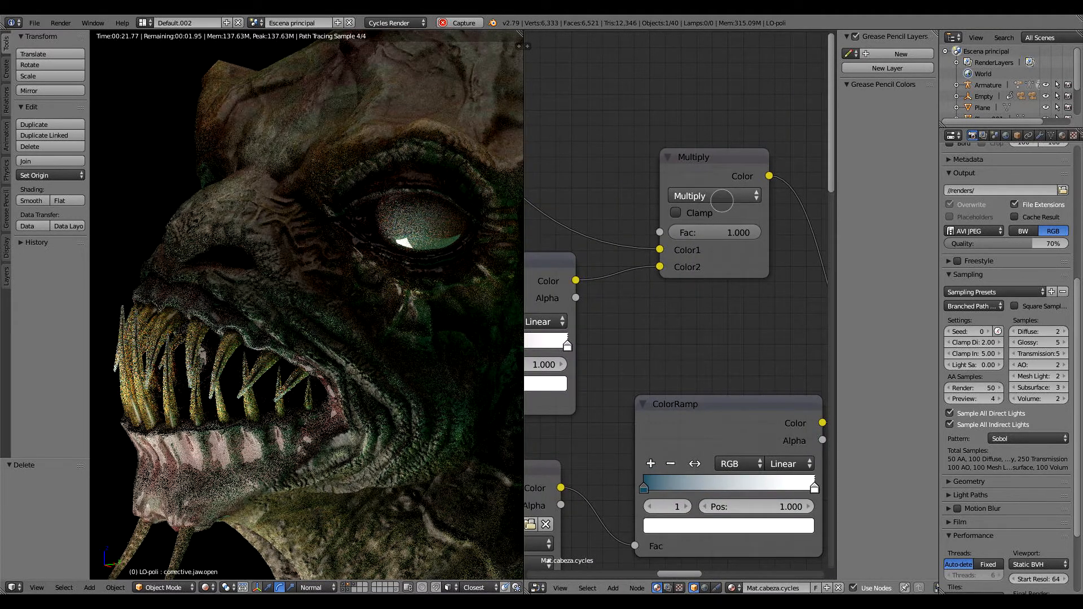
pyautogui.click(704, 196)
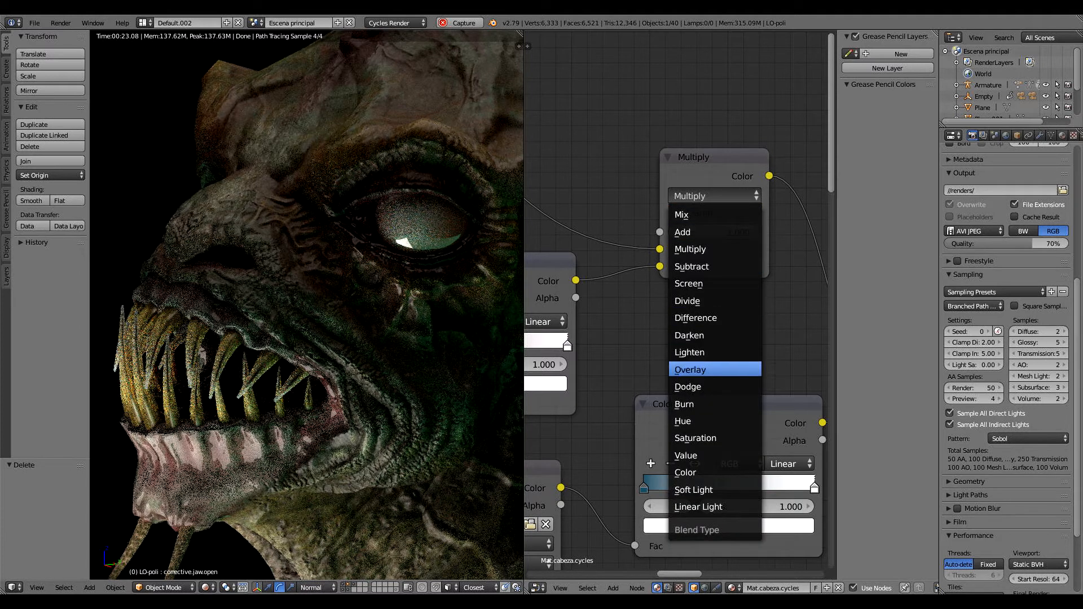
pyautogui.click(690, 370)
# Switch the 3D view back to Material shading to preview the skin quickly.
pyautogui.moveTo(646, 351); pyautogui.dragTo(735, 314, button='middle')
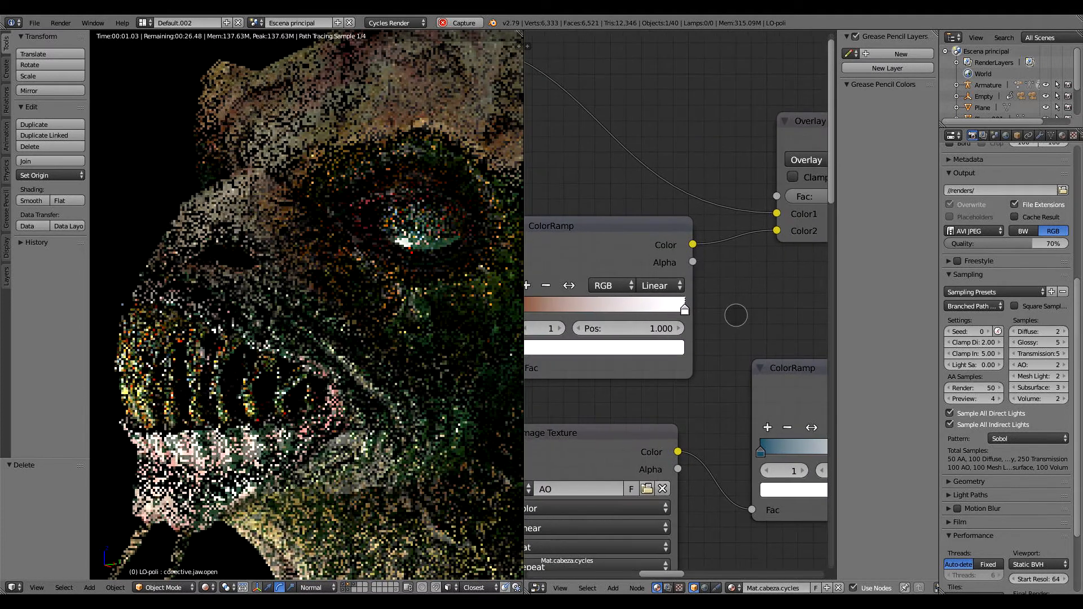
pyautogui.click(207, 588)
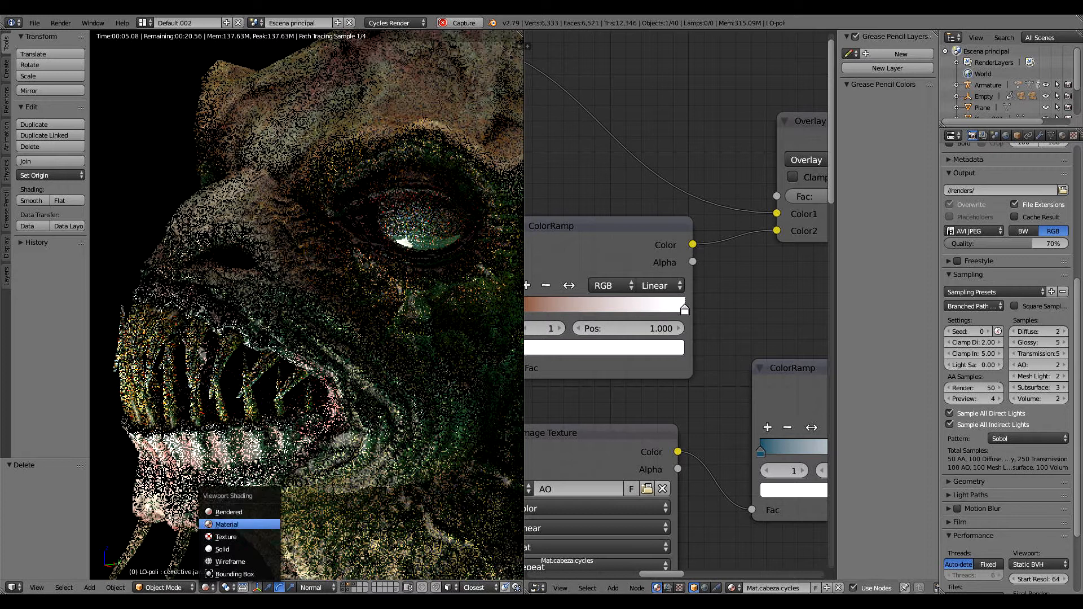
pyautogui.click(226, 524)
# Compare Multiply blending with Overlay on the mix node fed by the Dirt ColorRamp, returning it to Overlay.
pyautogui.moveTo(760, 316); pyautogui.dragTo(677, 335, button='middle')
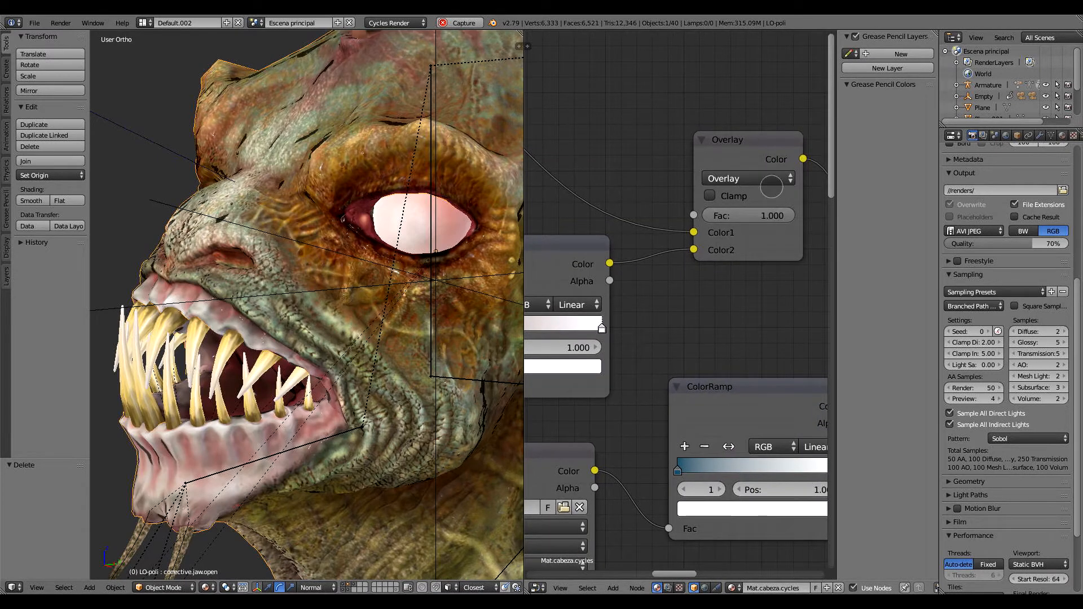
pyautogui.click(732, 178)
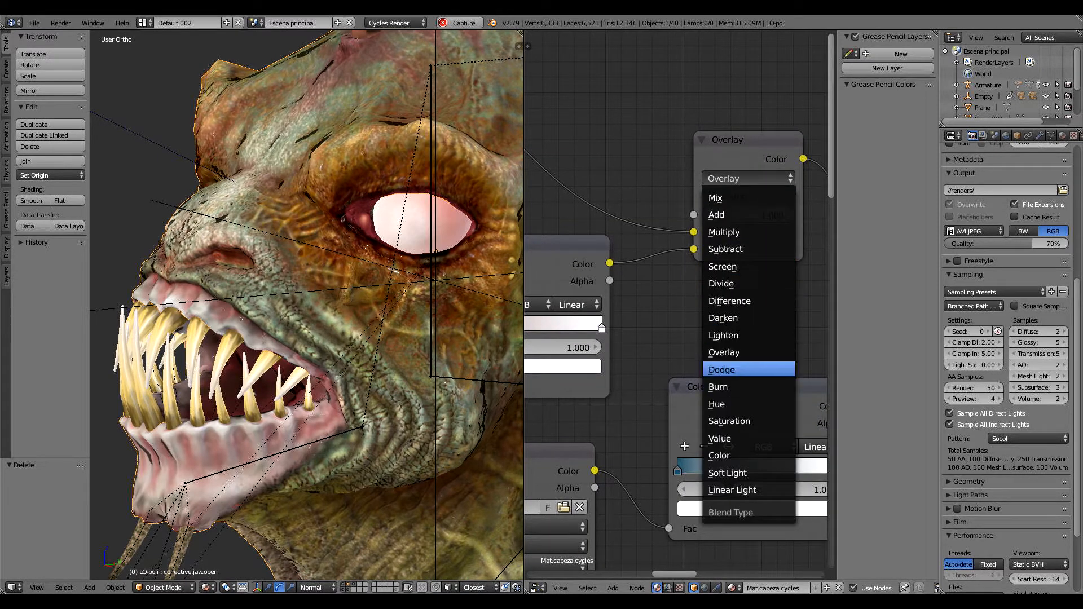
pyautogui.click(724, 232)
pyautogui.click(731, 178)
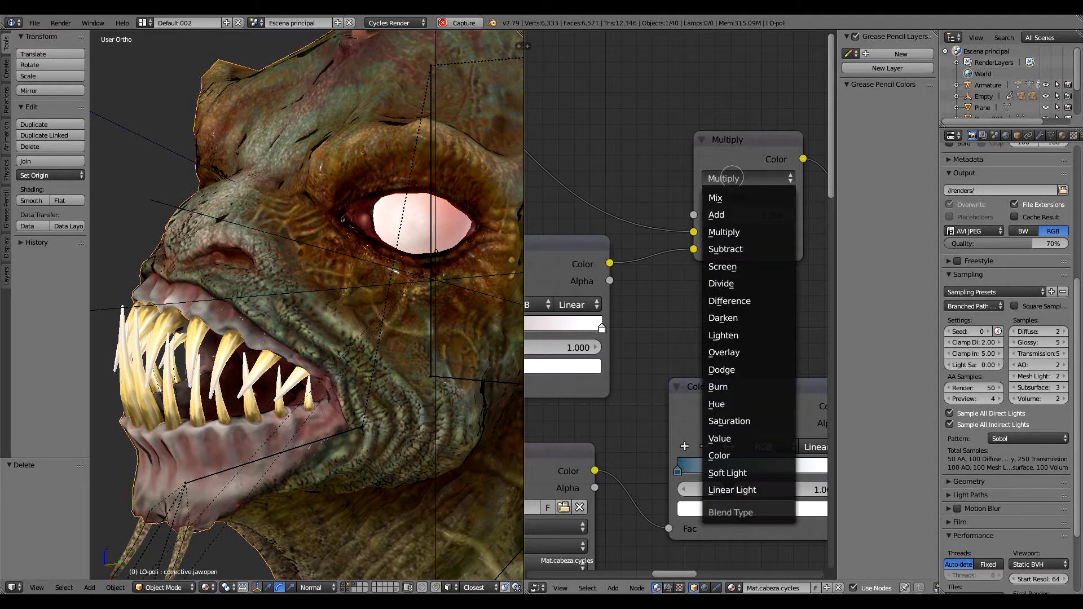
pyautogui.click(724, 352)
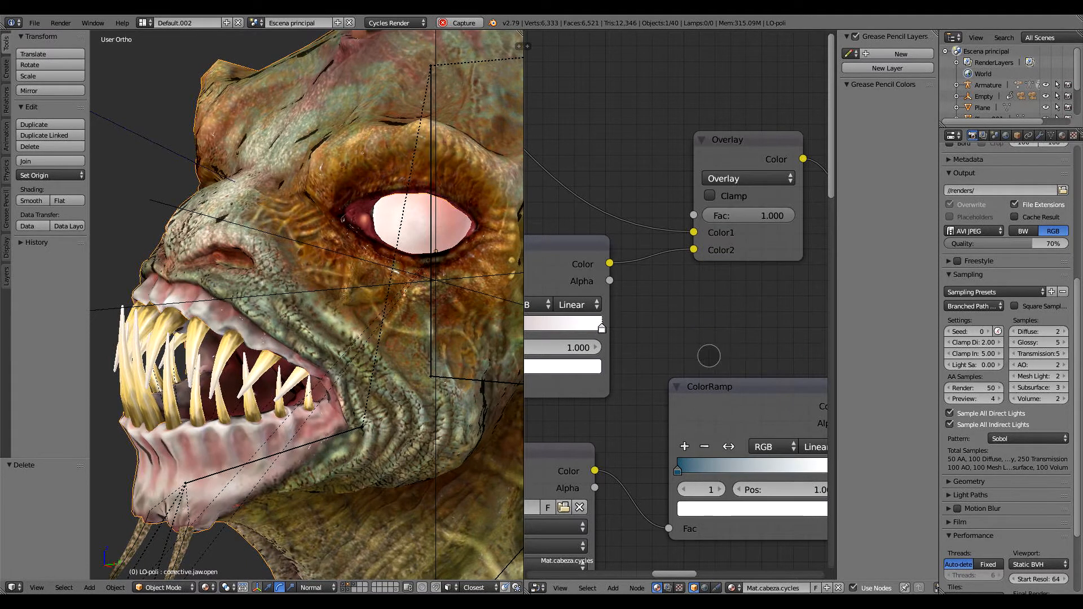
# Tint the light stop of the Dirt ColorRamp pale cyan, about H 0.528, S 0.273, V 1.000.
pyautogui.moveTo(673, 323); pyautogui.dragTo(773, 301, button='middle')
pyautogui.moveTo(678, 234); pyautogui.dragTo(651, 232, button='middle')
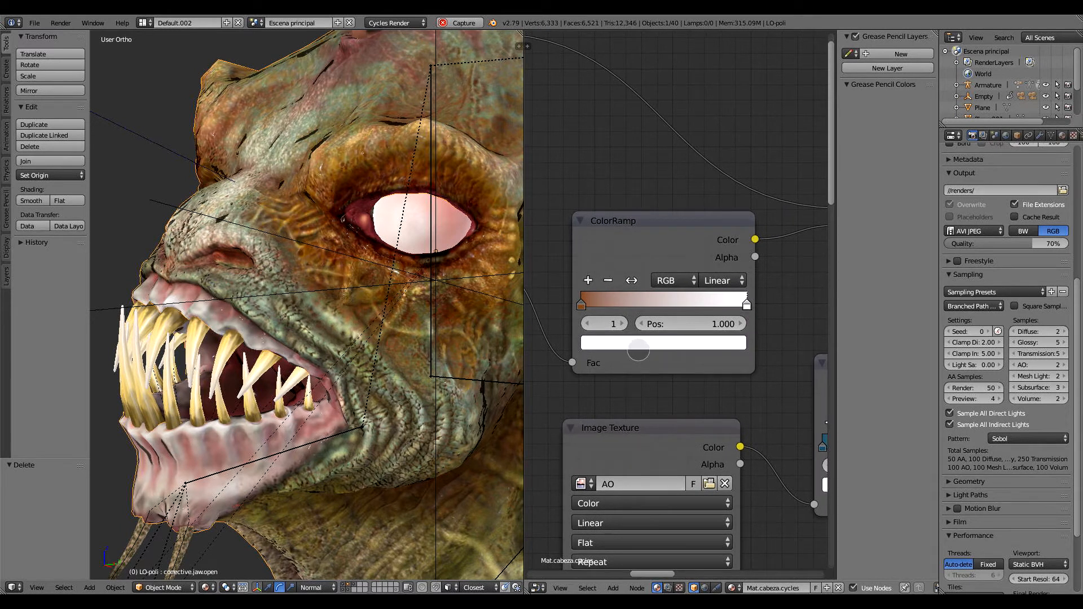
pyautogui.click(645, 343)
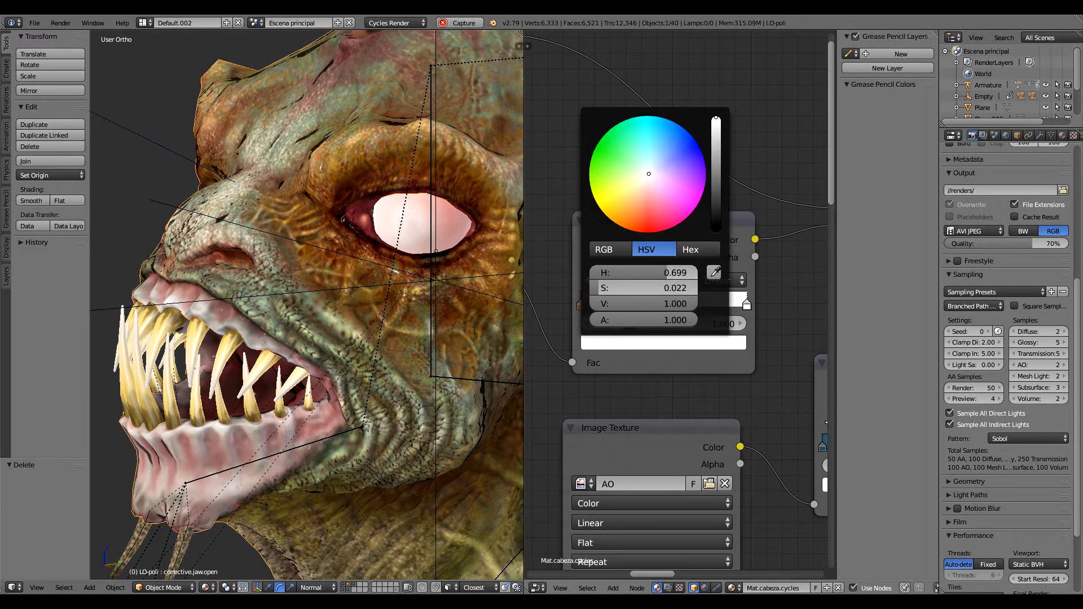
pyautogui.moveTo(648, 173); pyautogui.dragTo(647, 151)
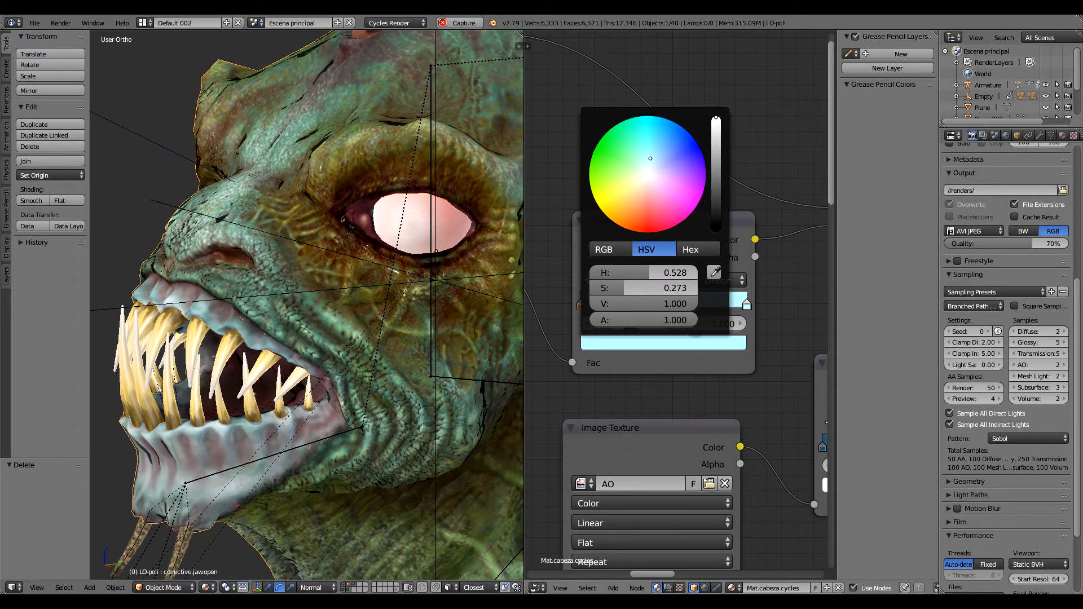
# Darken the brown stop of the Dirt ColorRamp to a deep red-brown, about H 0.029, S 0.783, V 0.287.
pyautogui.moveTo(808, 293); pyautogui.dragTo(741, 263, button='middle')
pyautogui.moveTo(726, 225); pyautogui.dragTo(750, 273, button='middle')
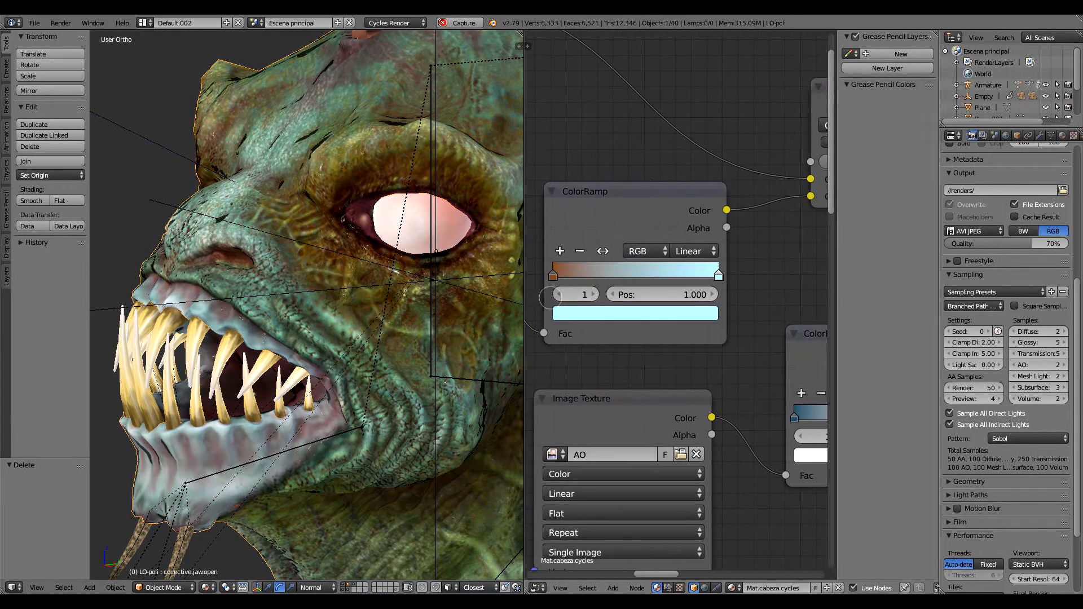
pyautogui.click(553, 276)
pyautogui.click(634, 313)
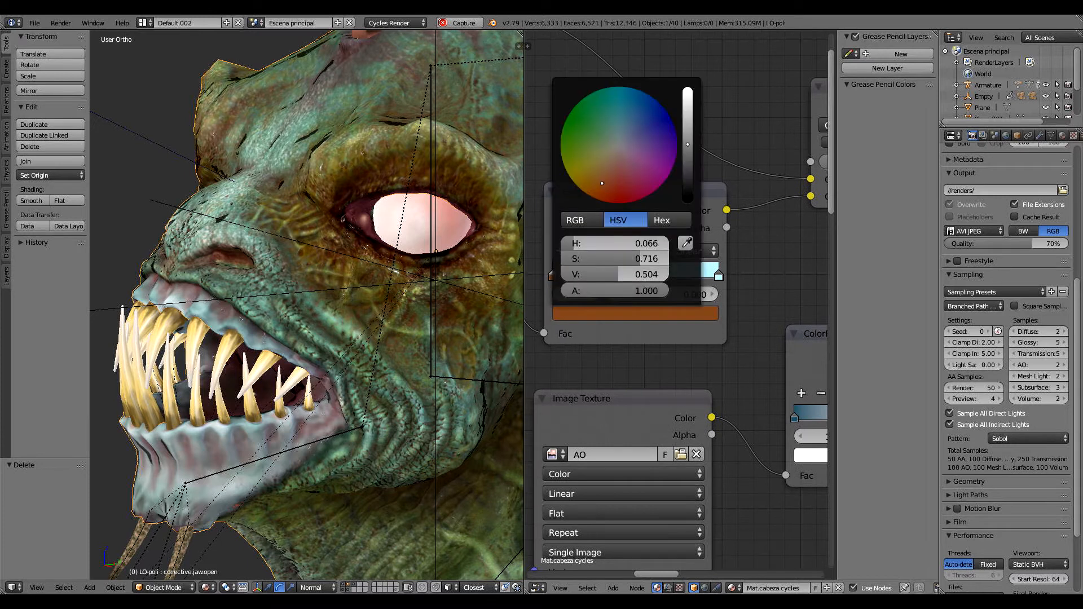
pyautogui.moveTo(688, 145); pyautogui.dragTo(688, 170)
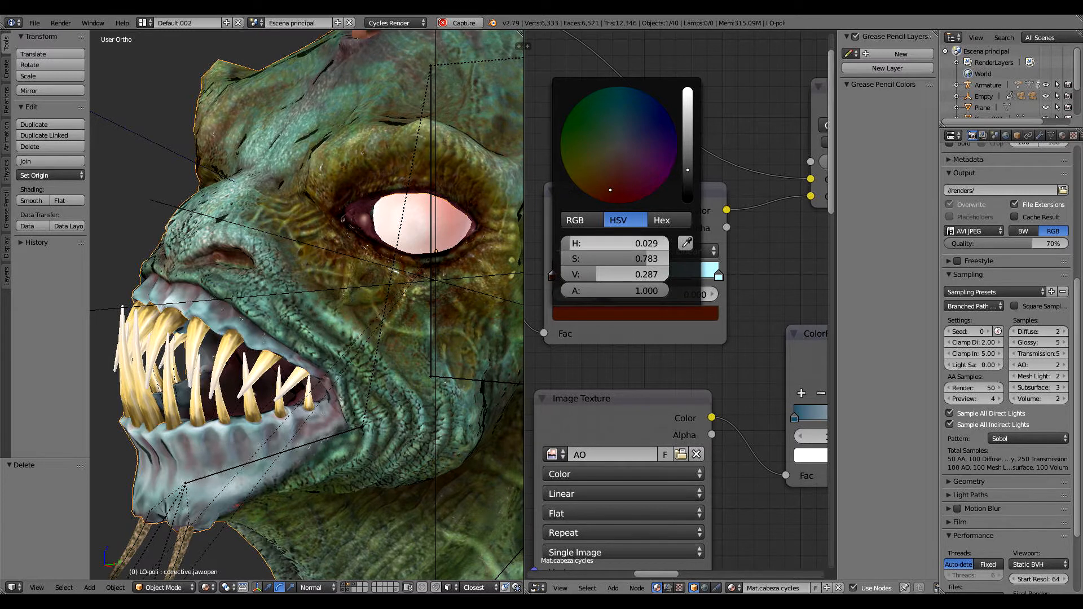
# Switch the 3D view to Rendered shading to check the new dirt tints.
pyautogui.moveTo(788, 265); pyautogui.dragTo(514, 294, button='middle')
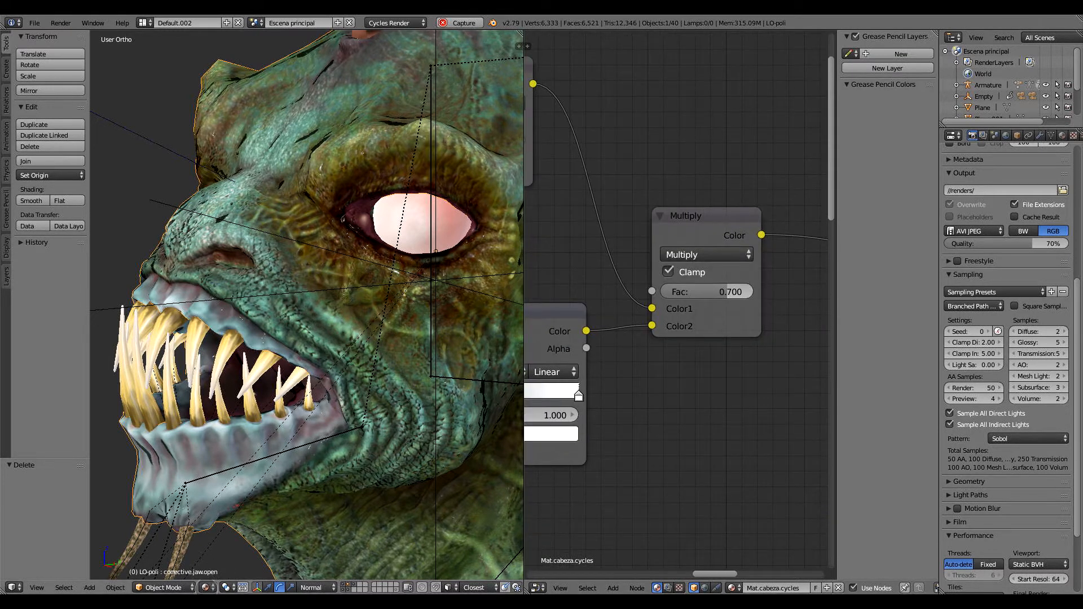
pyautogui.click(205, 587)
pyautogui.click(229, 512)
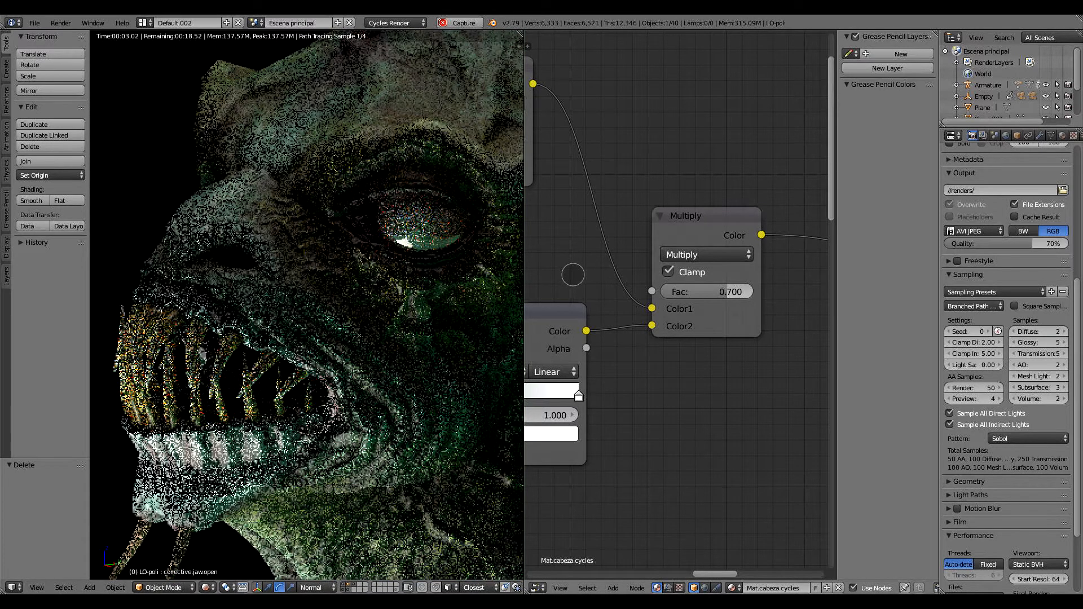
# Set the position of the Dirt ColorRamp's pale cyan stop to 0.8.
pyautogui.moveTo(566, 261); pyautogui.dragTo(656, 311, button='middle')
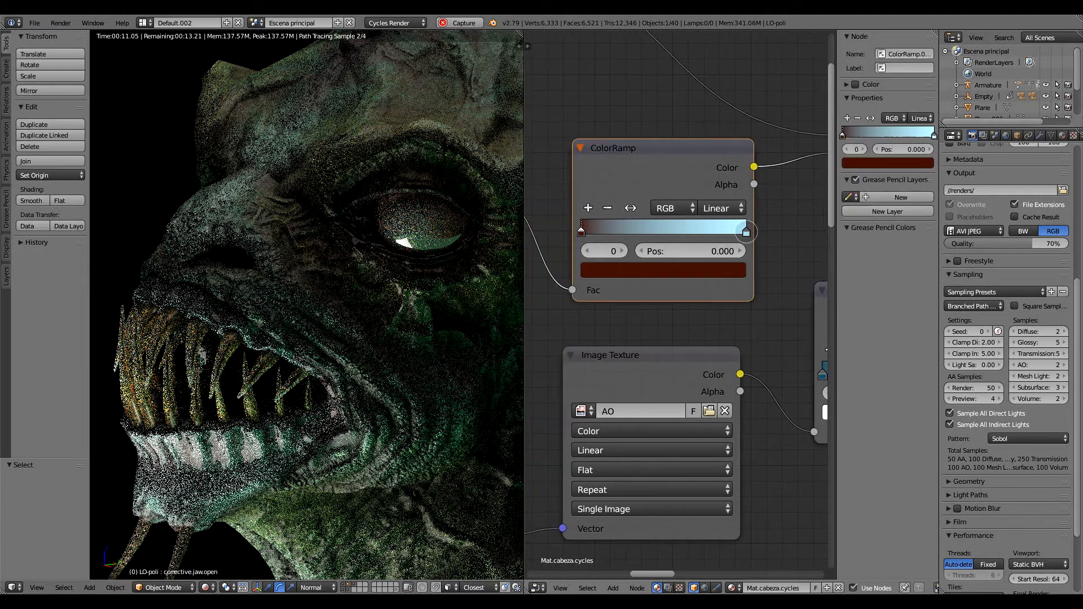
pyautogui.moveTo(747, 231); pyautogui.dragTo(729, 231)
pyautogui.click(716, 251)
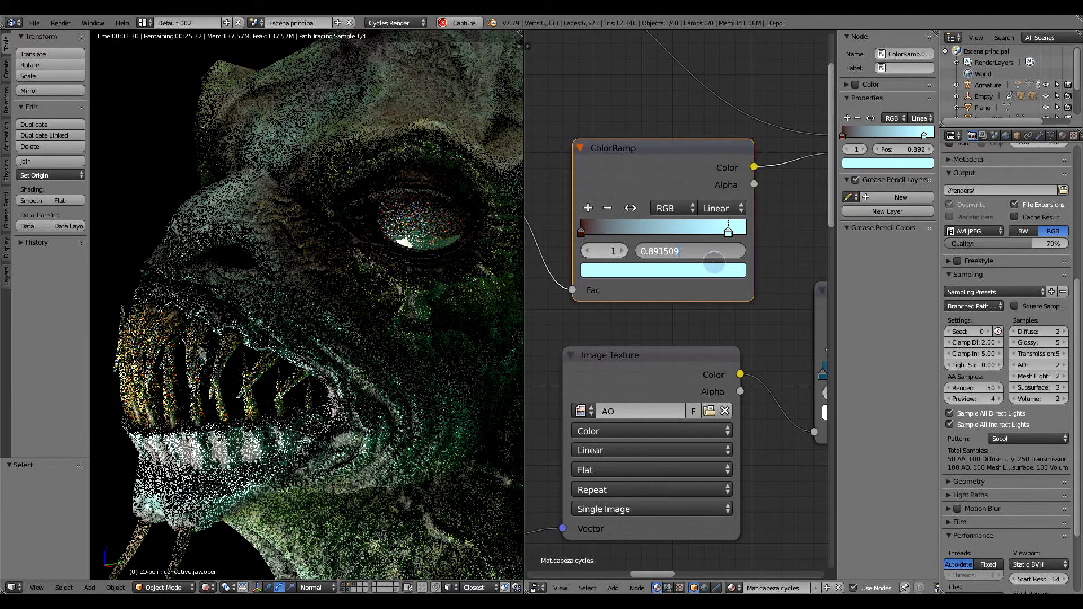
pyautogui.press('Left')
pyautogui.press('Left')
pyautogui.press('Left')
pyautogui.press('Left')
pyautogui.press('Left')
pyautogui.press('Delete')
pyautogui.press('Delete')
pyautogui.press('Delete')
pyautogui.press('Delete')
pyautogui.press('Delete')
pyautogui.press('Return')
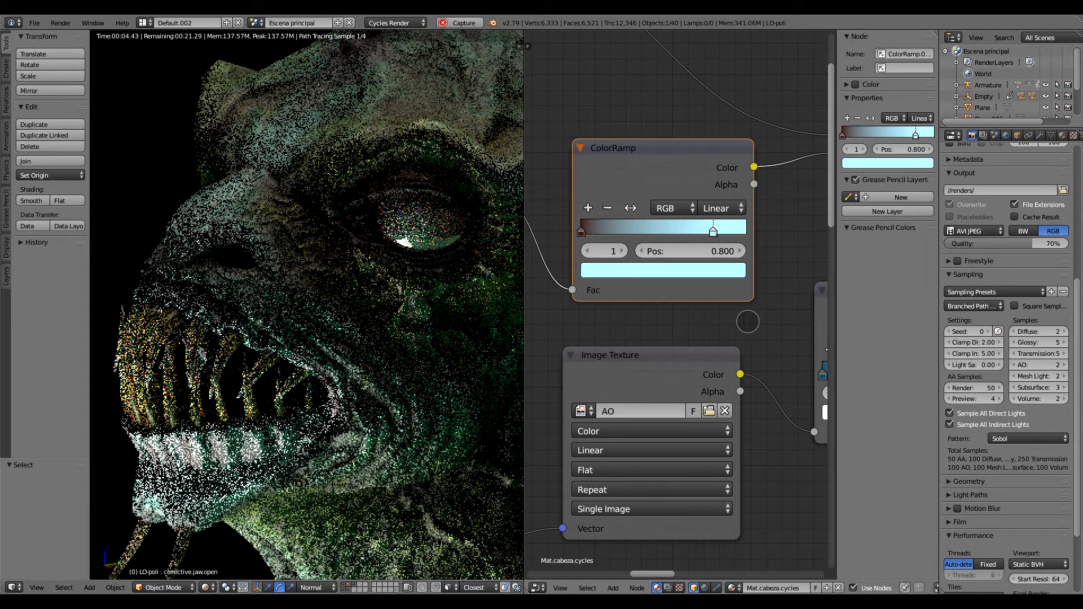
# Desaturate the light stop of the Dirt ColorRamp to a paler, near-white blue.
pyautogui.moveTo(749, 321); pyautogui.dragTo(608, 324, button='middle')
pyautogui.moveTo(667, 234); pyautogui.dragTo(664, 269, button='middle')
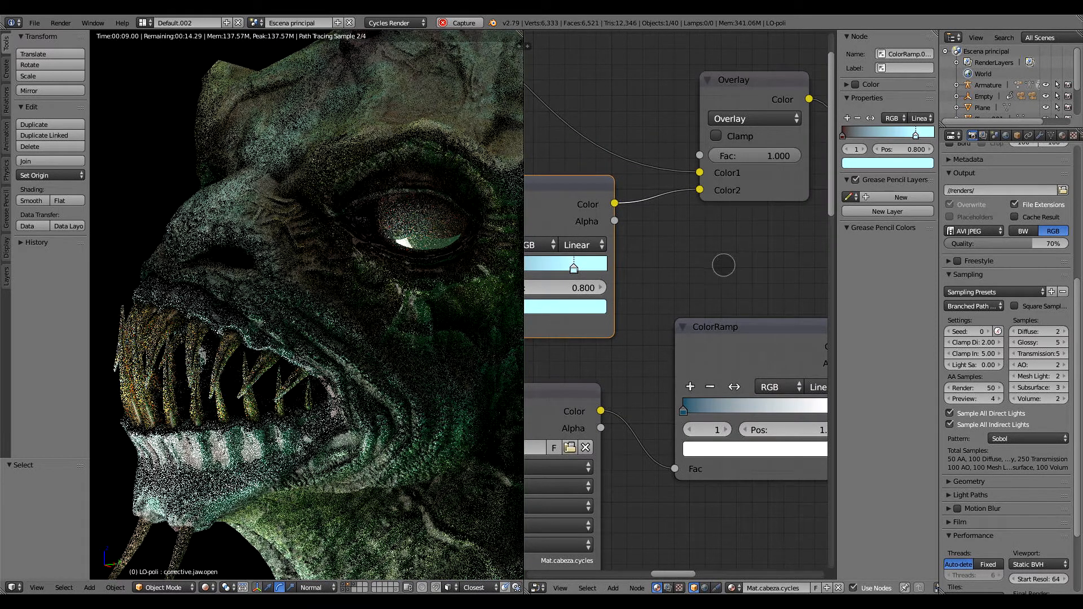
pyautogui.moveTo(626, 359); pyautogui.dragTo(777, 342, button='middle')
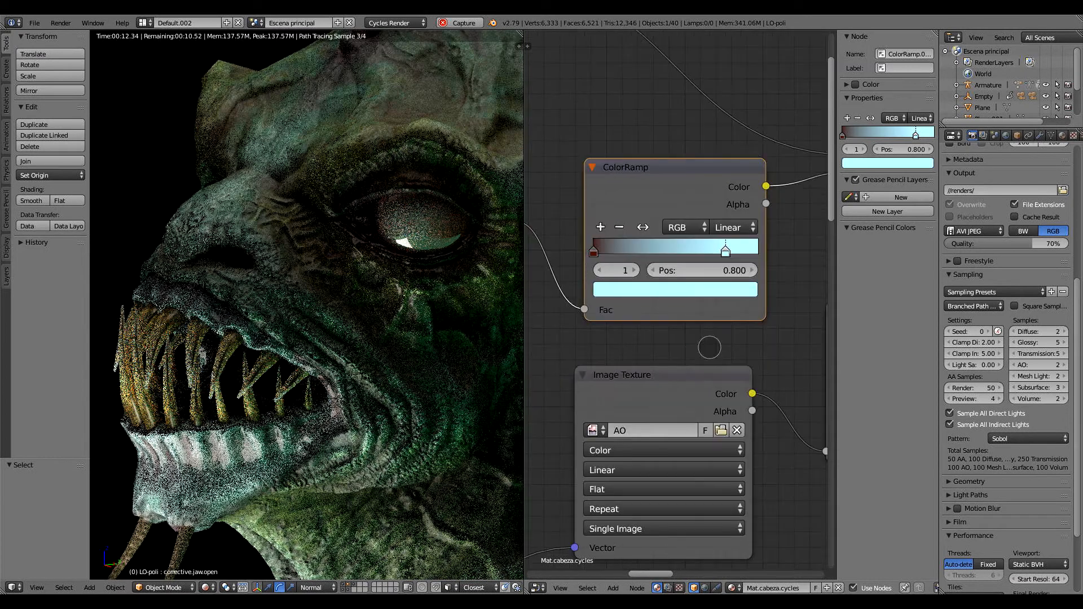
pyautogui.click(664, 289)
pyautogui.moveTo(663, 105); pyautogui.dragTo(664, 110)
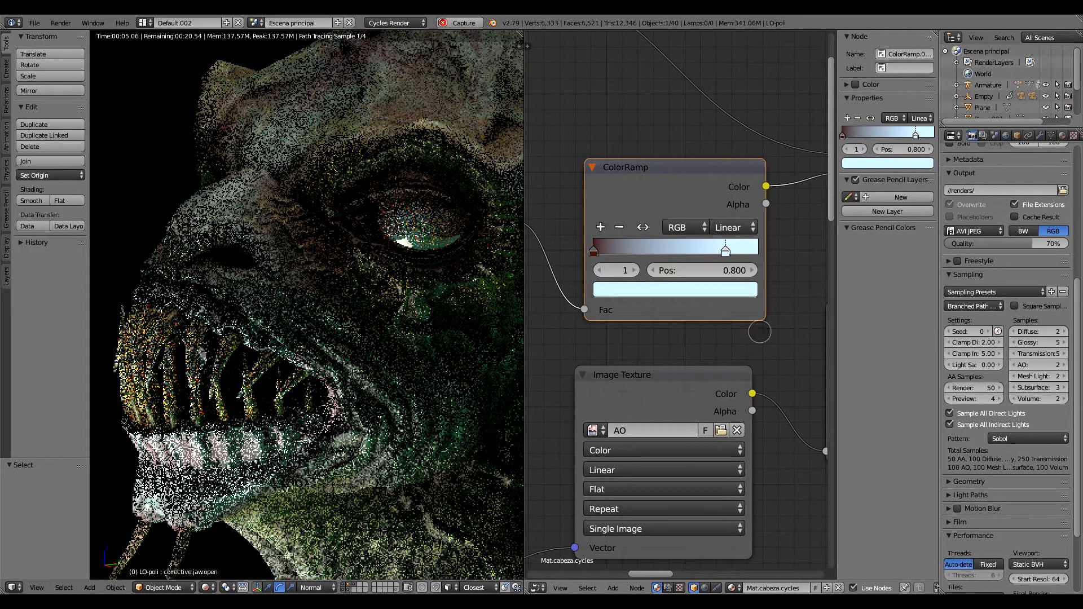
# Set the Principled BSDF's Subsurface value to 0.25.
pyautogui.moveTo(760, 332); pyautogui.dragTo(638, 281, button='middle')
pyautogui.moveTo(733, 197); pyautogui.dragTo(556, 154, button='middle')
pyautogui.moveTo(742, 321); pyautogui.dragTo(594, 290, button='middle')
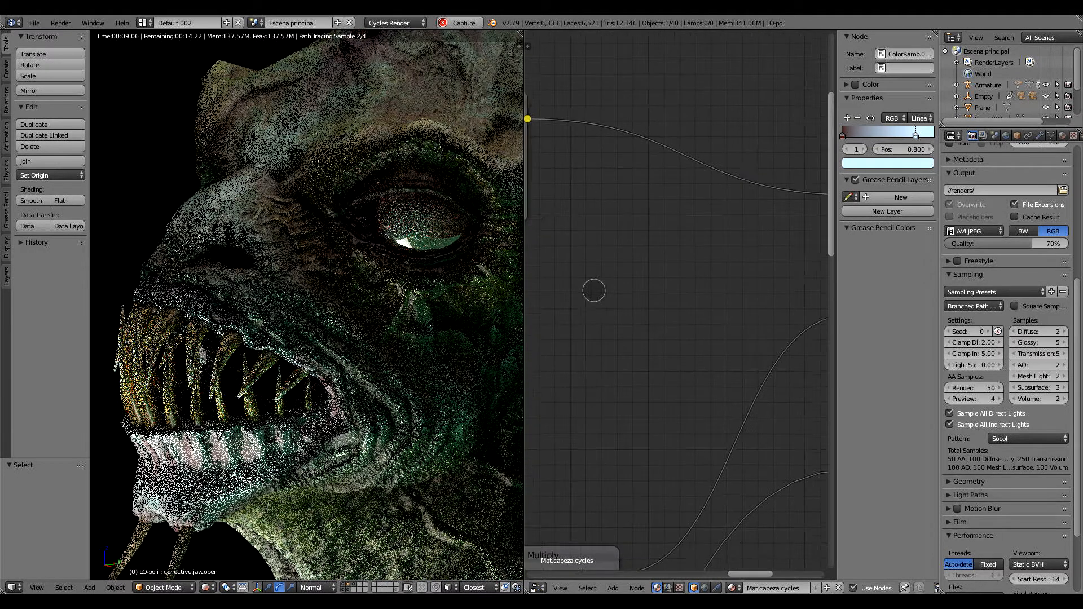
pyautogui.moveTo(761, 295); pyautogui.dragTo(566, 313, button='middle')
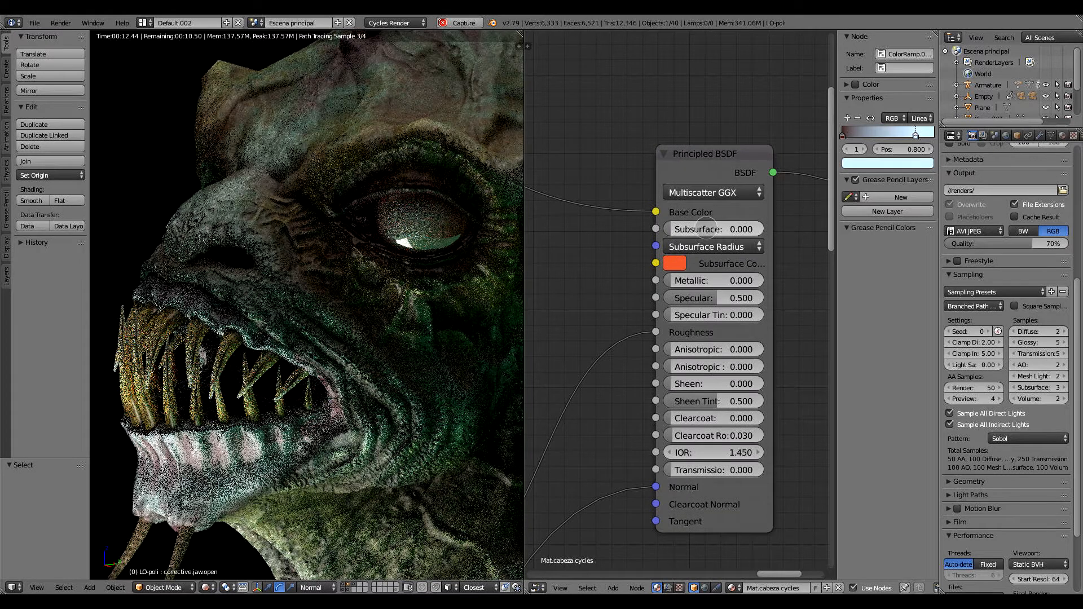
pyautogui.click(705, 229)
pyautogui.write('0.')
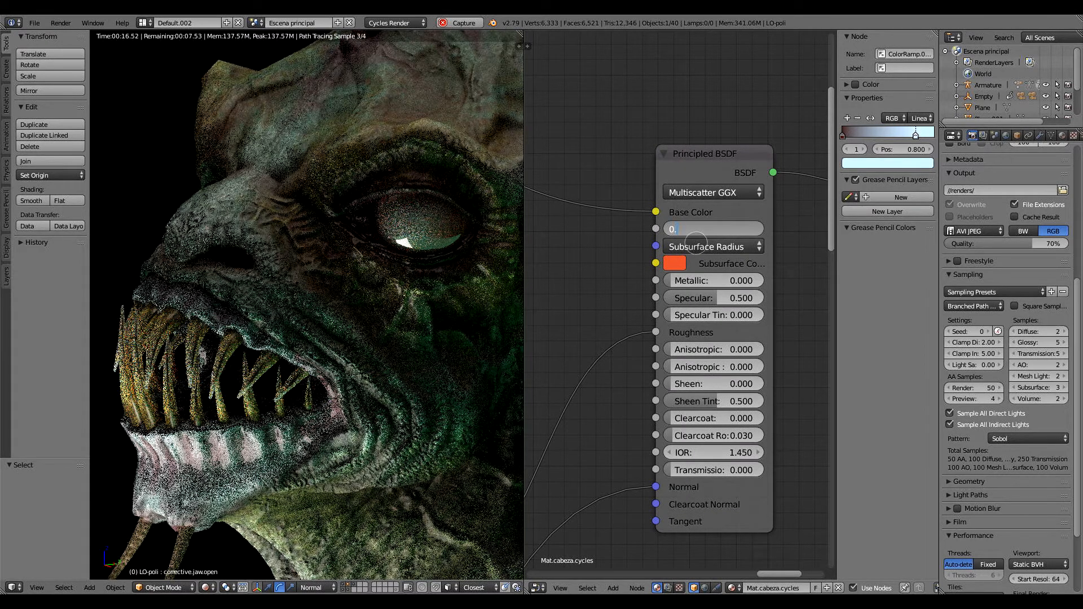
pyautogui.write('05')
pyautogui.press('Return')
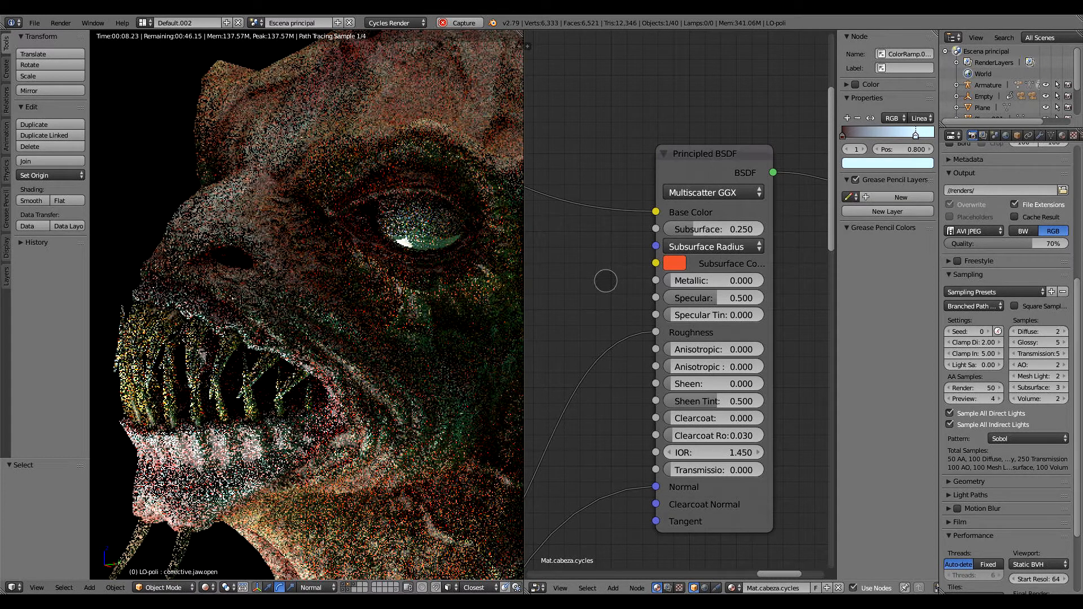
# Set the Principled BSDF's three Subsurface Radius values to 2.4, 1.2 and 0.6.
pyautogui.click(721, 246)
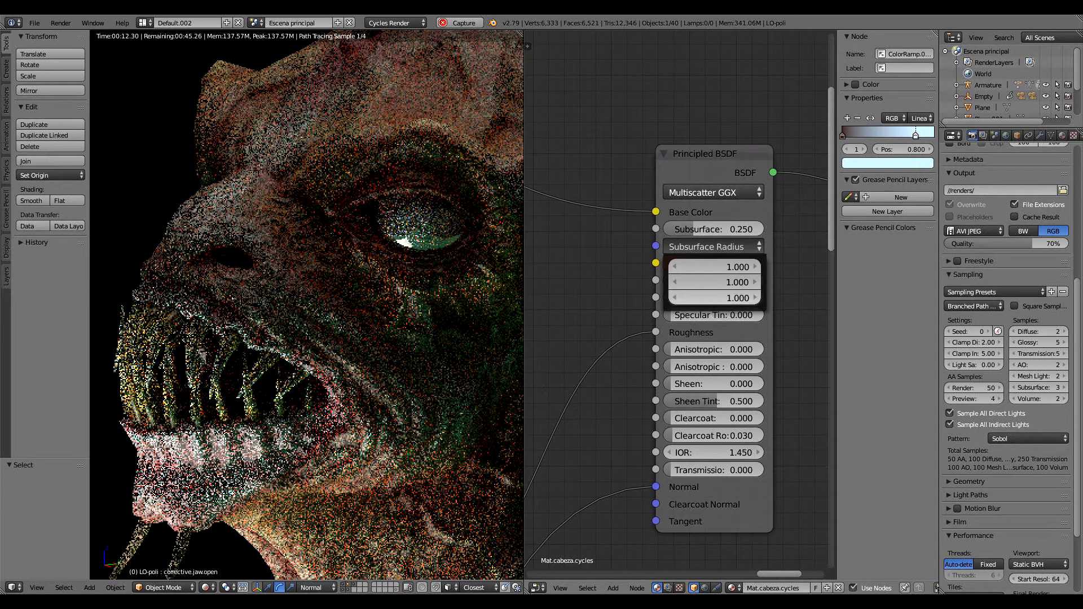
pyautogui.click(714, 298)
pyautogui.write('0.')
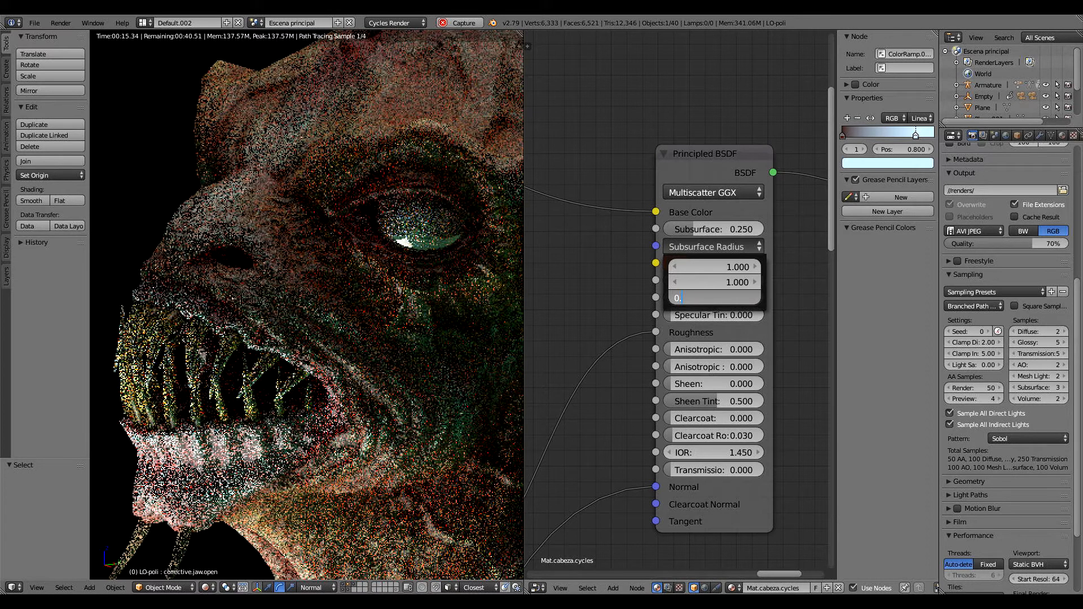
pyautogui.write('6')
pyautogui.press('Return')
pyautogui.click(714, 282)
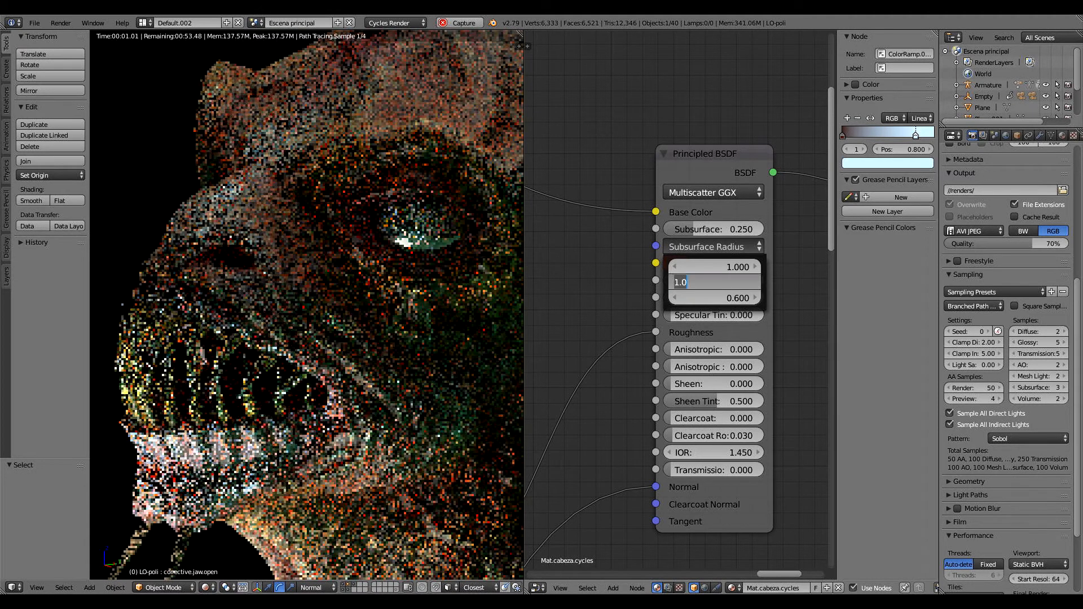
pyautogui.write('1.2')
pyautogui.press('Return')
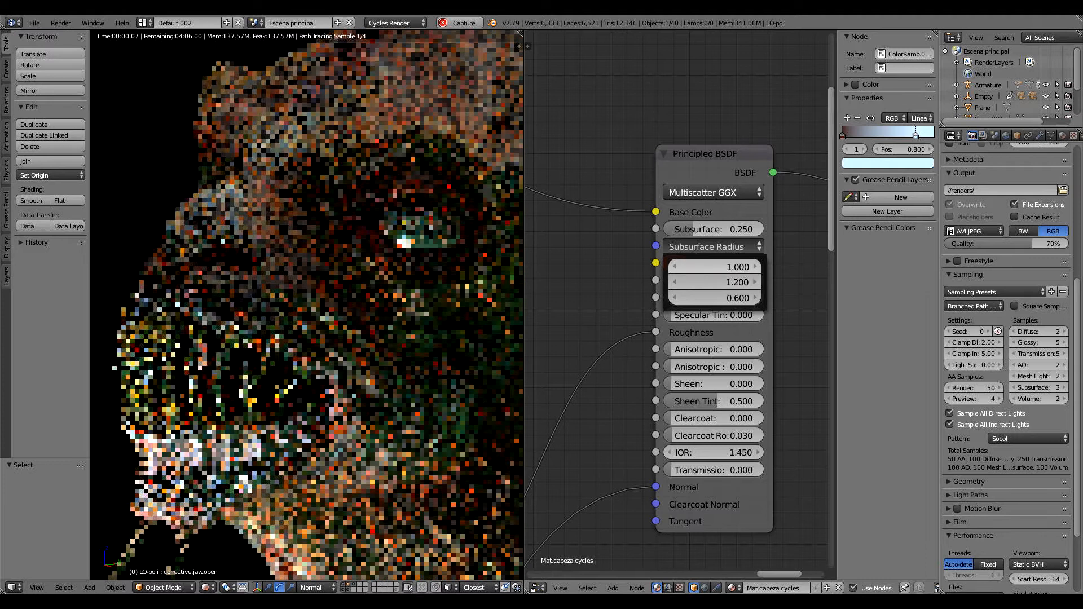
pyautogui.click(715, 266)
pyautogui.write('2.4')
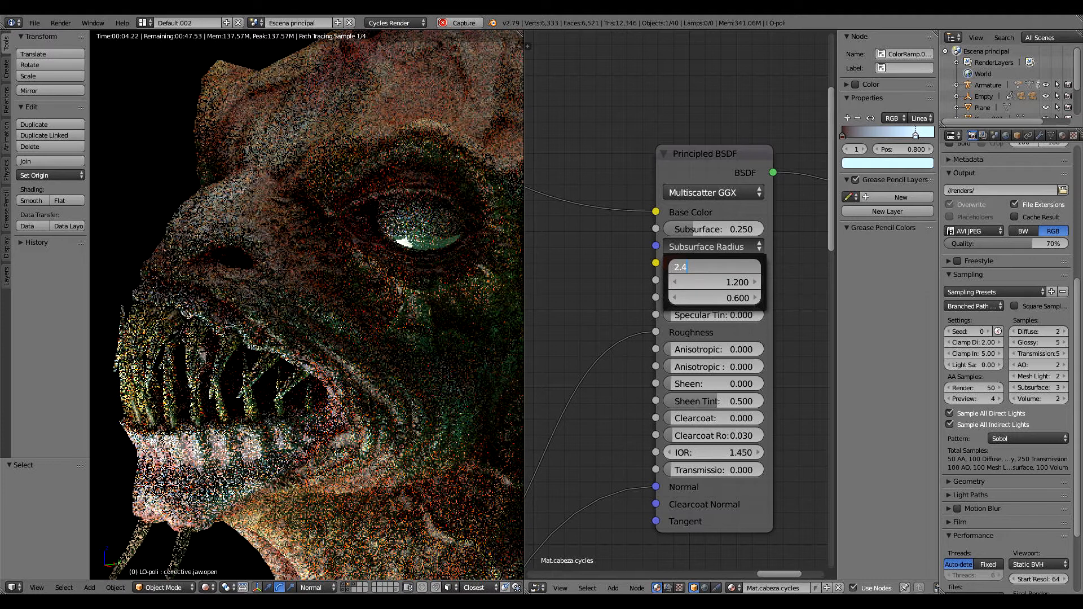
pyautogui.press('Return')
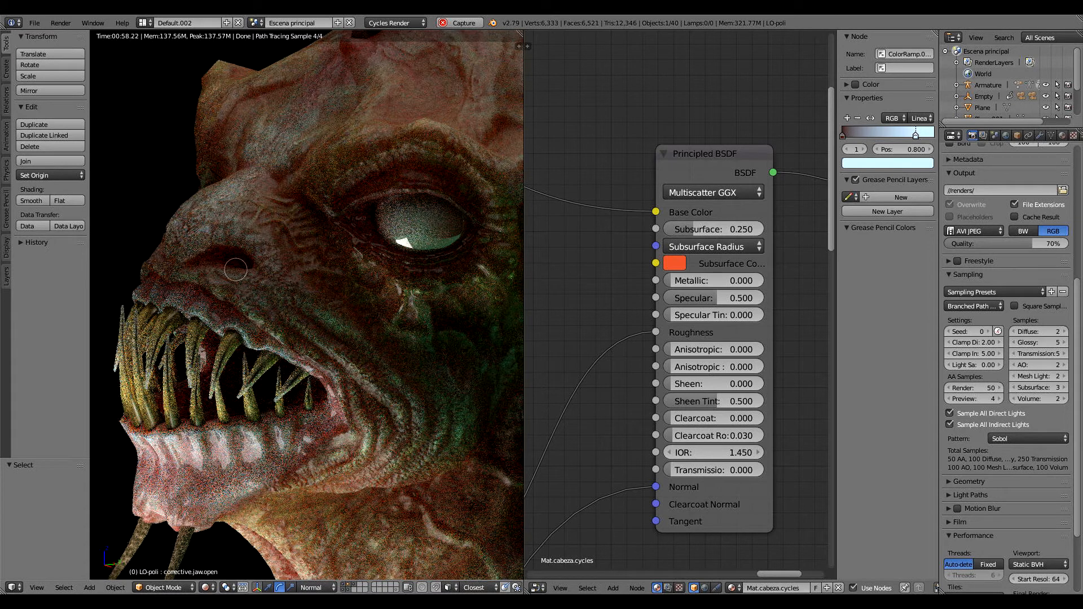
# Review the Principled BSDF's subsurface settings, the Multiply nodes feeding it and the available Input node types.
pyautogui.moveTo(747, 252); pyautogui.dragTo(765, 247, button='middle')
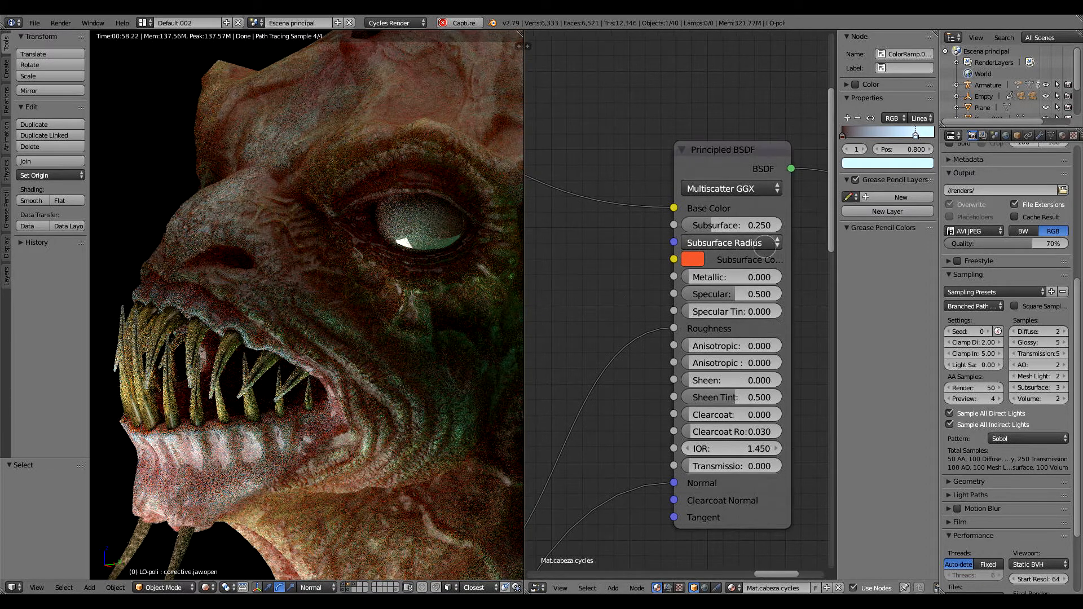
pyautogui.click(765, 248)
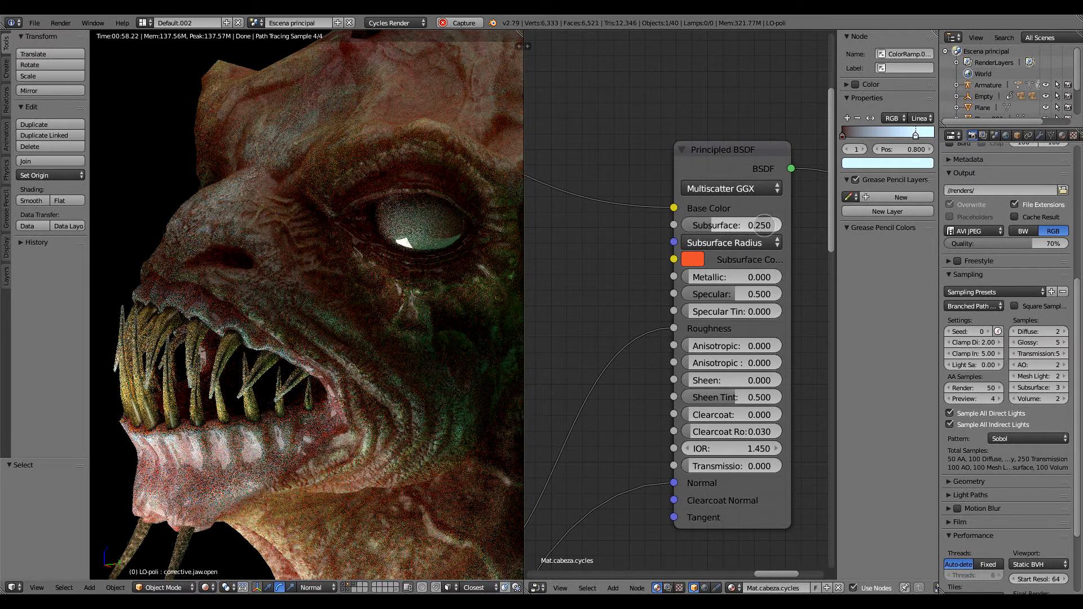
pyautogui.moveTo(581, 259); pyautogui.dragTo(757, 259, button='middle')
pyautogui.scroll(-1, 643, 252)
pyautogui.moveTo(630, 224); pyautogui.dragTo(655, 256, button='middle')
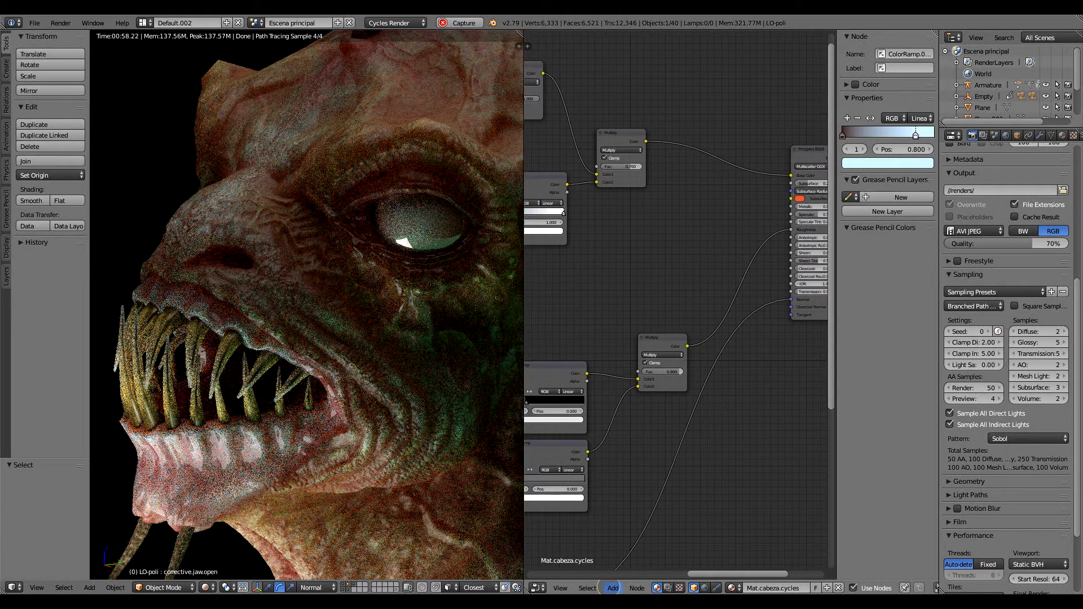
pyautogui.click(613, 588)
pyautogui.moveTo(629, 564)
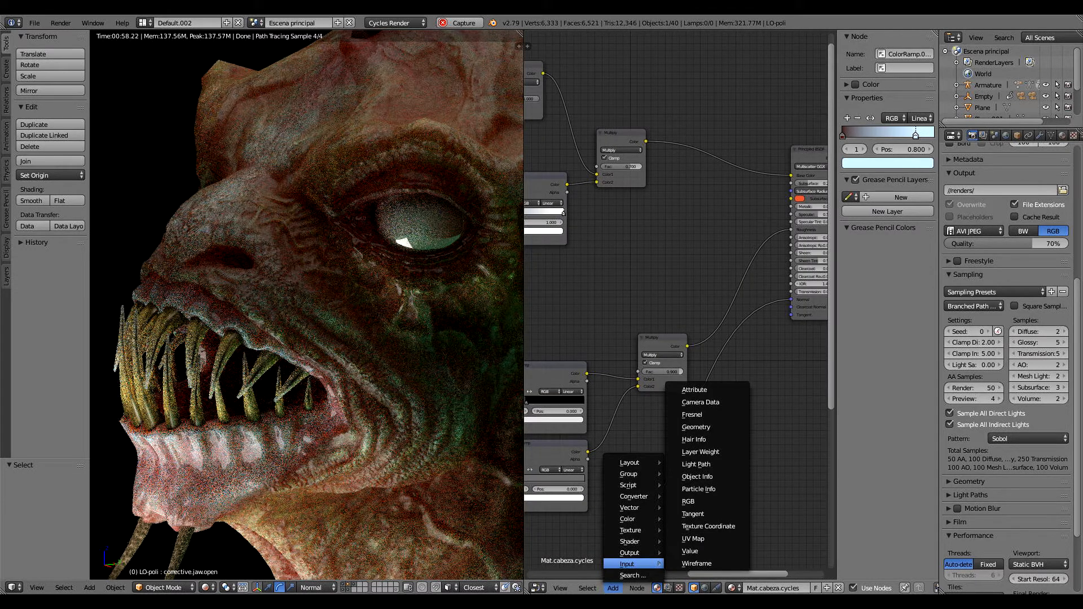
pyautogui.moveTo(650, 262); pyautogui.dragTo(613, 286, button='middle')
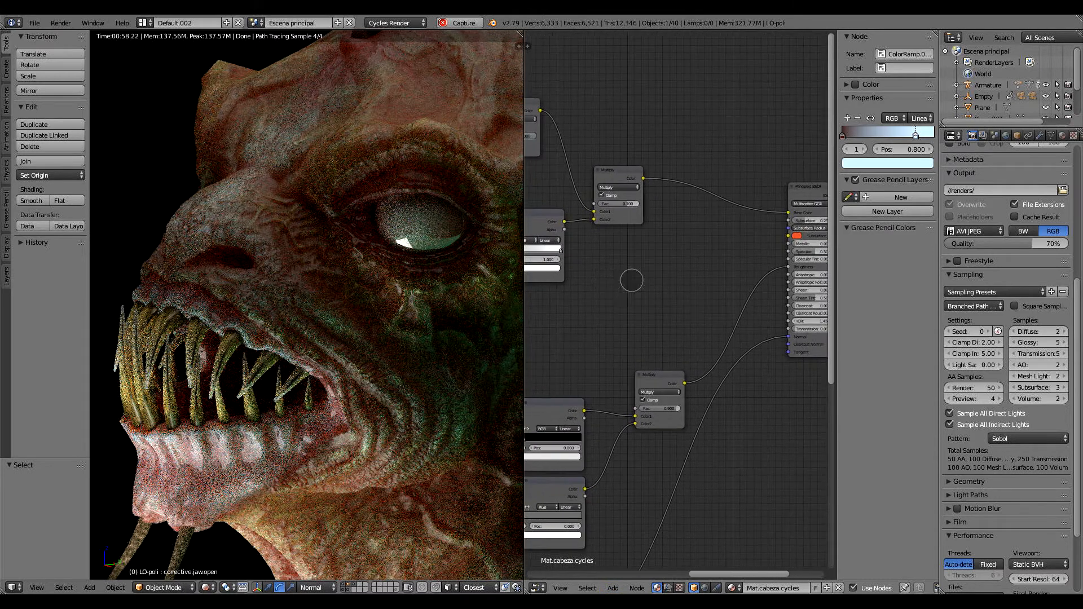
# Return the 3D view to Material shading with the whole Principled BSDF node in view.
pyautogui.moveTo(680, 273); pyautogui.dragTo(638, 278, button='middle')
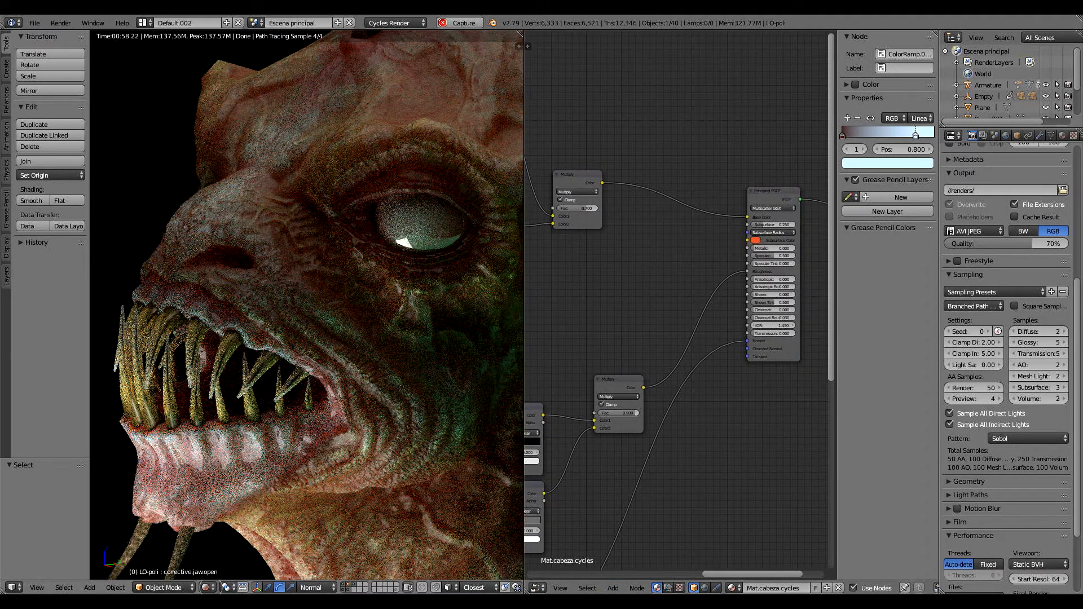
pyautogui.click(206, 587)
pyautogui.click(250, 522)
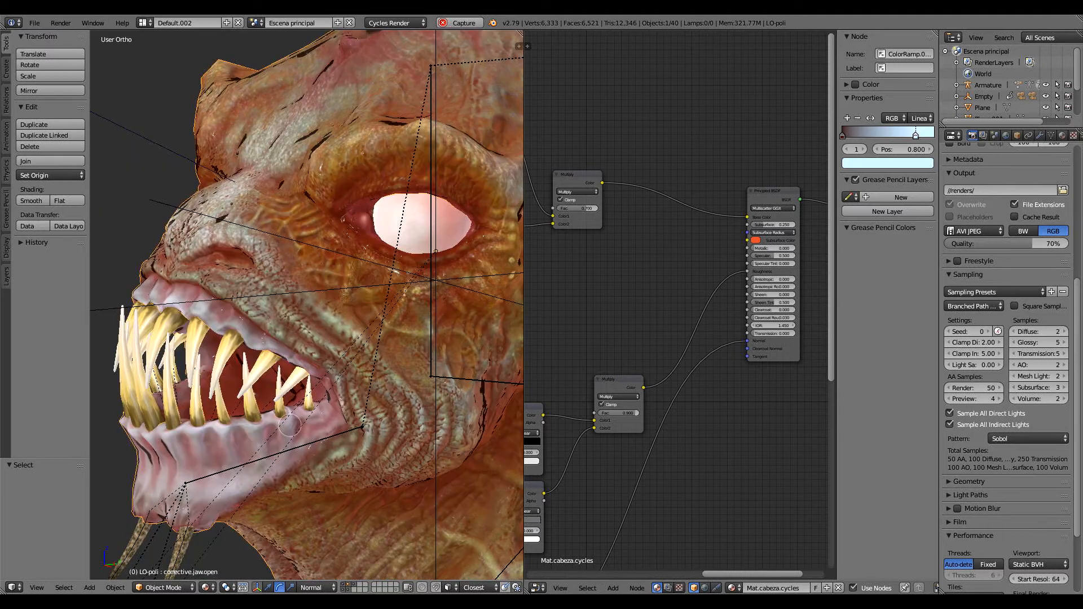
# Add a MixRGB node in the space below the Multiply node that feeds the Base Color.
pyautogui.moveTo(409, 303)
pyautogui.mouseDown(button='middle')
pyautogui.moveTo(486, 293)
pyautogui.moveTo(477, 290)
pyautogui.mouseUp(button='middle')
pyautogui.moveTo(617, 285); pyautogui.dragTo(725, 278, button='middle')
pyautogui.scroll(-3, 660, 285)
pyautogui.moveTo(563, 265); pyautogui.dragTo(642, 251, button='middle')
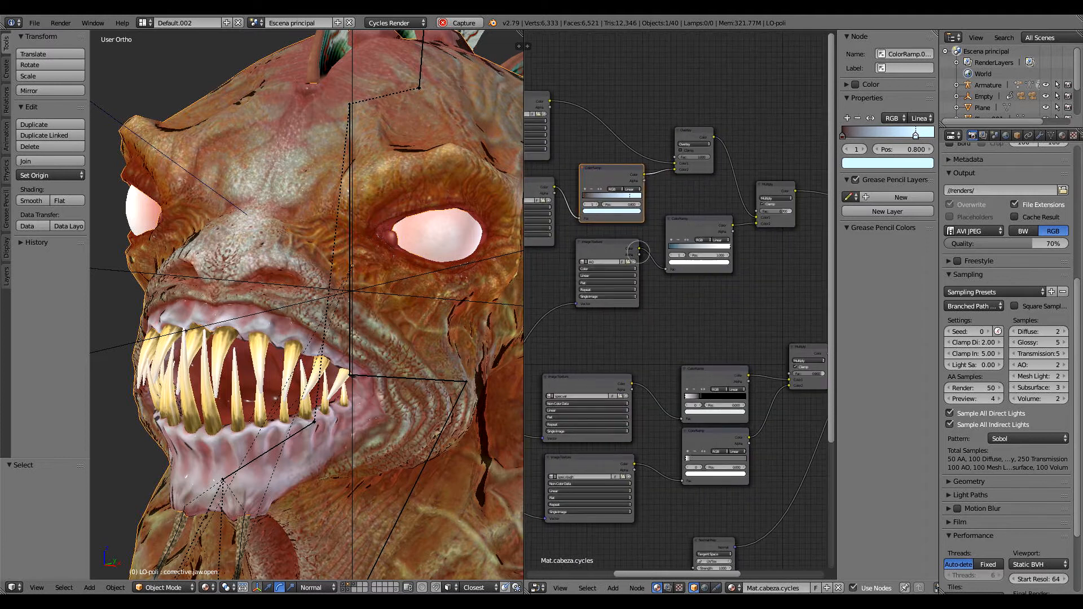
pyautogui.scroll(-3, 722, 299)
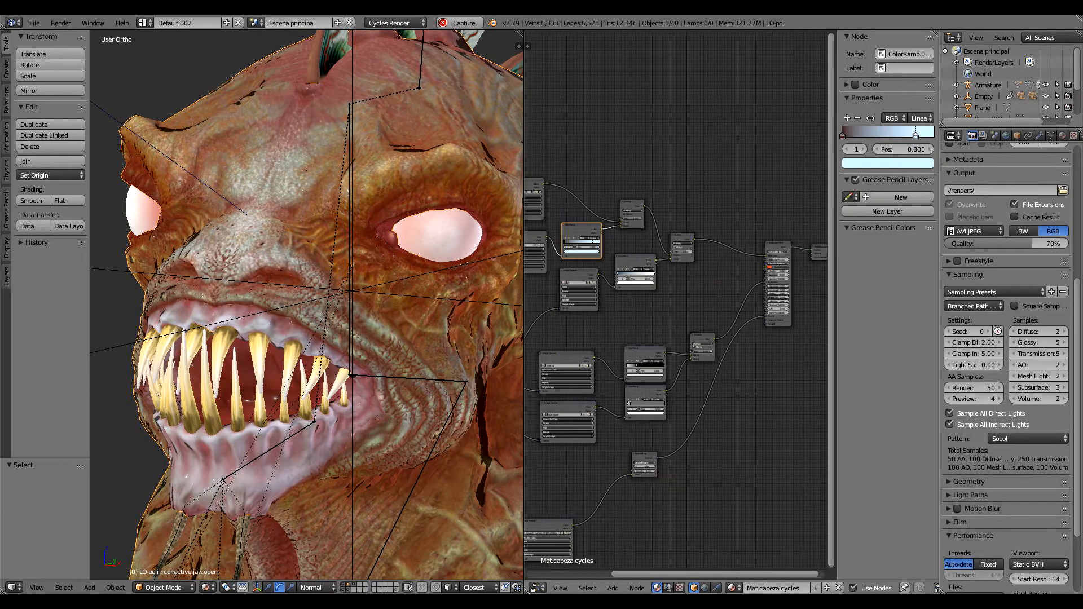
pyautogui.click(612, 588)
pyautogui.moveTo(632, 519)
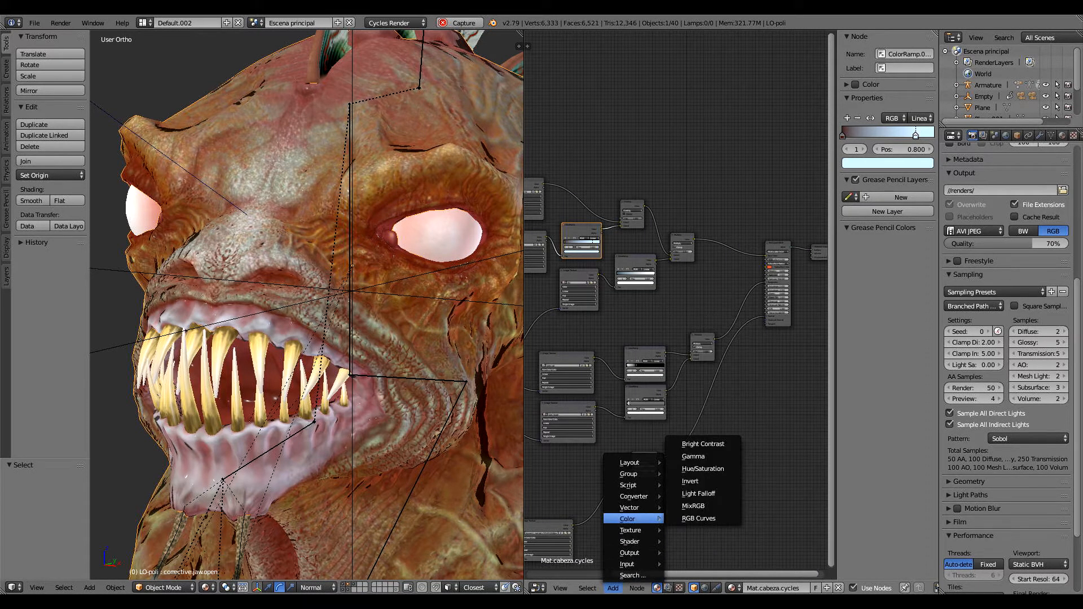
pyautogui.click(694, 506)
pyautogui.click(671, 267)
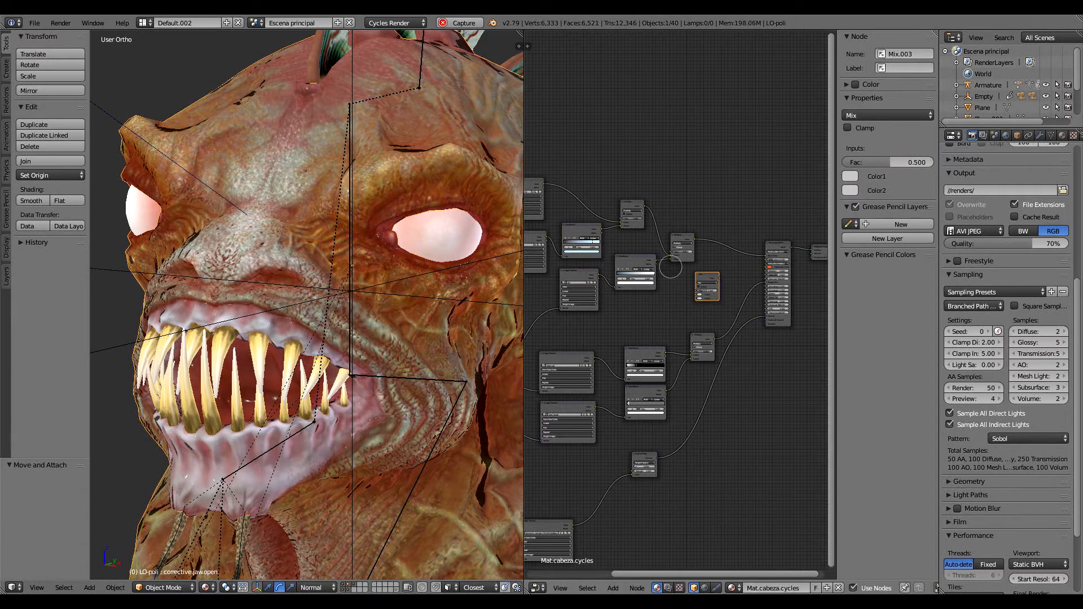
# Link the difuso_piel_01 texture's Color output to the new Mix node's Color1 input and move the node closer to the Principled BSDF.
pyautogui.scroll(4, 566, 209)
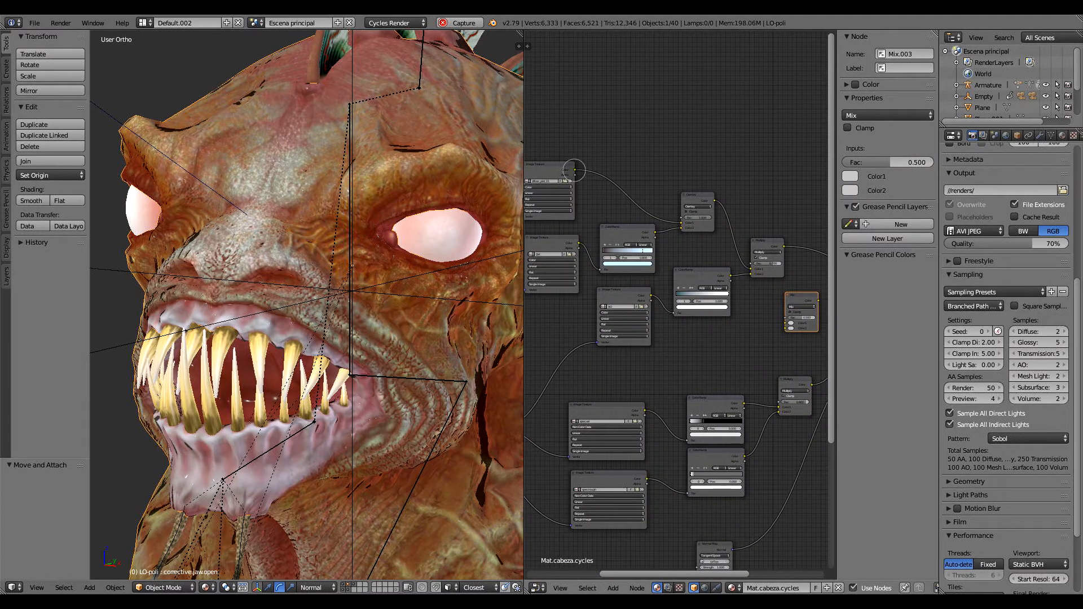
pyautogui.moveTo(575, 170); pyautogui.dragTo(781, 324)
pyautogui.moveTo(764, 347); pyautogui.dragTo(624, 316, button='middle')
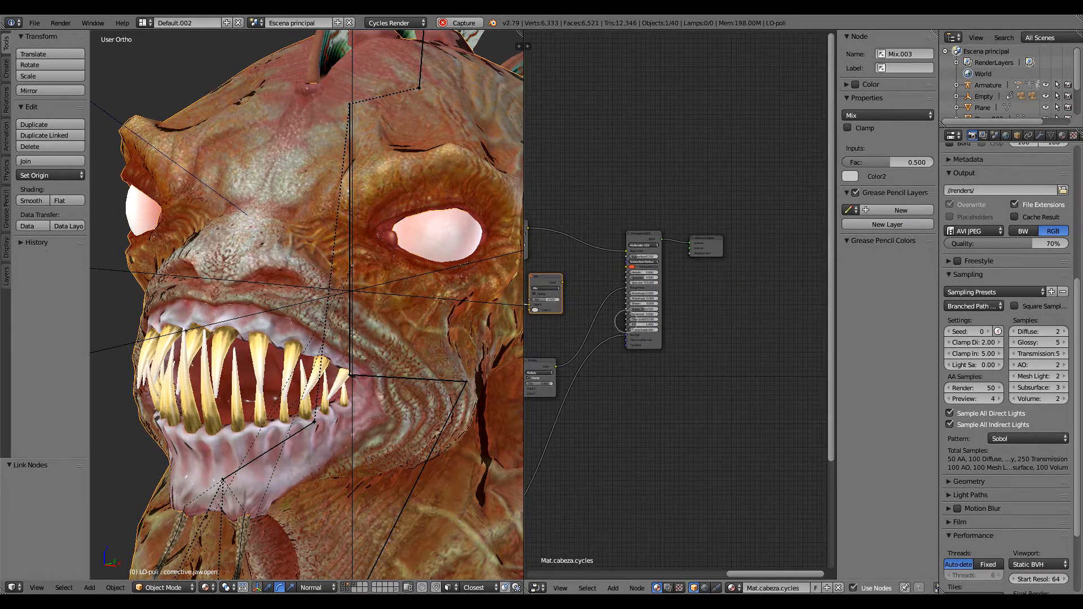
pyautogui.scroll(3, 603, 234)
pyautogui.moveTo(588, 243); pyautogui.dragTo(674, 255, button='middle')
pyautogui.moveTo(602, 229); pyautogui.dragTo(655, 209)
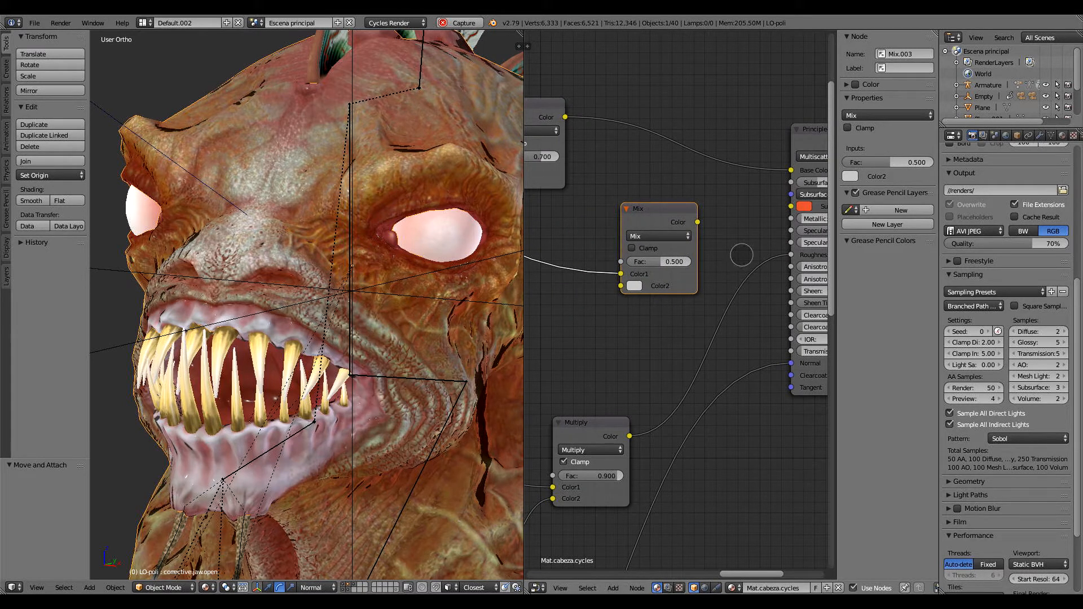
# Set the Mix node's Color2 to the orange sampled from the Principled BSDF's Subsurface Color.
pyautogui.moveTo(751, 247); pyautogui.dragTo(688, 255, button='middle')
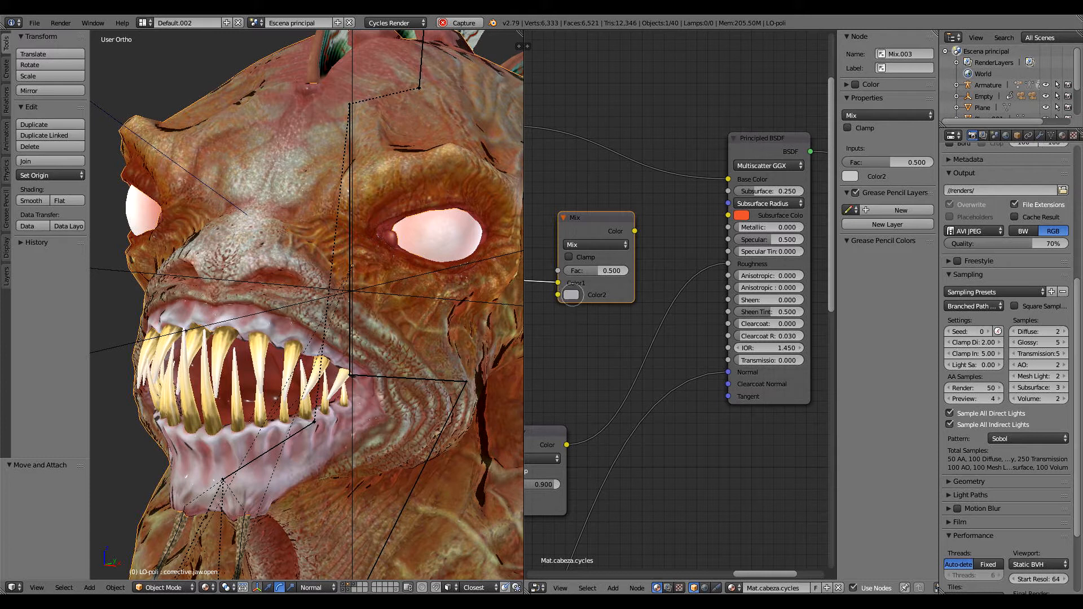
pyautogui.click(571, 295)
pyautogui.click(658, 246)
pyautogui.click(741, 215)
pyautogui.moveTo(615, 251); pyautogui.dragTo(643, 254, button='middle')
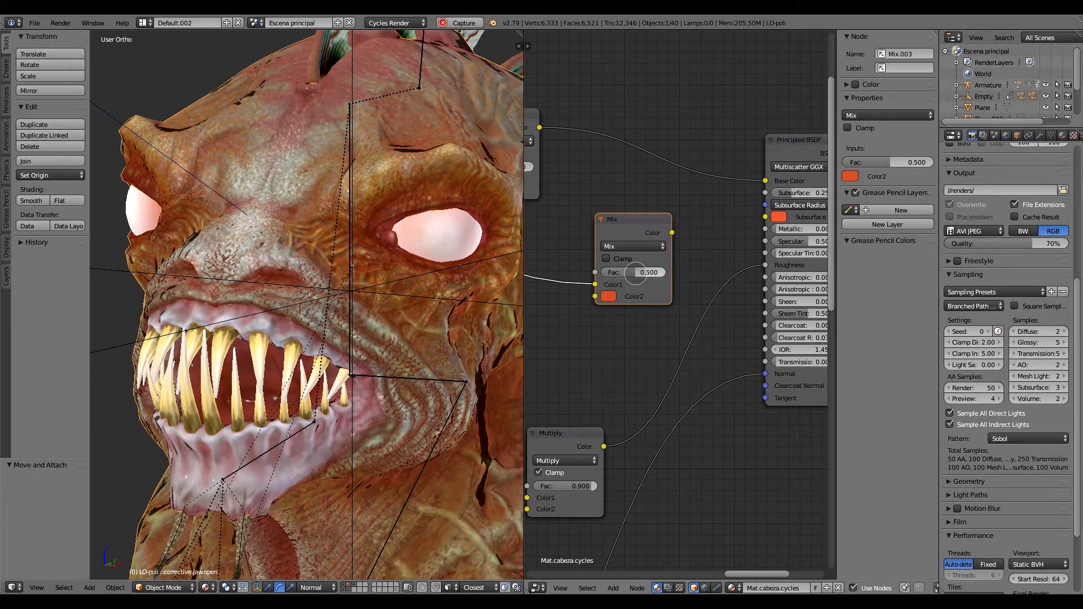
# Set the Mix node's factor to 1.000 and its blend type to Overlay.
pyautogui.moveTo(636, 273); pyautogui.dragTo(668, 274)
pyautogui.click(636, 247)
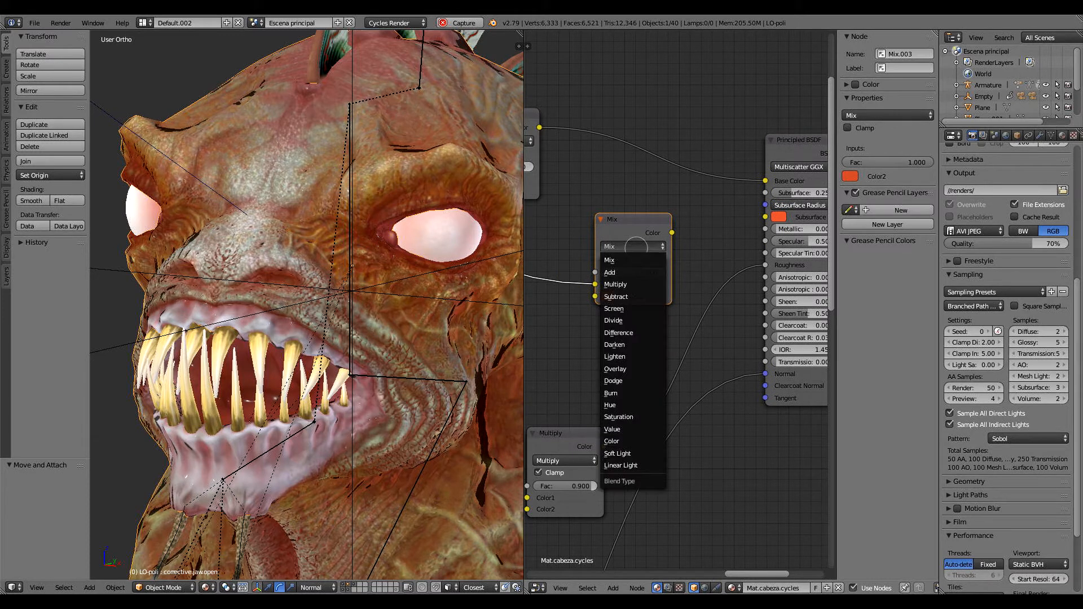
pyautogui.click(615, 369)
# Link the Overlay node's Color output to the Principled BSDF's Subsurface Color input.
pyautogui.moveTo(723, 241); pyautogui.dragTo(613, 266, button='middle')
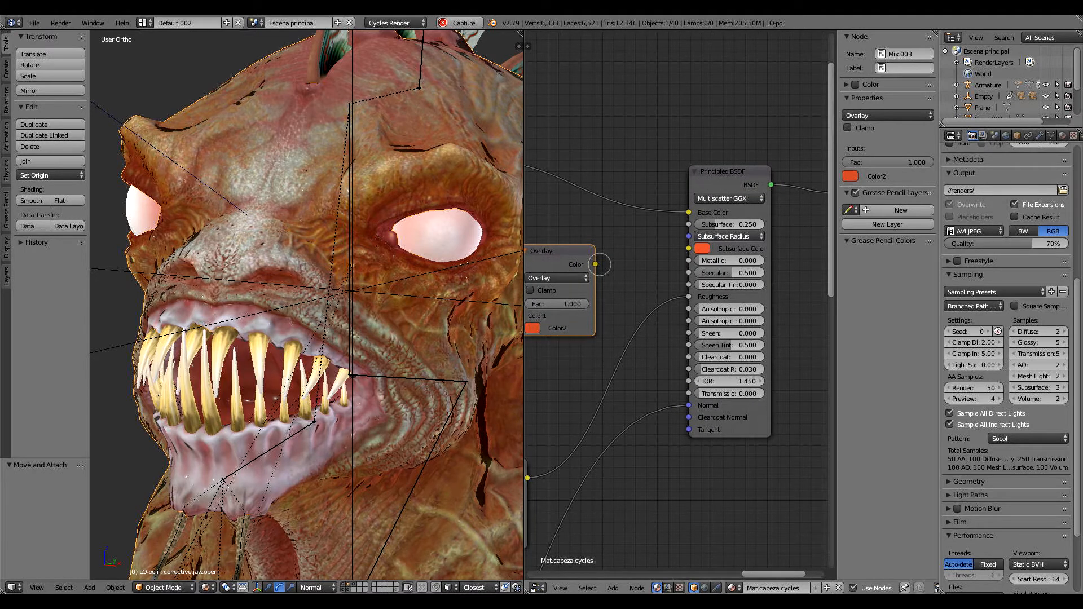
pyautogui.moveTo(596, 264); pyautogui.dragTo(688, 248)
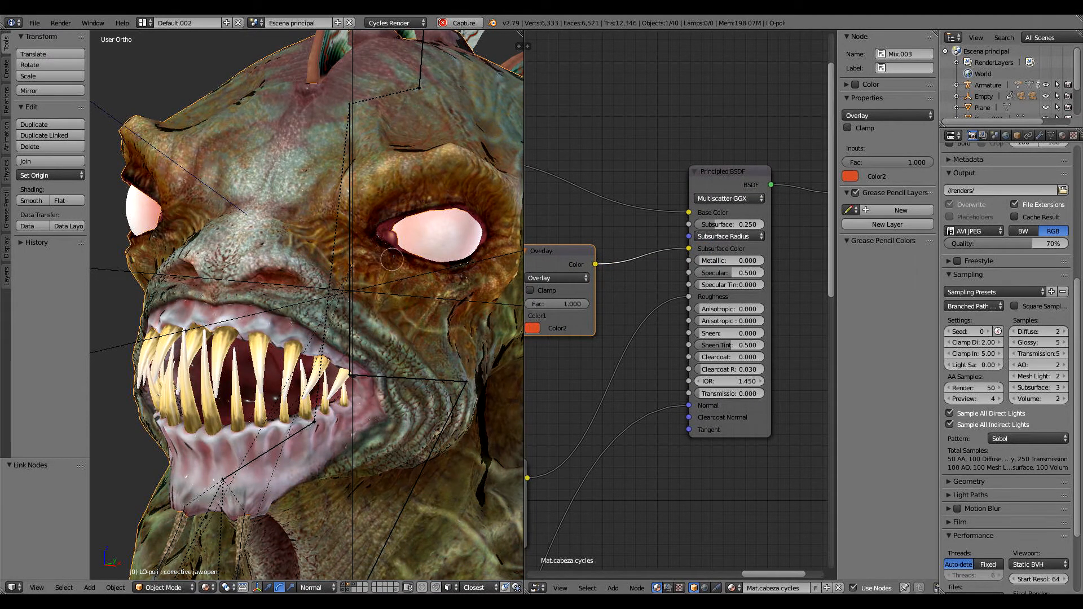
pyautogui.moveTo(392, 260); pyautogui.dragTo(473, 265, button='middle')
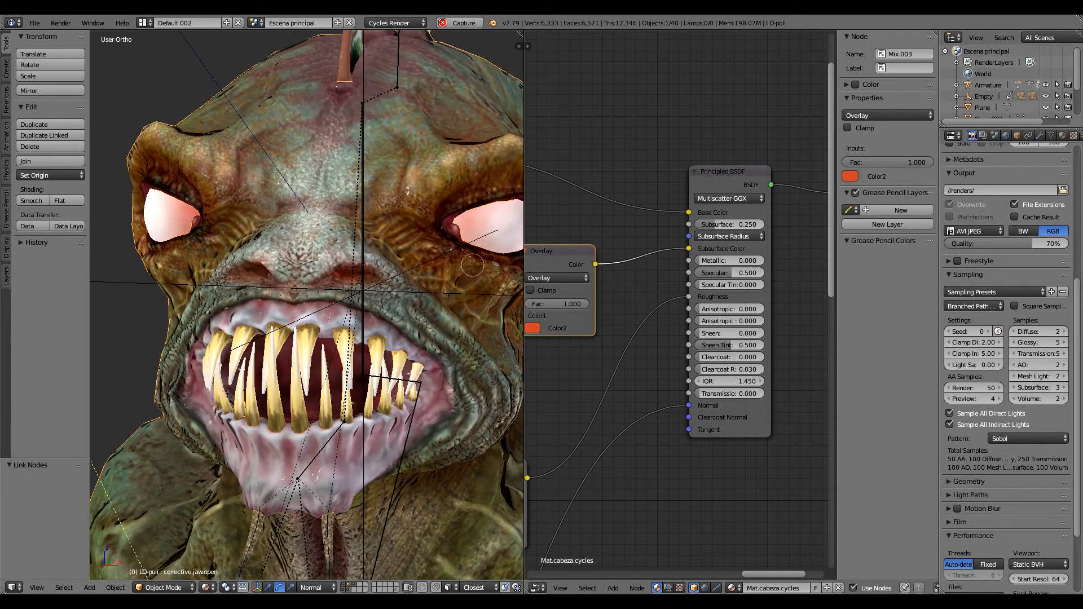
pyautogui.scroll(-3, 682, 212)
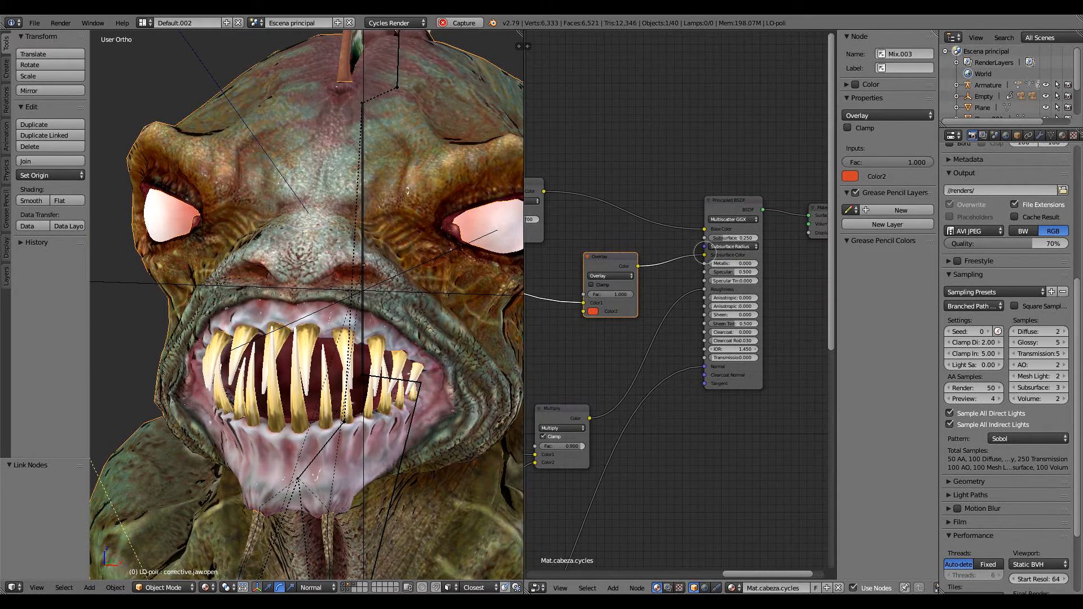
# Frame the creature's eye and jaw from the side and switch the 3D view to Rendered shading.
pyautogui.moveTo(661, 246); pyautogui.dragTo(628, 248, button='middle')
pyautogui.scroll(2, 628, 247)
pyautogui.scroll(2, 628, 247)
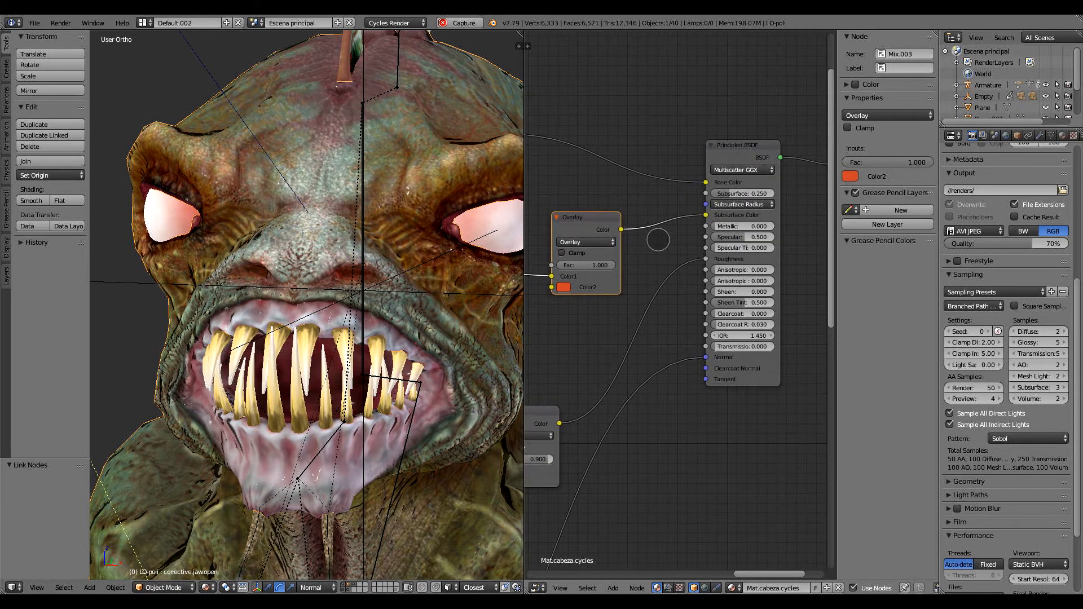
pyautogui.moveTo(463, 253); pyautogui.dragTo(394, 275, button='middle')
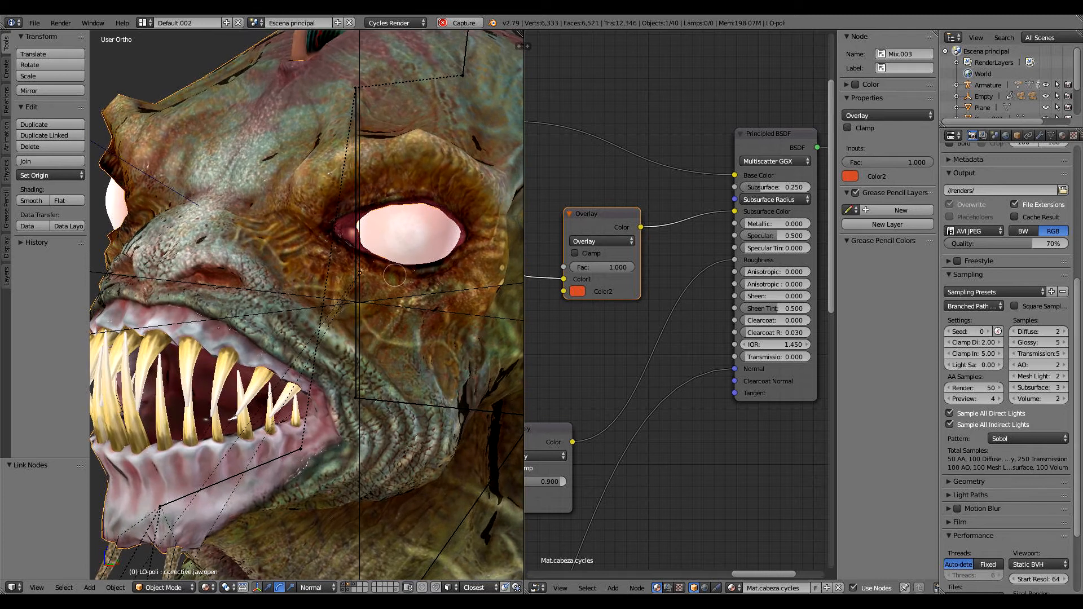
pyautogui.click(205, 587)
pyautogui.click(245, 511)
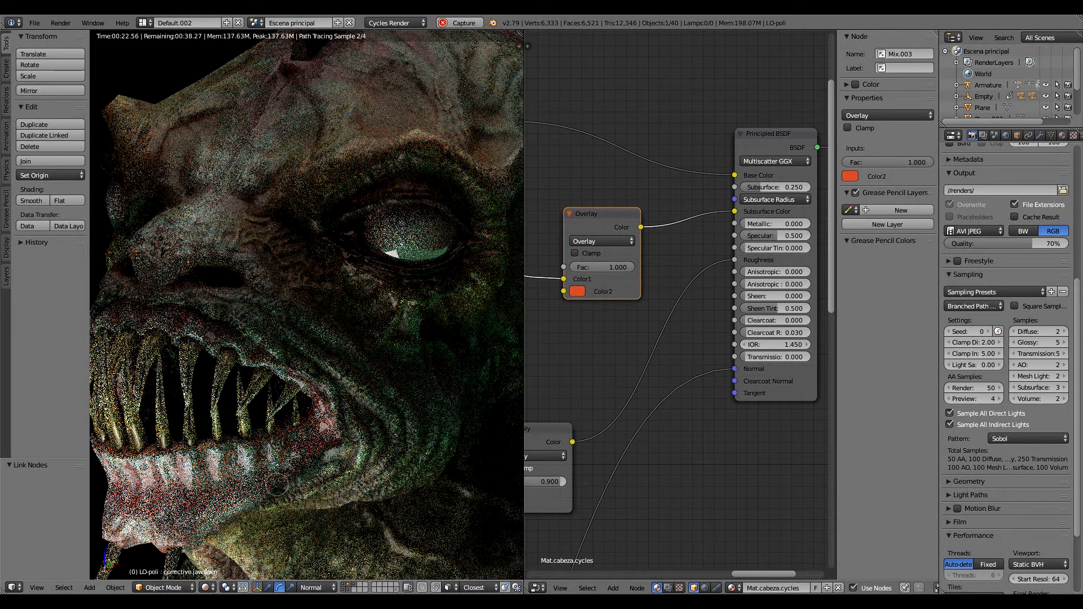
# Change the Overlay node's Color2 to a more saturated orange-red.
pyautogui.scroll(-2, 687, 327)
pyautogui.scroll(4, 610, 358)
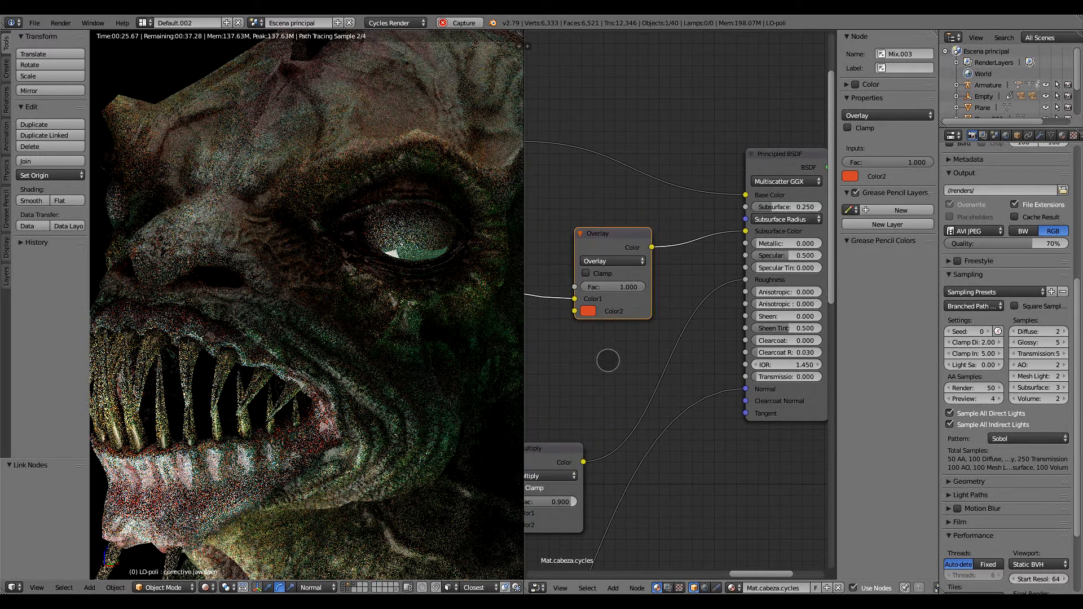
pyautogui.click(595, 299)
pyautogui.scroll(3, 714, 121)
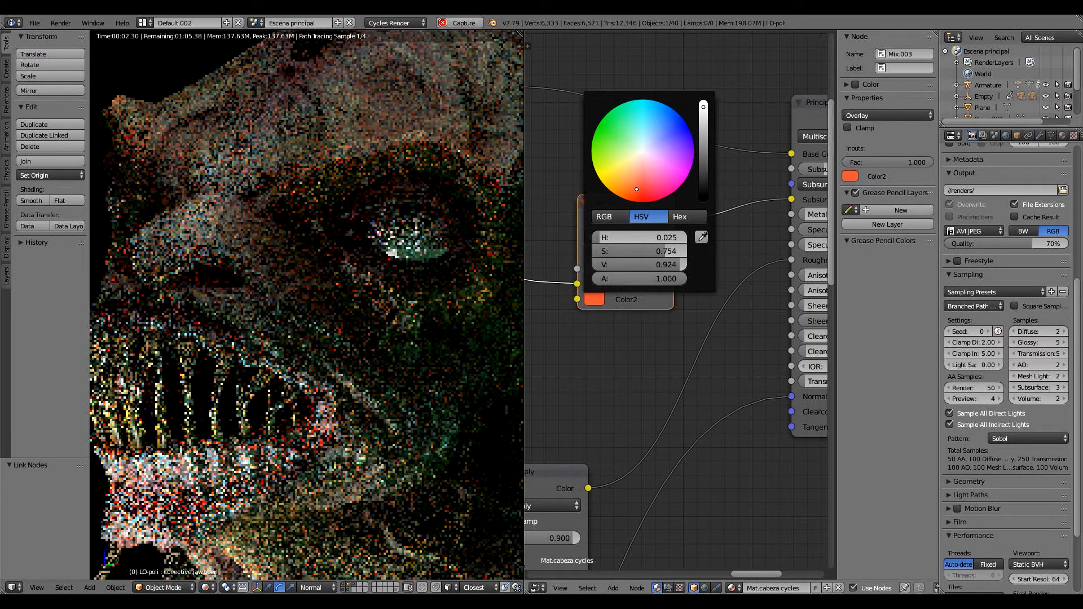
pyautogui.moveTo(637, 189); pyautogui.dragTo(639, 196)
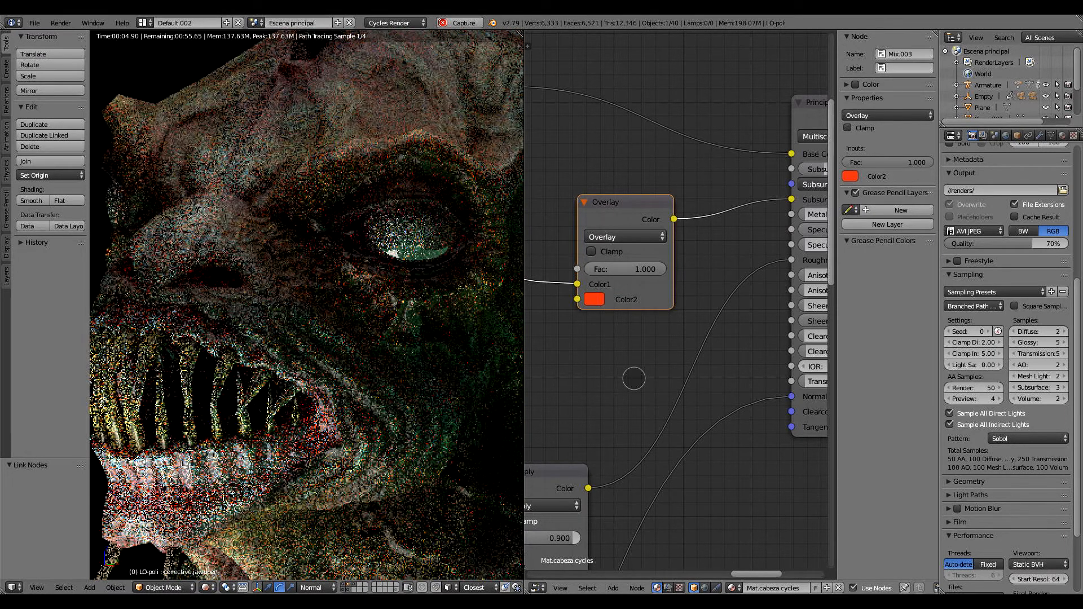
# Tidy the node tree by placing the Overlay node below the AO ColorRamp and moving the Normal Map node and its image texture up.
pyautogui.moveTo(725, 175); pyautogui.dragTo(641, 160, button='middle')
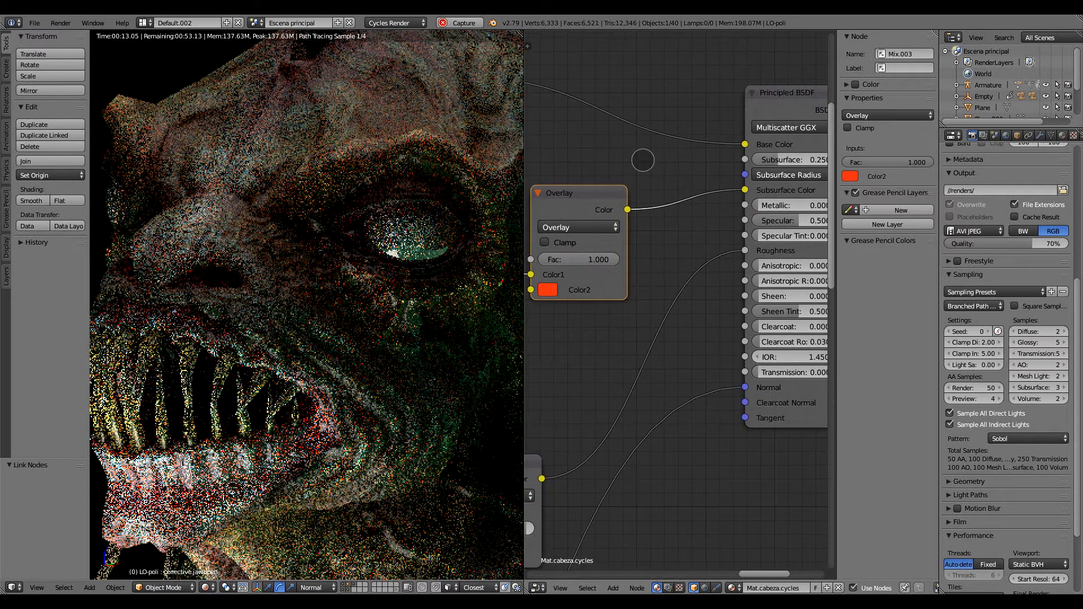
pyautogui.scroll(-5, 672, 276)
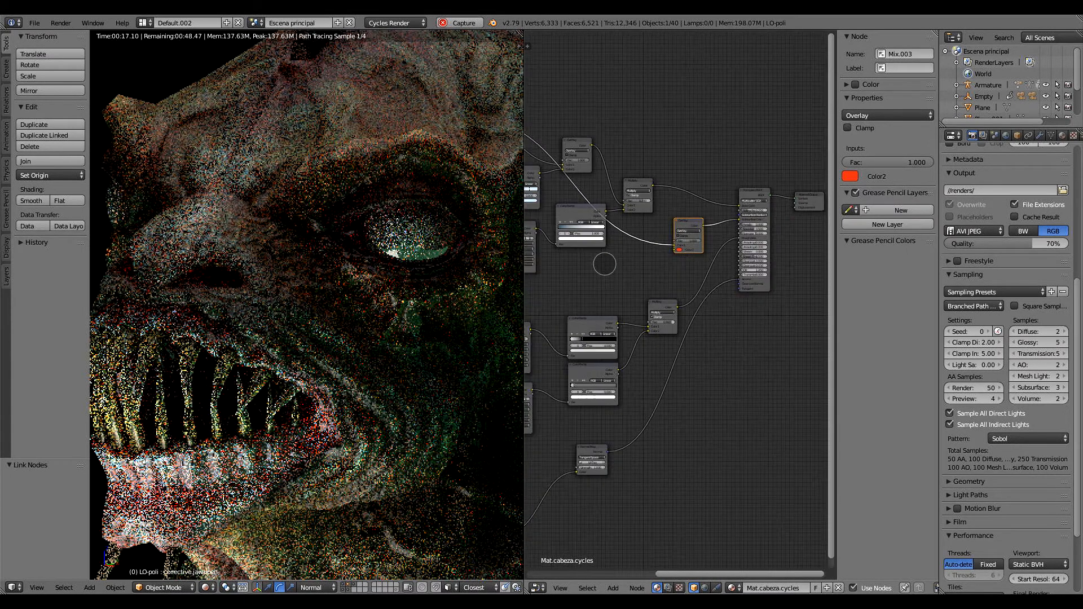
pyautogui.moveTo(761, 265); pyautogui.dragTo(654, 304)
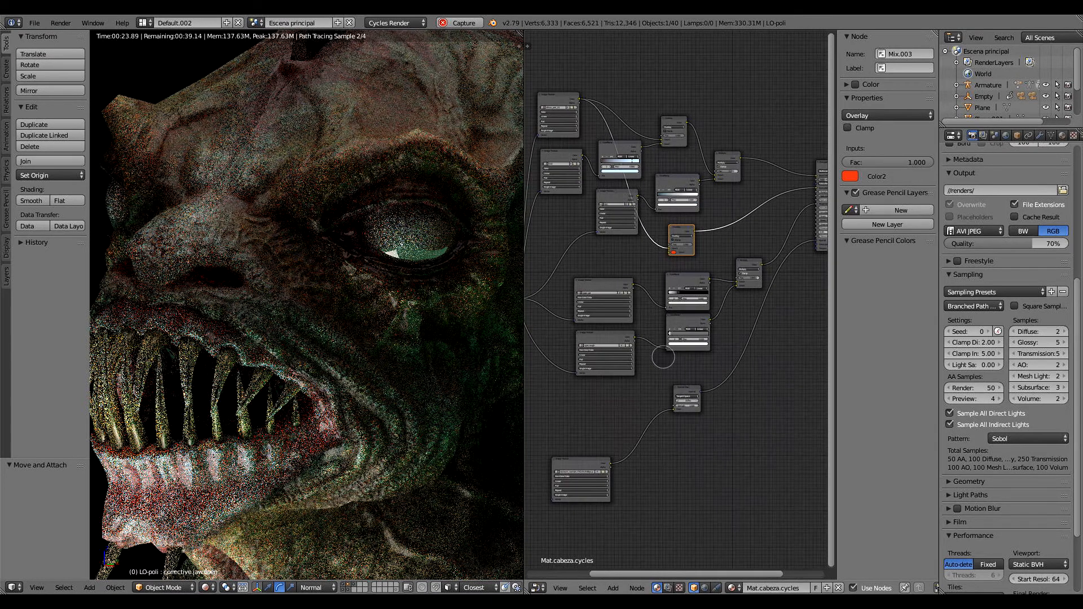
pyautogui.moveTo(689, 385); pyautogui.dragTo(719, 353)
pyautogui.moveTo(609, 429); pyautogui.dragTo(610, 377)
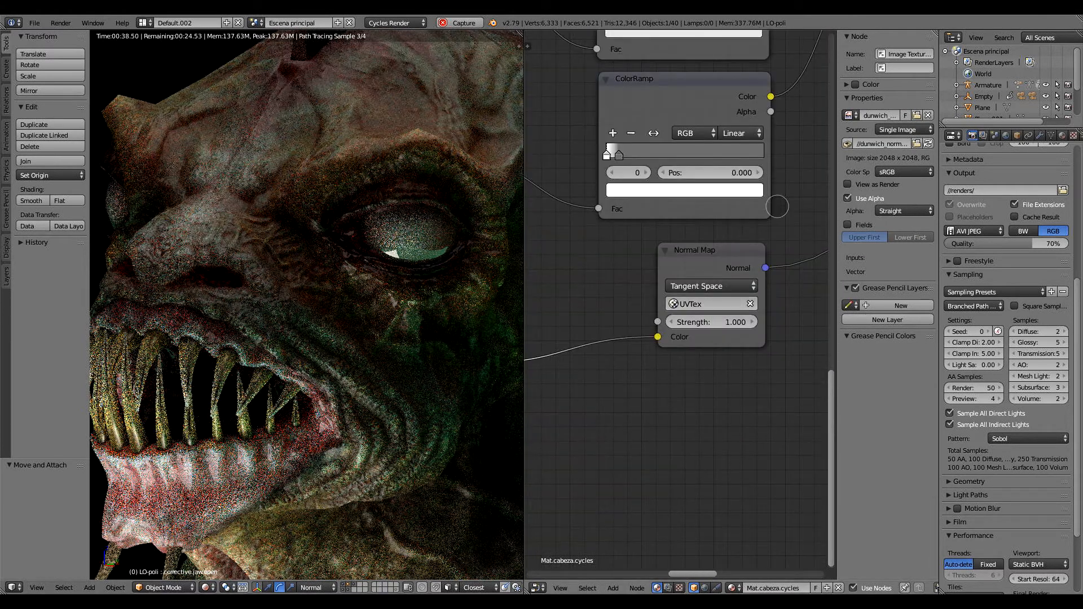
# Examine the texture, ColorRamp, Multiply and Overlay nodes that make up the skin material.
pyautogui.moveTo(797, 197); pyautogui.dragTo(737, 222, button='middle')
pyautogui.scroll(-12, 739, 232)
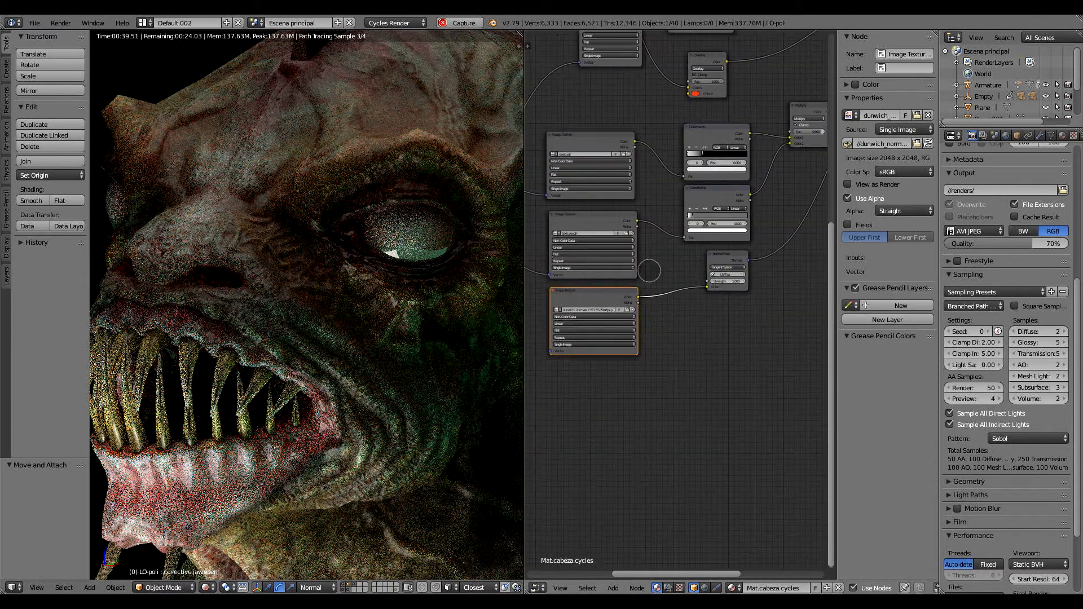
pyautogui.moveTo(649, 271); pyautogui.dragTo(738, 302, button='middle')
pyautogui.moveTo(609, 339); pyautogui.dragTo(677, 433, button='middle')
pyautogui.moveTo(822, 238); pyautogui.dragTo(636, 322, button='middle')
pyautogui.scroll(4, 658, 219)
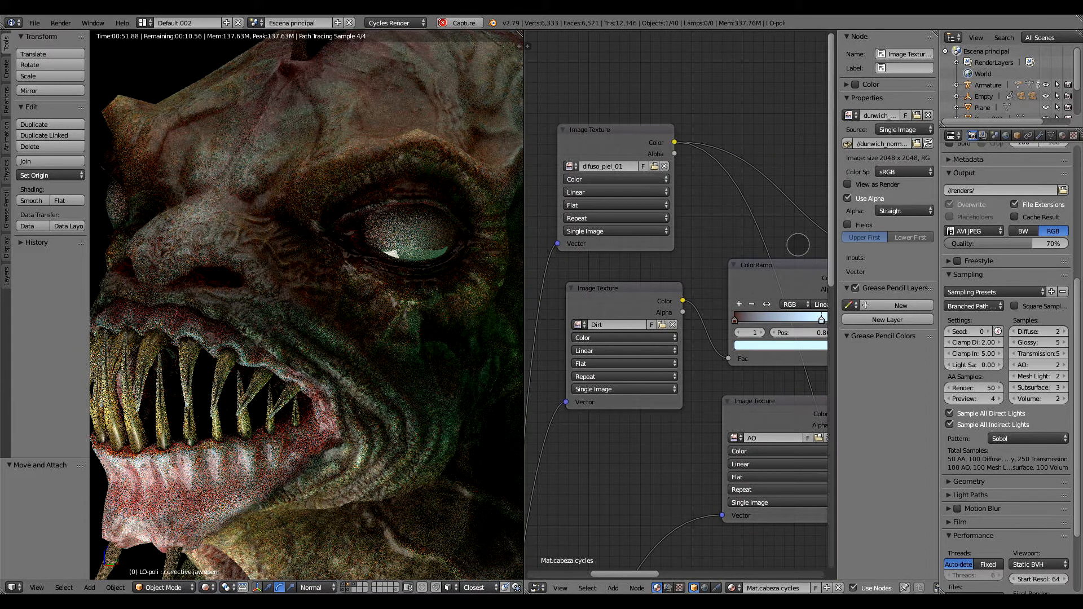
pyautogui.moveTo(797, 244); pyautogui.dragTo(641, 188, button='middle')
pyautogui.moveTo(735, 262); pyautogui.dragTo(679, 239, button='middle')
pyautogui.moveTo(589, 382); pyautogui.dragTo(678, 310, button='middle')
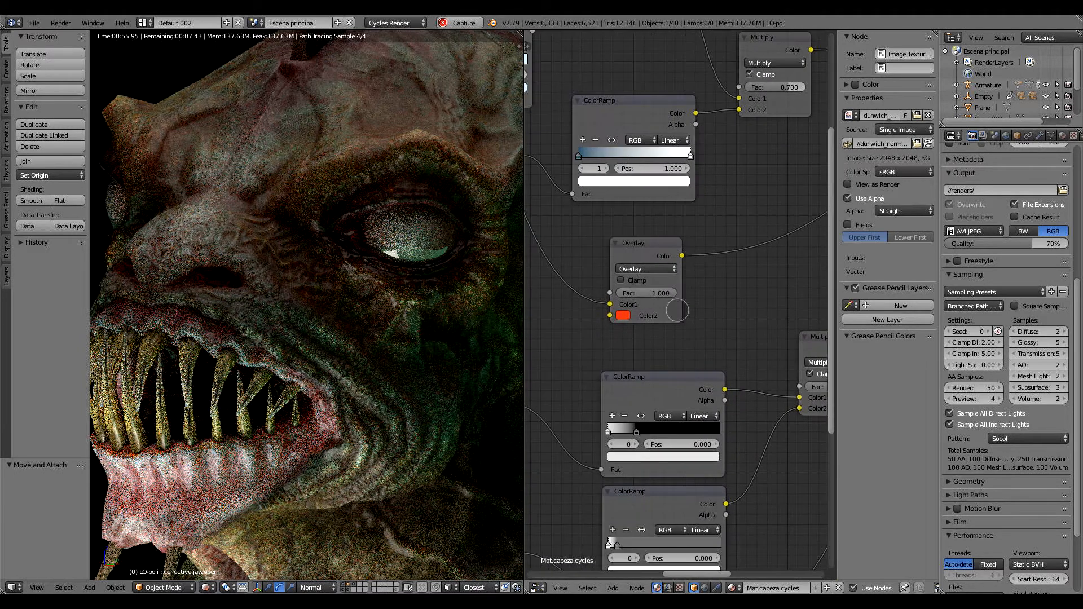
# Examine the Principled BSDF's input links and values and its connection to the Material Output.
pyautogui.moveTo(825, 269); pyautogui.dragTo(680, 346, button='middle')
pyautogui.moveTo(805, 284); pyautogui.dragTo(653, 329, button='middle')
pyautogui.moveTo(827, 323); pyautogui.dragTo(764, 322, button='middle')
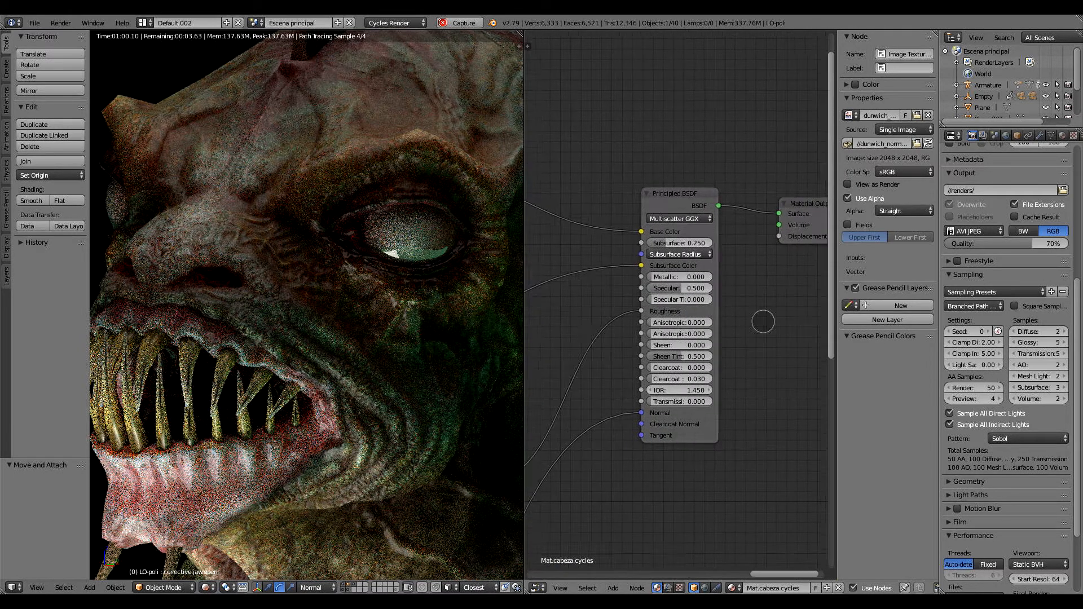
pyautogui.scroll(4, 763, 321)
pyautogui.scroll(2, 716, 295)
pyautogui.moveTo(716, 295); pyautogui.dragTo(754, 282, button='middle')
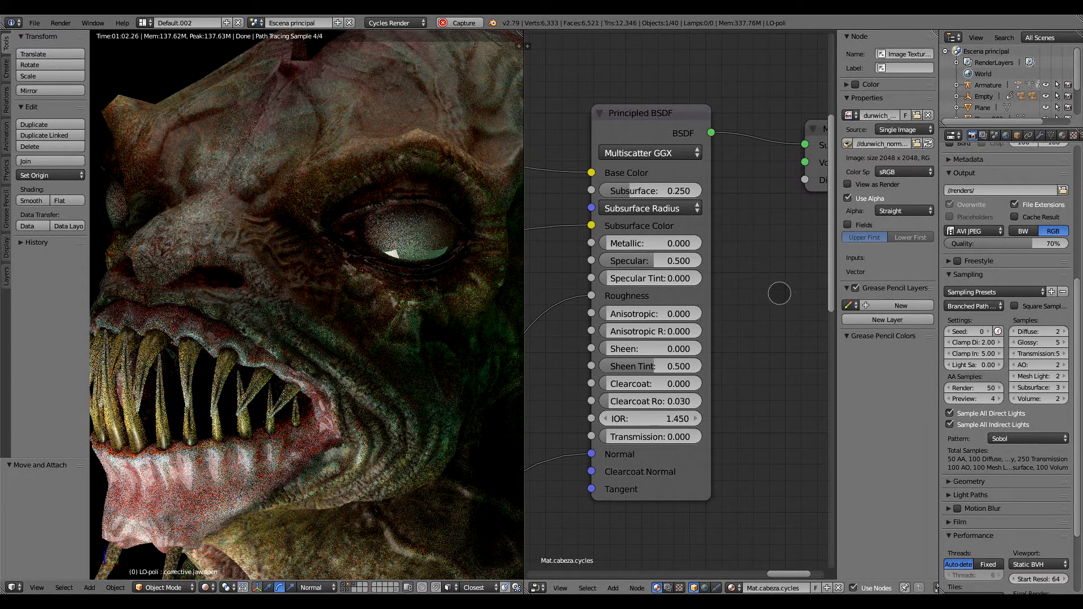
pyautogui.moveTo(781, 294); pyautogui.dragTo(757, 278, button='middle')
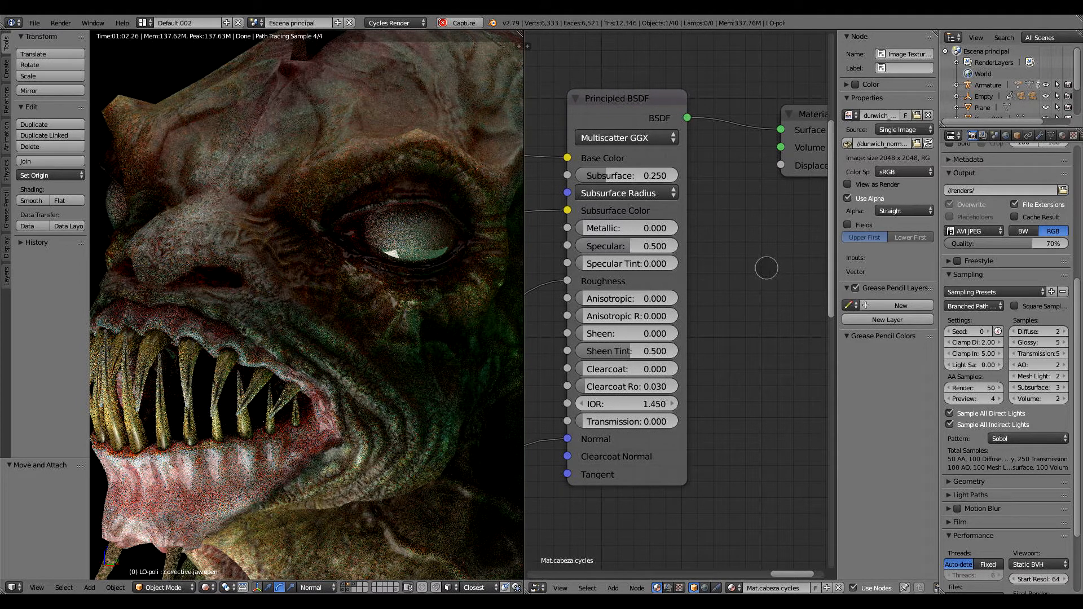
pyautogui.moveTo(728, 228); pyautogui.dragTo(753, 251, button='middle')
pyautogui.moveTo(539, 276); pyautogui.dragTo(588, 329, button='middle')
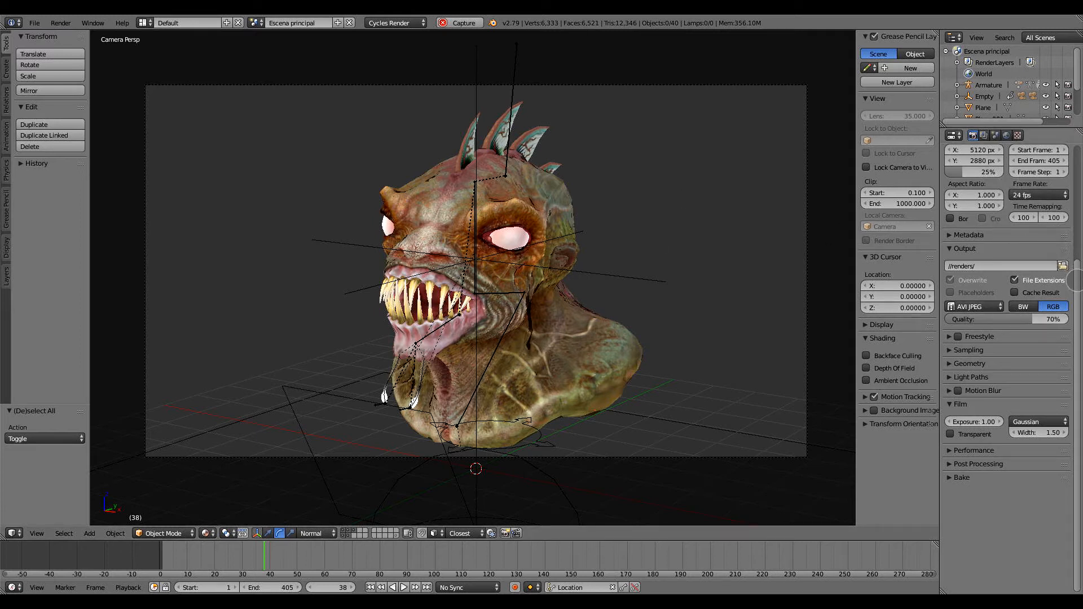
# Review the render Performance settings and open the Light Paths settings.
pyautogui.scroll(2, 1076, 280)
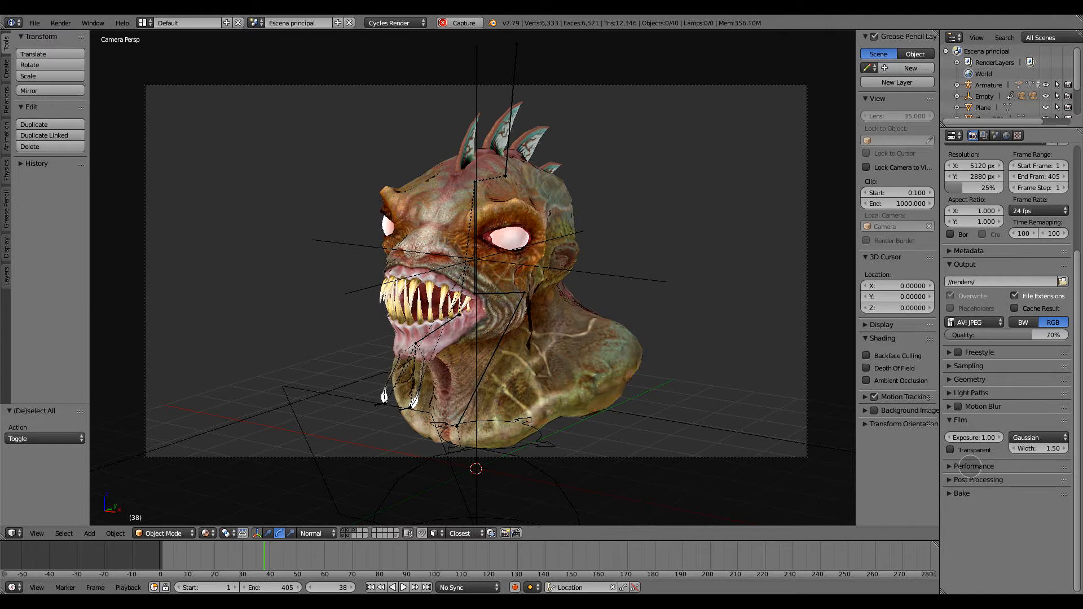
pyautogui.click(974, 467)
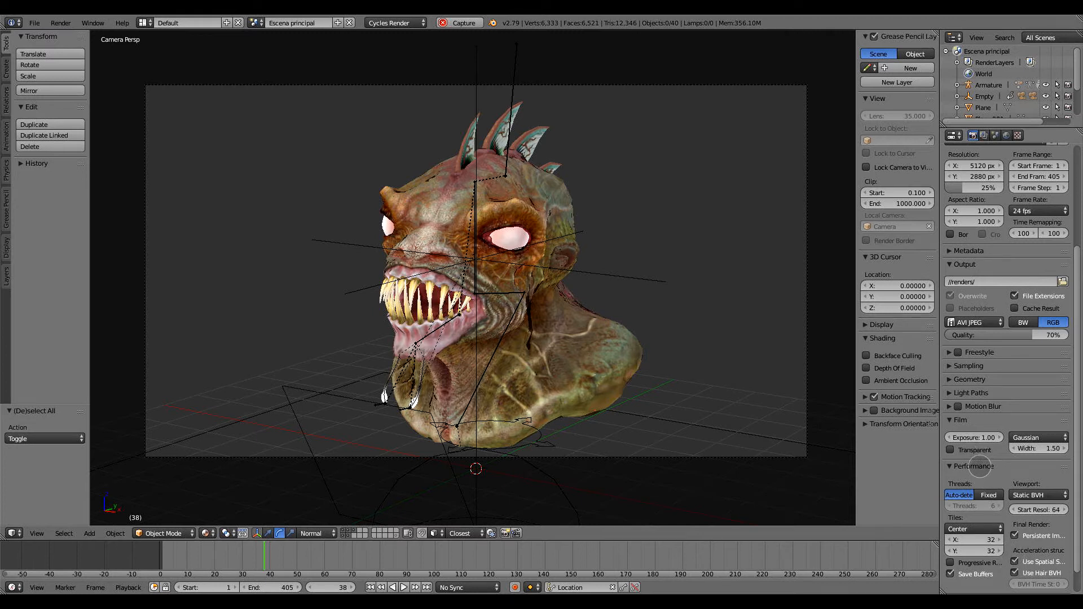
pyautogui.click(974, 466)
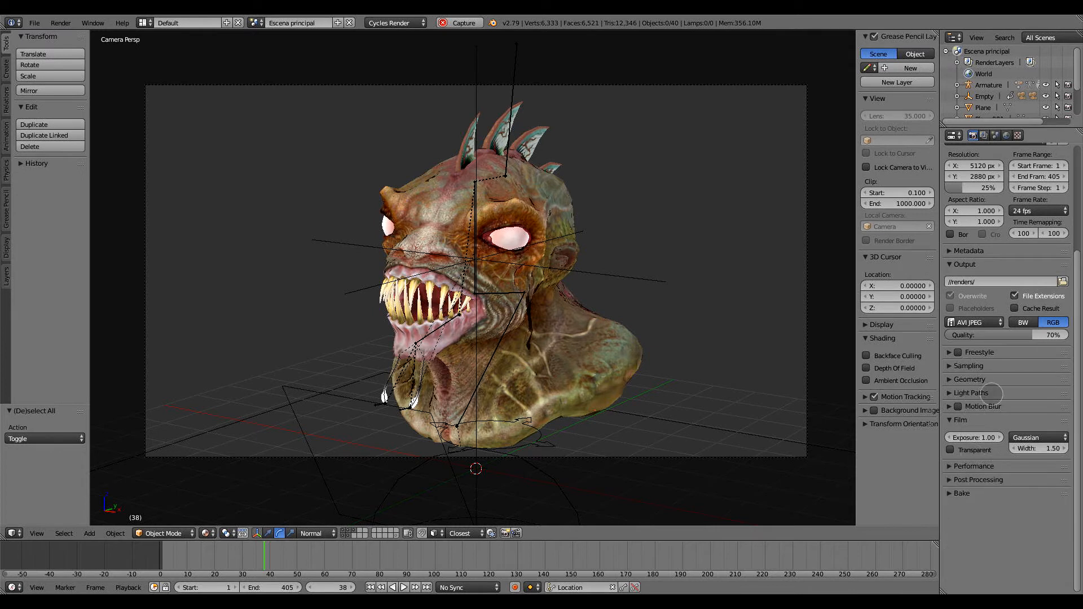
pyautogui.click(962, 393)
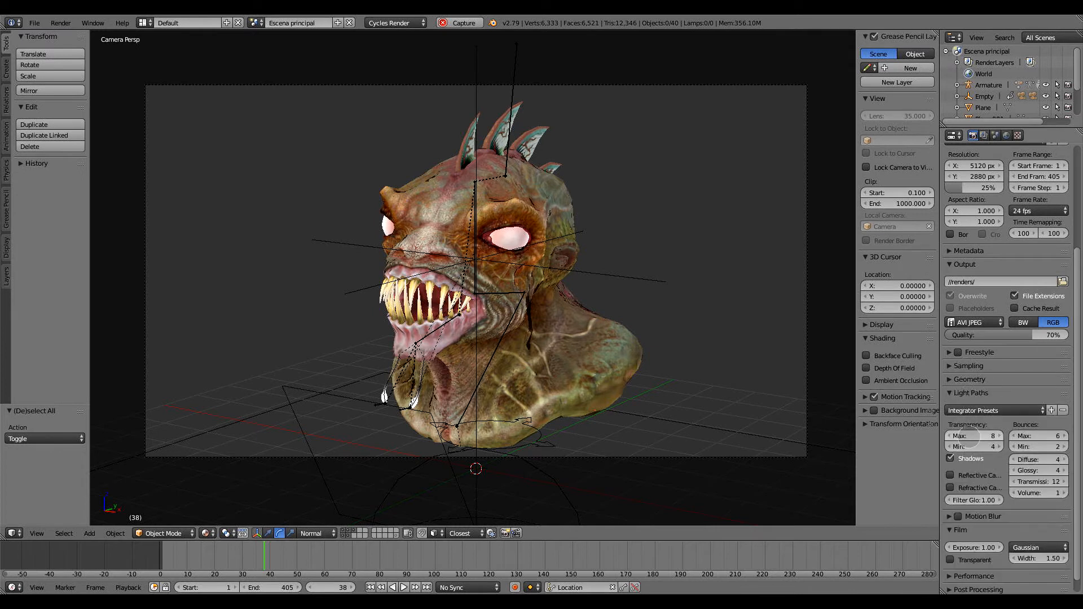
# In the Light Paths settings, set transparency Max and Min to 3 and the Max bounces to 3.
pyautogui.click(985, 436)
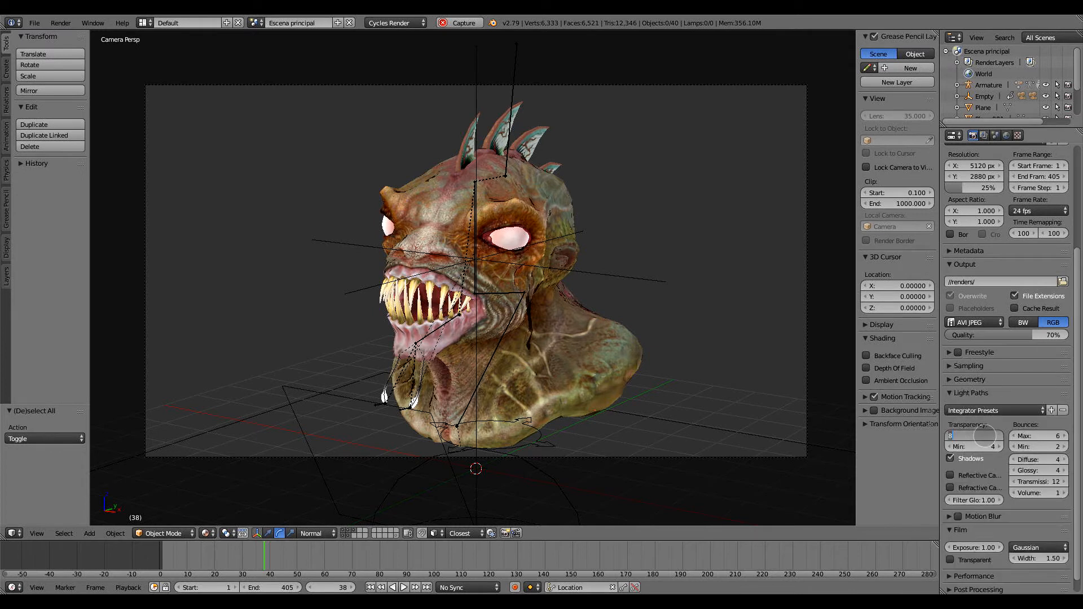
pyautogui.write('3')
pyautogui.press('Return')
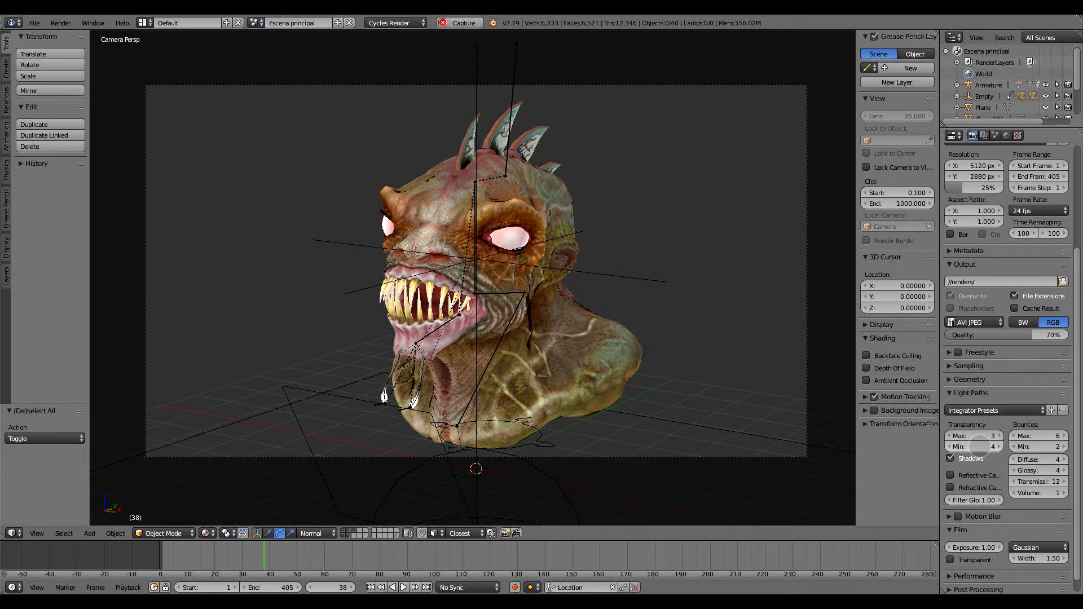
pyautogui.click(982, 446)
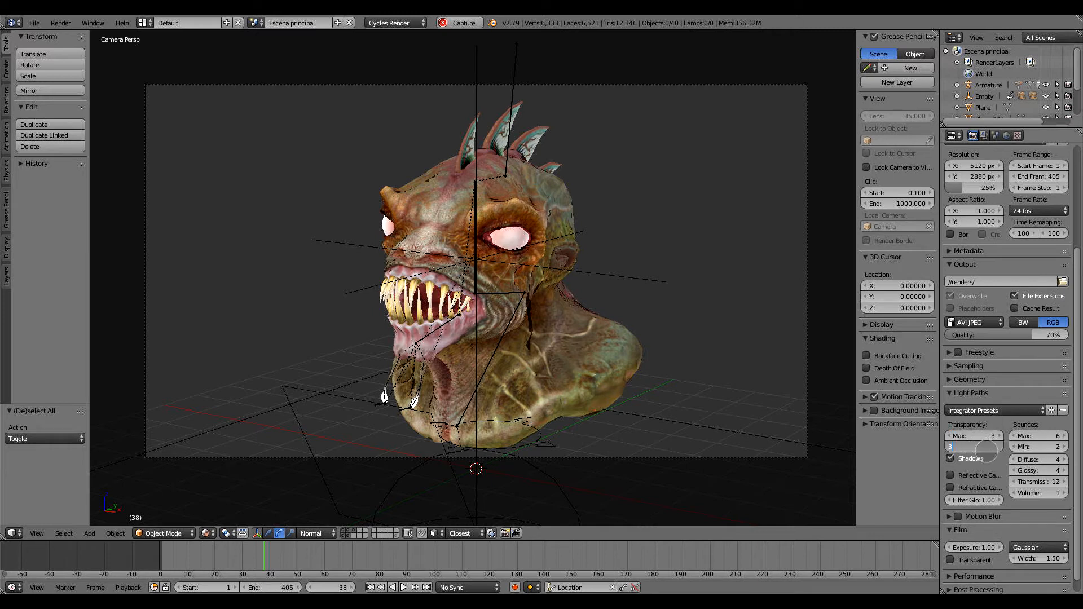
pyautogui.write('3')
pyautogui.press('Return')
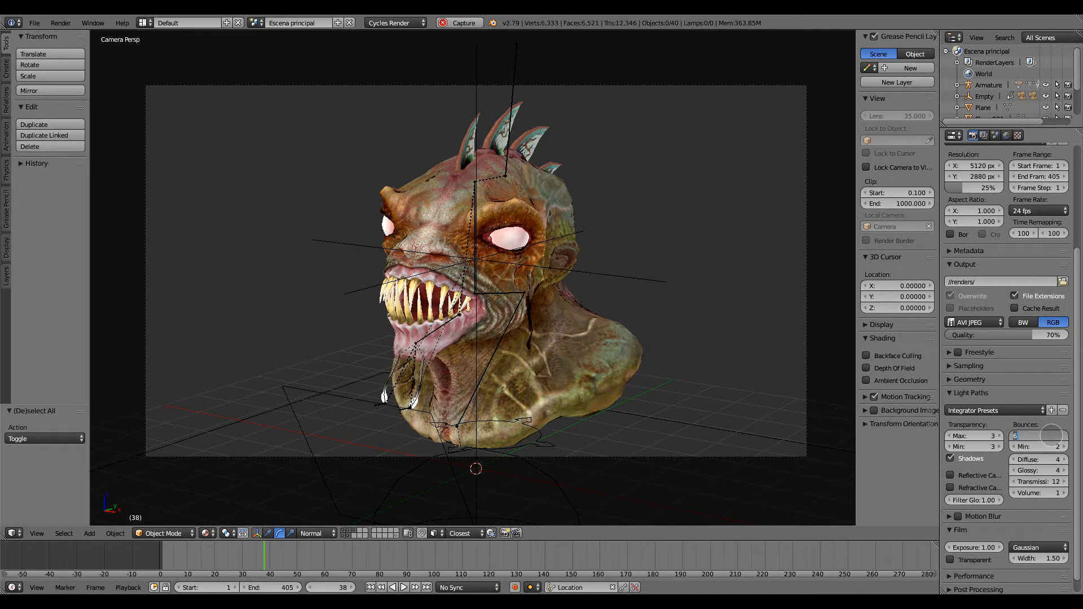
pyautogui.write('3')
pyautogui.press('Return')
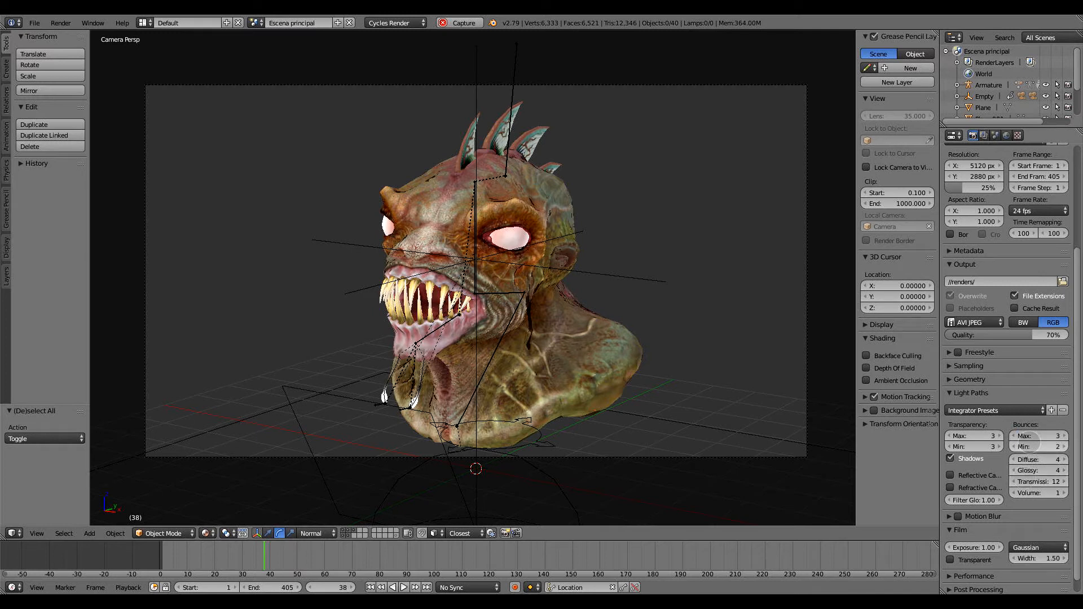
pyautogui.click(970, 393)
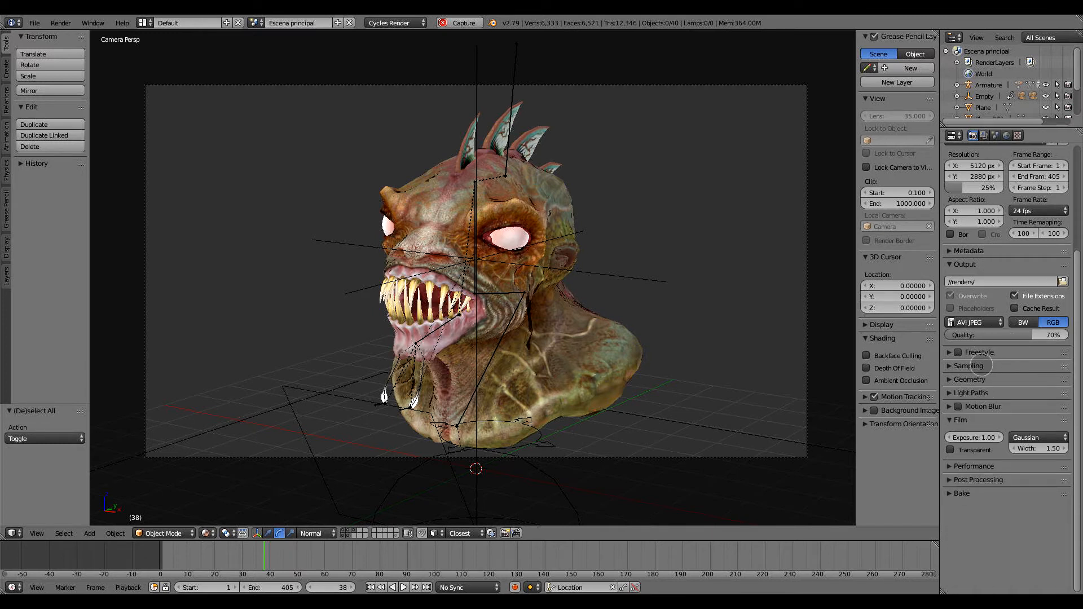
# In the Sampling settings, set the AA render samples to 6.
pyautogui.click(984, 367)
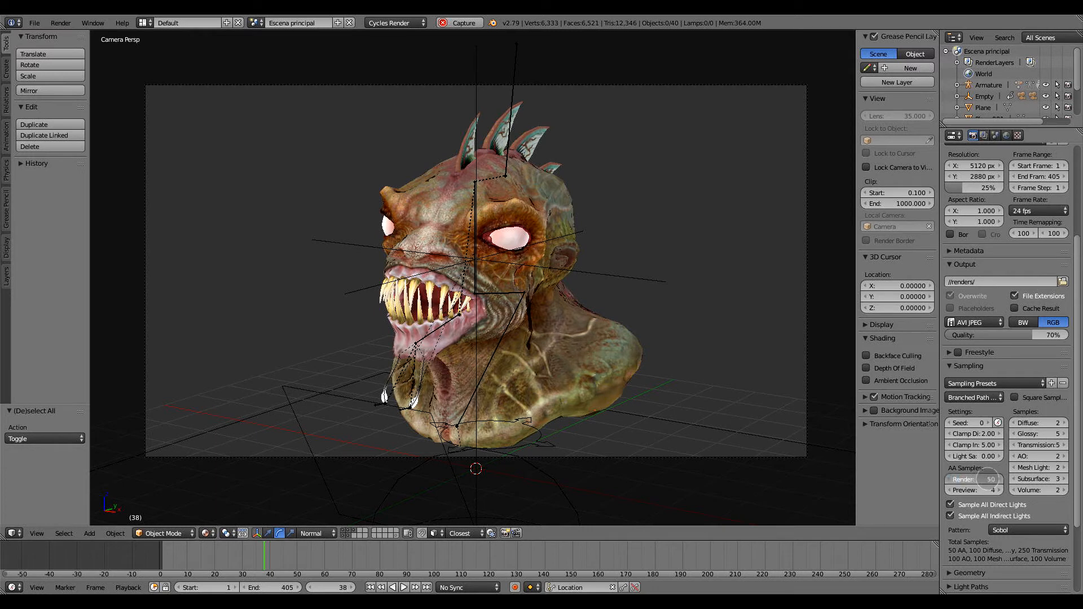
pyautogui.press('BackSpace')
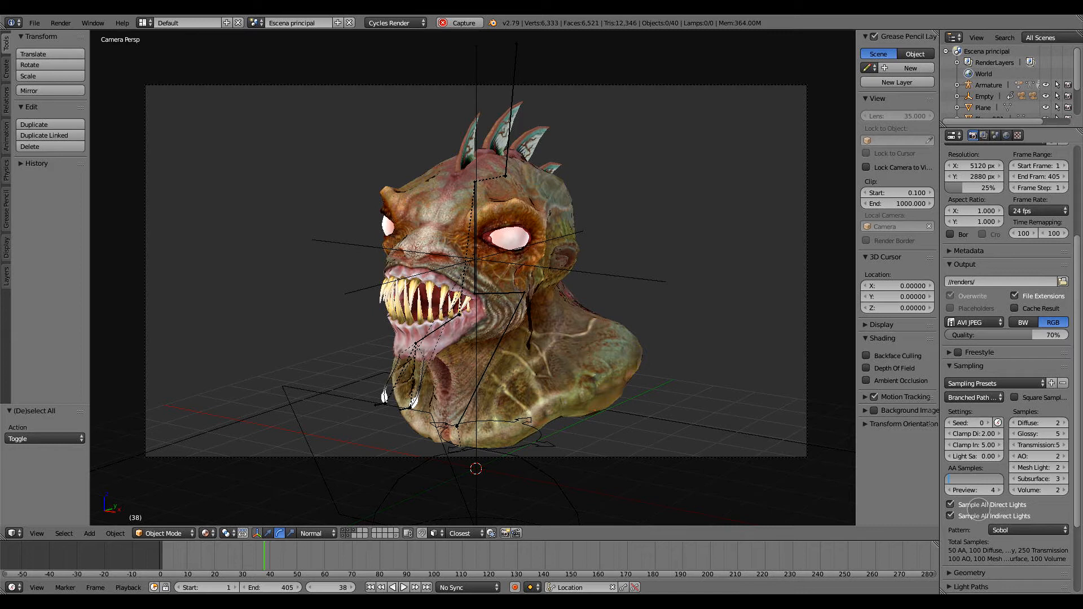
pyautogui.write('8')
pyautogui.press('Return')
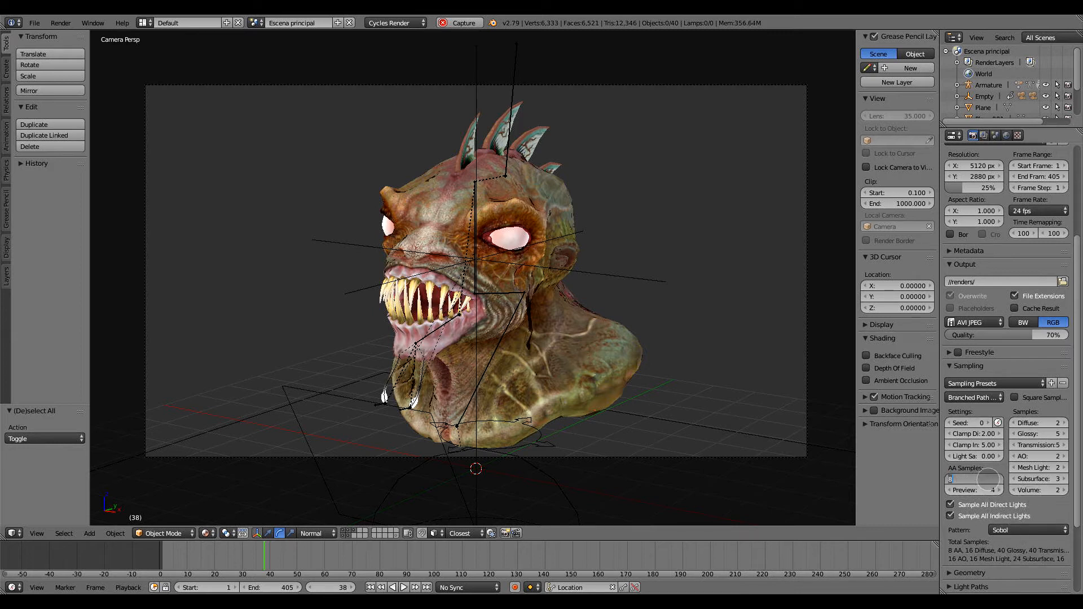
pyautogui.write('6')
pyautogui.press('Return')
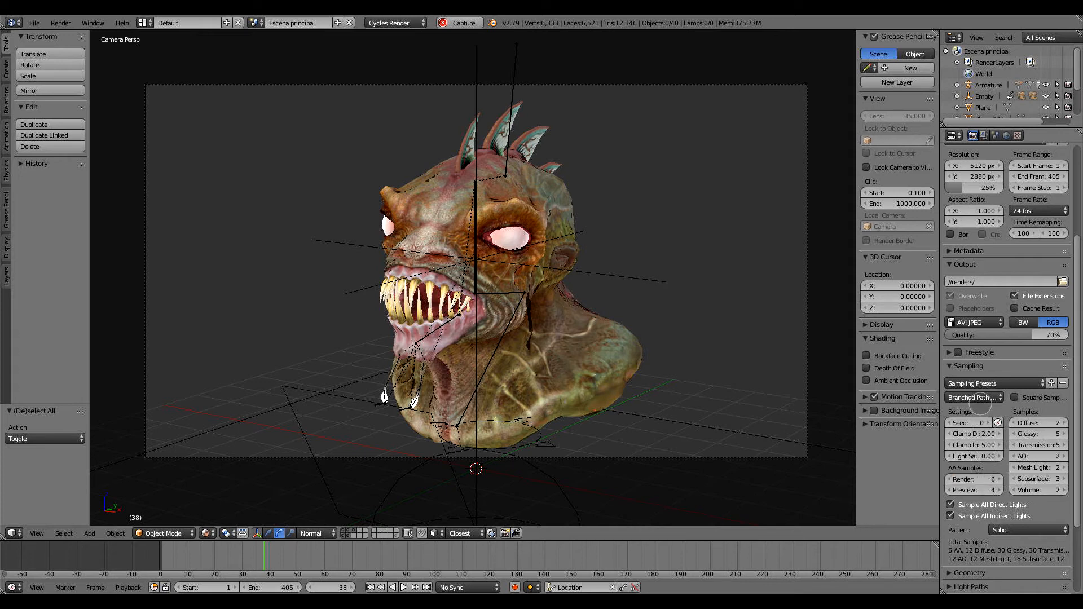
pyautogui.click(961, 366)
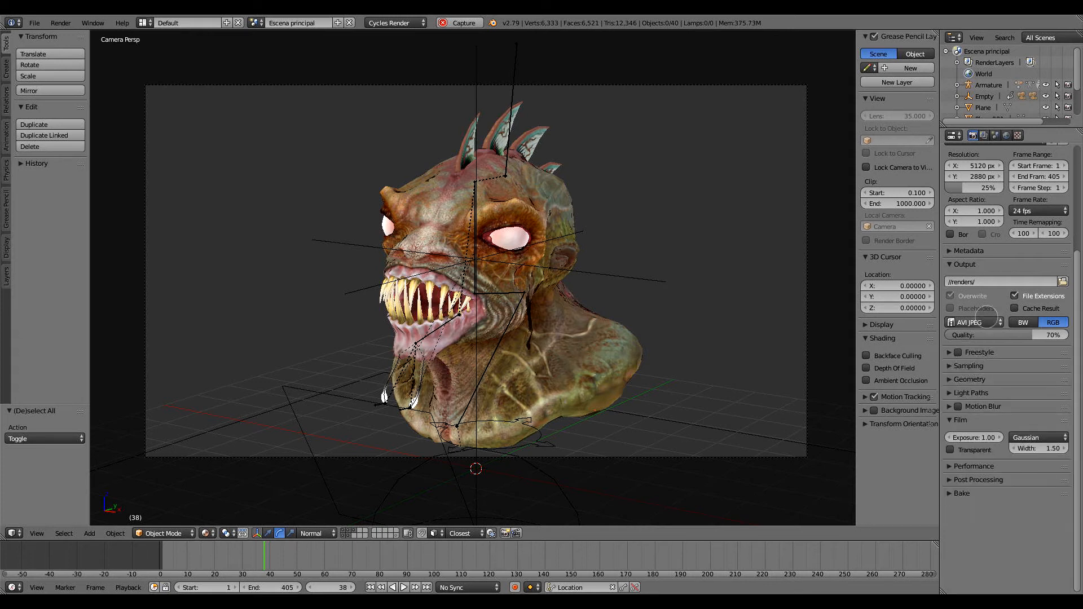
# Enable Denoising for the scene's render layer.
pyautogui.click(984, 136)
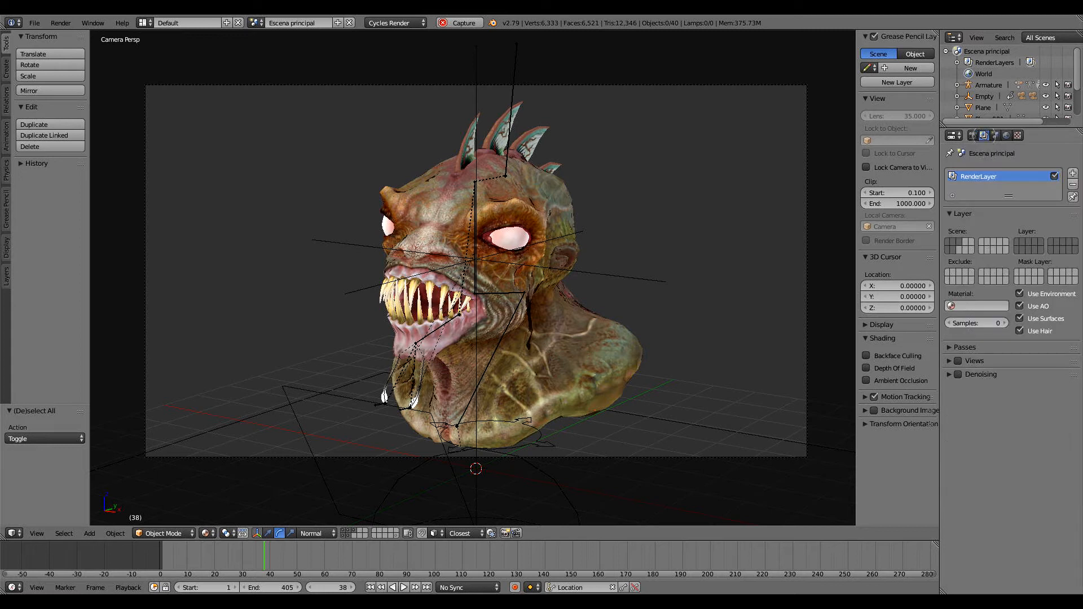
pyautogui.click(952, 376)
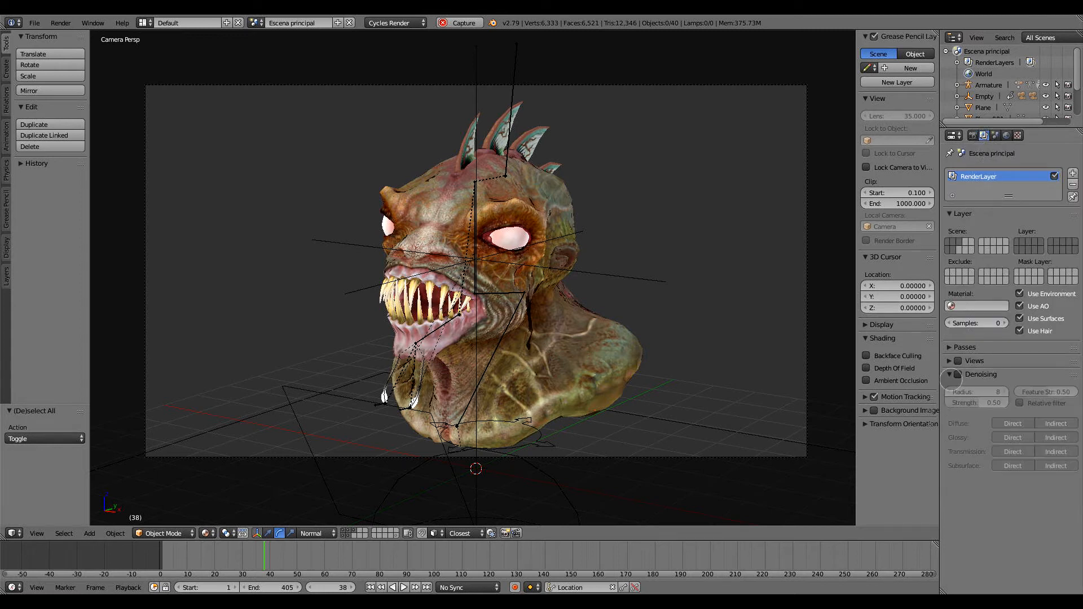
pyautogui.click(980, 374)
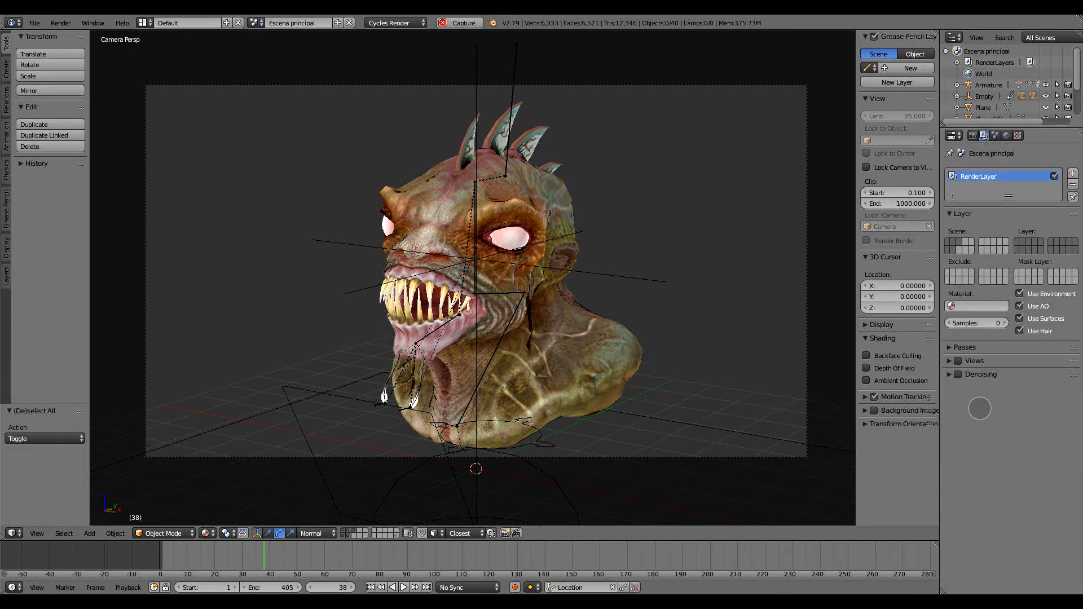
pyautogui.click(958, 374)
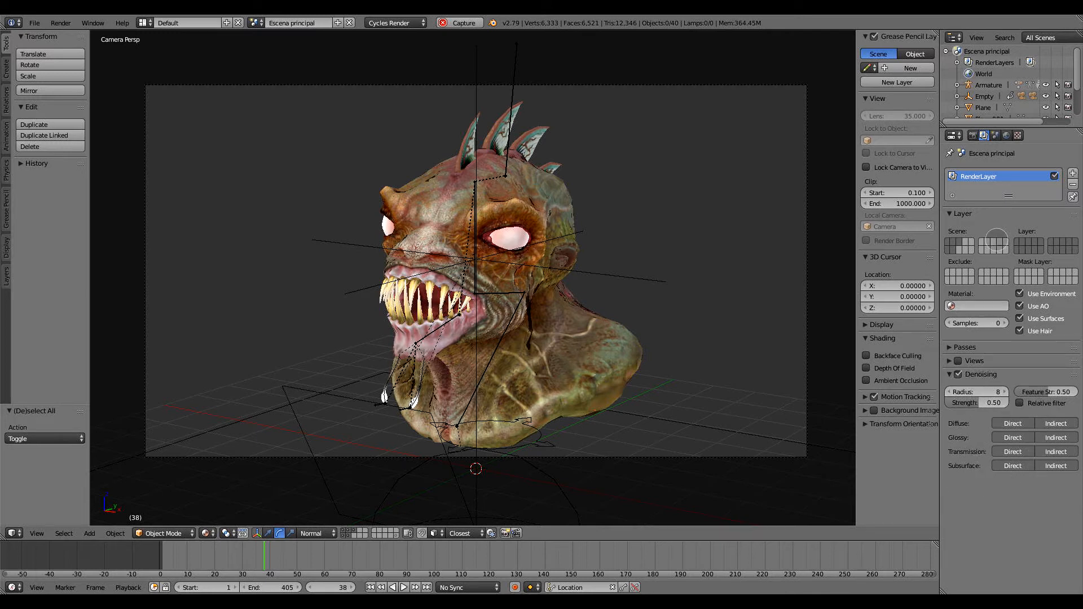
# Toggle Progressive Refine on and off in the Performance settings to check its effect on the render layer's Denoising options.
pyautogui.click(972, 135)
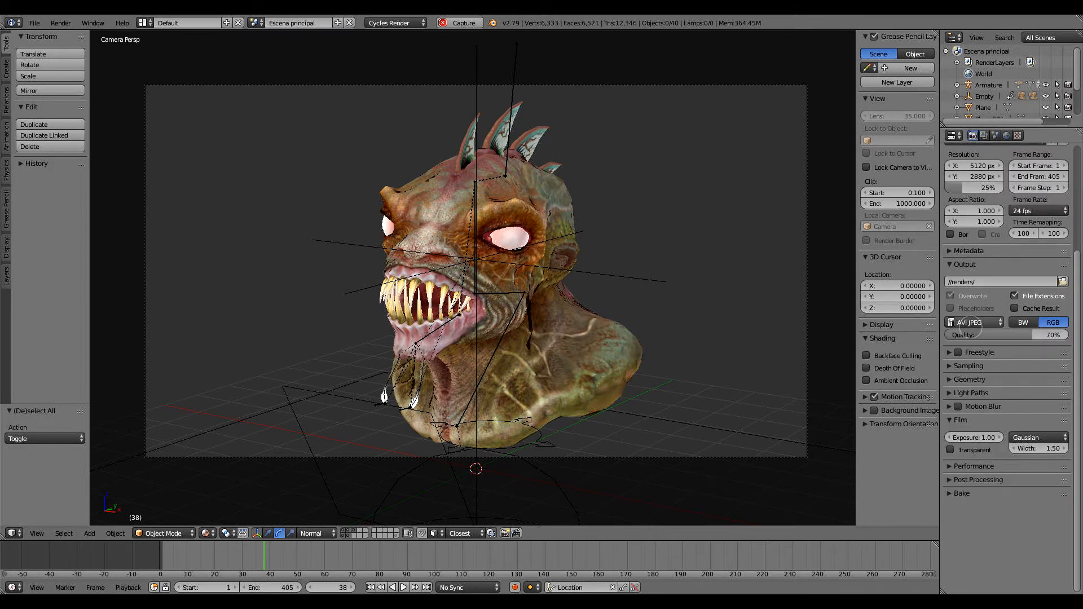
pyautogui.click(968, 467)
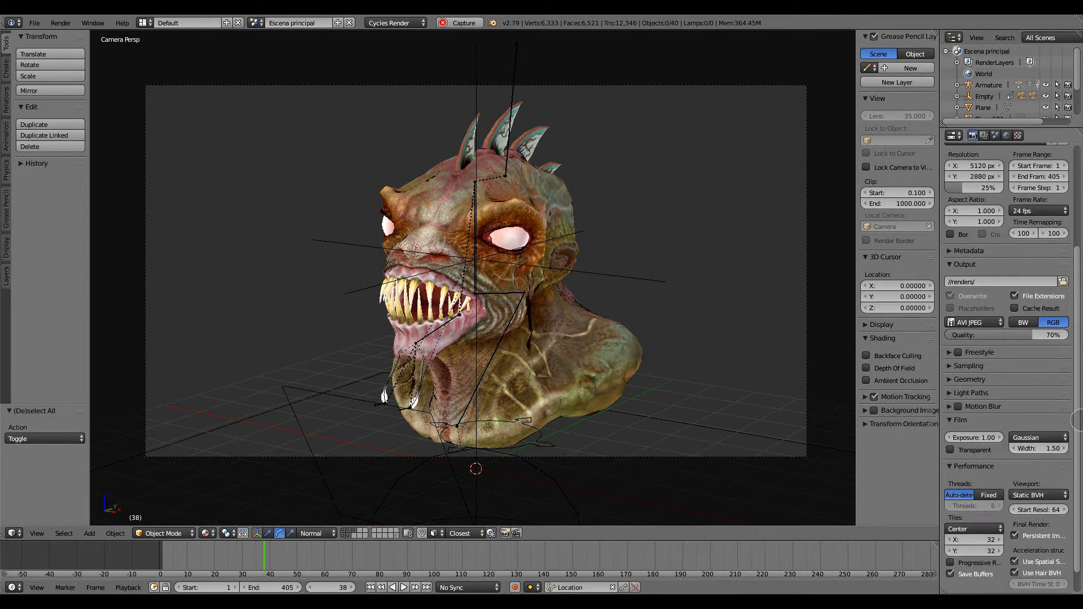
pyautogui.scroll(-2, 1075, 434)
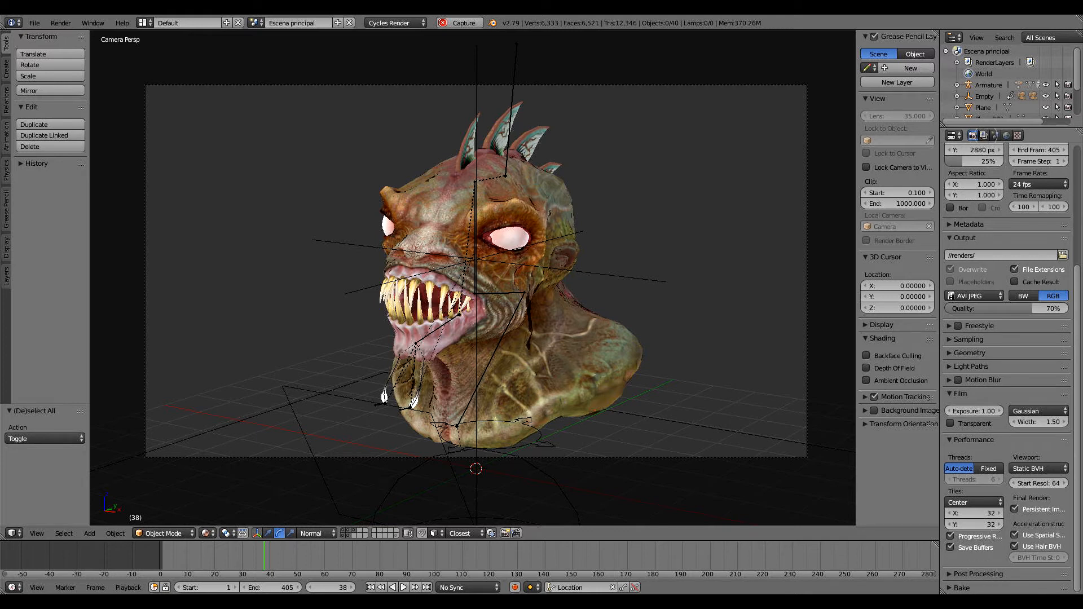
pyautogui.click(984, 135)
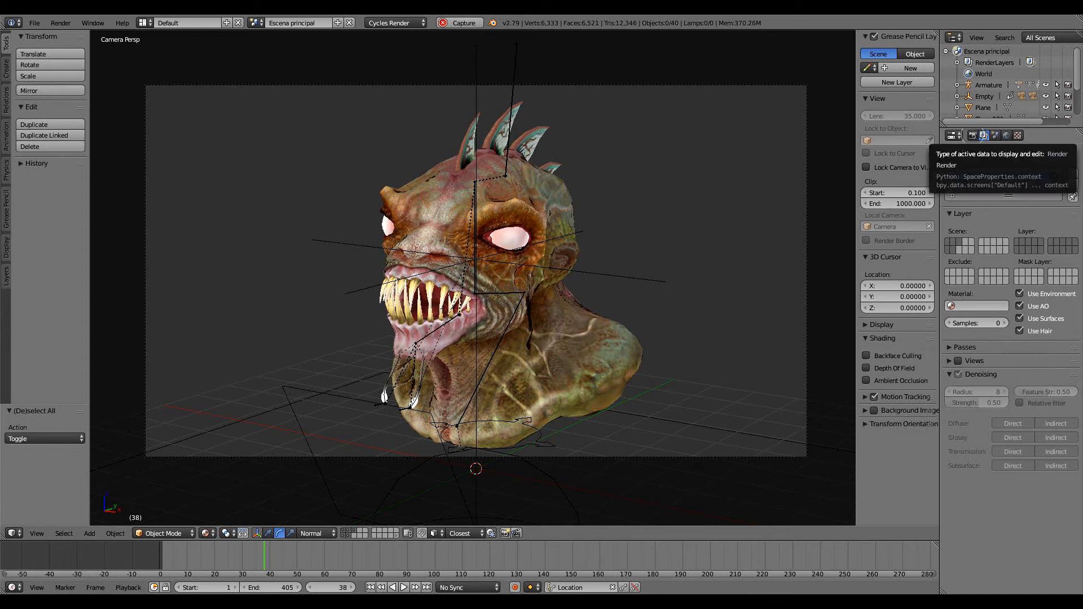
pyautogui.click(973, 135)
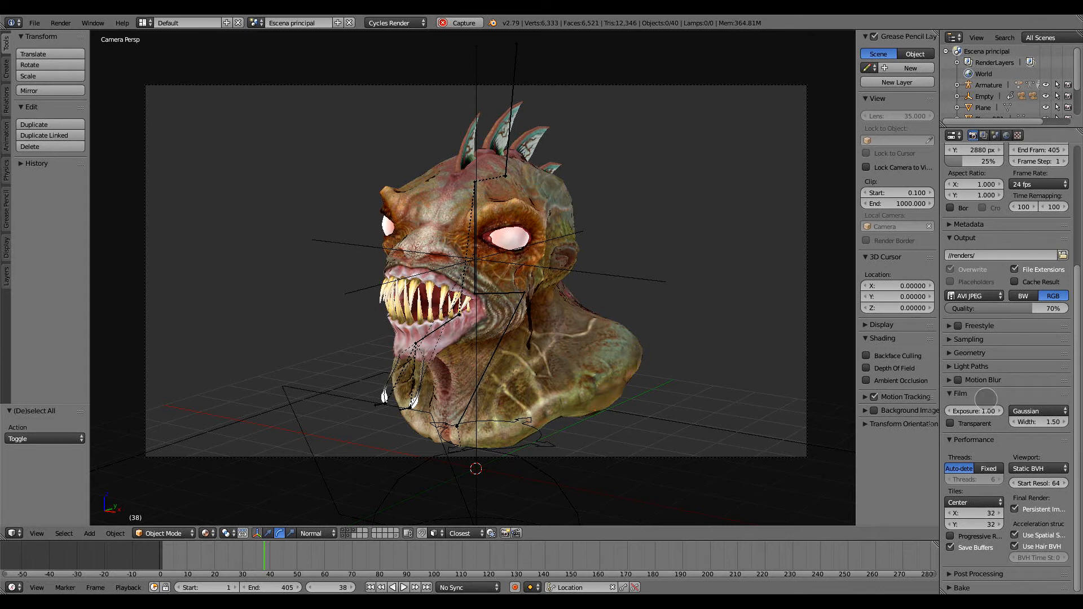
pyautogui.click(984, 135)
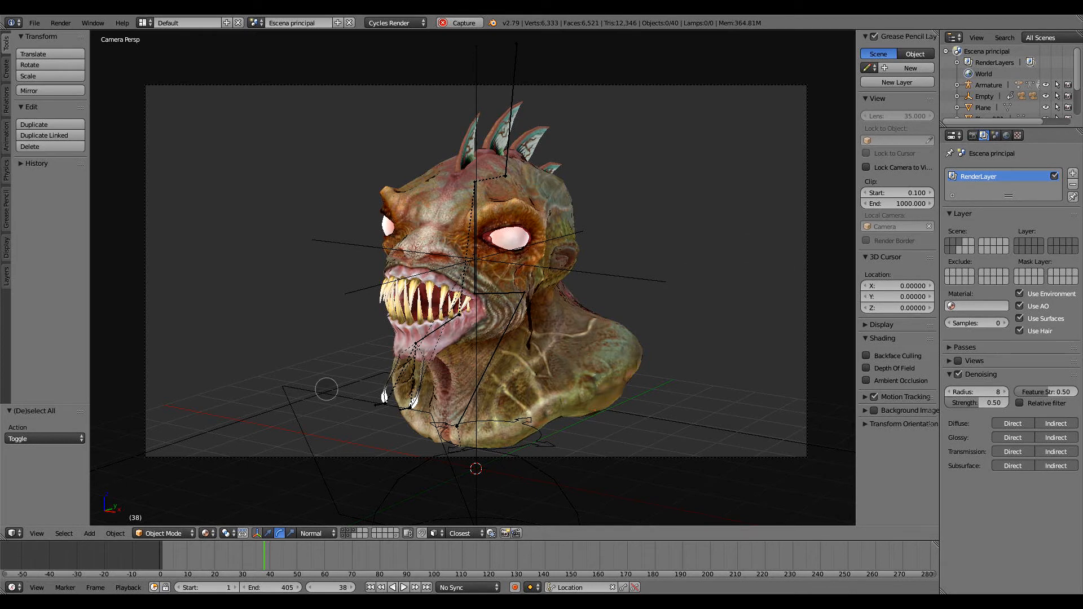
# Set the render display to Image Editor and render the current frame of the creature head.
pyautogui.click(973, 136)
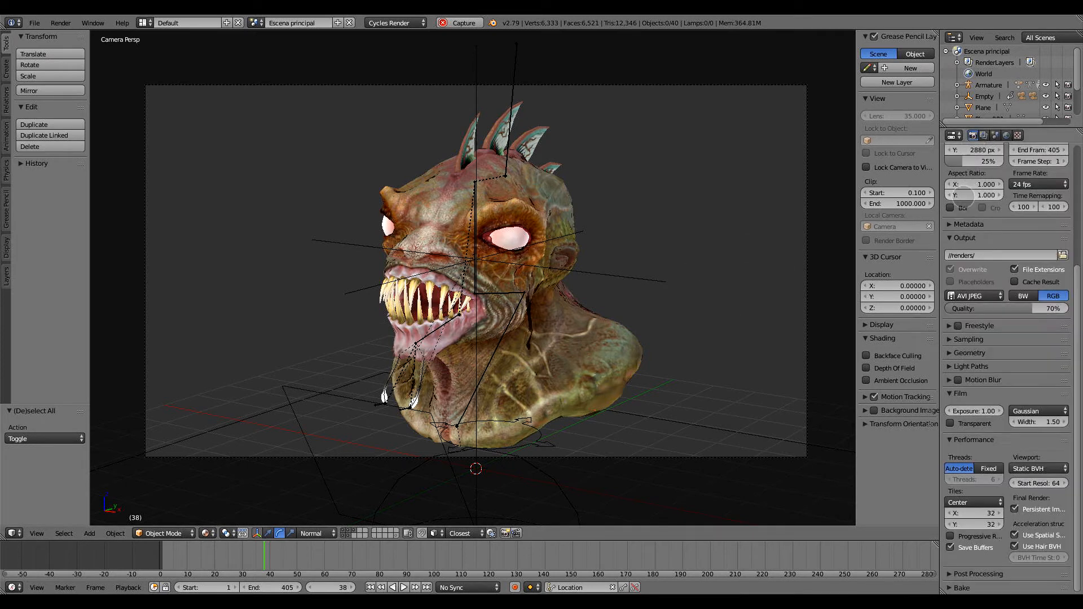
pyautogui.scroll(6, 1077, 284)
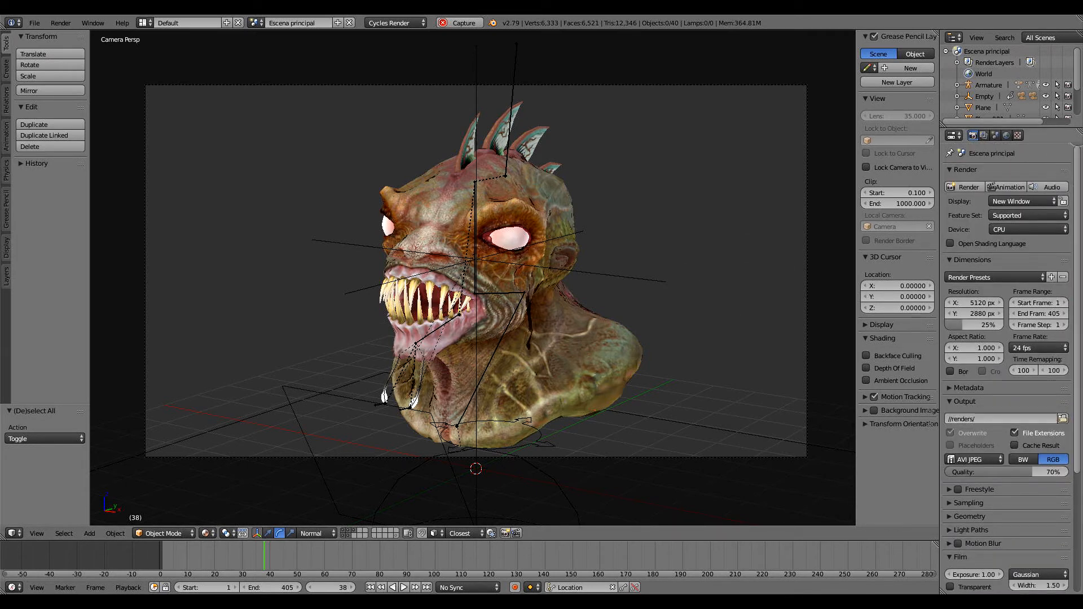
pyautogui.click(1046, 201)
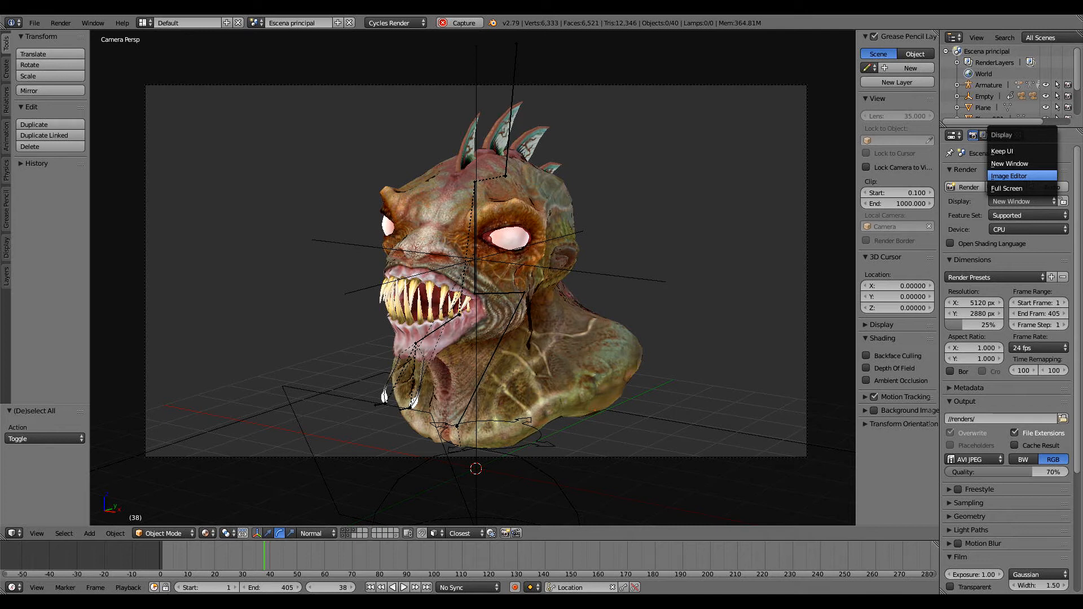
pyautogui.click(1009, 176)
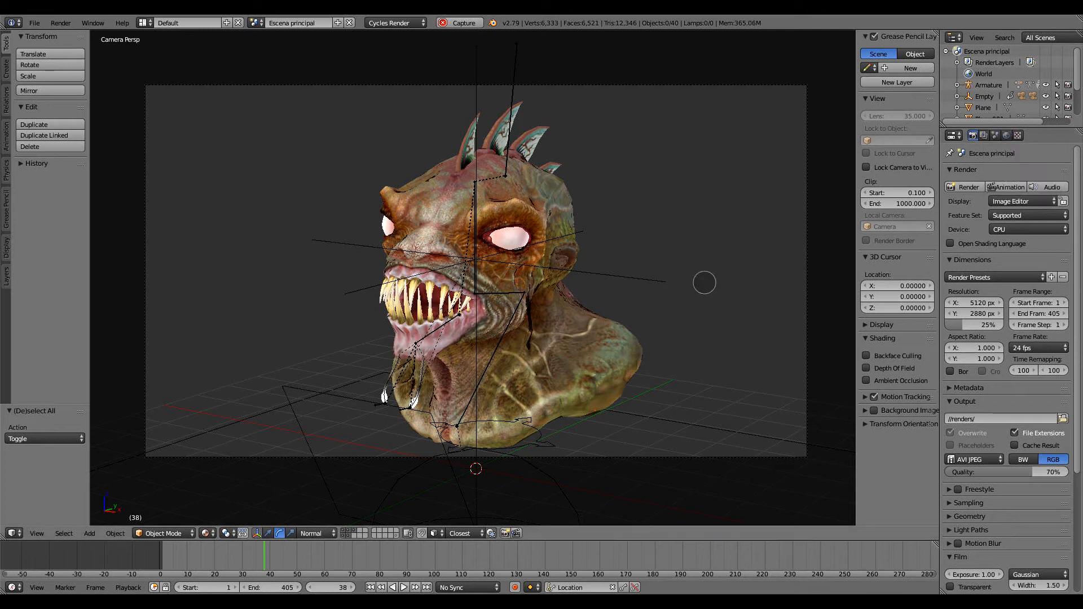
pyautogui.click(965, 187)
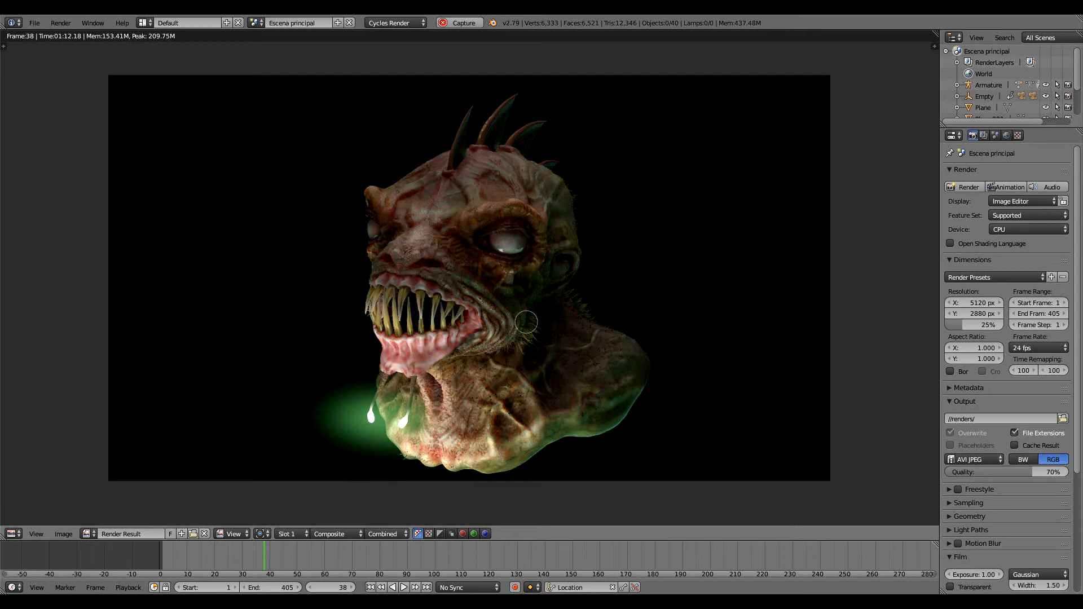
# Examine the denoised render up close around the creature's teeth, eyes, skin folds and neck.
pyautogui.scroll(6, 526, 322)
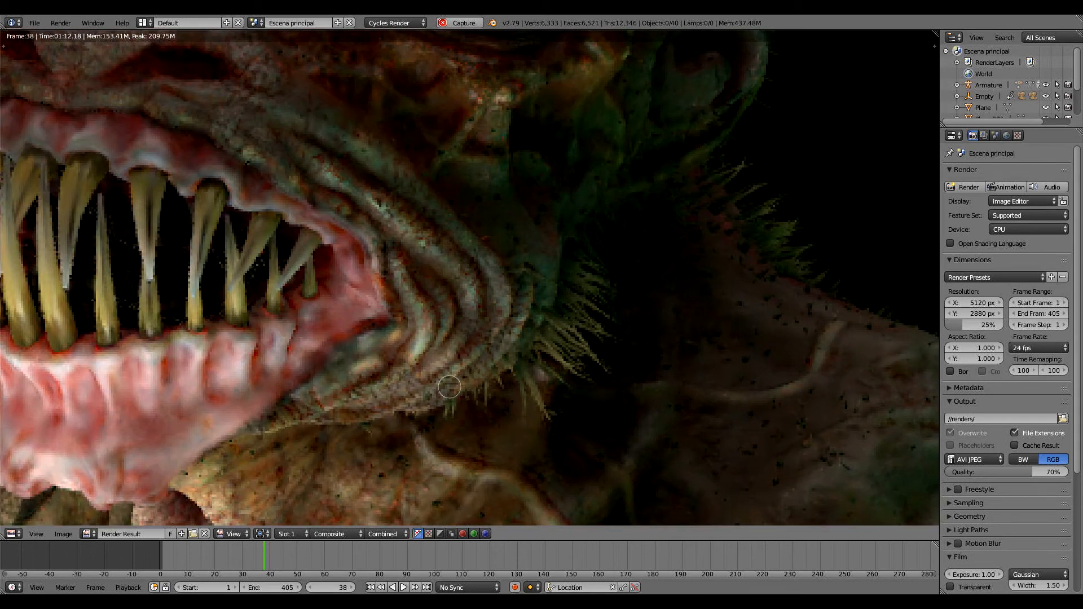
pyautogui.moveTo(449, 387); pyautogui.dragTo(582, 325, button='middle')
pyautogui.scroll(-1, 558, 225)
pyautogui.moveTo(555, 135); pyautogui.dragTo(530, 330, button='middle')
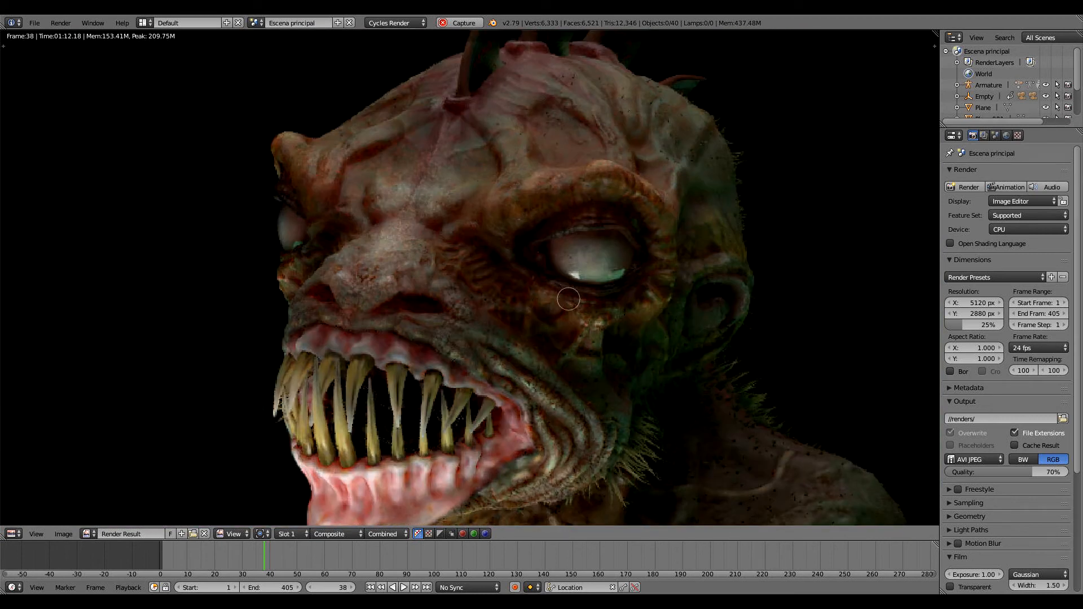
pyautogui.scroll(1, 571, 254)
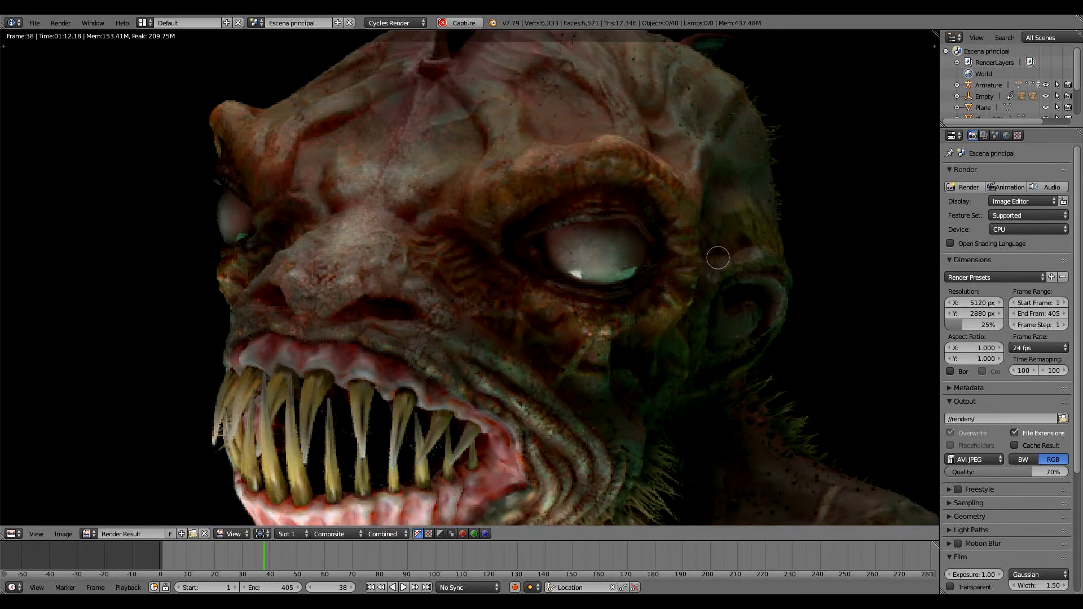
pyautogui.scroll(-1, 717, 258)
pyautogui.moveTo(740, 315); pyautogui.dragTo(525, 291, button='middle')
pyautogui.scroll(-1, 578, 345)
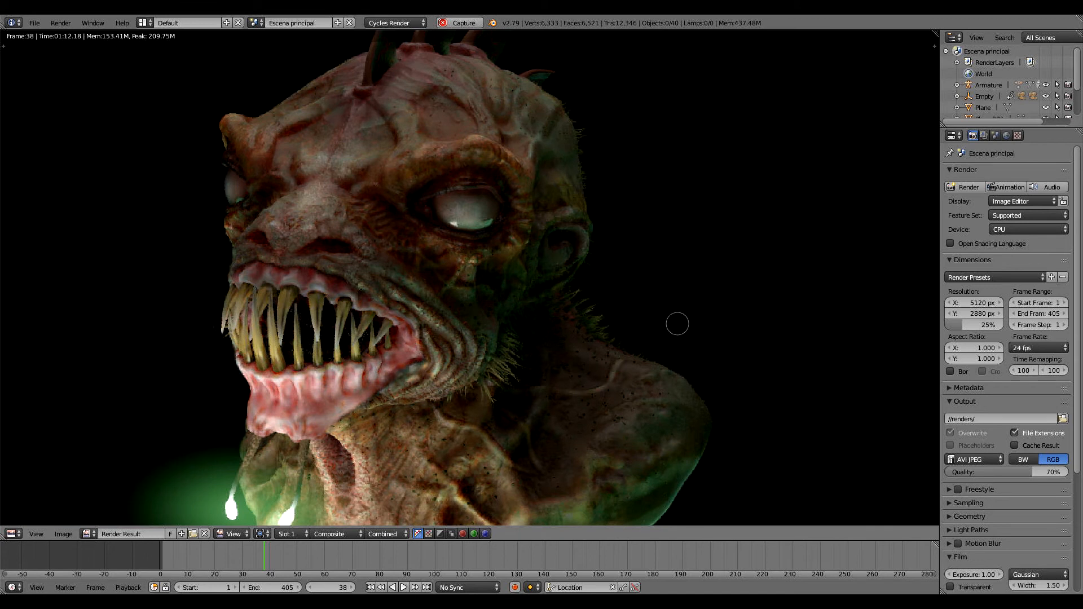
pyautogui.moveTo(475, 354); pyautogui.dragTo(596, 320, button='middle')
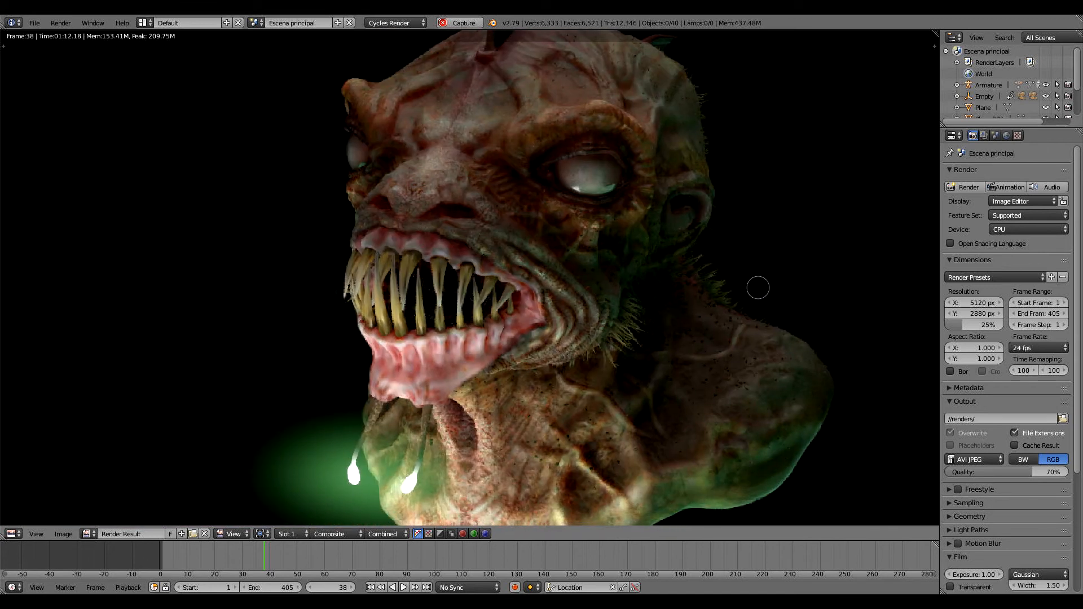
pyautogui.moveTo(629, 188); pyautogui.dragTo(432, 253, button='middle')
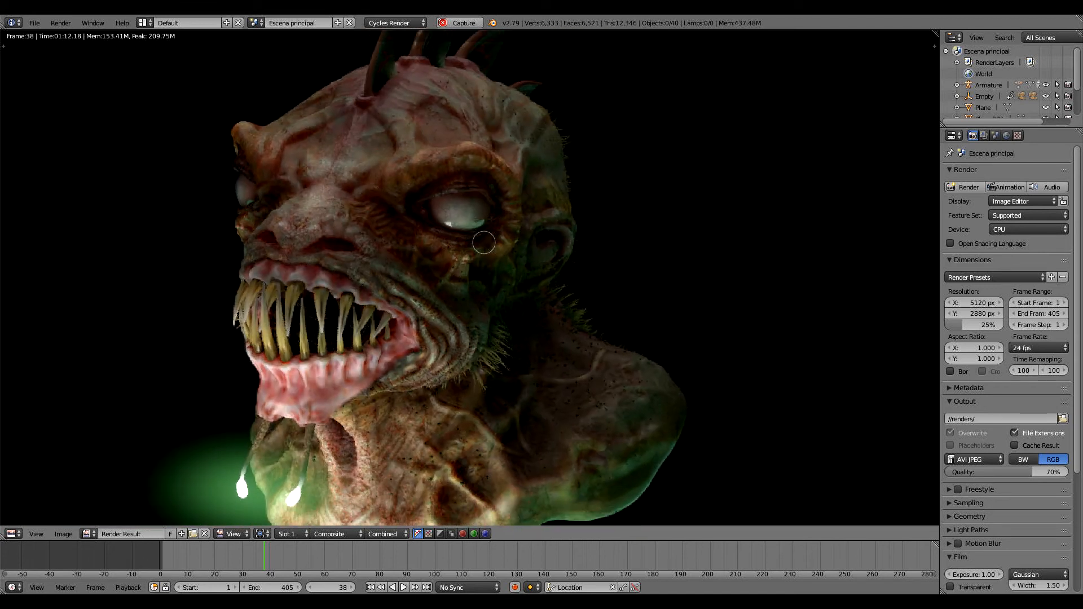
pyautogui.scroll(-1, 483, 270)
pyautogui.scroll(-1, 501, 231)
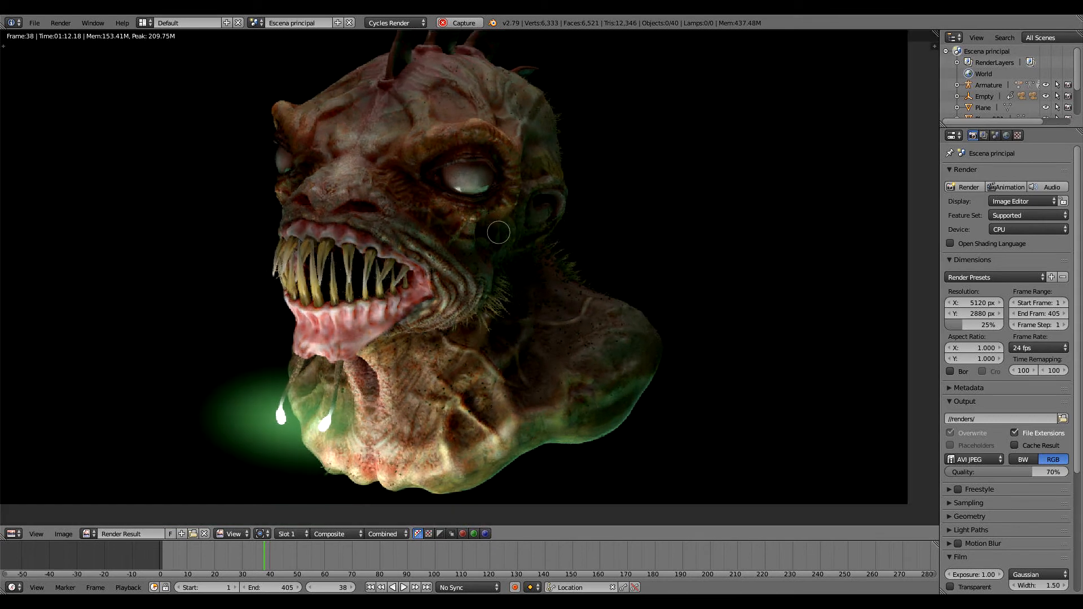
pyautogui.moveTo(468, 225); pyautogui.dragTo(491, 263, button='middle')
pyautogui.scroll(-1, 494, 253)
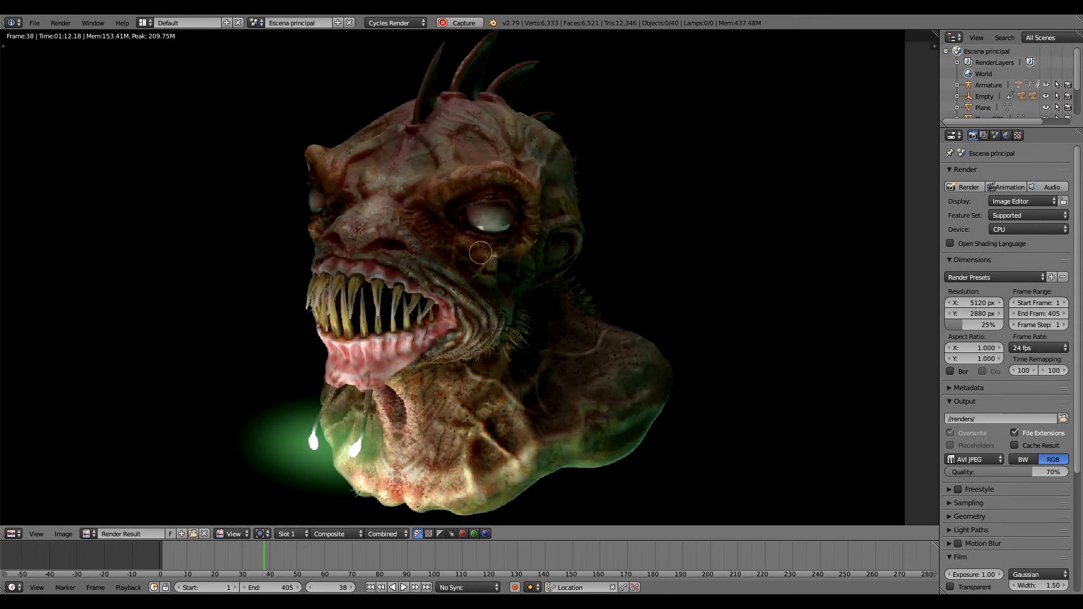
pyautogui.scroll(1, 480, 252)
pyautogui.scroll(2, 451, 283)
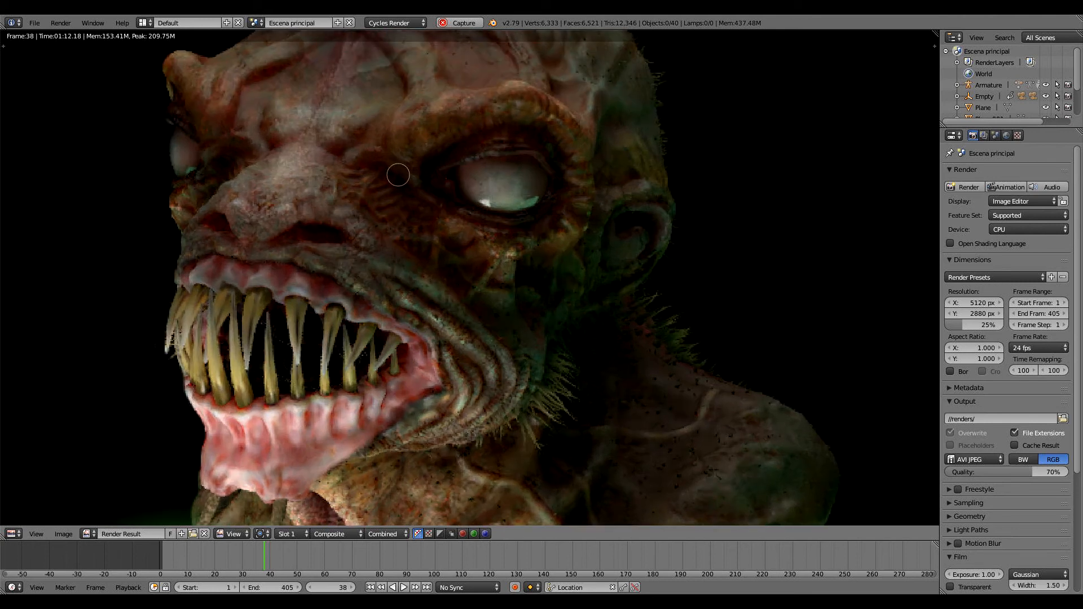
# Inspect the rendered creature's forehead, horns, shoulder, throat and glowing lures, including a wider view of the whole bust.
pyautogui.moveTo(390, 162); pyautogui.dragTo(478, 268, button='middle')
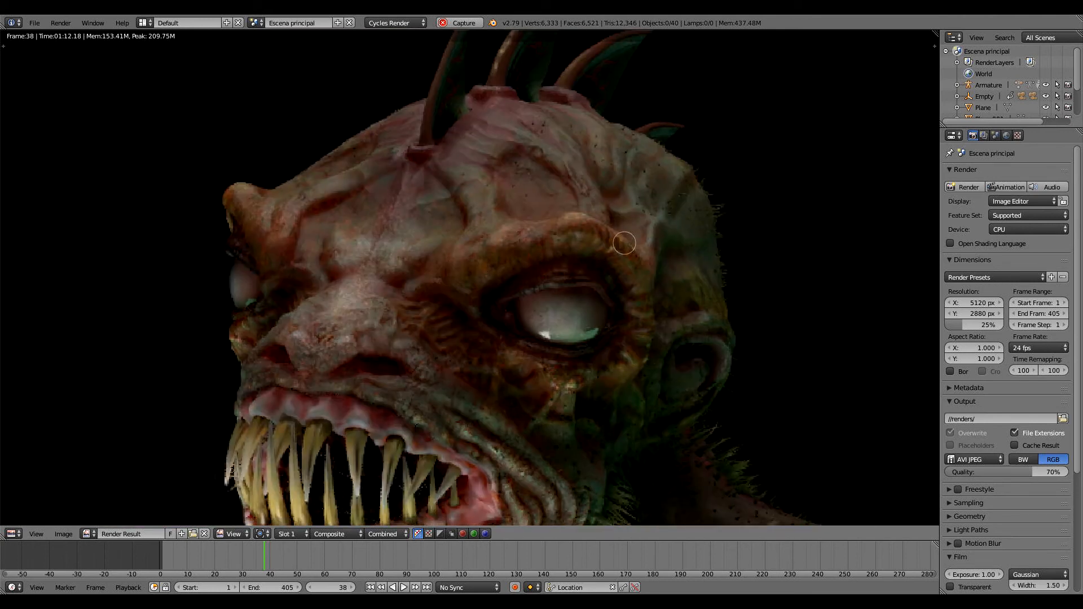
pyautogui.moveTo(701, 246); pyautogui.dragTo(517, 169, button='middle')
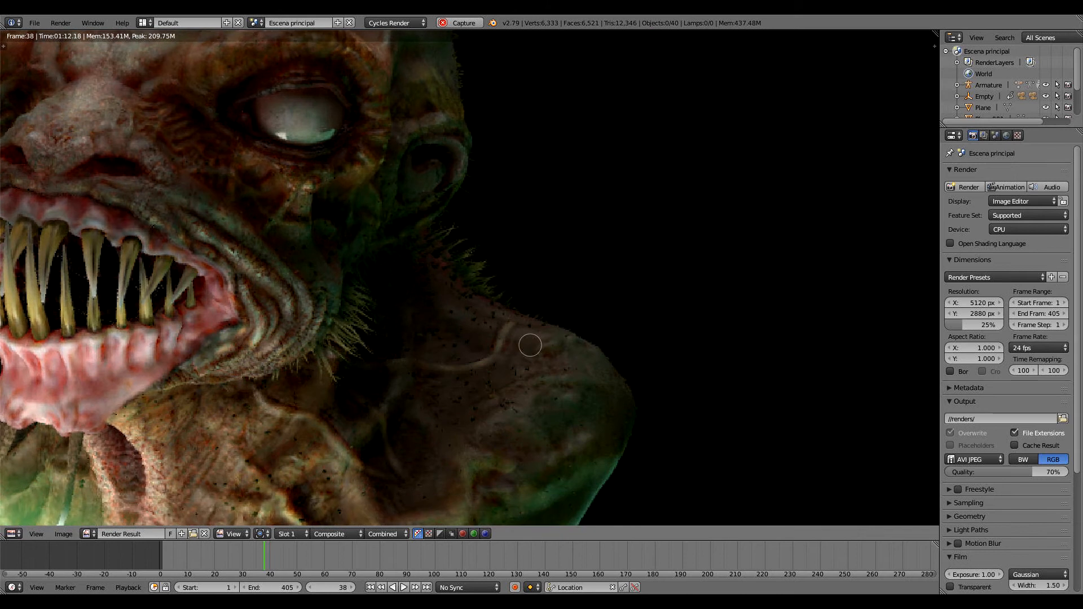
pyautogui.moveTo(531, 345); pyautogui.dragTo(609, 214, button='middle')
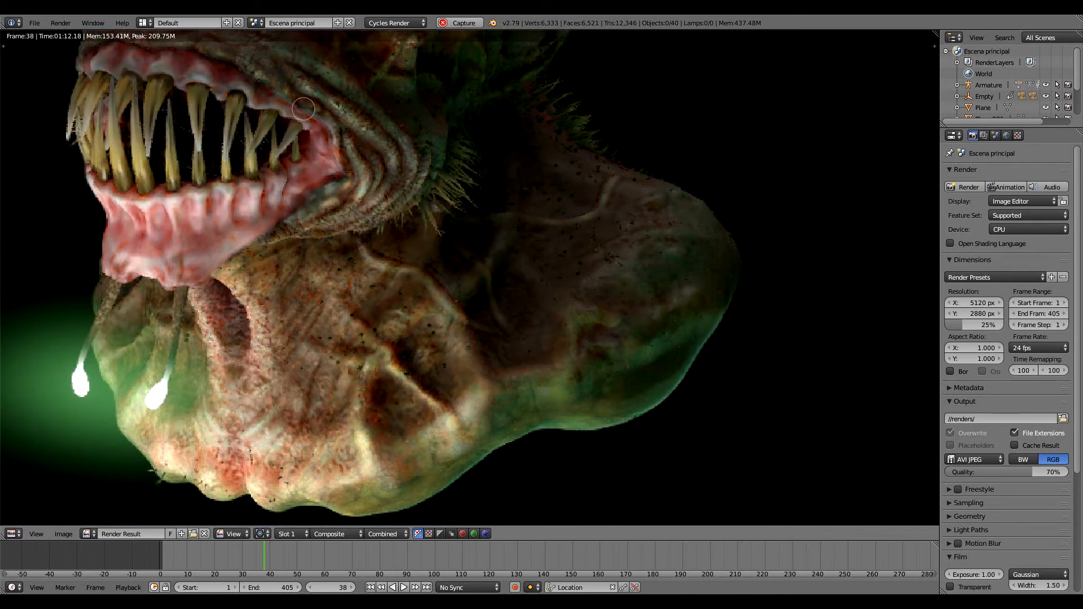
pyautogui.moveTo(368, 105); pyautogui.dragTo(659, 250, button='middle')
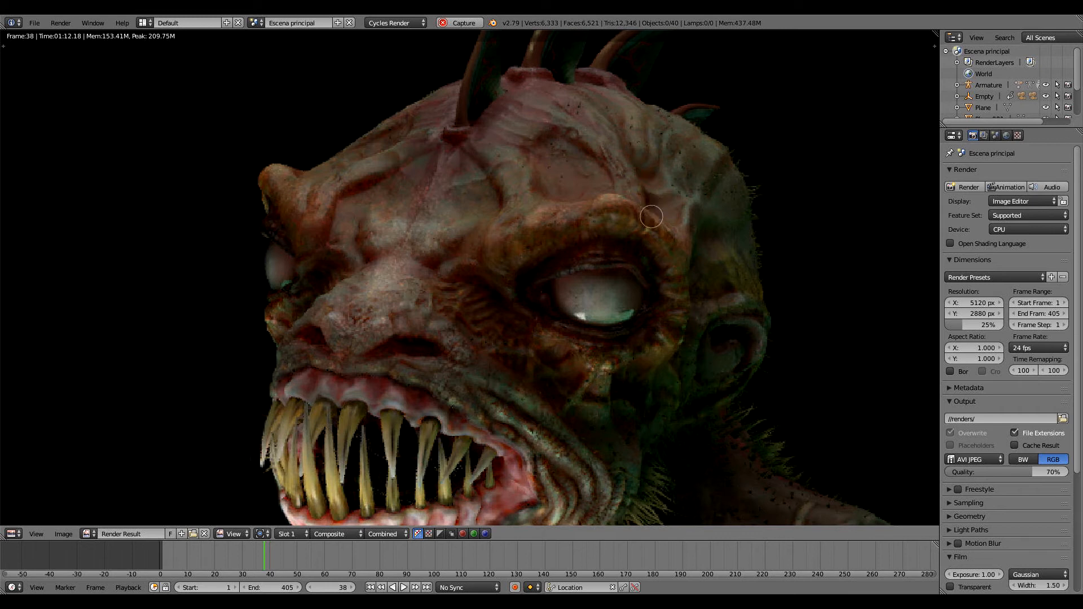
pyautogui.keyDown('ctrl'); pyautogui.moveTo(638, 185); pyautogui.dragTo(625, 246, button='middle'); pyautogui.keyUp('ctrl')
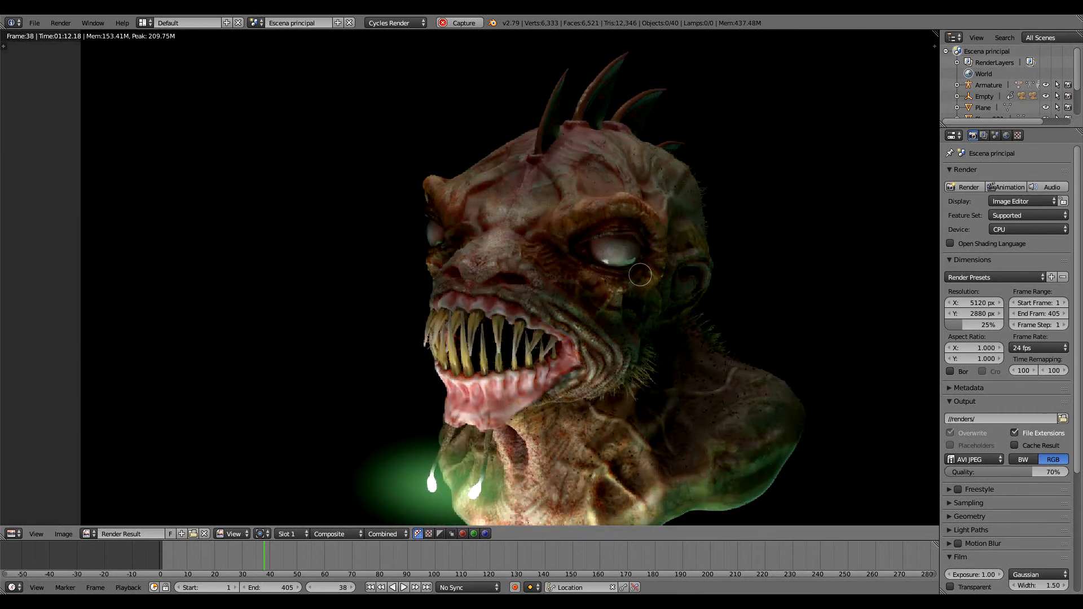
pyautogui.moveTo(666, 312); pyautogui.dragTo(579, 243, button='middle')
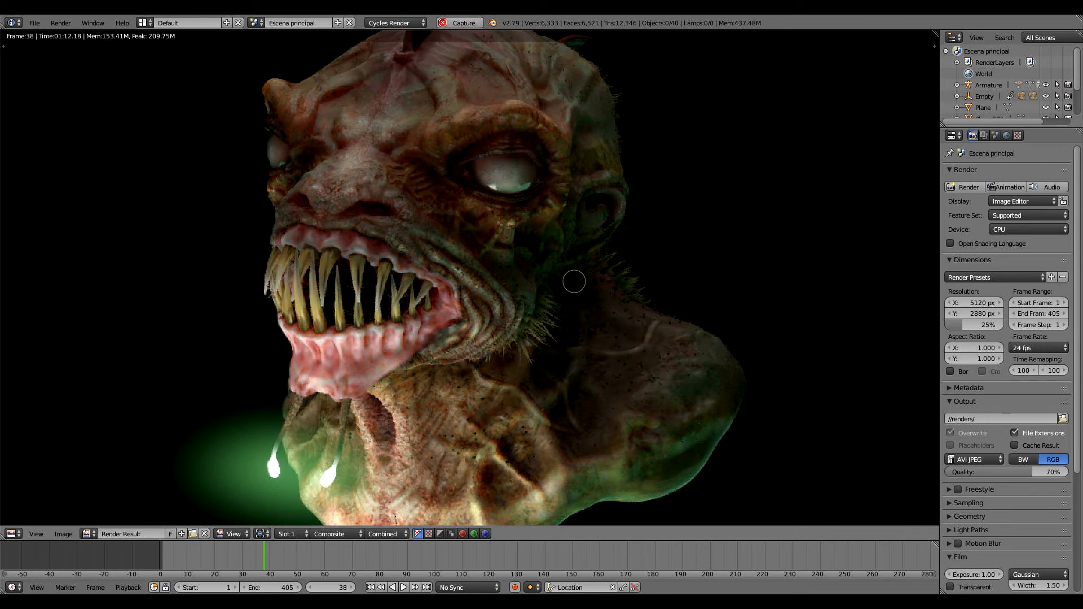
pyautogui.moveTo(521, 213); pyautogui.dragTo(537, 310, button='middle')
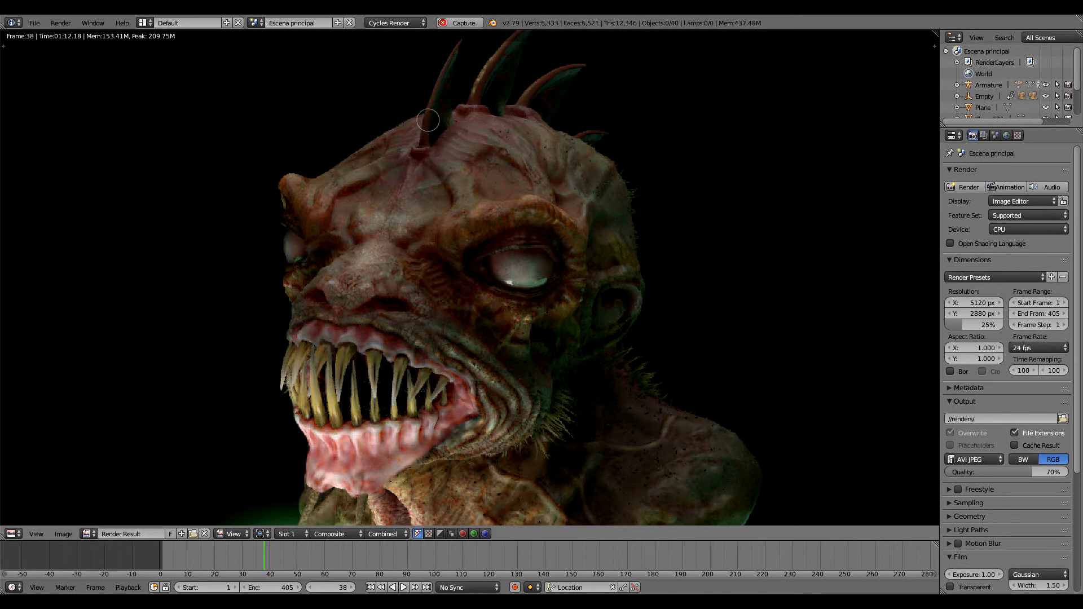